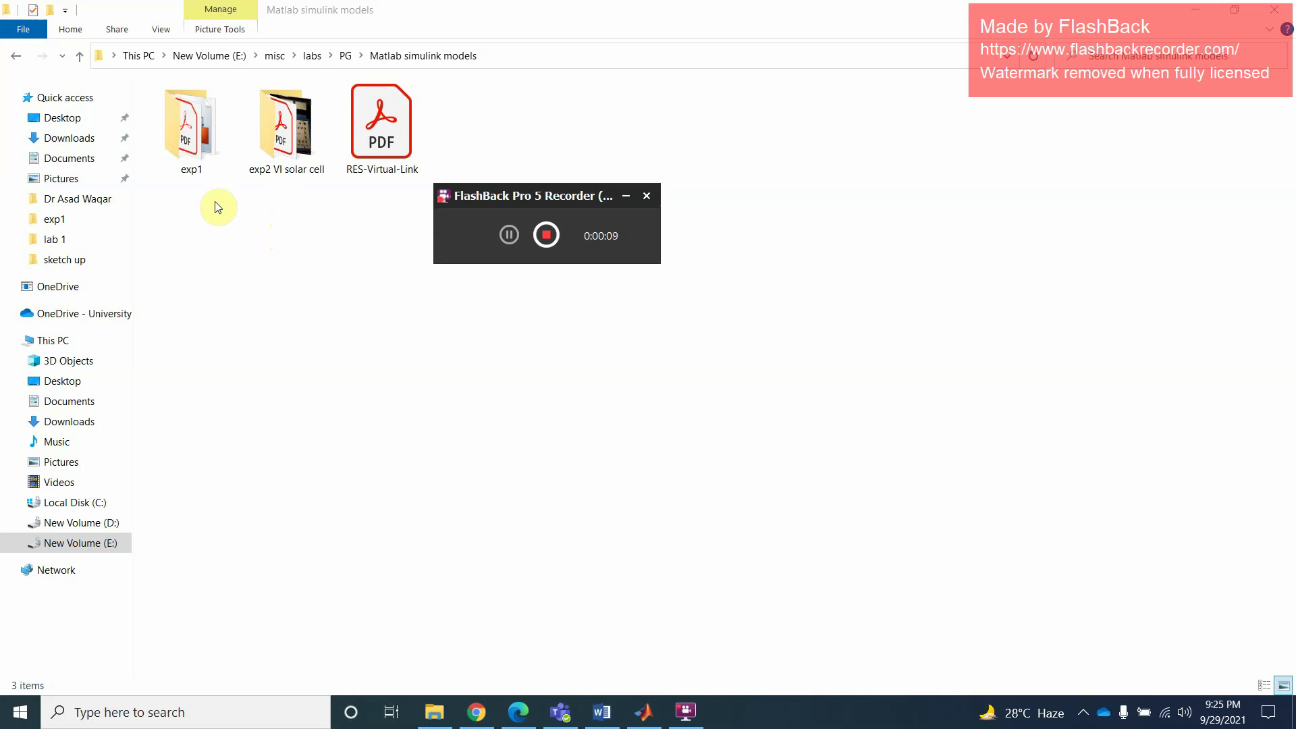
# Step: Open the exp1 folder and select the power_PVarray_250kW model file
pyautogui.click(191, 140)
pyautogui.doubleClick(189, 140)
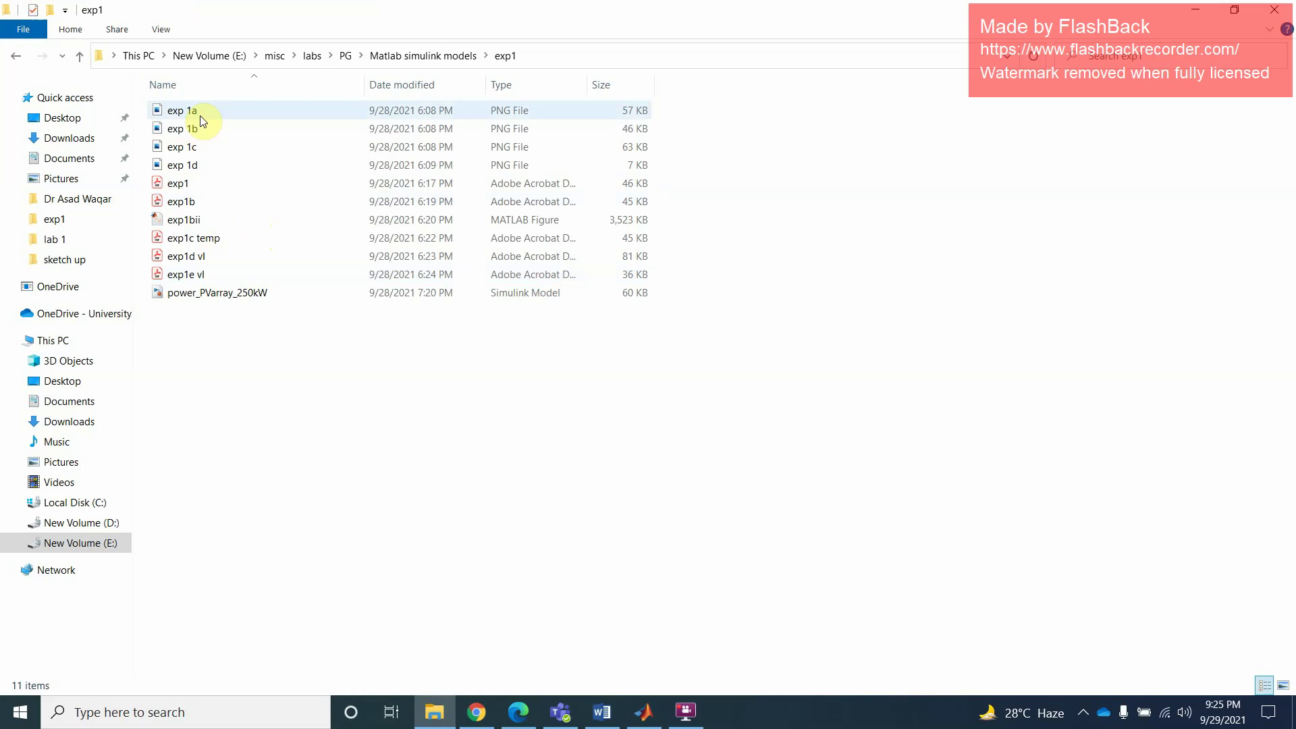
pyautogui.moveTo(642, 115); pyautogui.dragTo(569, 164)
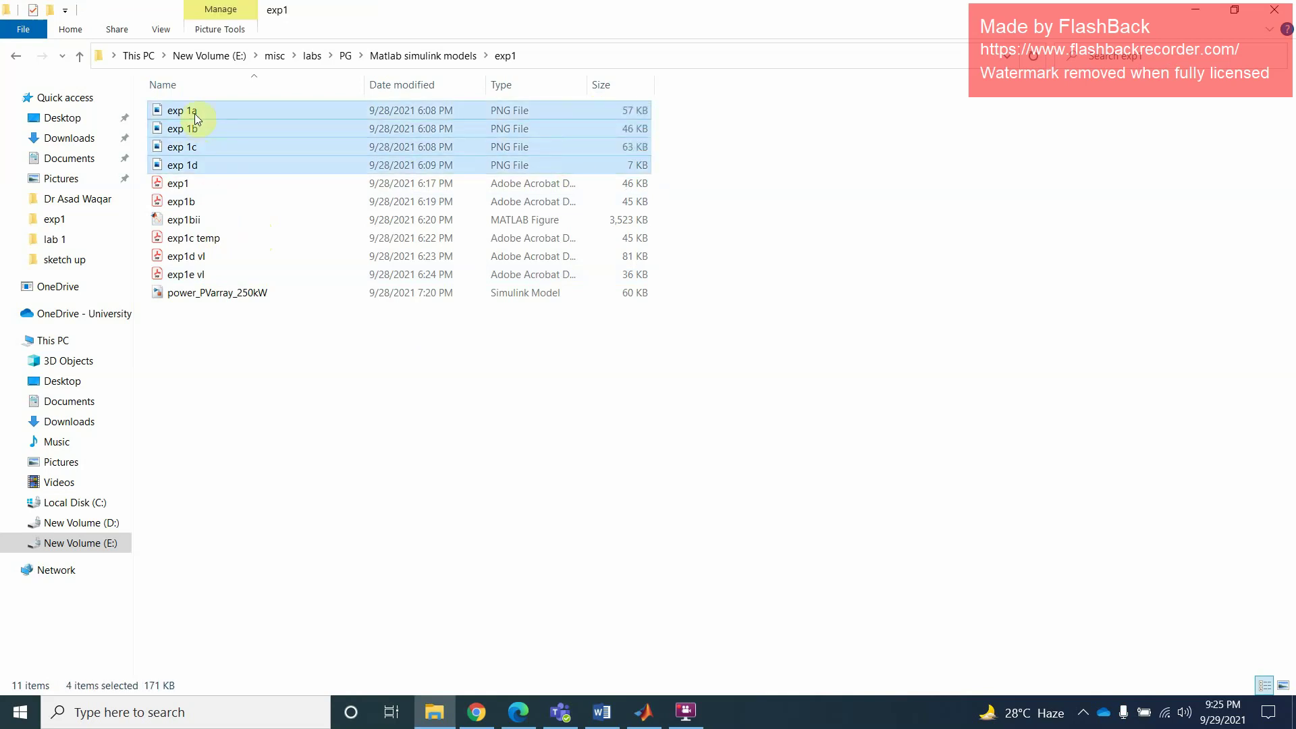
pyautogui.click(196, 295)
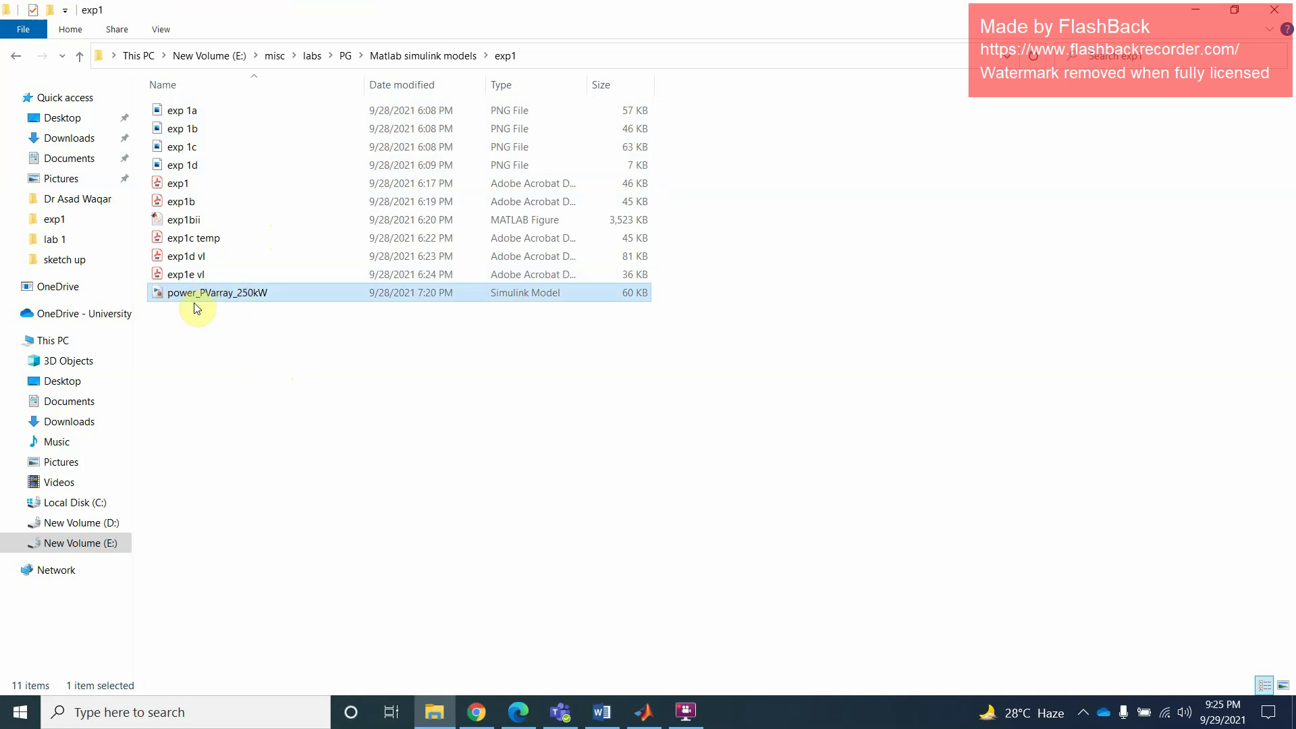
pyautogui.moveTo(217, 297)
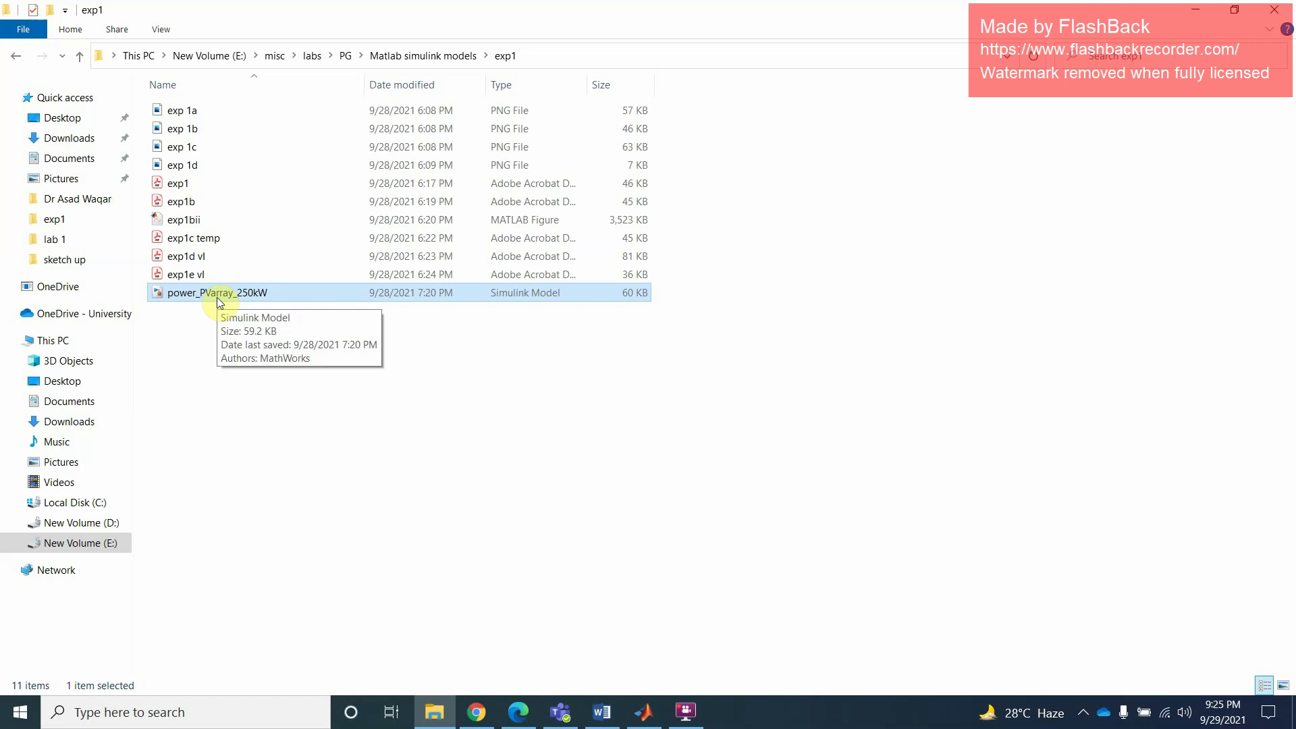
# Step: Load power_PVarray_250kW in Simulink, briefly search for Snipping Tool, then dismiss the search
pyautogui.doubleClick(217, 297)
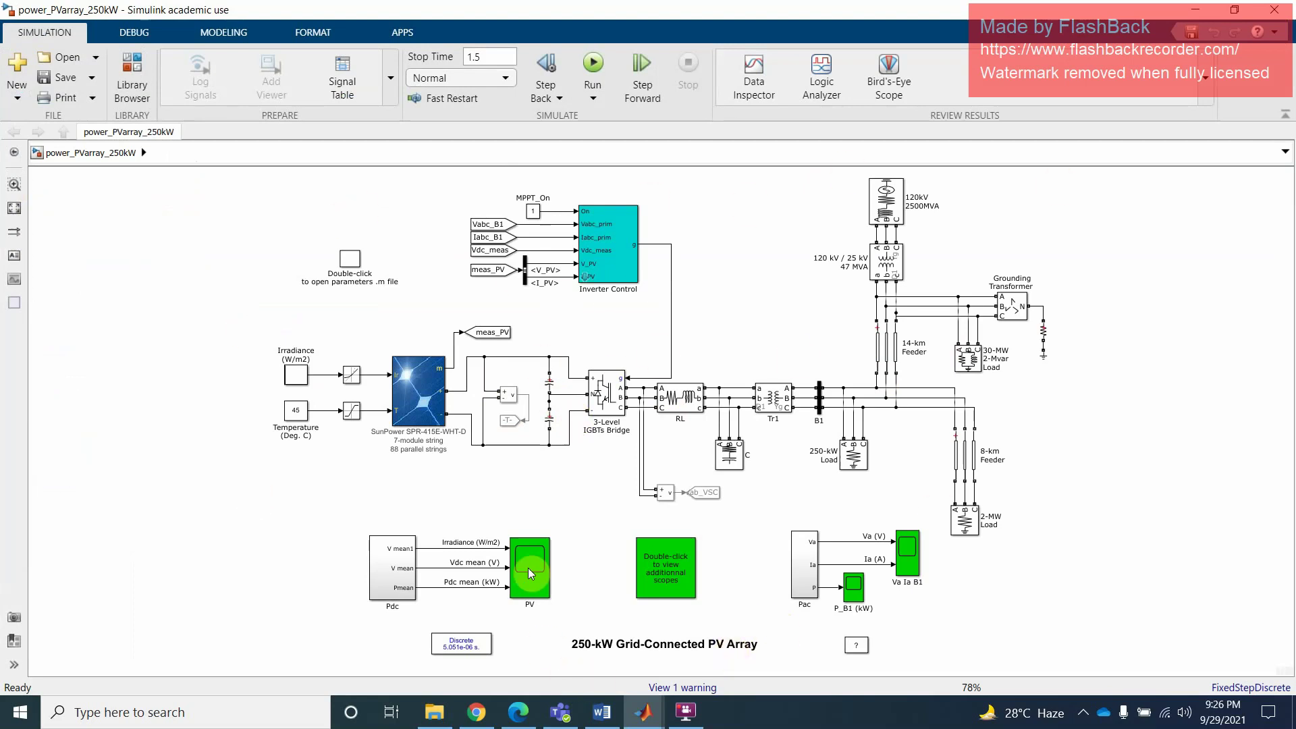
pyautogui.click(267, 710)
pyautogui.write('s')
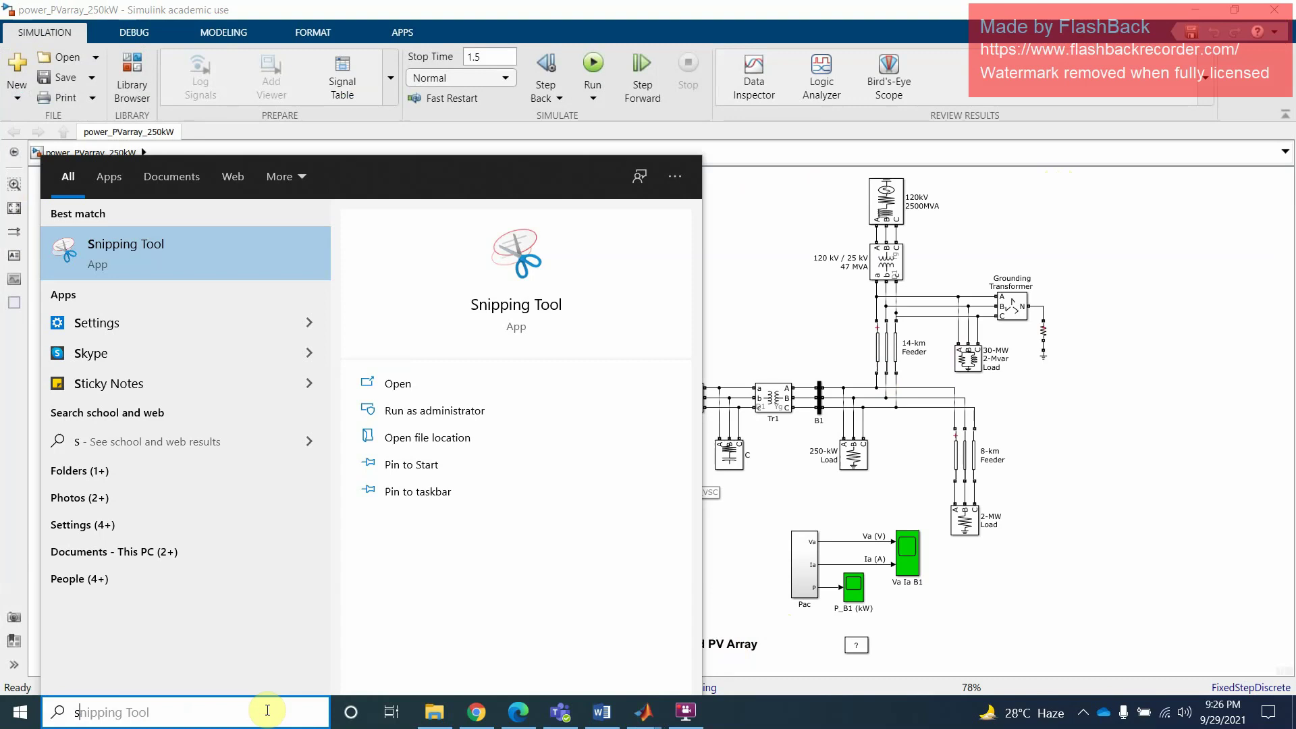
pyautogui.write('n\\')
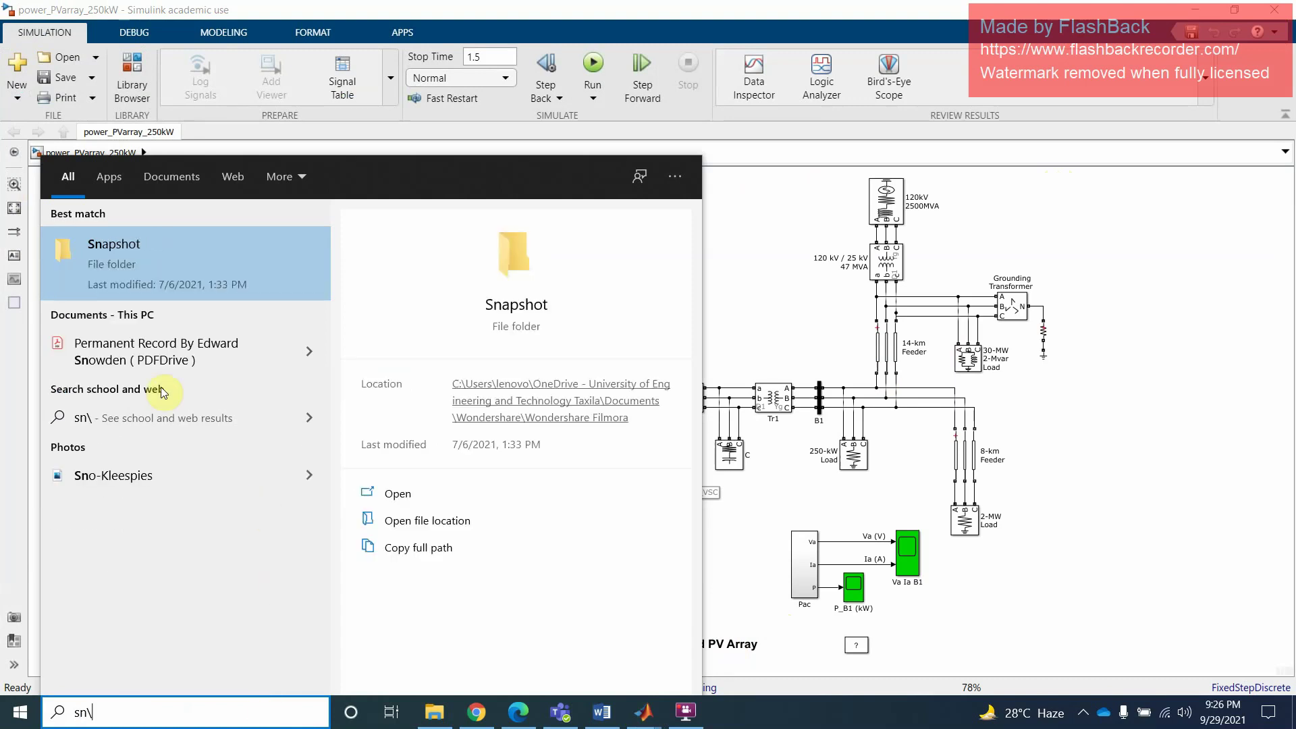
pyautogui.press('BackSpace')
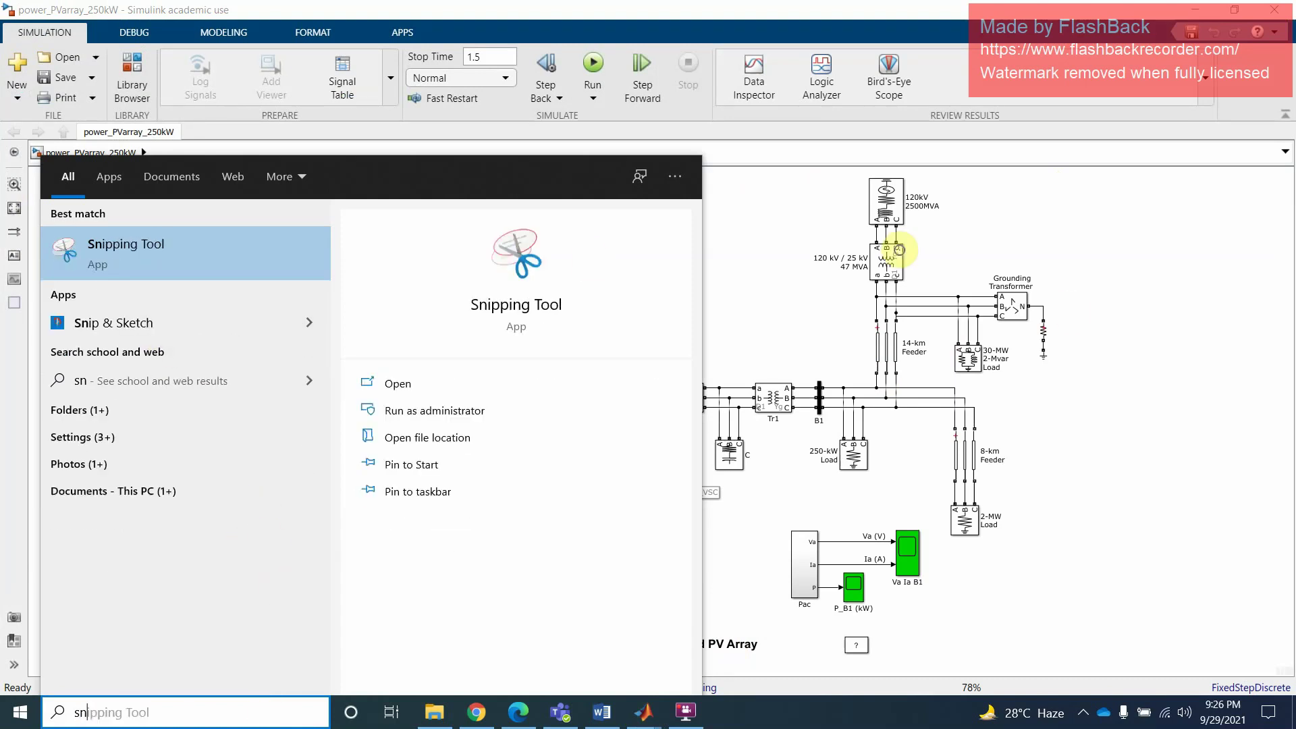
pyautogui.click(1072, 309)
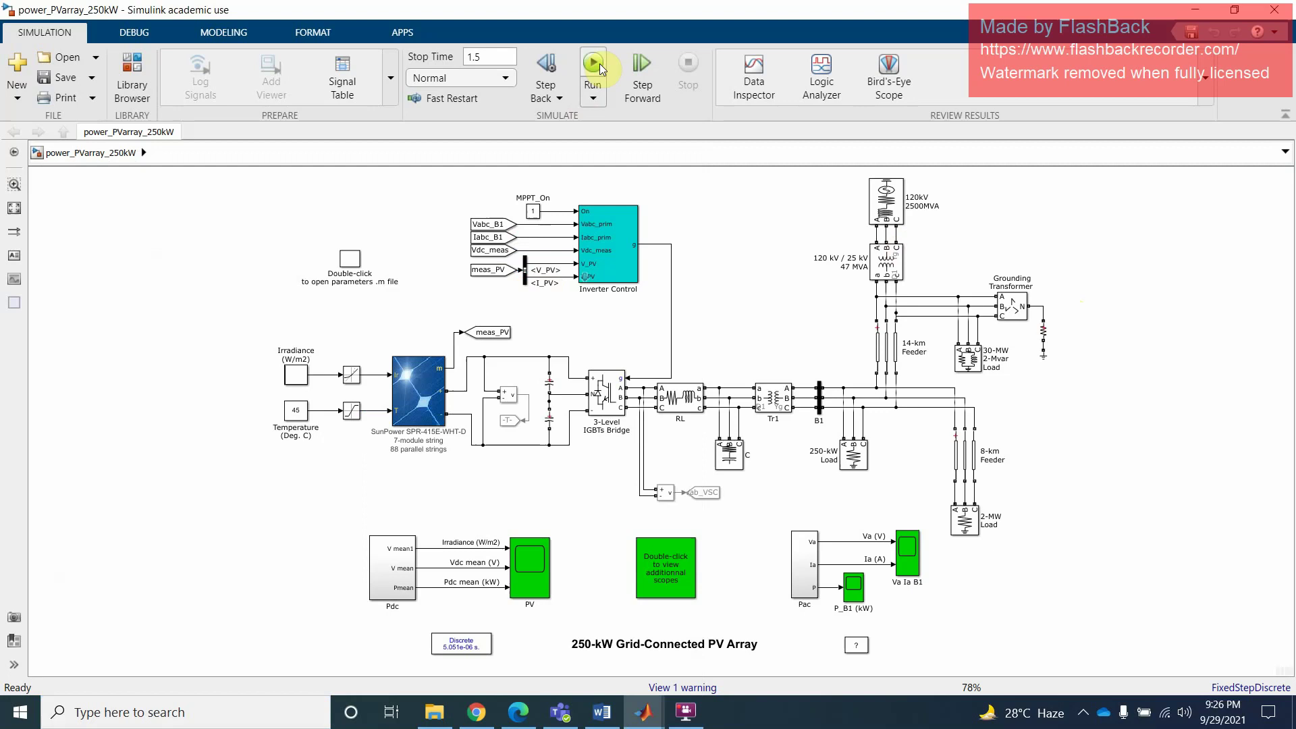
pyautogui.click(439, 406)
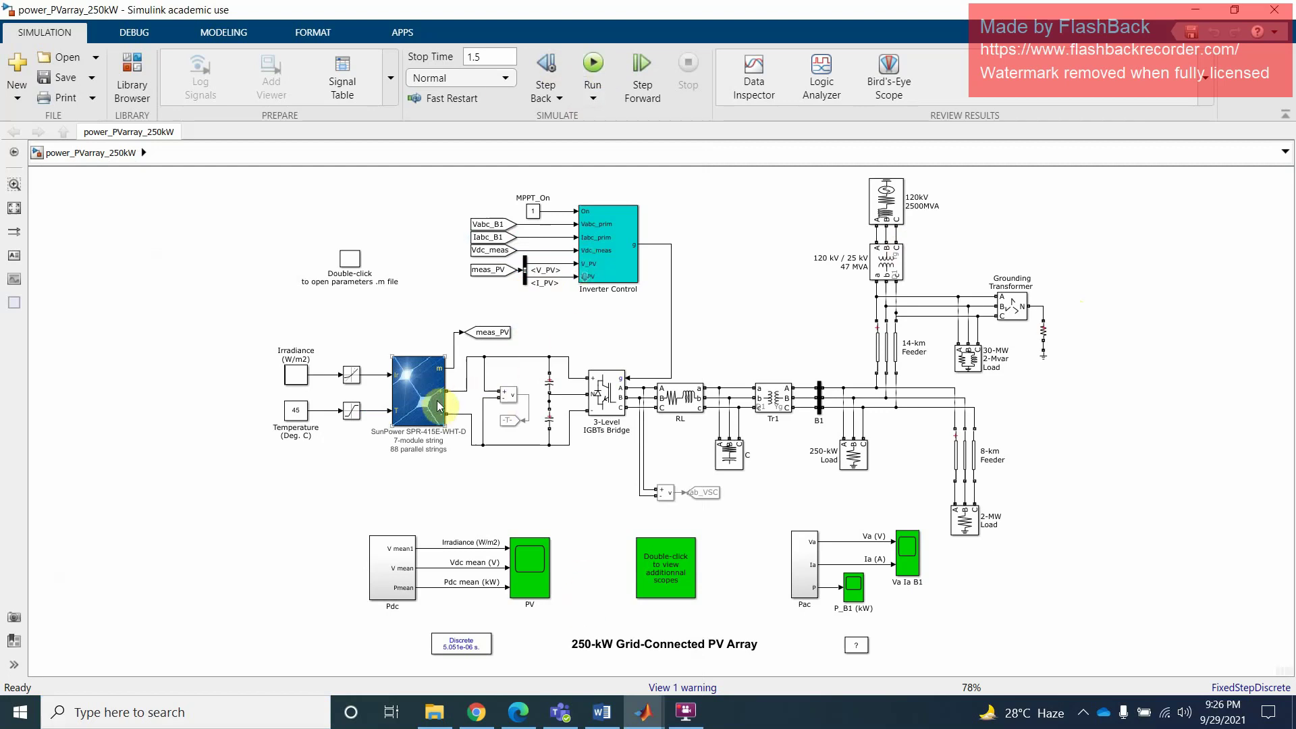
pyautogui.click(295, 377)
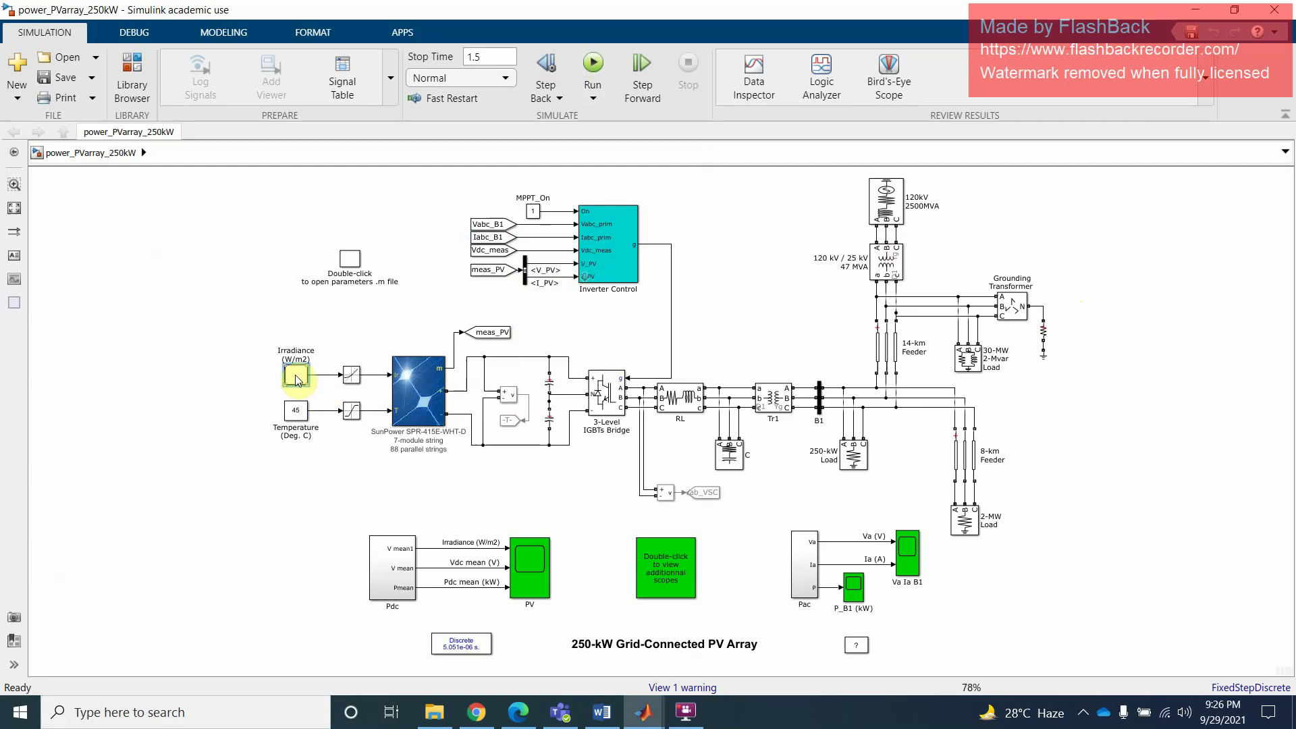
pyautogui.doubleClick(295, 376)
pyautogui.click(395, 381)
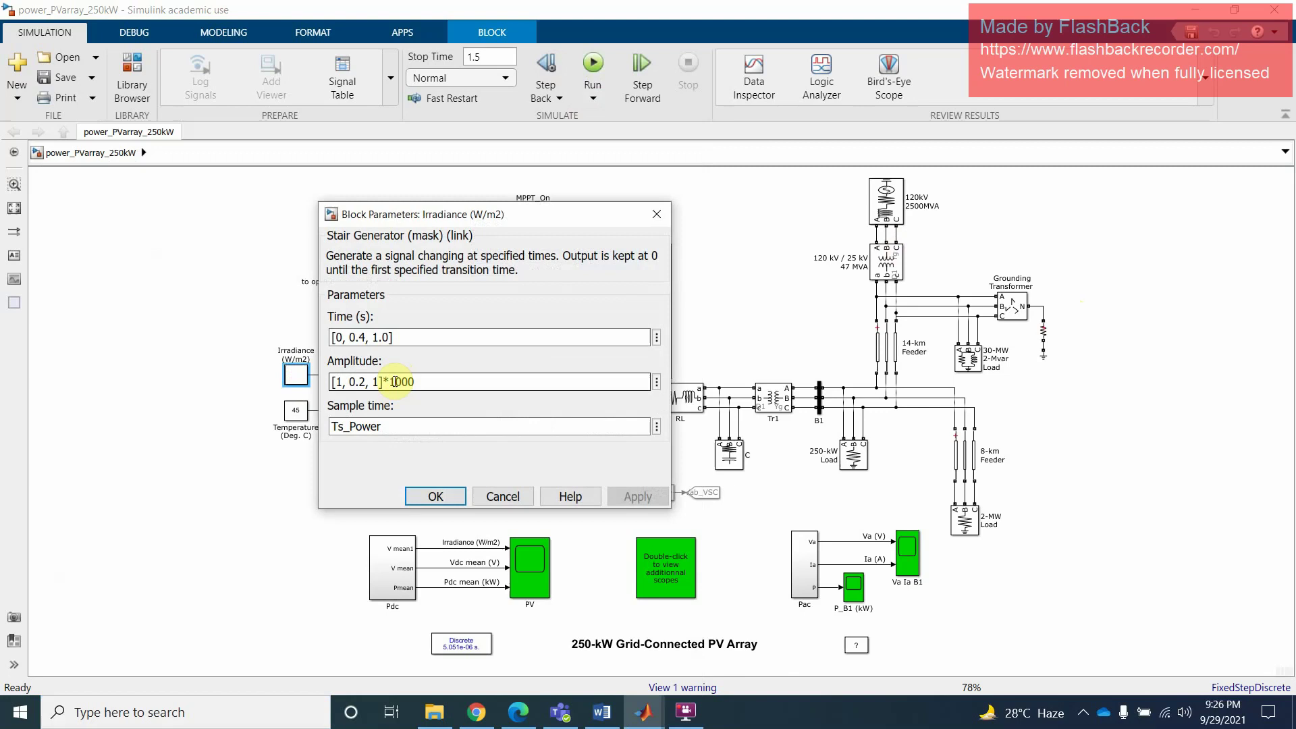
pyautogui.tripleClick(395, 381)
pyautogui.click(419, 380)
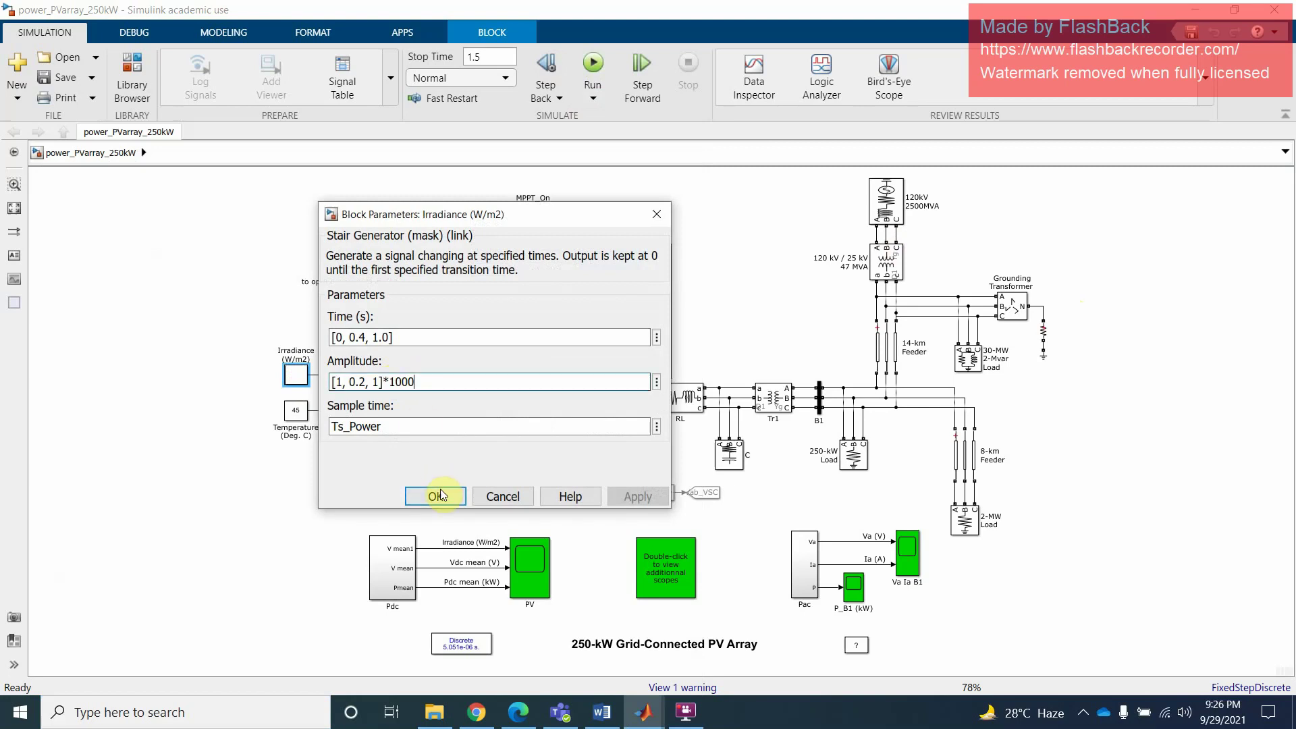
pyautogui.click(503, 496)
pyautogui.click(297, 412)
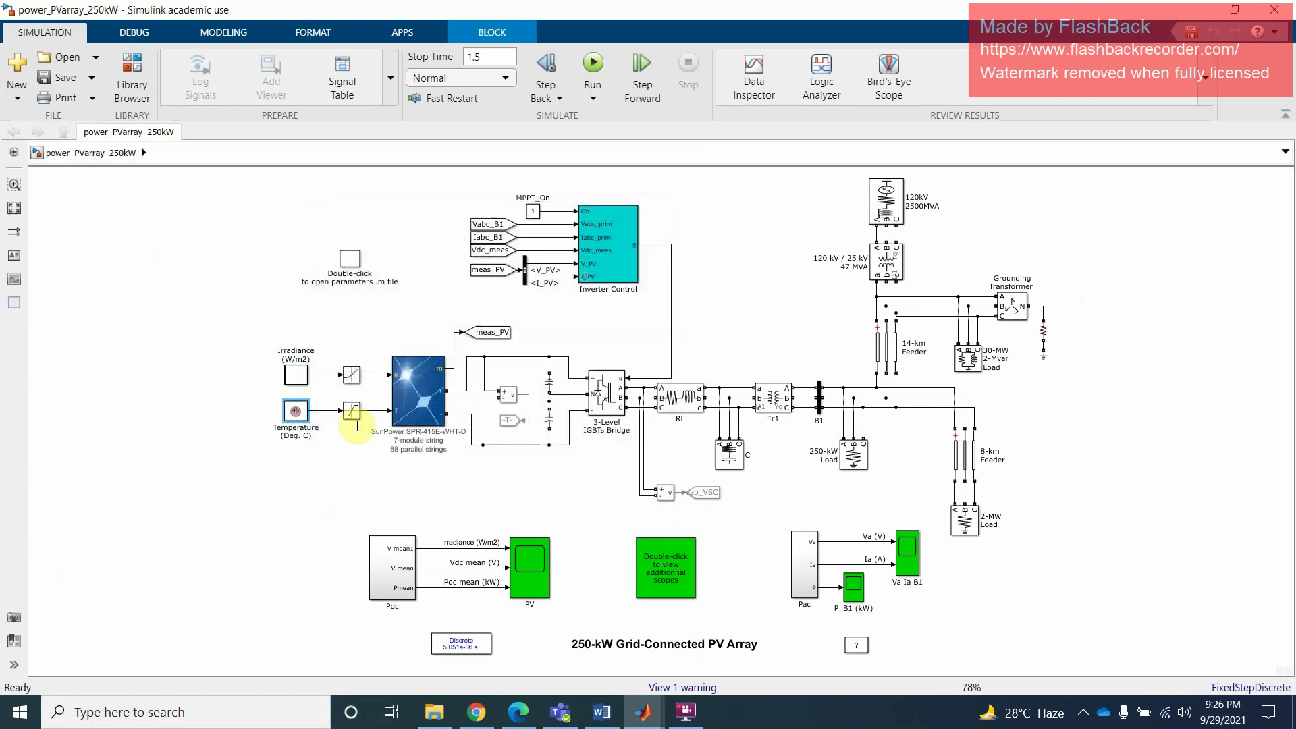
pyautogui.doubleClick(295, 411)
pyautogui.click(536, 541)
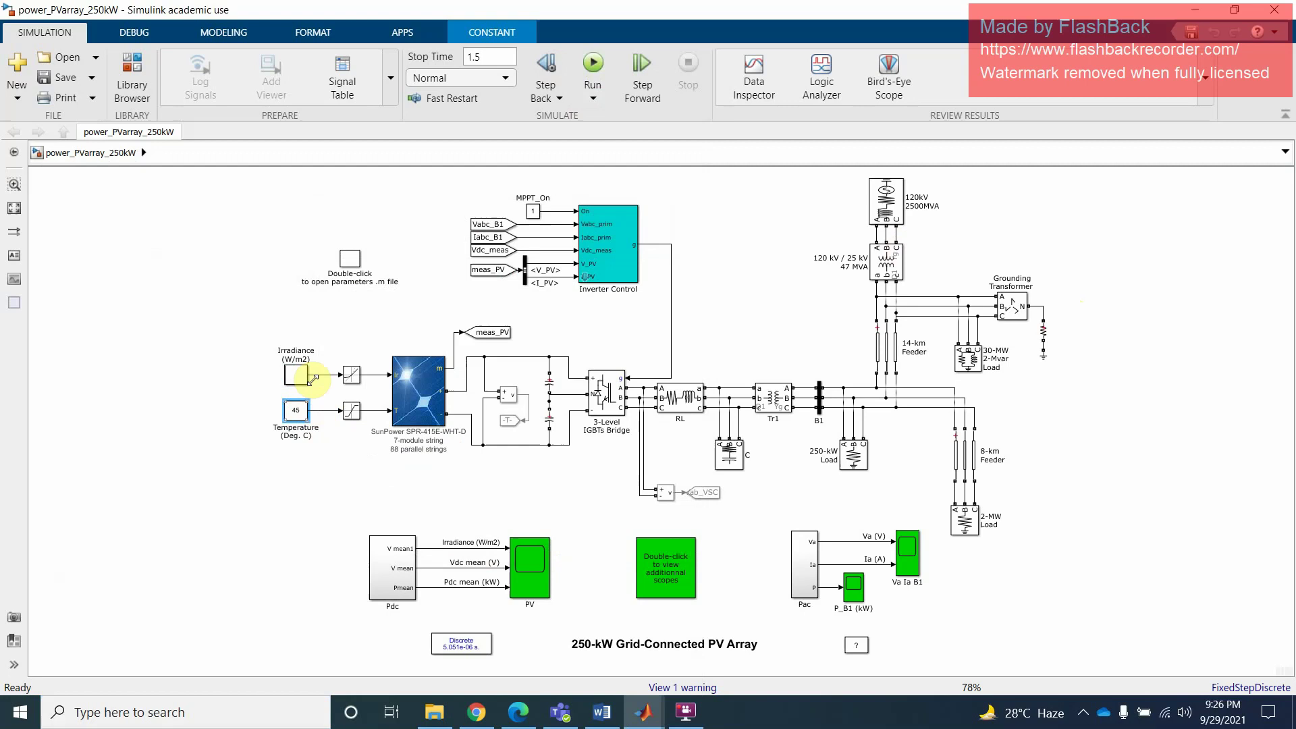
pyautogui.click(302, 381)
pyautogui.click(297, 418)
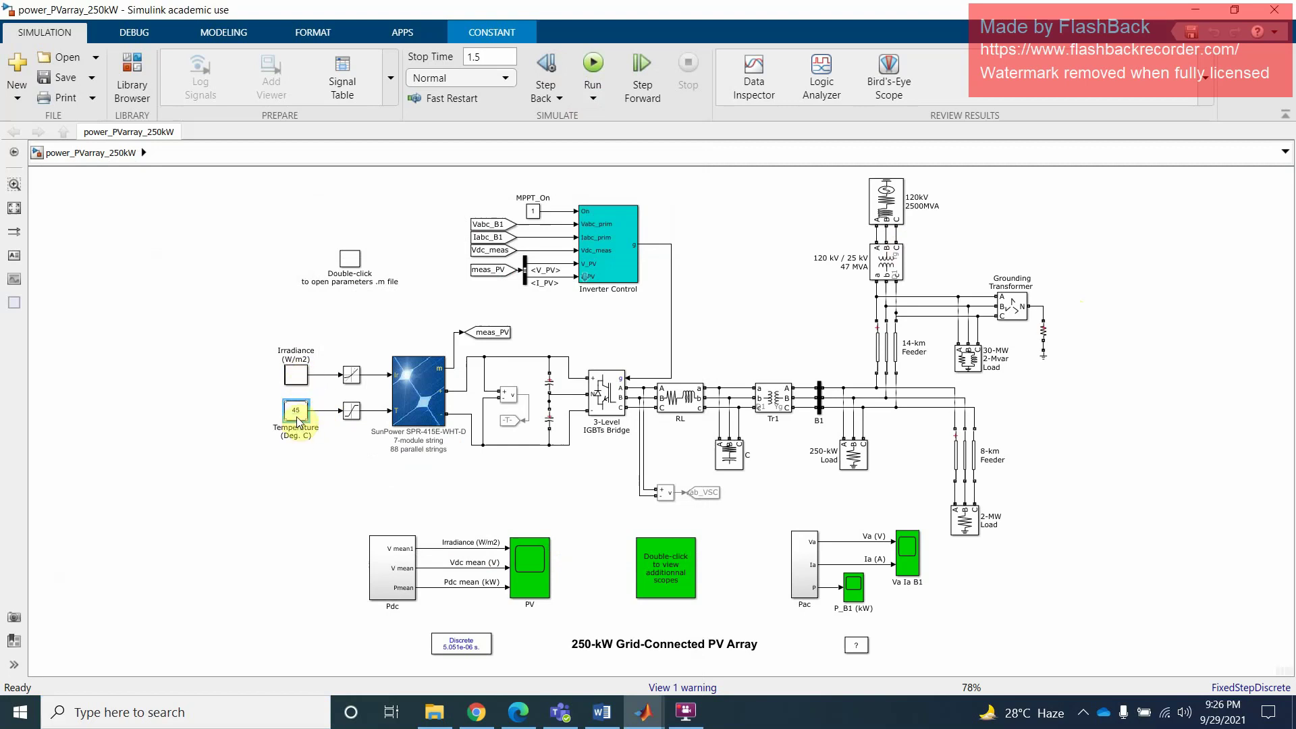
pyautogui.click(303, 370)
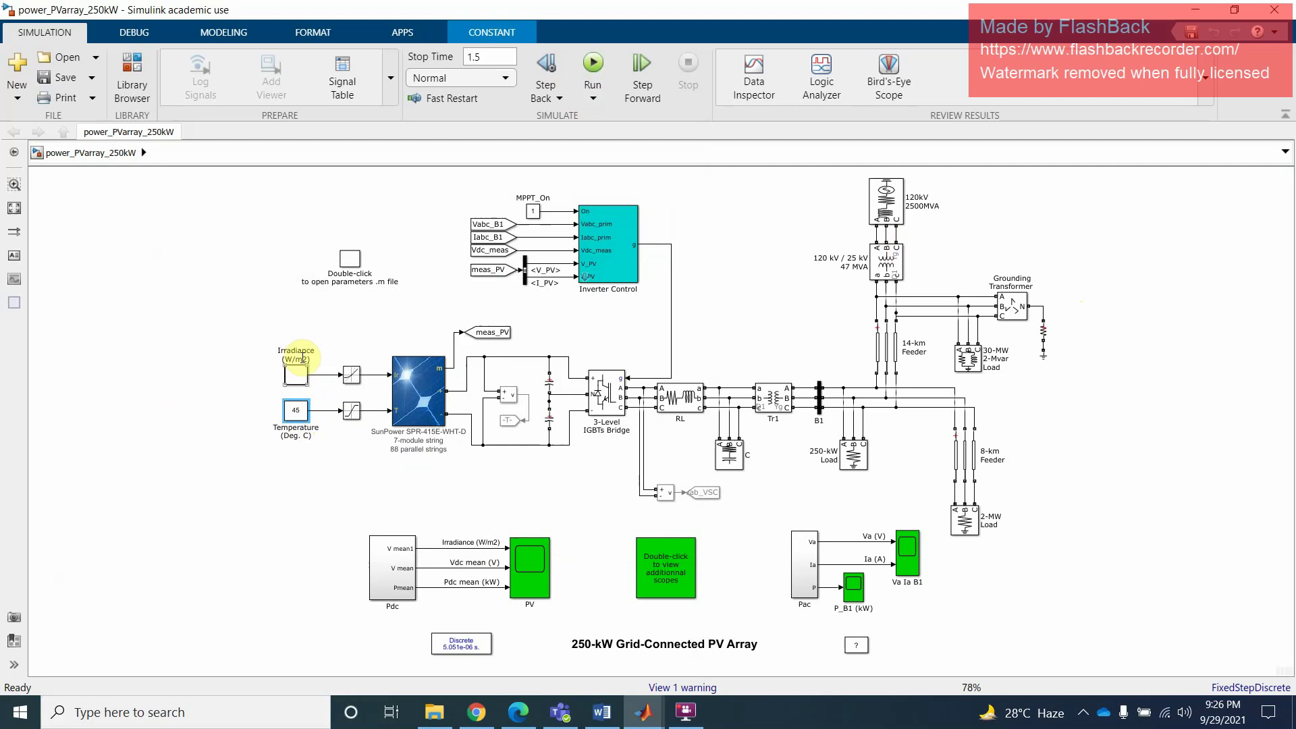
# Step: Review the PV Array's 88 parallel strings of 7 SunPower SPR-415E-WHT-D modules and plot settings
pyautogui.click(416, 399)
pyautogui.doubleClick(417, 398)
pyautogui.doubleClick(126, 328)
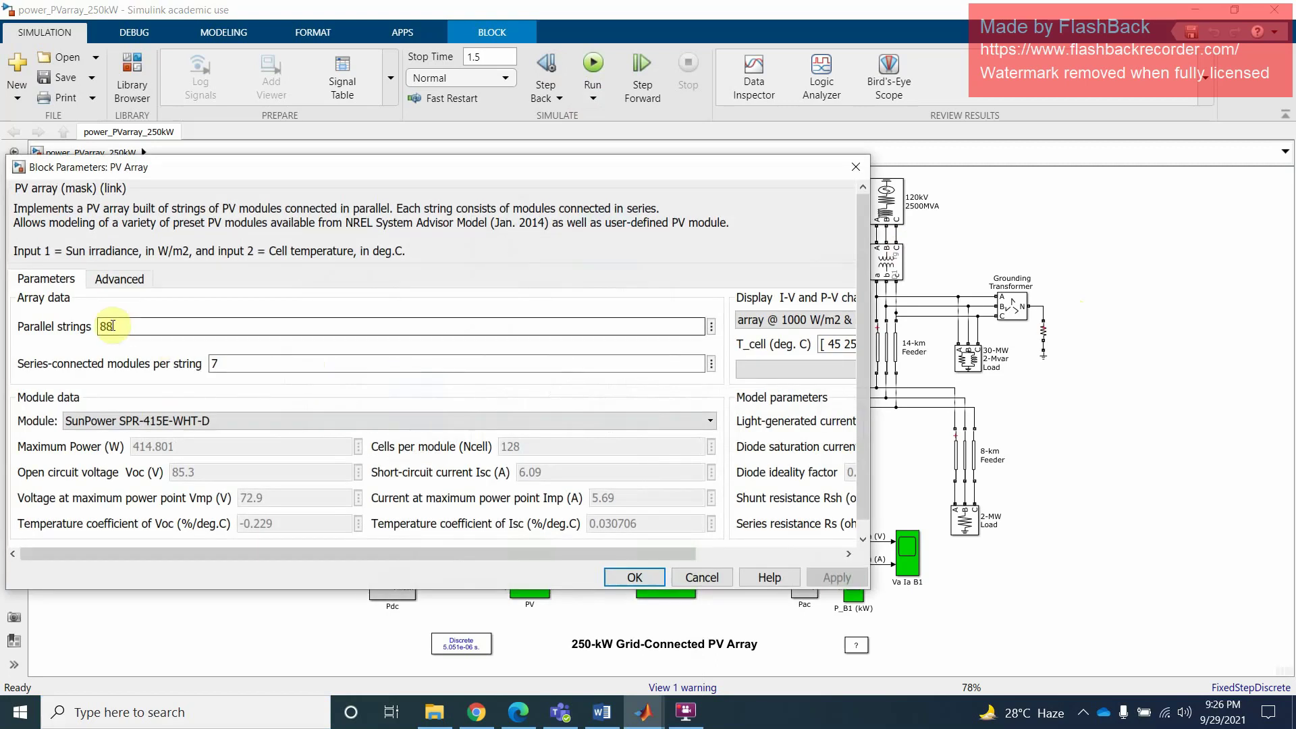
pyautogui.click(241, 364)
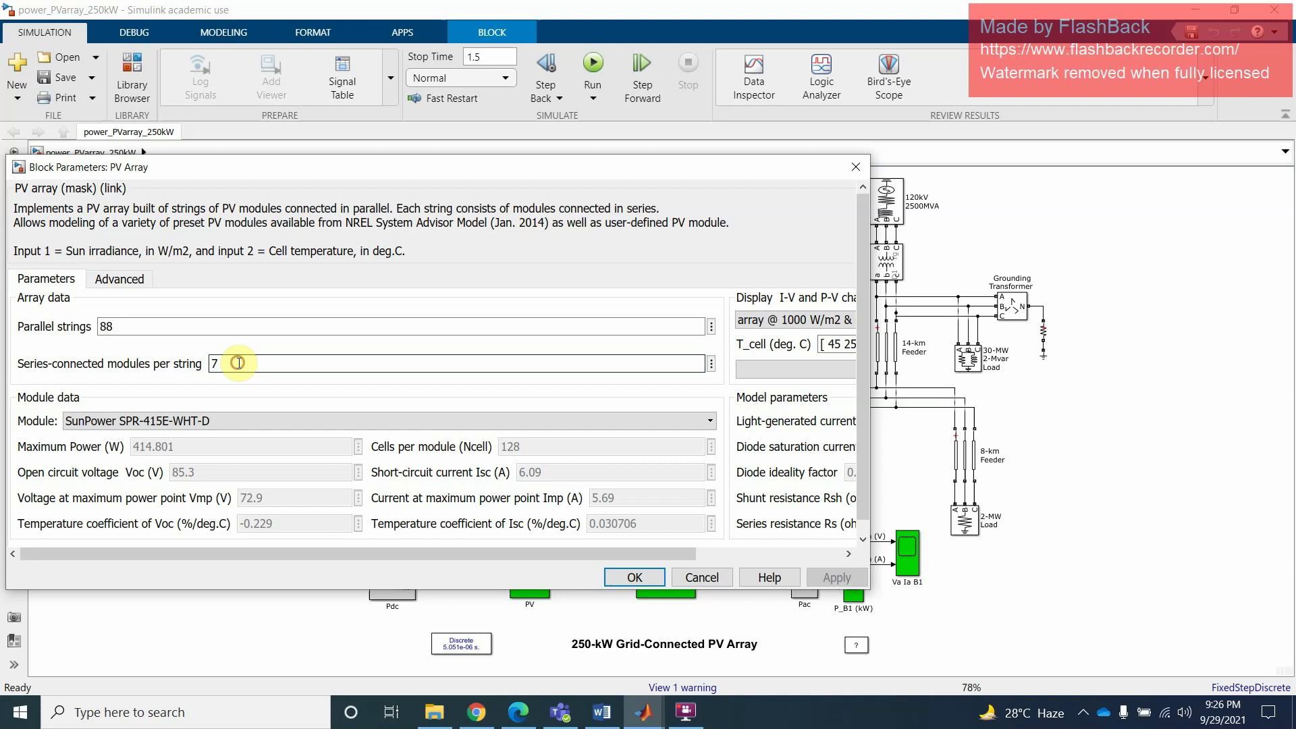
pyautogui.moveTo(243, 362); pyautogui.dragTo(192, 363)
pyautogui.click(196, 423)
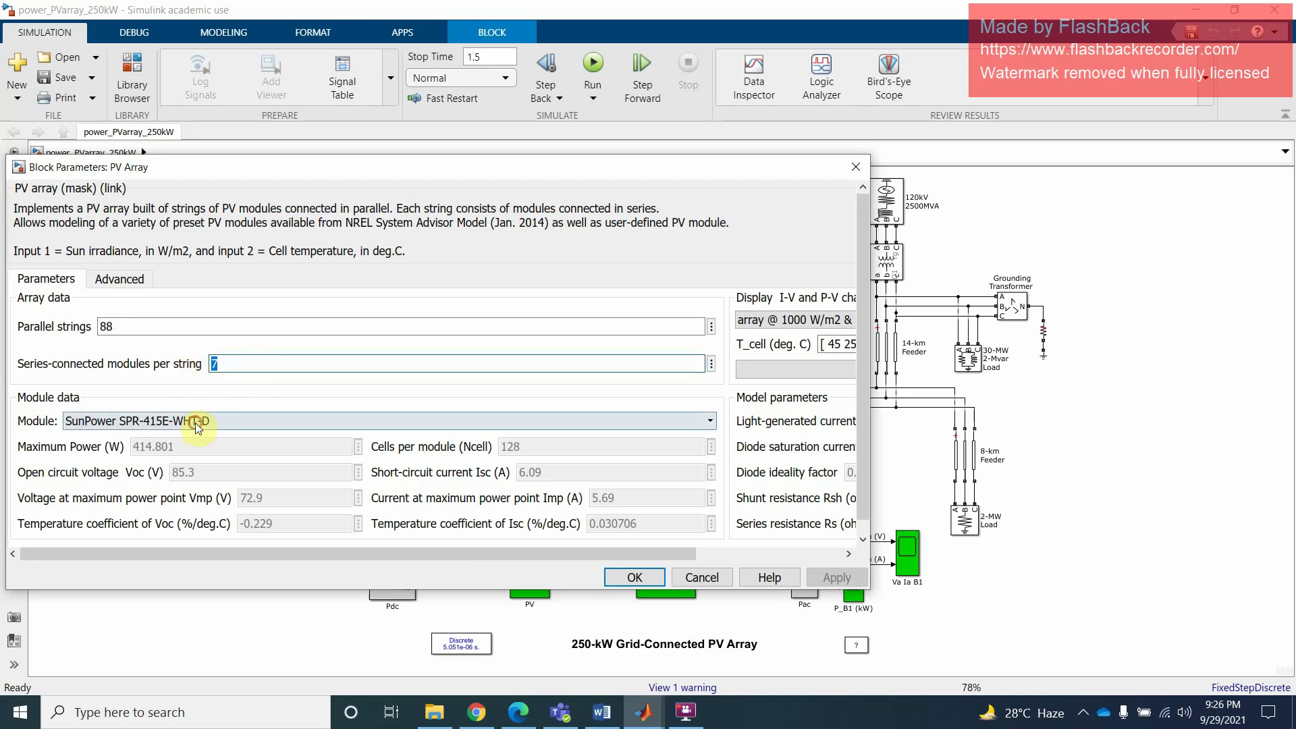
pyautogui.click(196, 423)
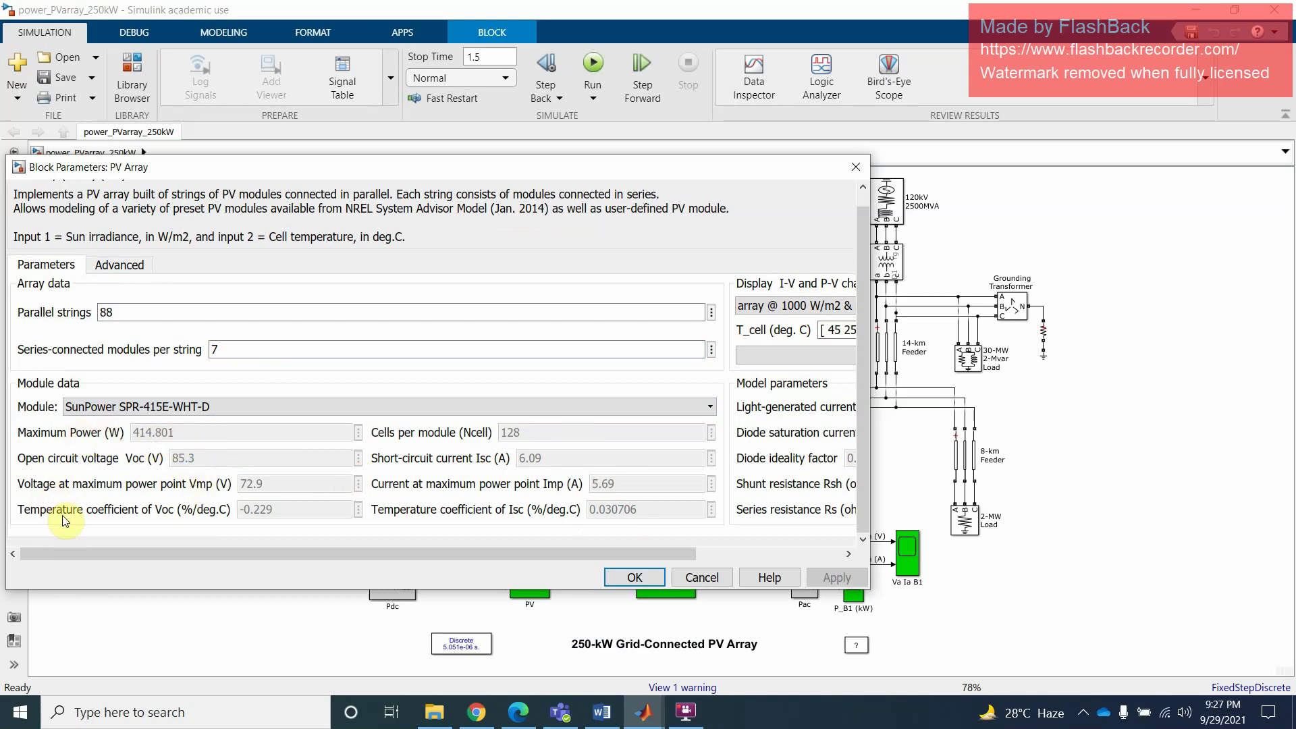
pyautogui.click(554, 463)
pyautogui.moveTo(538, 552); pyautogui.dragTo(772, 552)
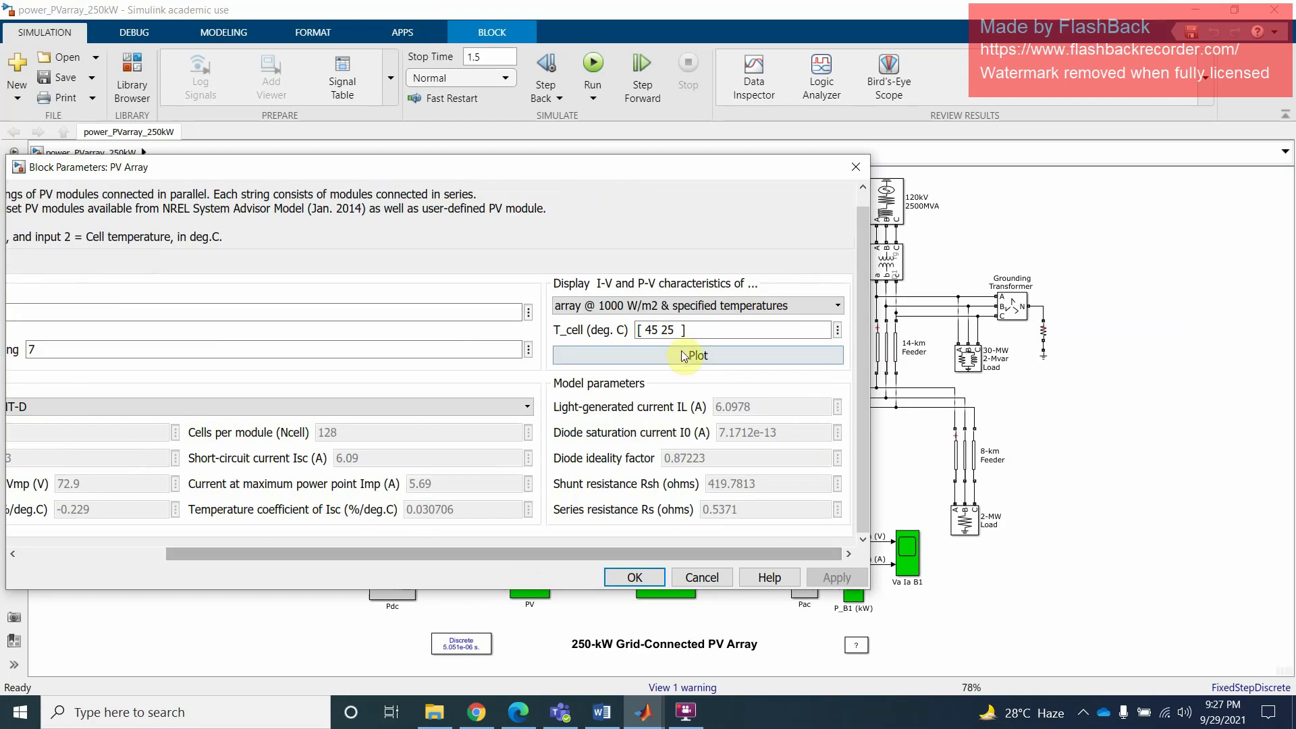
# Step: Plot the array's I-V and P-V curves for 45 and 25 °C, then check the Advanced tab
pyautogui.click(620, 354)
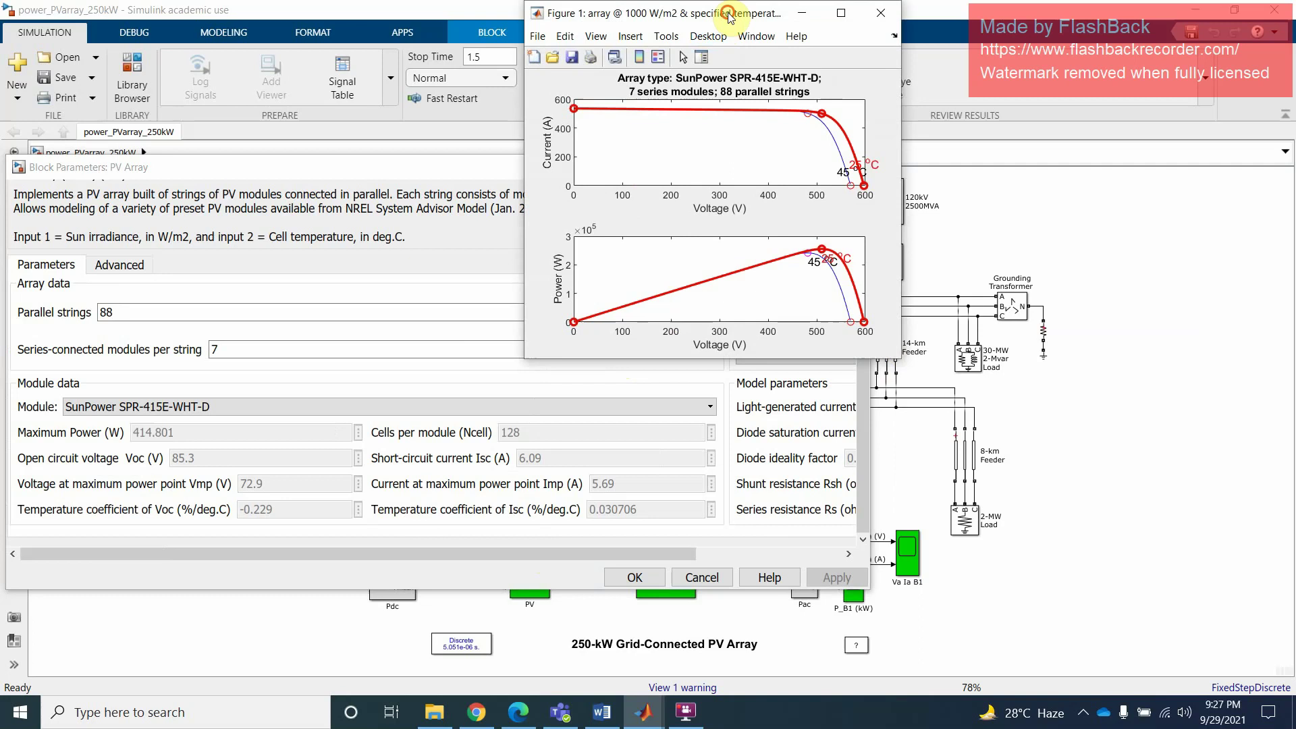
pyautogui.moveTo(722, 19); pyautogui.dragTo(672, 260)
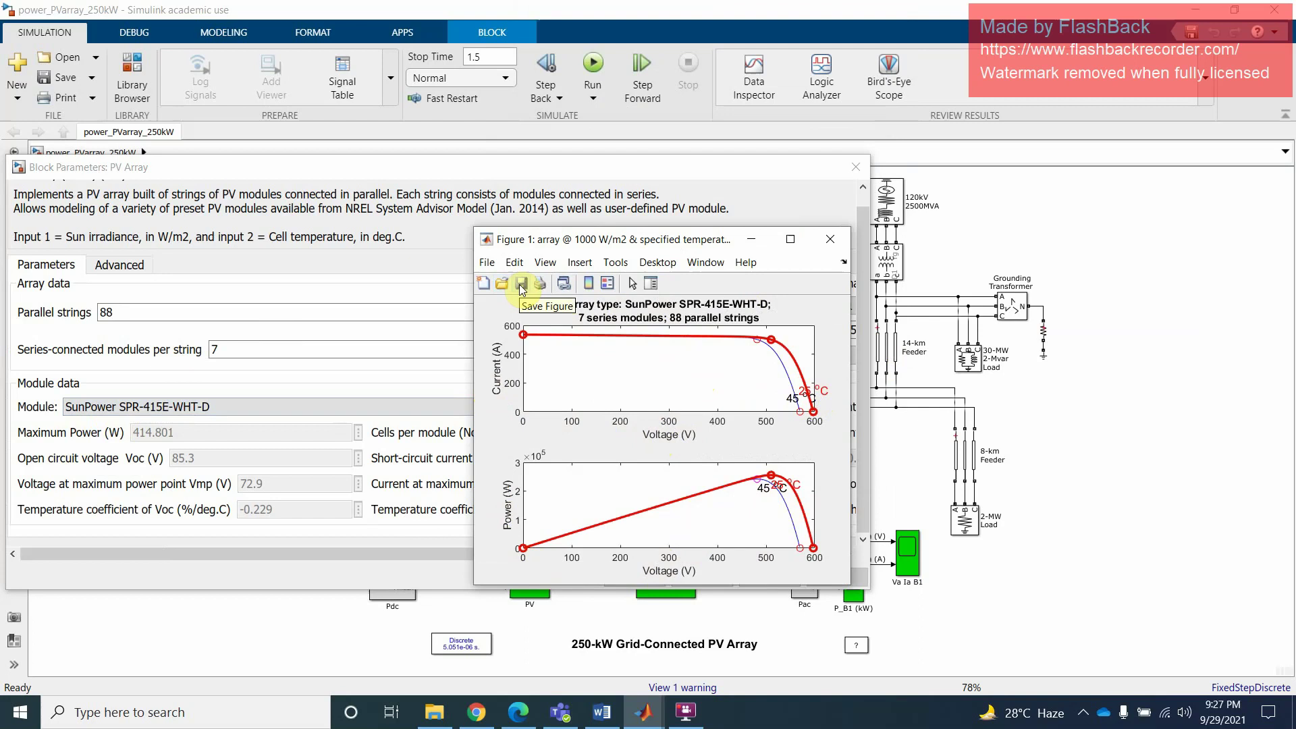
pyautogui.click(486, 262)
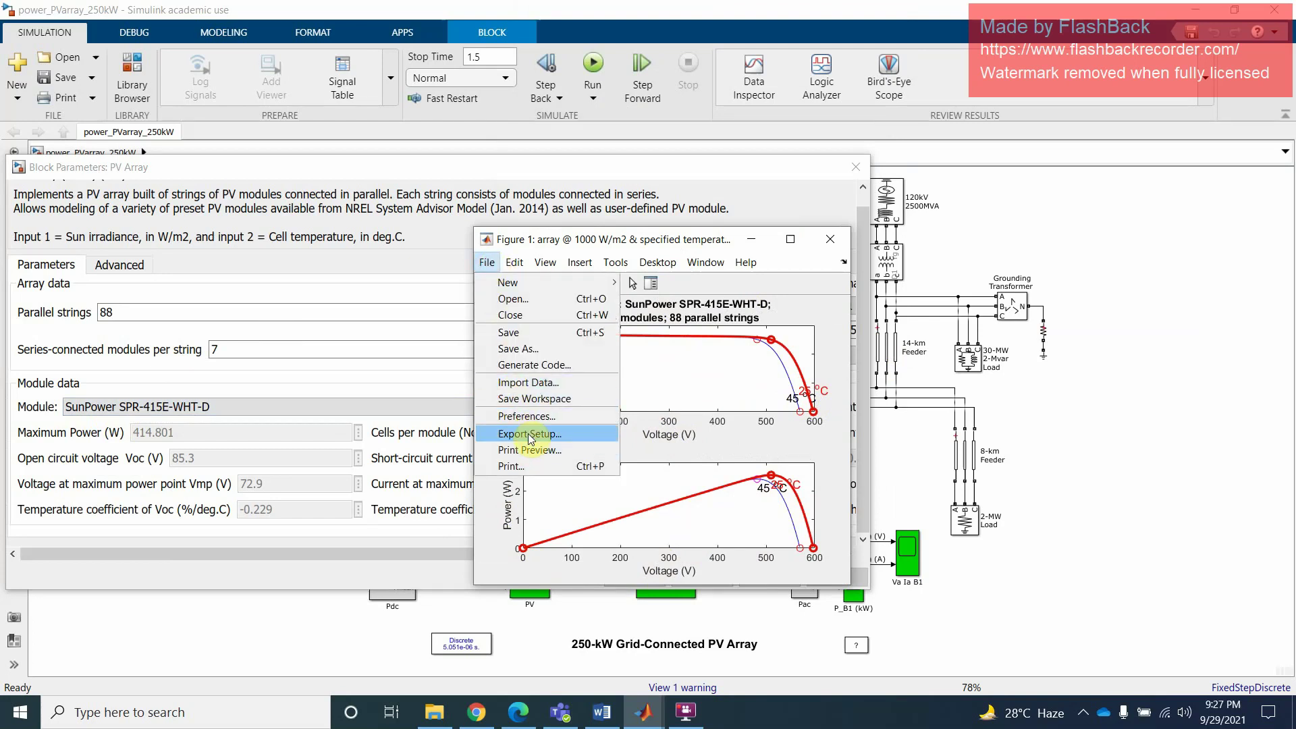
pyautogui.click(654, 247)
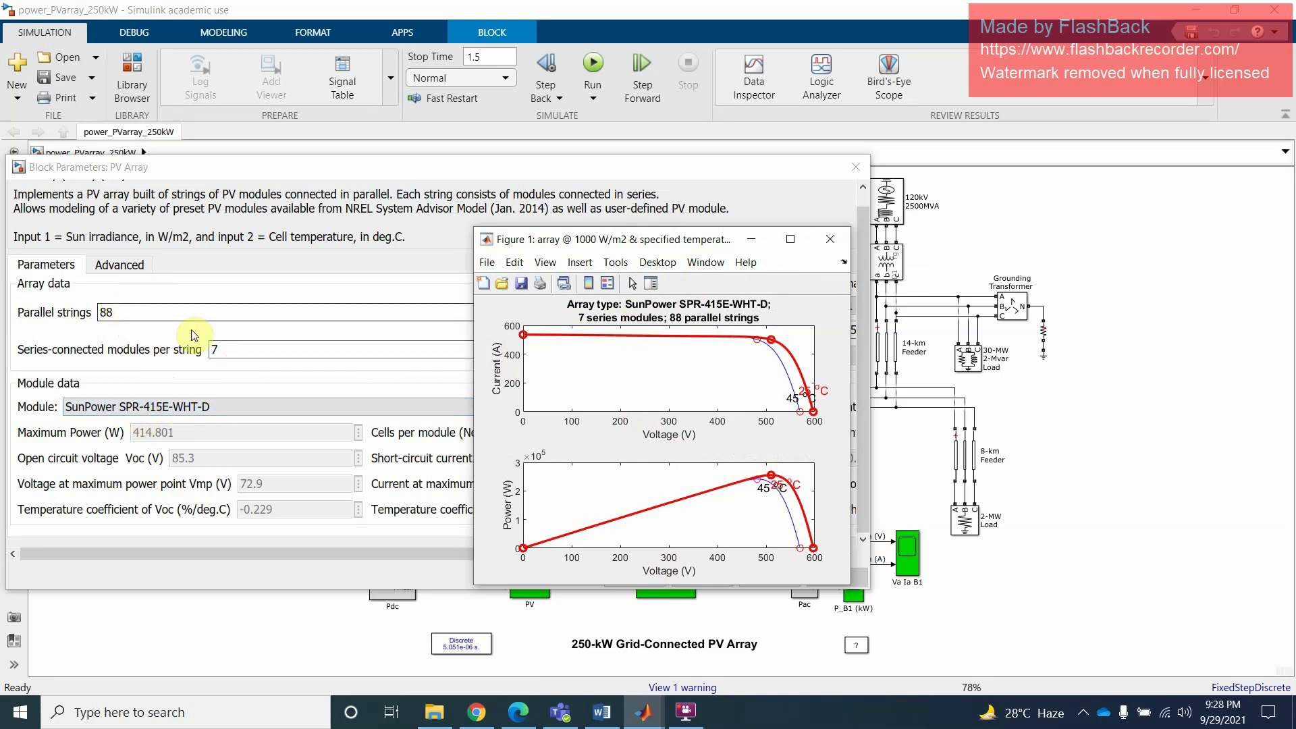
pyautogui.click(133, 262)
pyautogui.click(46, 264)
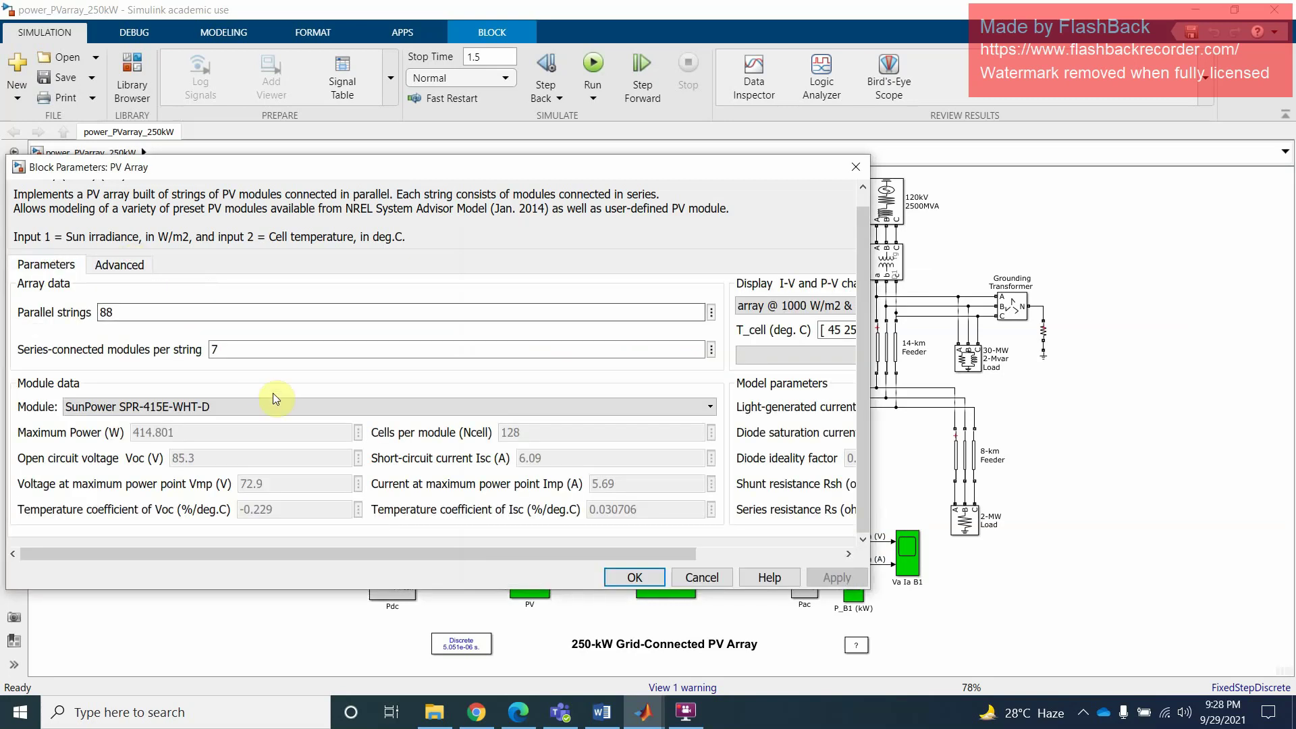
pyautogui.click(853, 170)
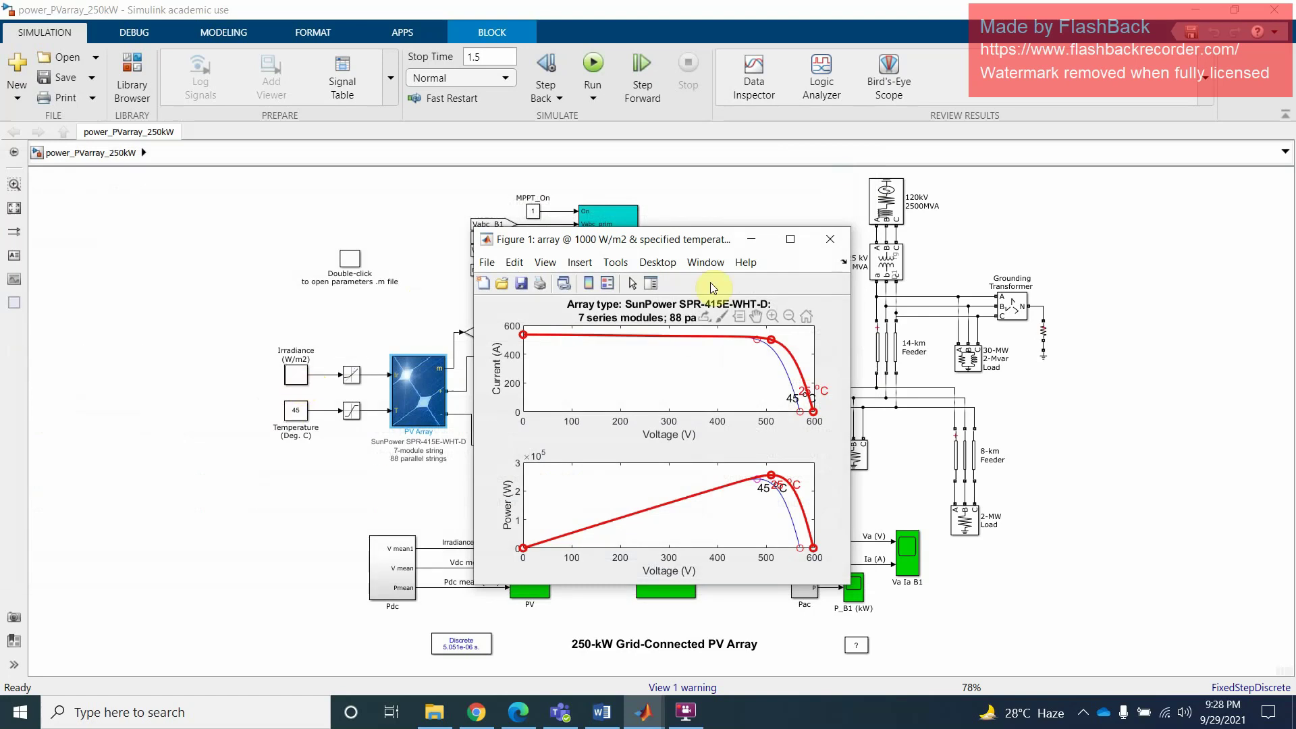
pyautogui.click(830, 239)
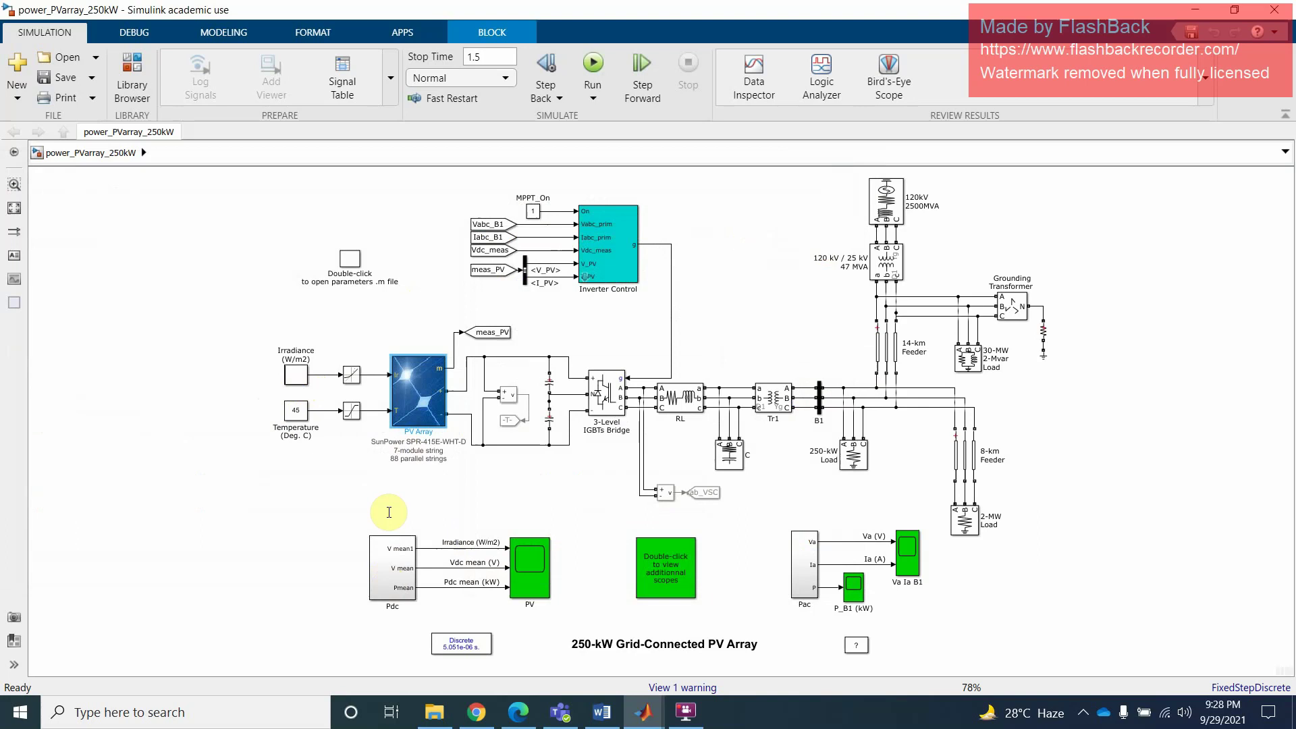
pyautogui.doubleClick(390, 569)
pyautogui.click(421, 420)
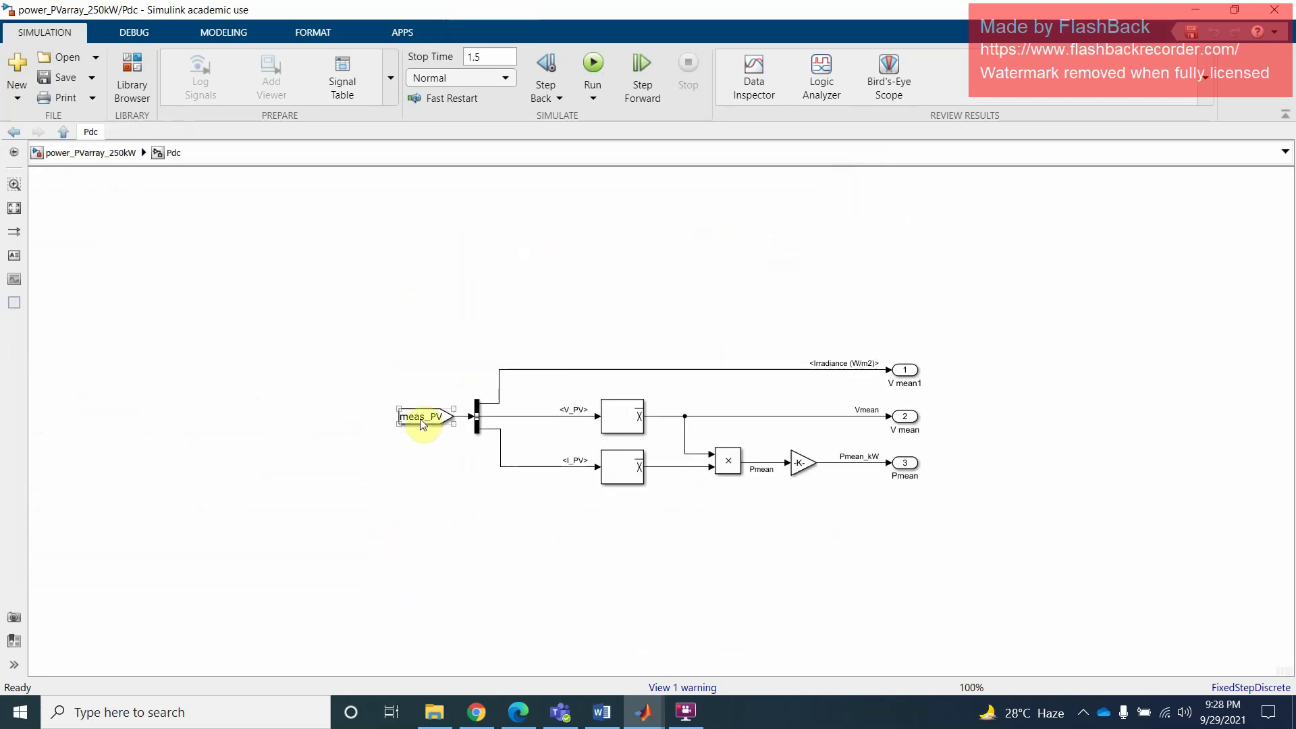
pyautogui.click(108, 153)
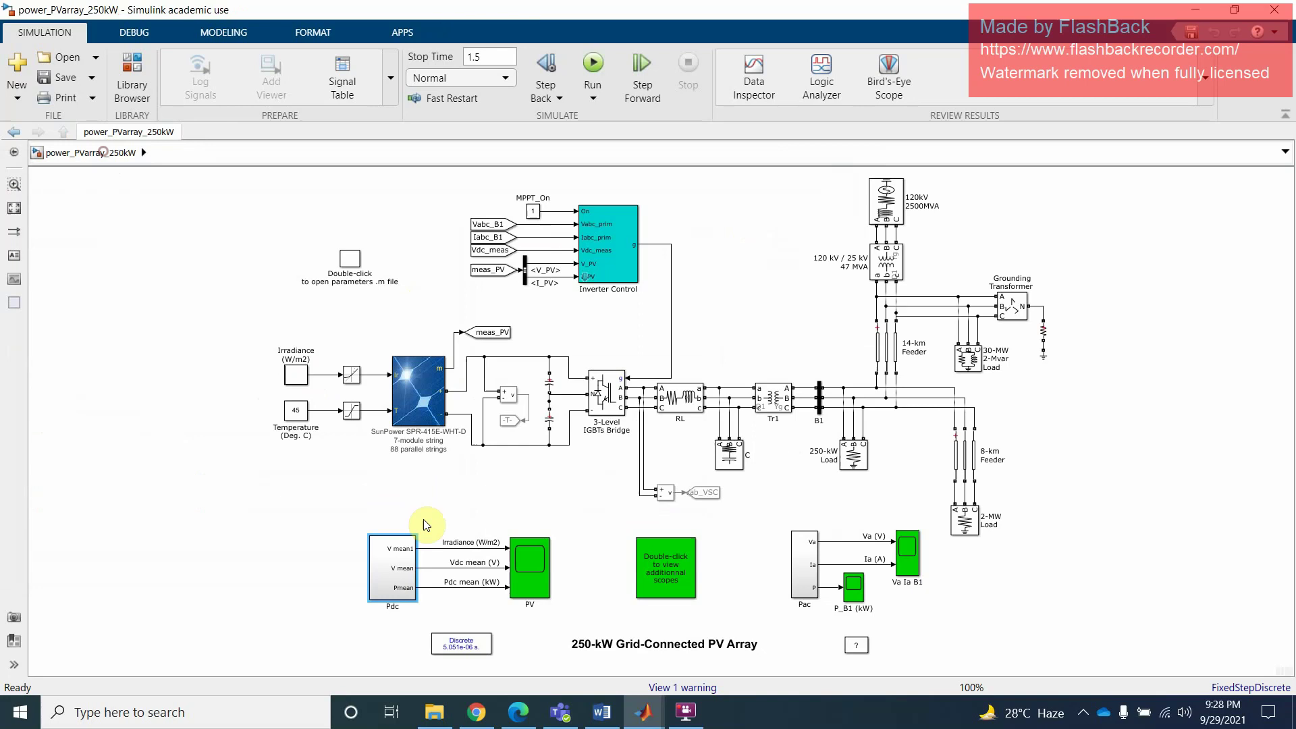
pyautogui.click(527, 569)
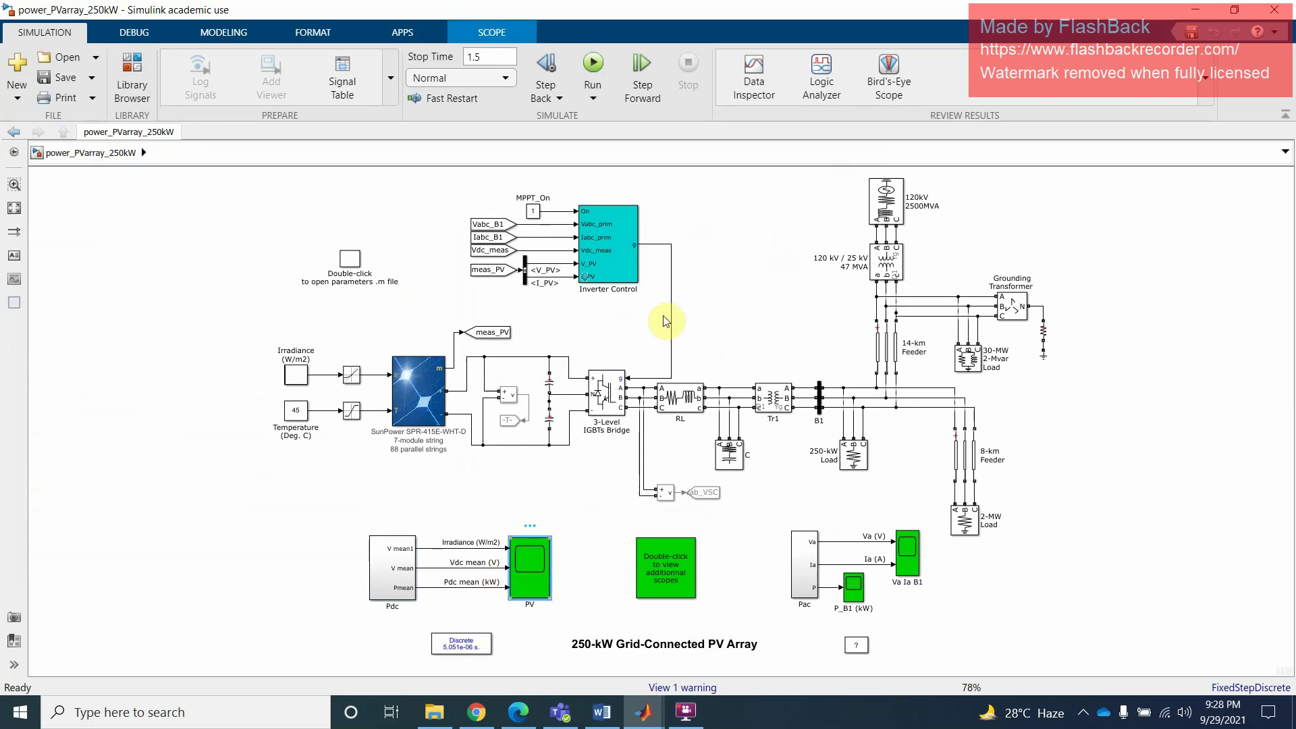
# Step: Run the simulation and view Irradiance, Vdc mean and Pdc mean in the PV scope
pyautogui.doubleClick(537, 578)
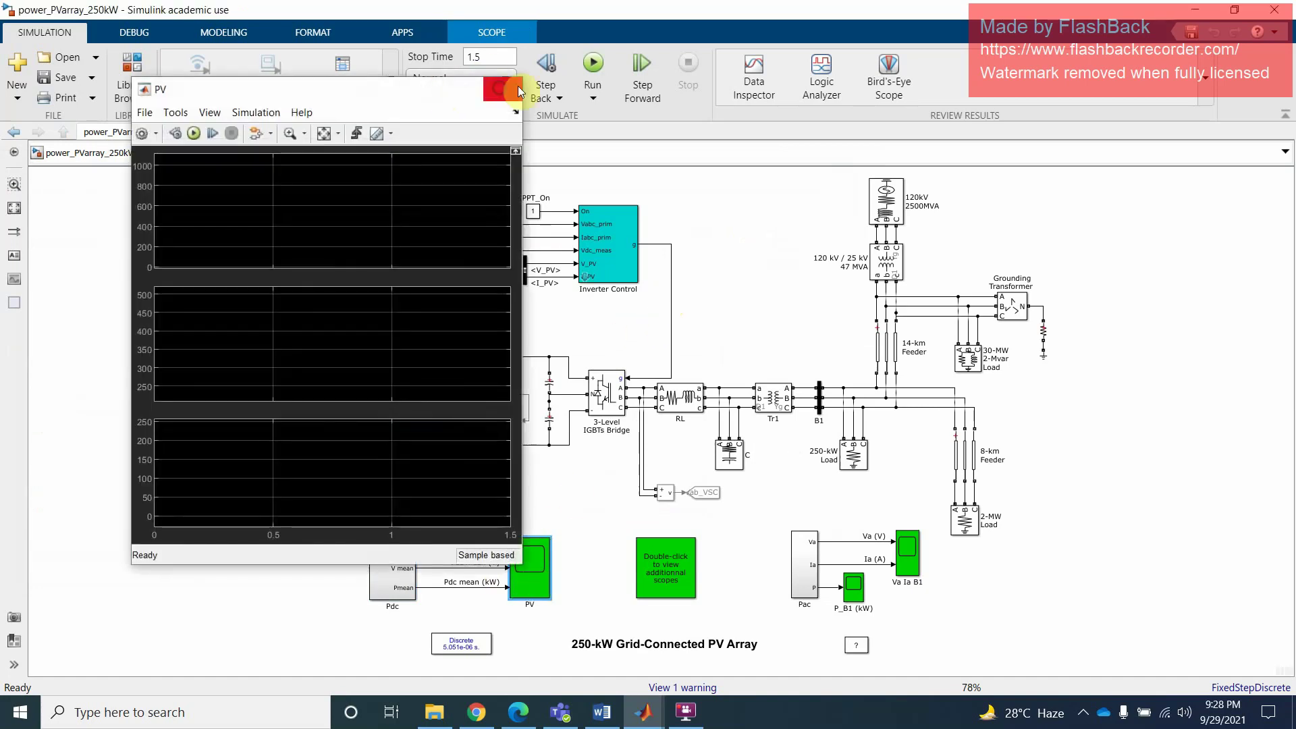
pyautogui.click(517, 88)
pyautogui.click(593, 64)
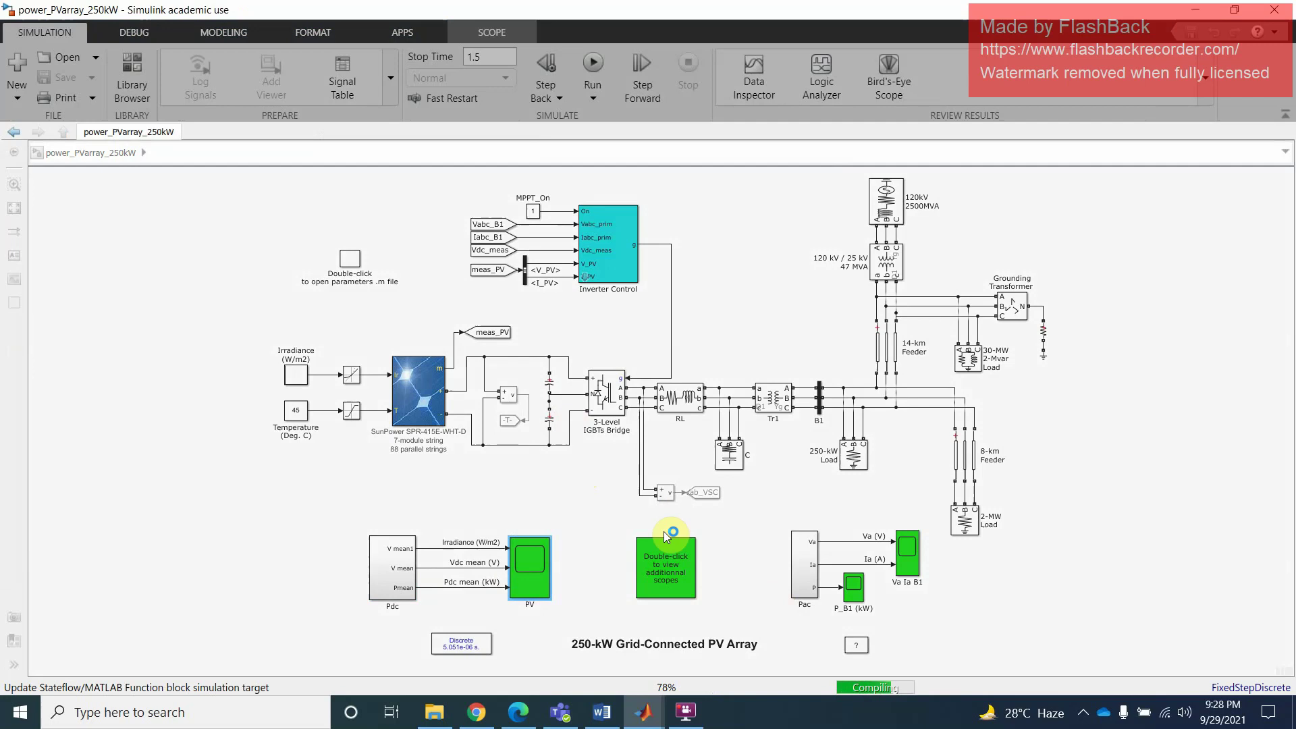
pyautogui.doubleClick(527, 571)
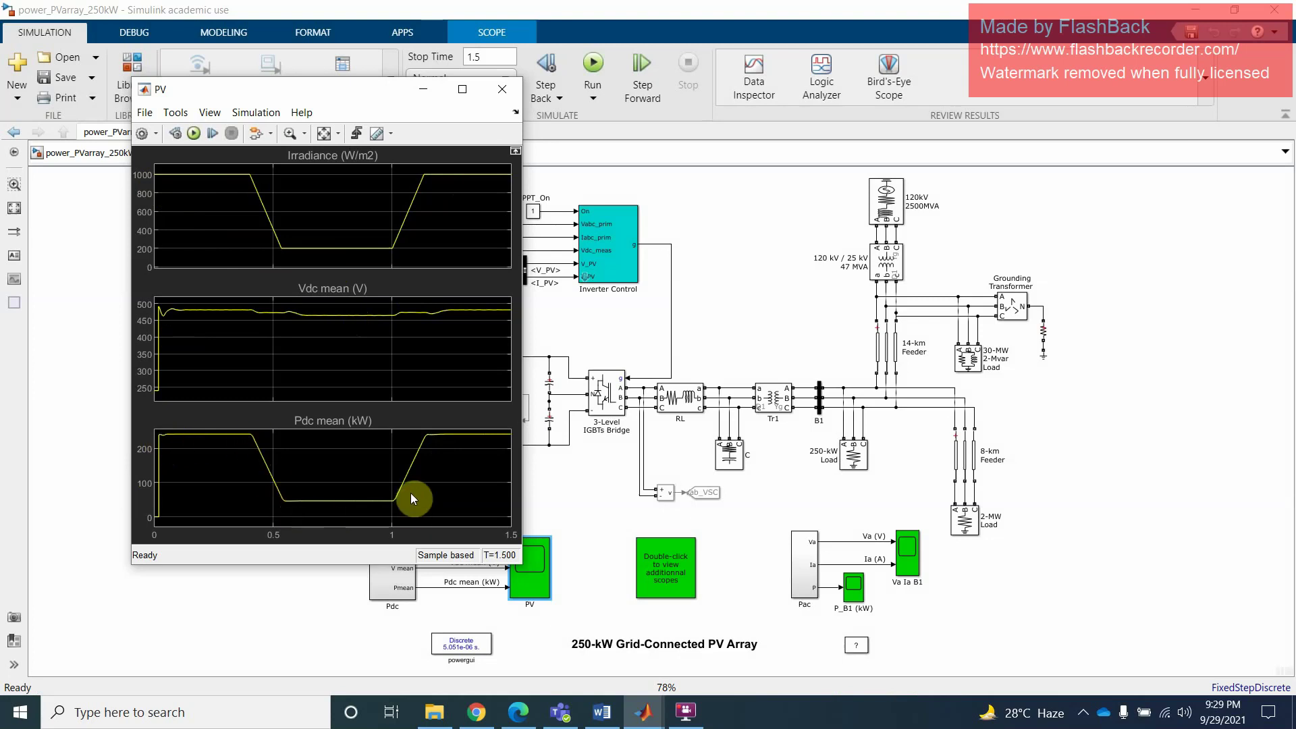
pyautogui.click(146, 113)
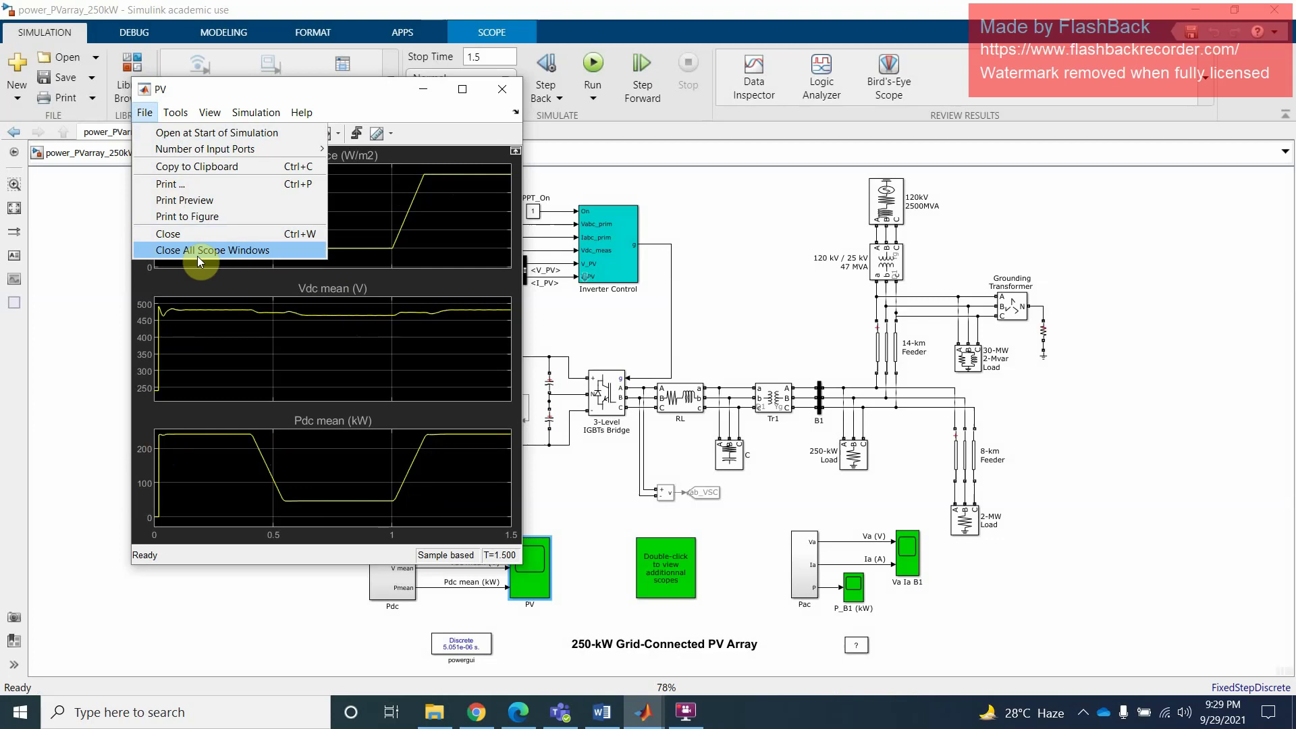
pyautogui.click(504, 88)
pyautogui.click(504, 89)
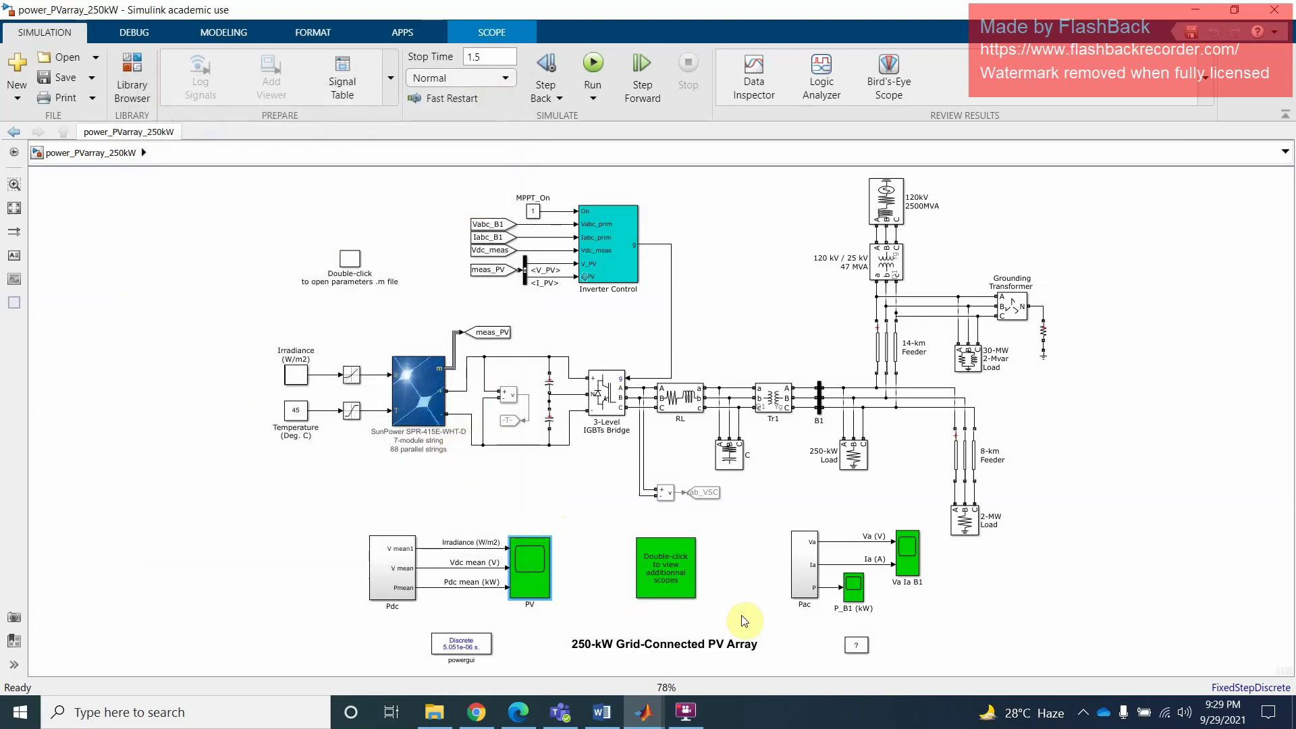
# Step: Inspect the Va Ia B1 waveforms with both axes autoscaled to the data
pyautogui.click(905, 553)
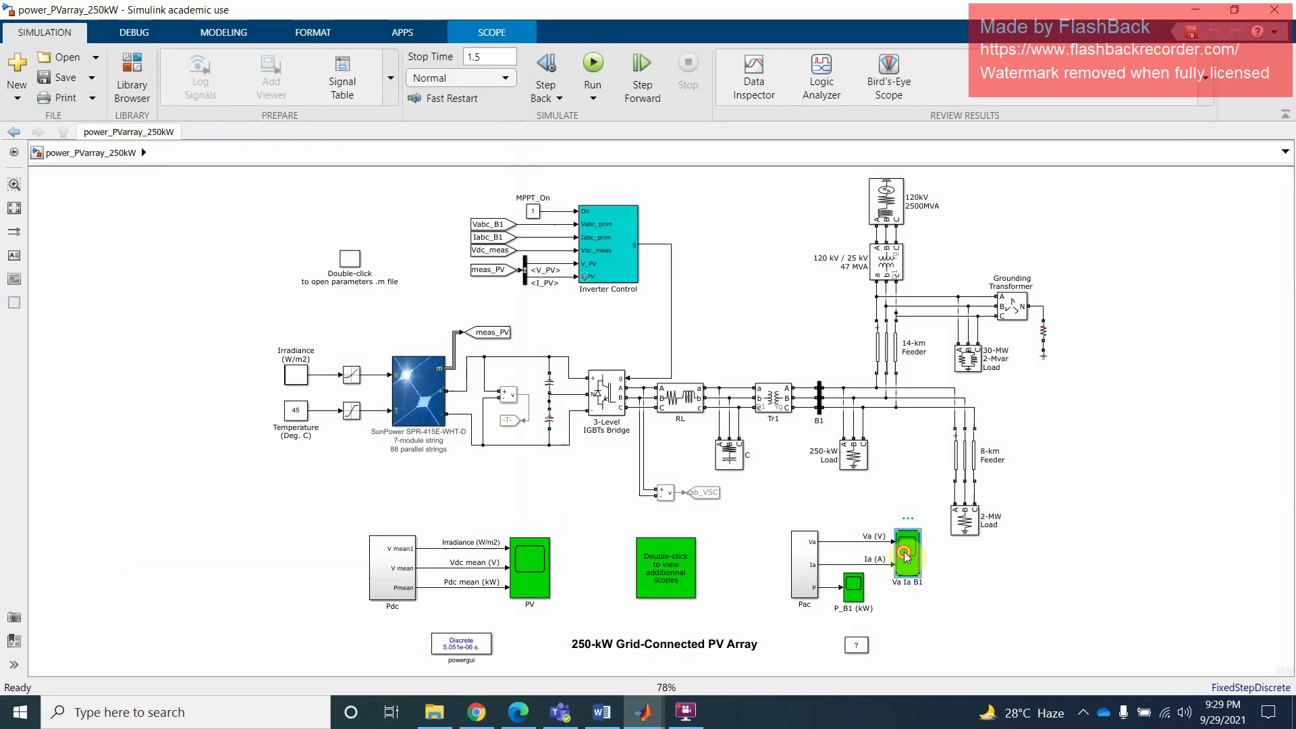
pyautogui.doubleClick(907, 557)
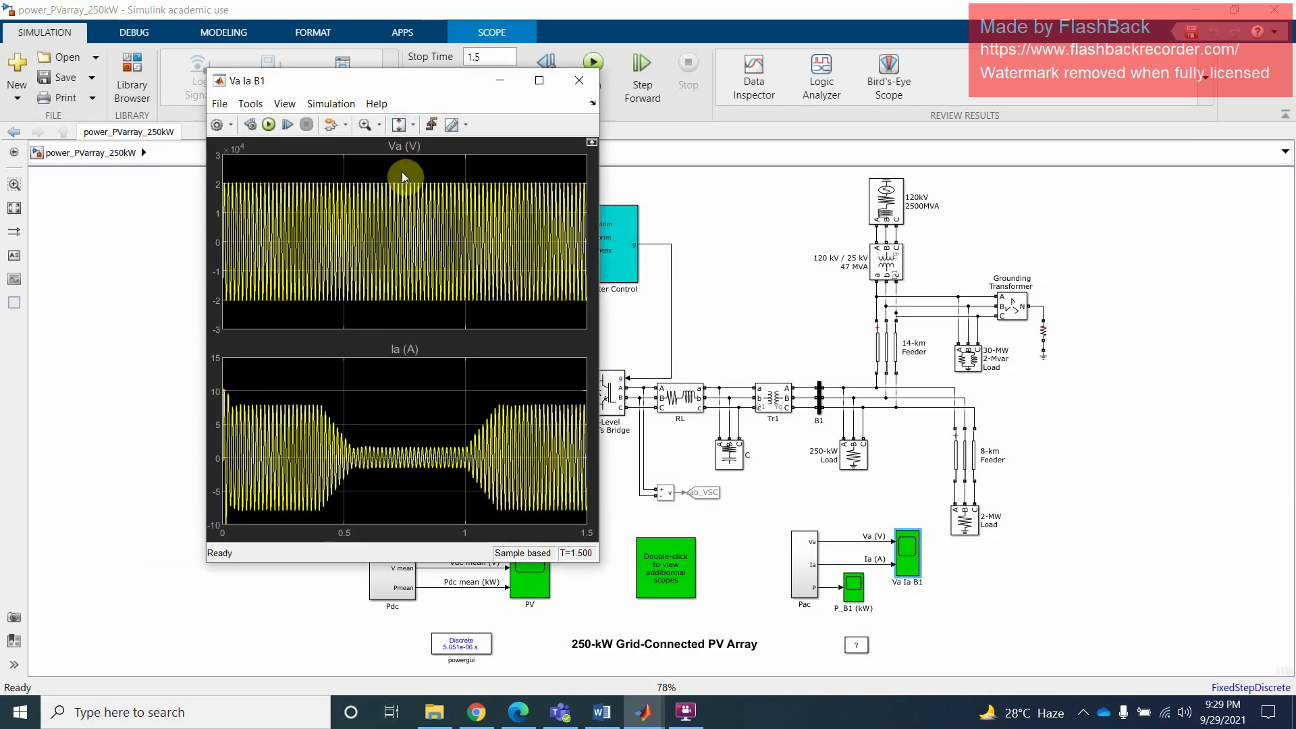
pyautogui.hotkey('ctrl', 'a')
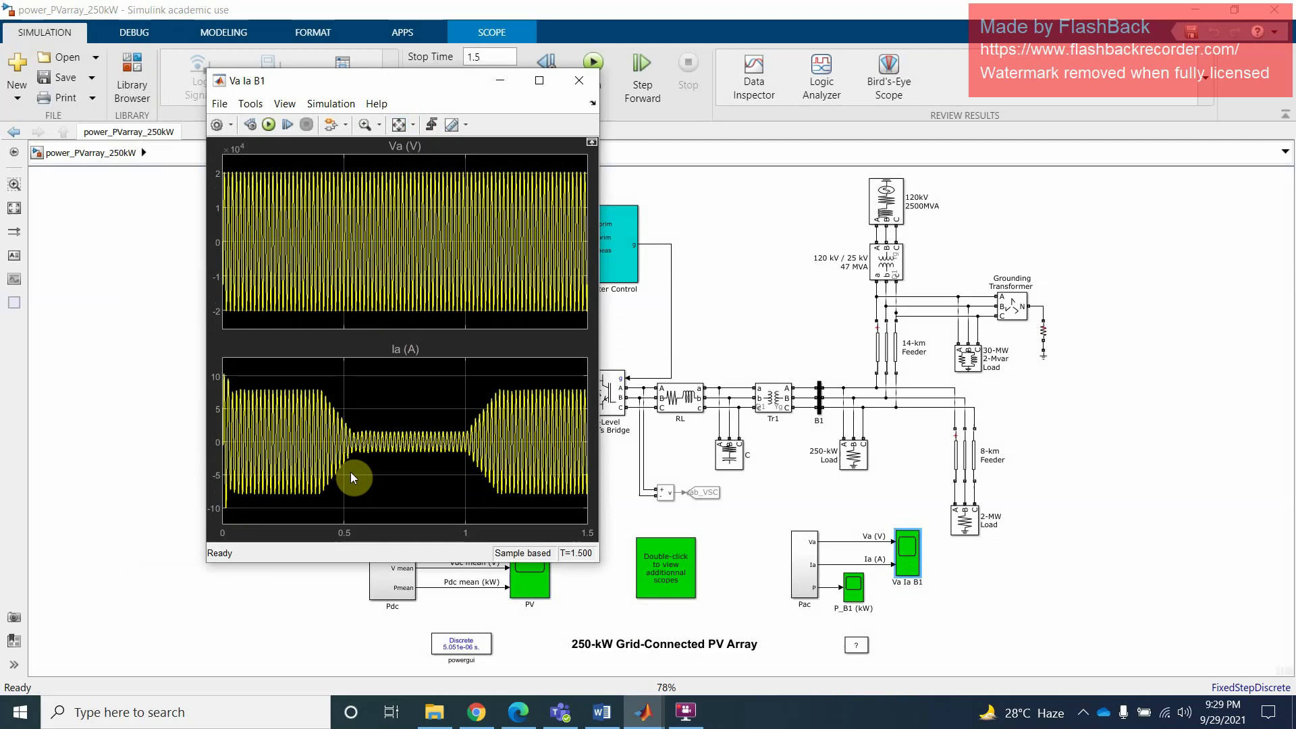
pyautogui.click(576, 83)
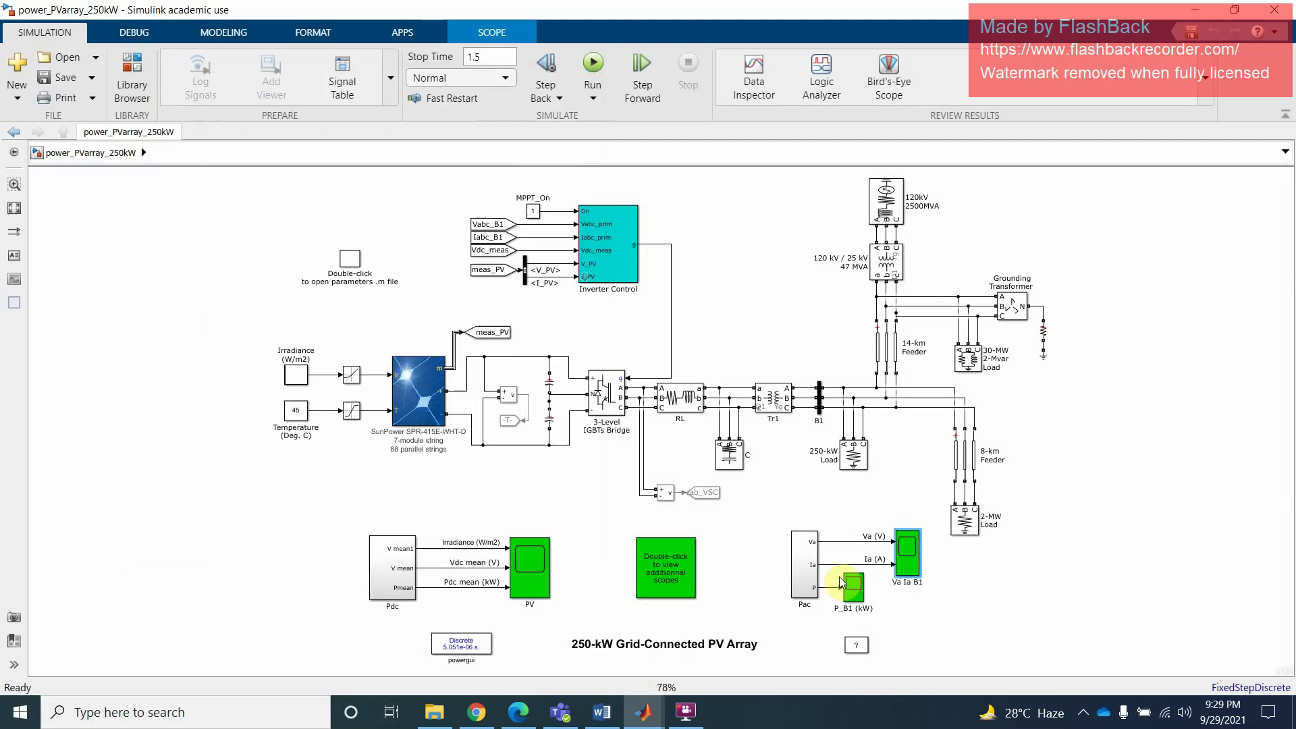
# Step: Review the P_B1 (kW) power plot
pyautogui.click(859, 595)
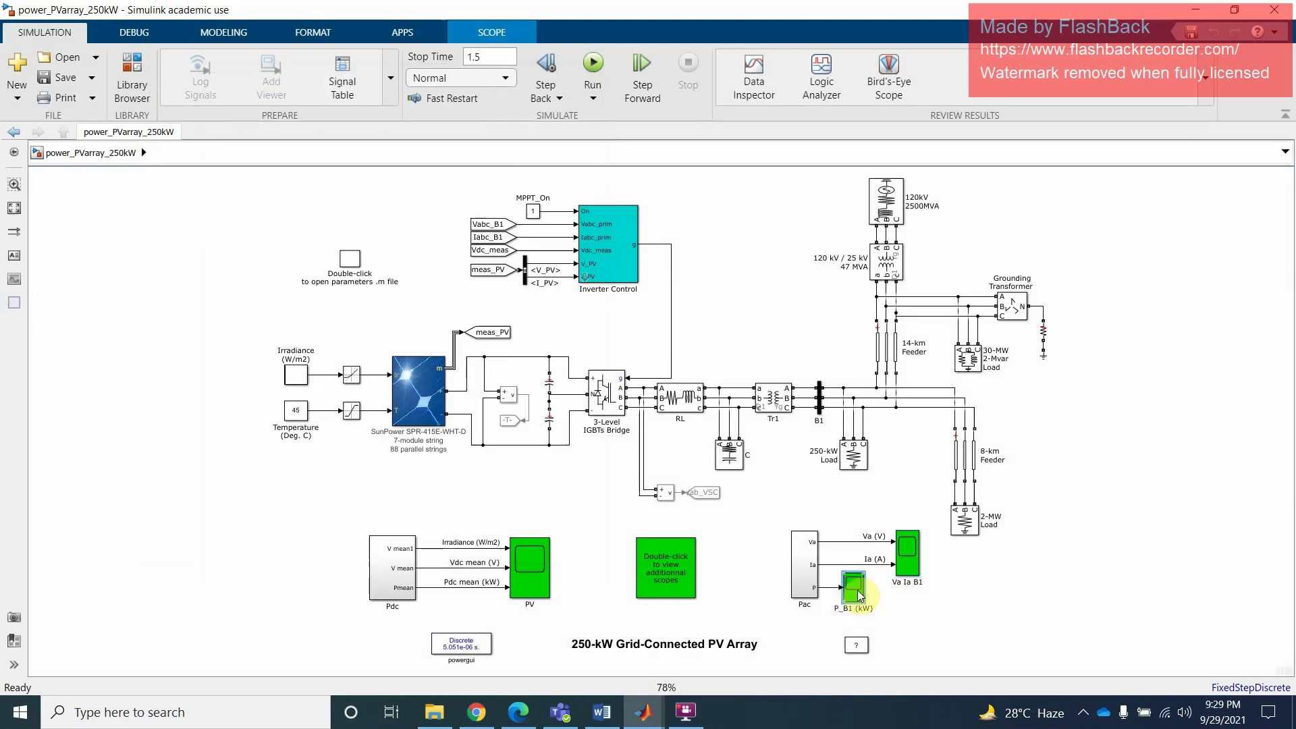
pyautogui.doubleClick(854, 588)
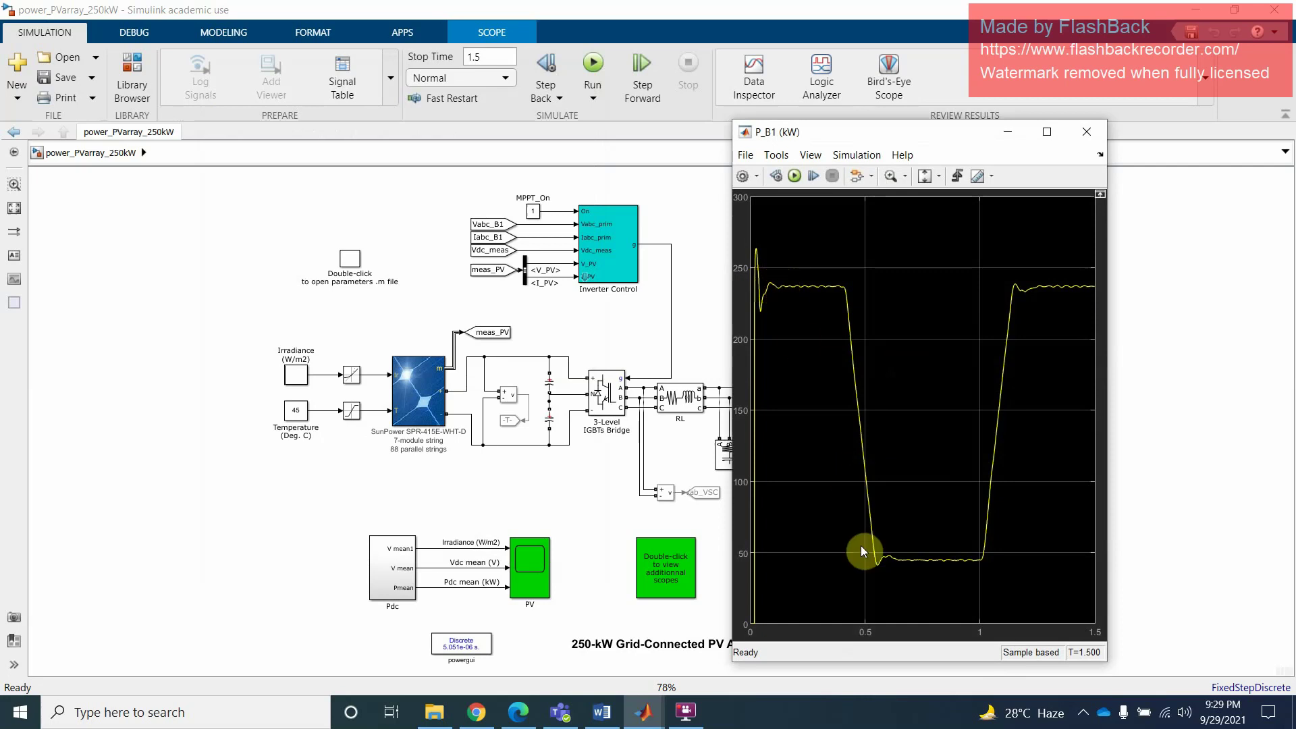
pyautogui.moveTo(932, 127); pyautogui.dragTo(414, 110)
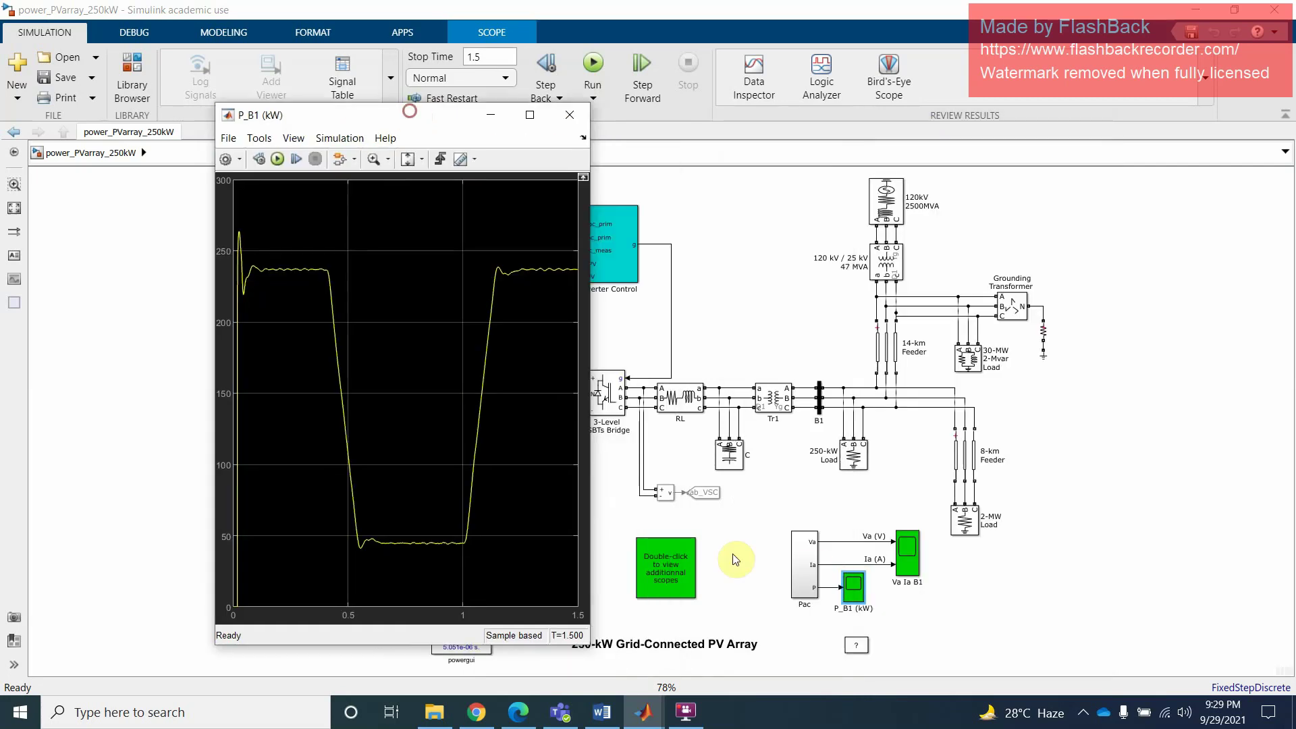
pyautogui.click(567, 118)
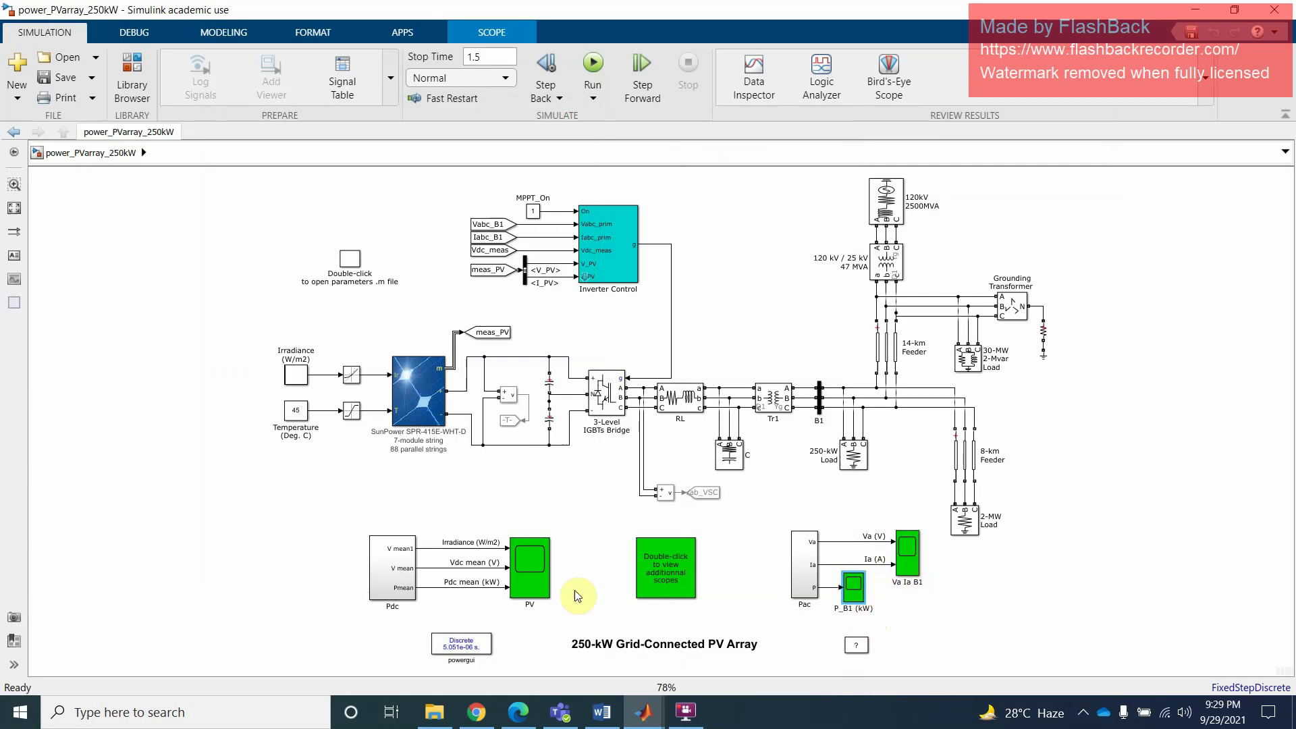
# Step: Reopen the PV scope plots and place them to the right of the model
pyautogui.click(532, 577)
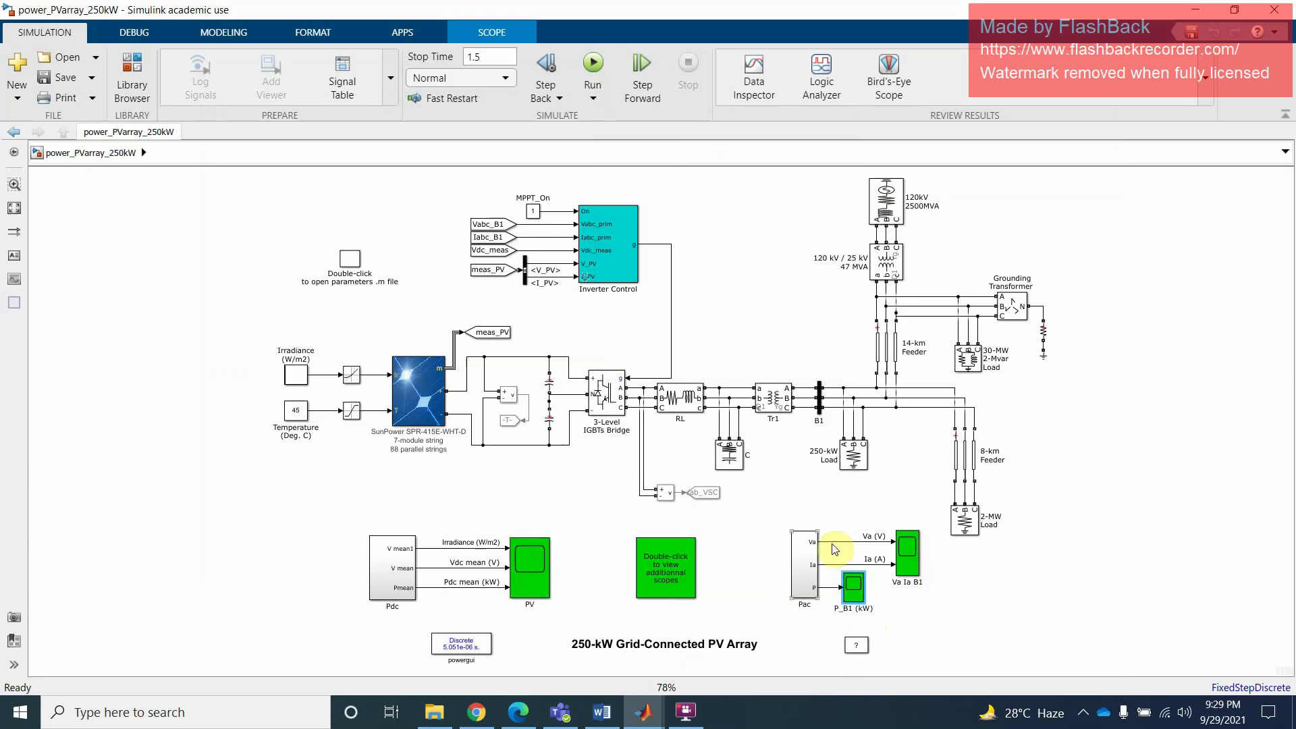
pyautogui.doubleClick(530, 564)
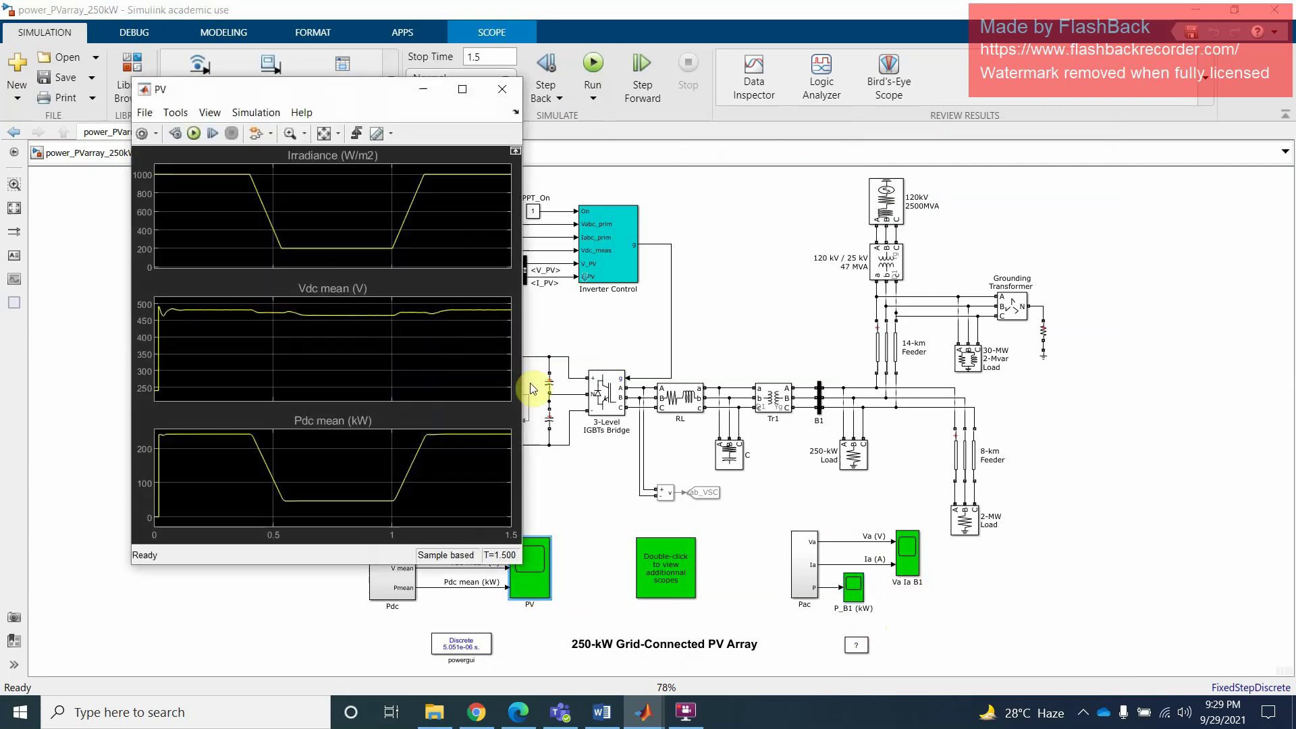
pyautogui.moveTo(275, 91); pyautogui.dragTo(991, 103)
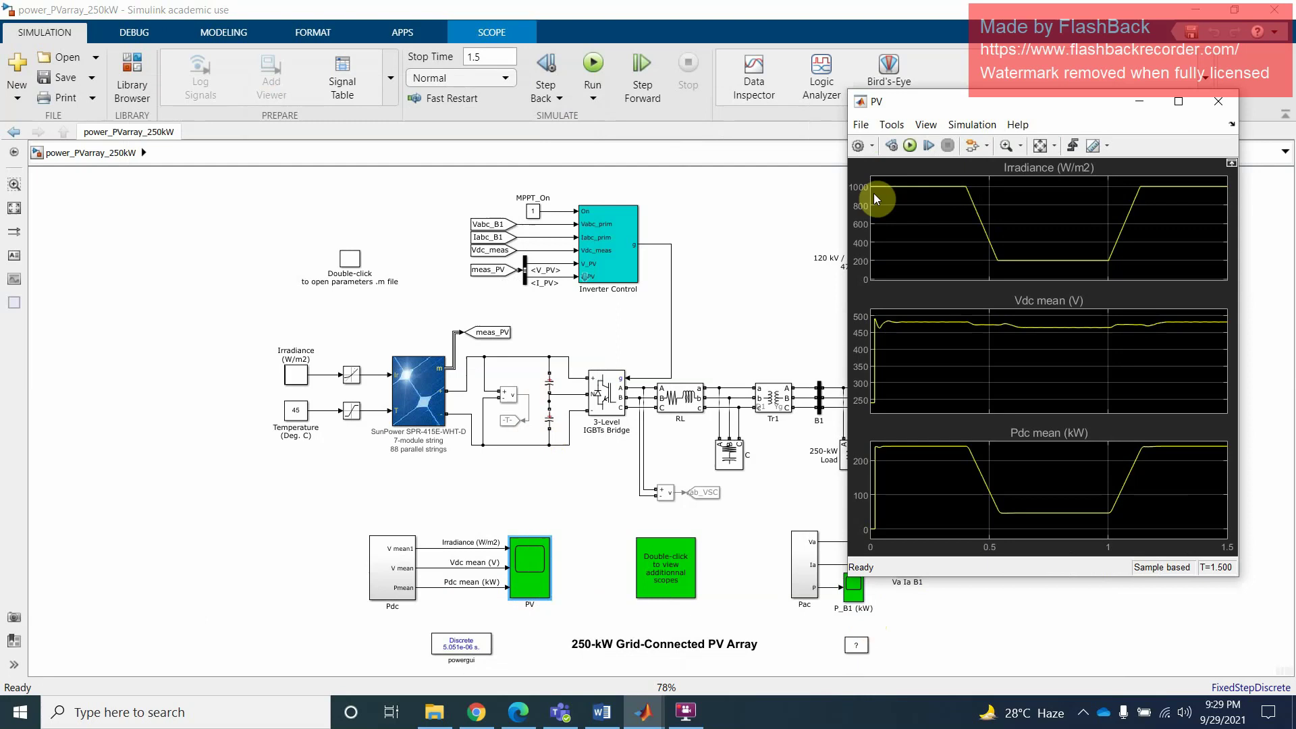
# Step: Change the Irradiance amplitude to [1, 0.2, 1]*500 and rerun the simulation
pyautogui.doubleClick(296, 375)
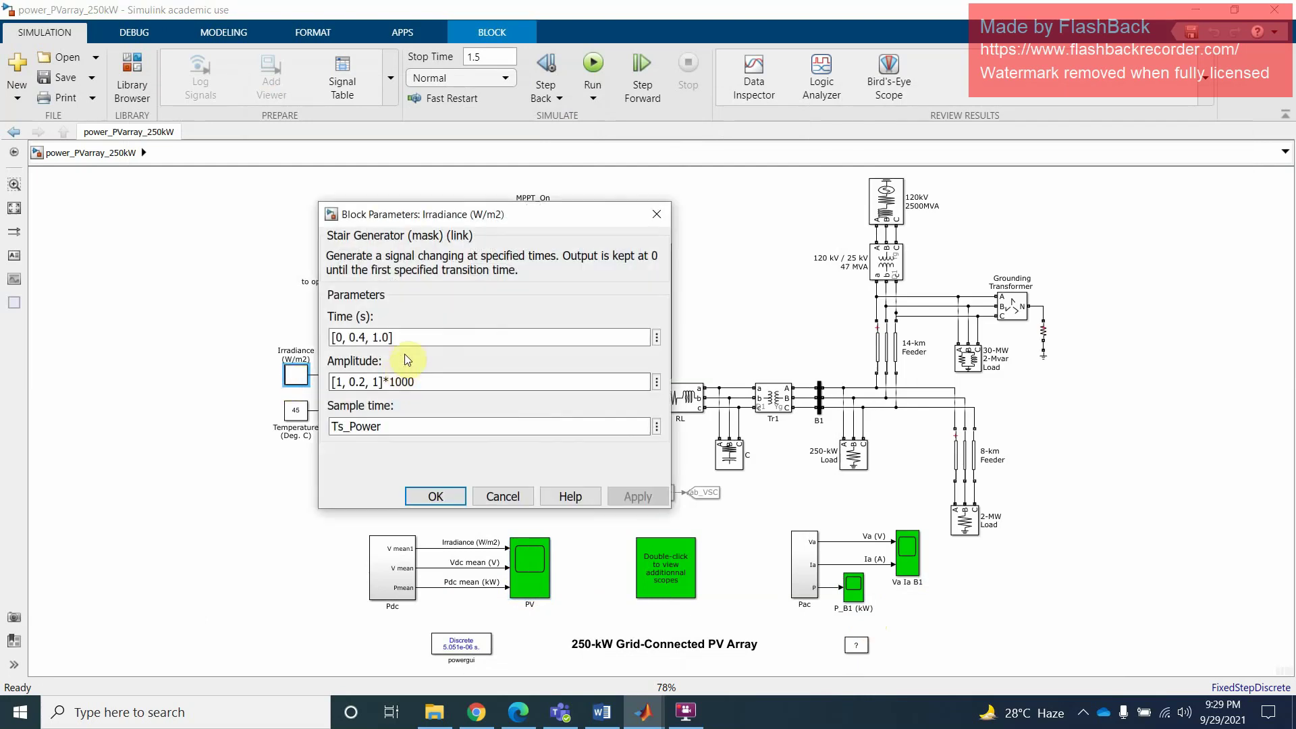
pyautogui.tripleClick(408, 383)
pyautogui.moveTo(427, 383); pyautogui.dragTo(389, 381)
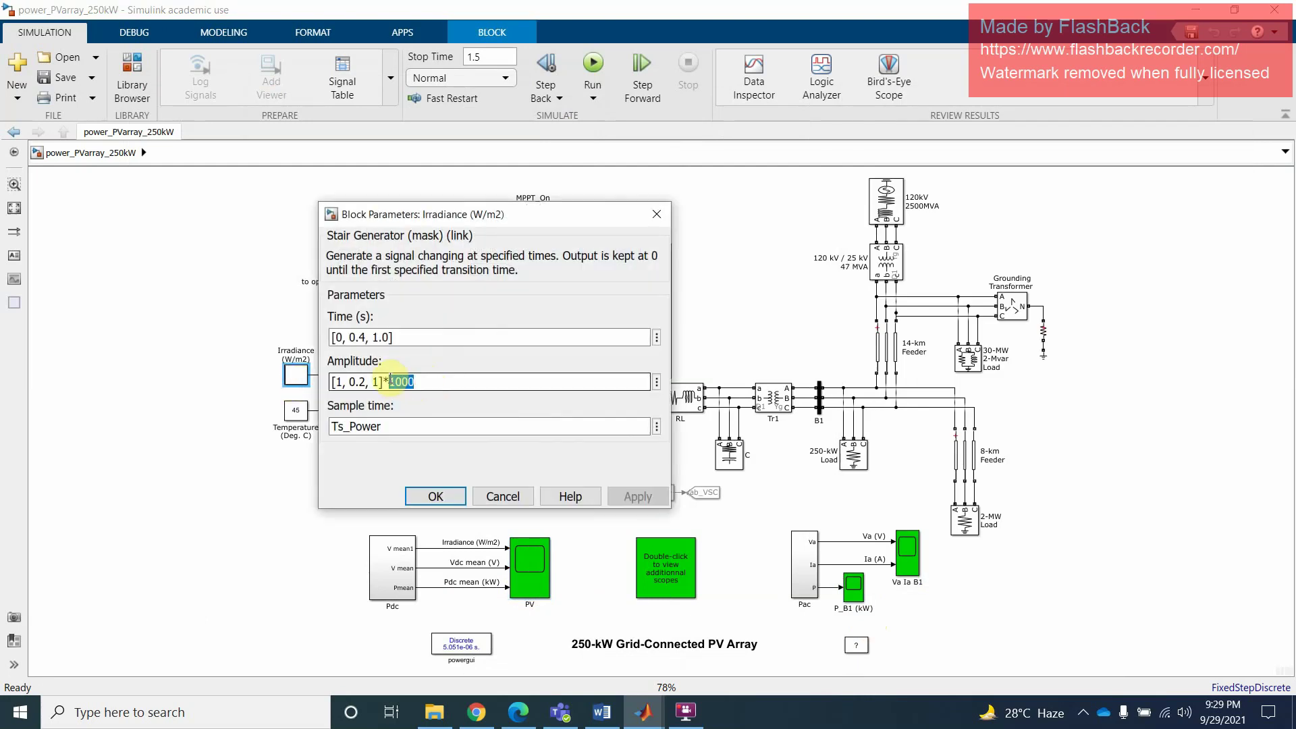
pyautogui.write('50')
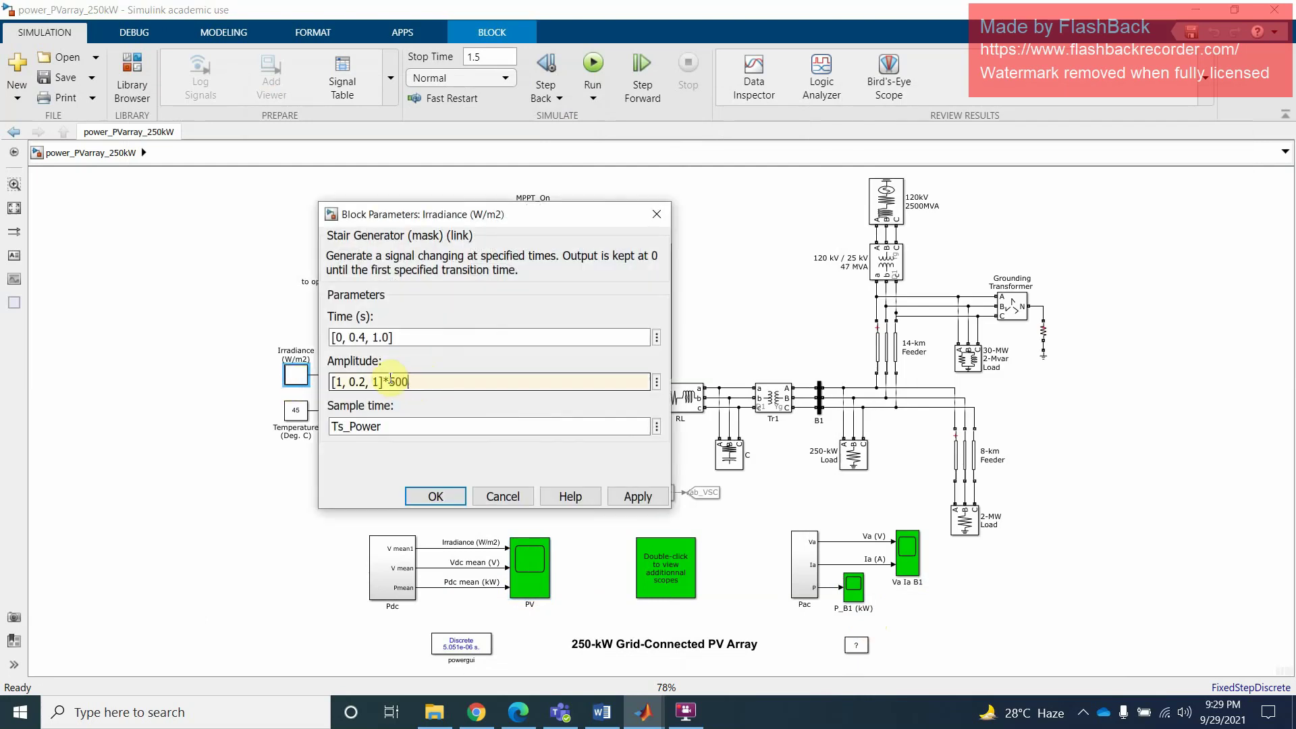
pyautogui.click(656, 497)
pyautogui.click(434, 497)
pyautogui.click(593, 67)
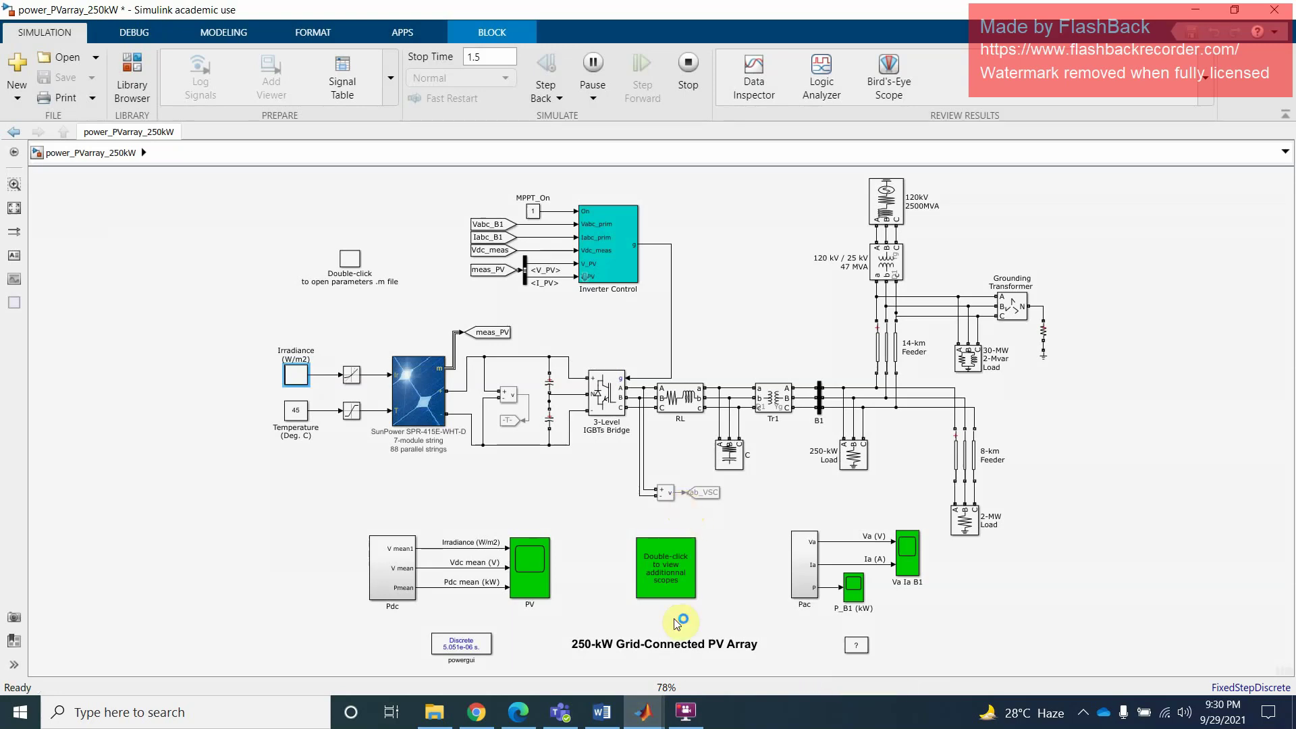
pyautogui.moveTo(643, 712)
pyautogui.click(750, 638)
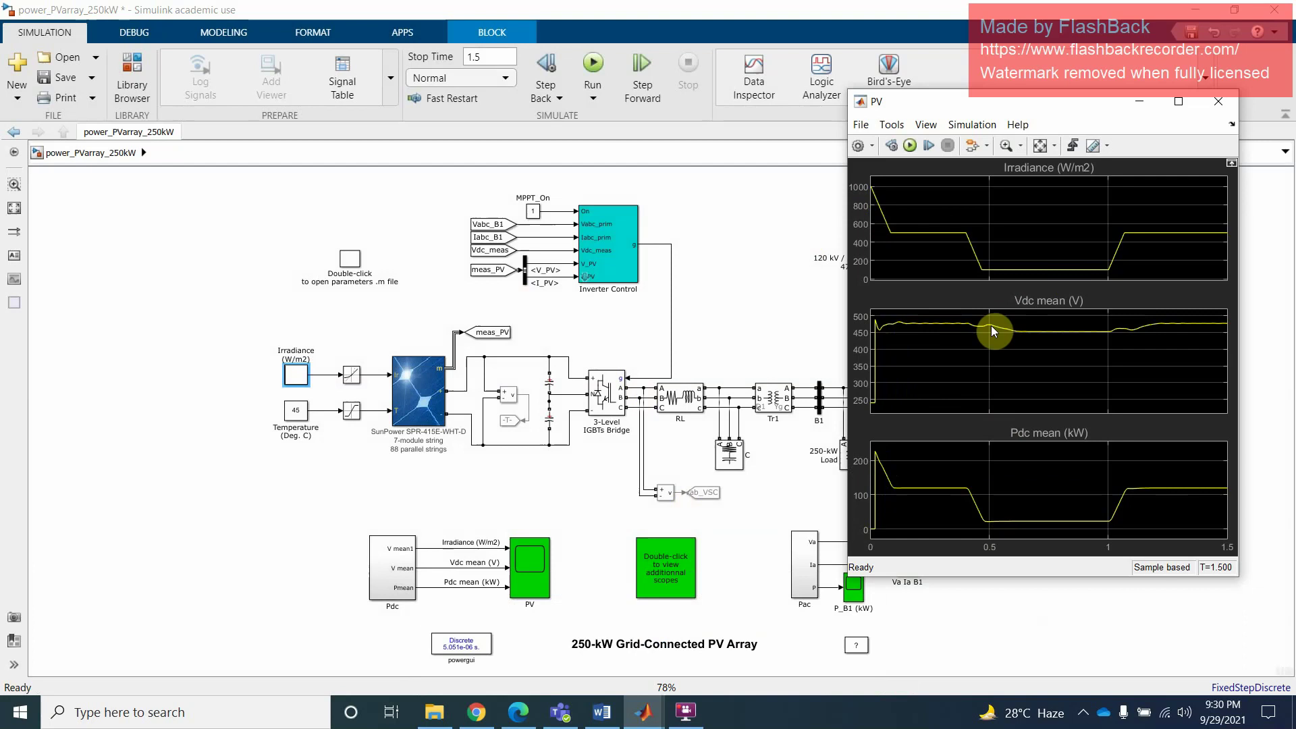
pyautogui.click(1220, 100)
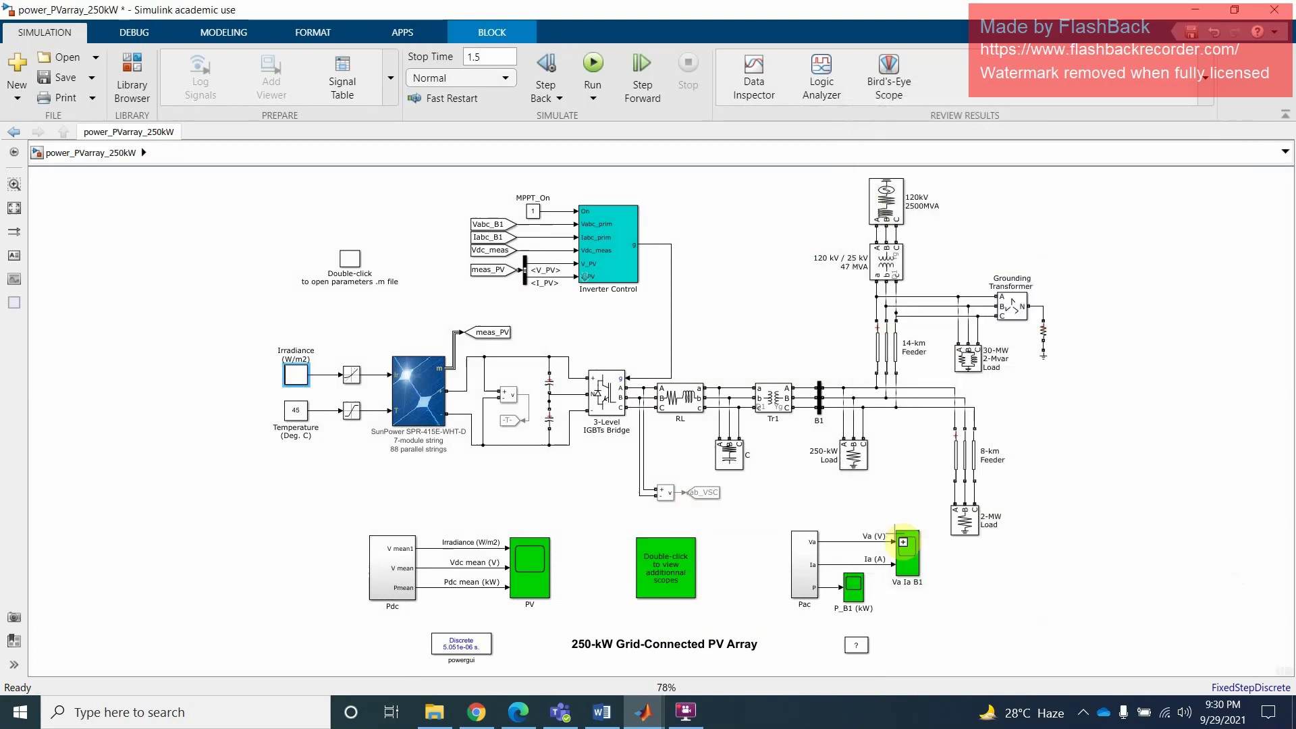
pyautogui.doubleClick(905, 560)
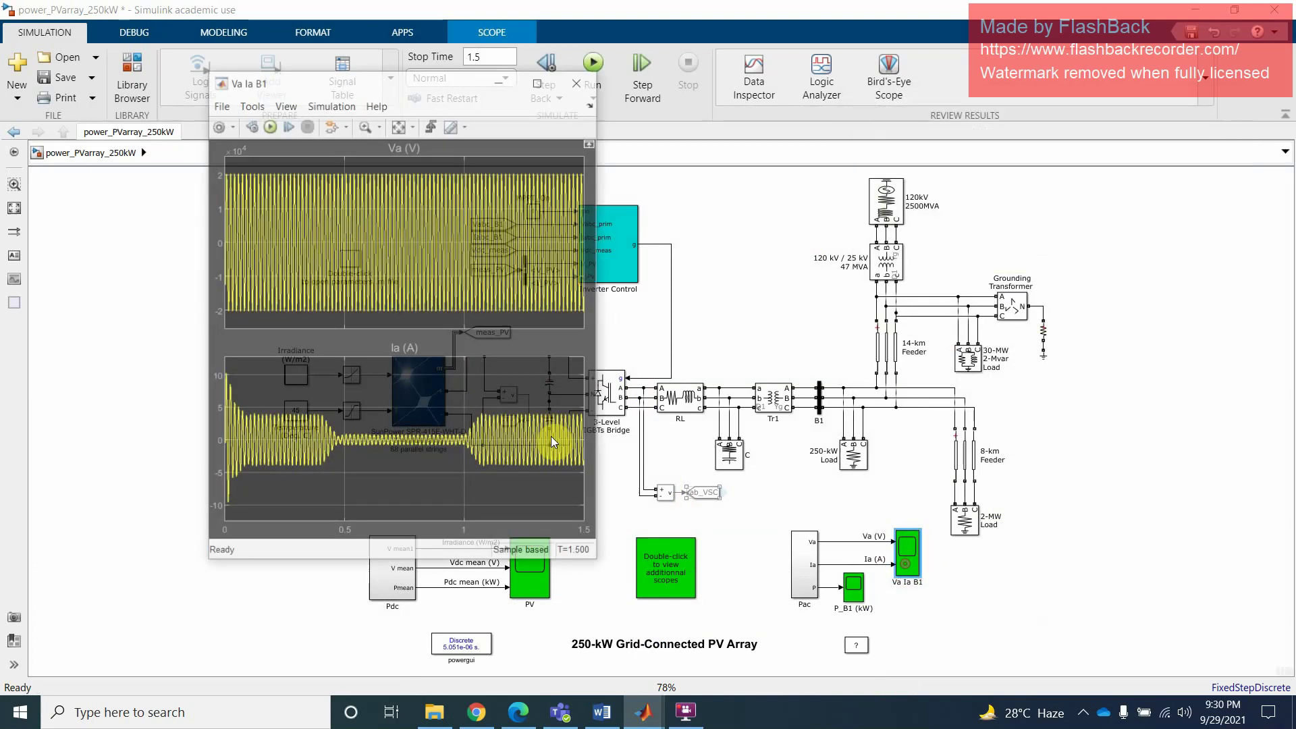
pyautogui.click(580, 80)
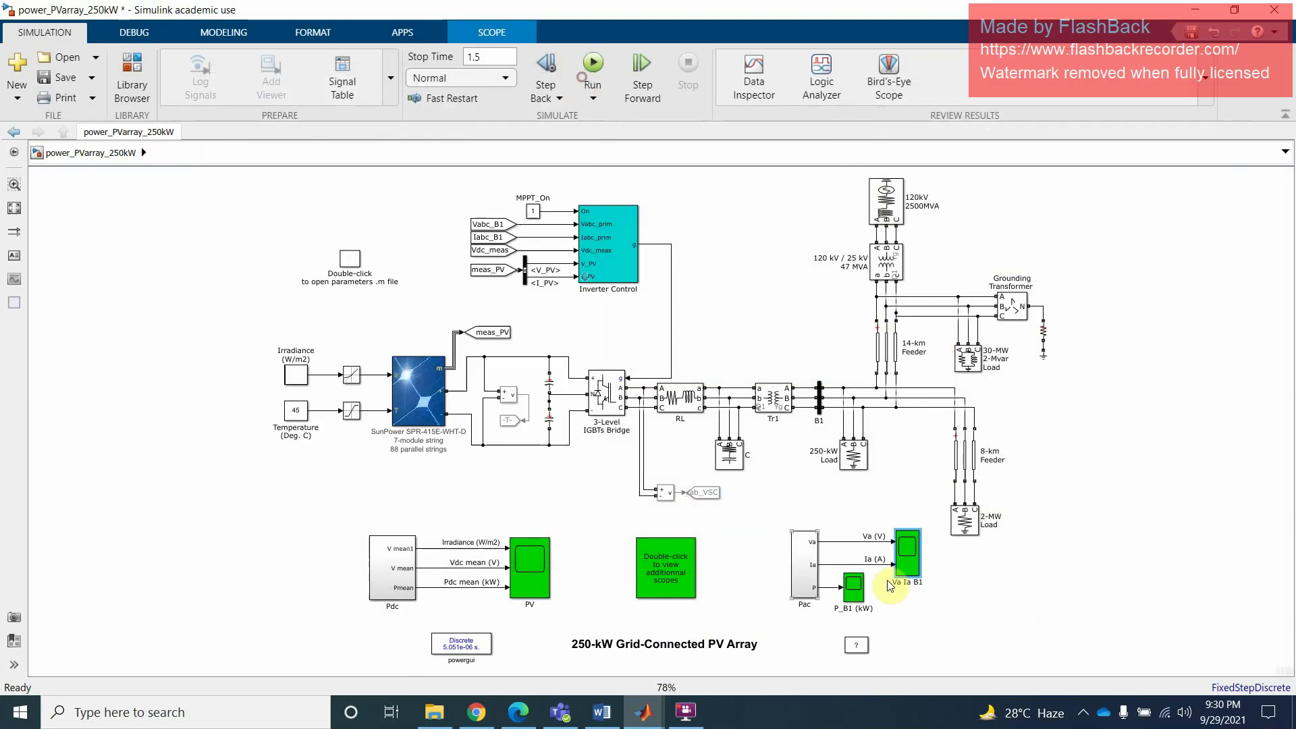
pyautogui.doubleClick(853, 587)
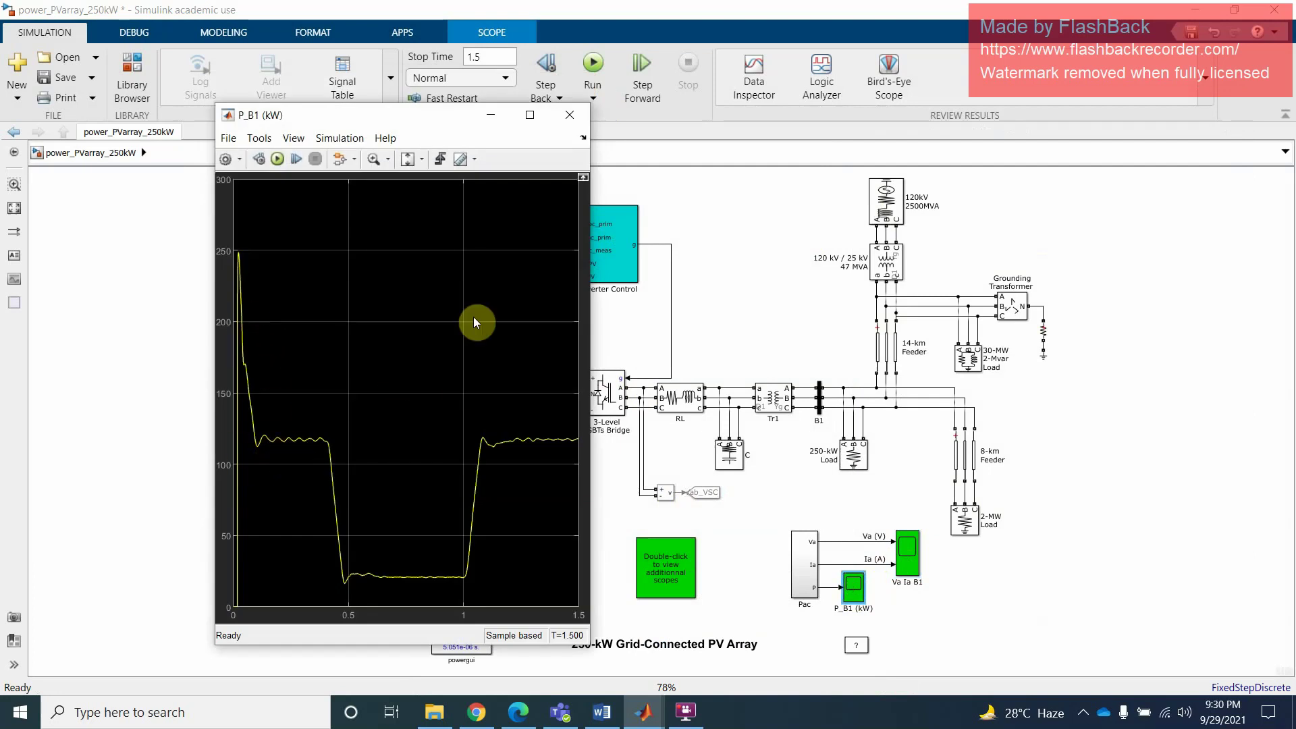
pyautogui.click(567, 119)
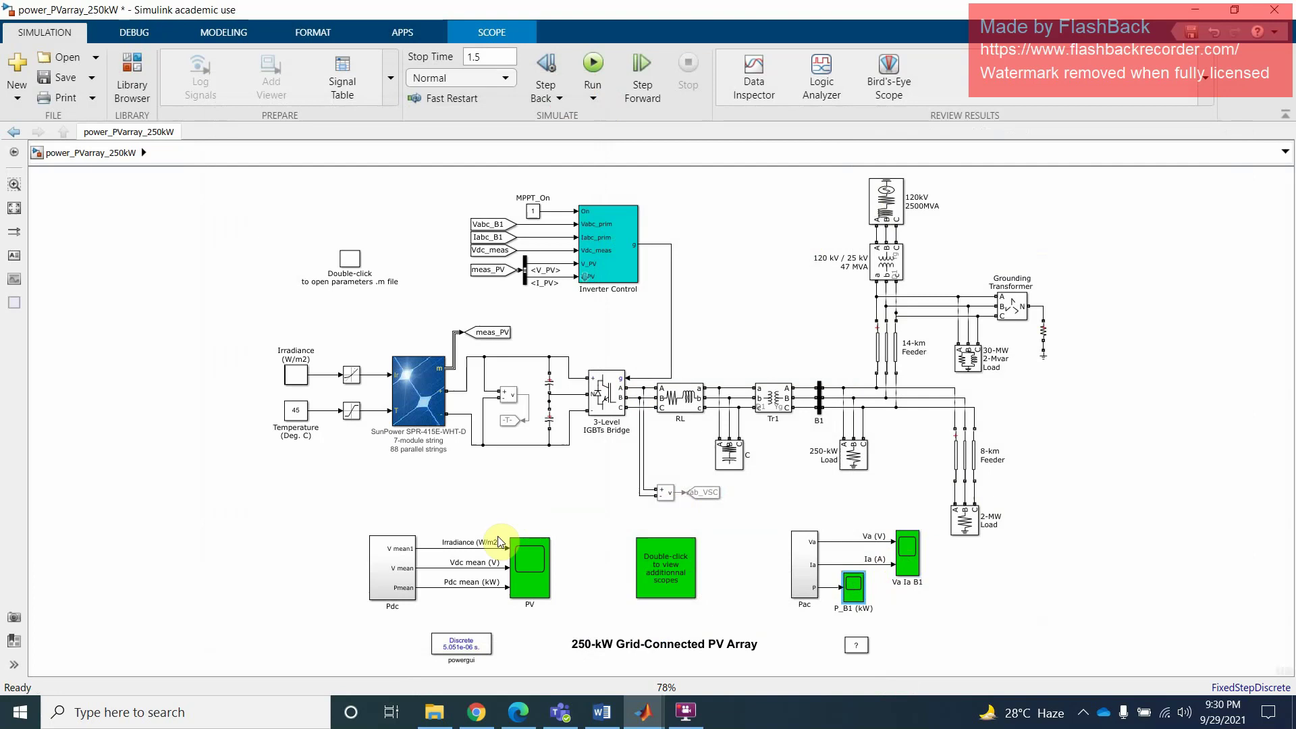
# Step: Restore the Irradiance amplitude to [1, 0.2, 1]*1000 W/m2
pyautogui.doubleClick(295, 410)
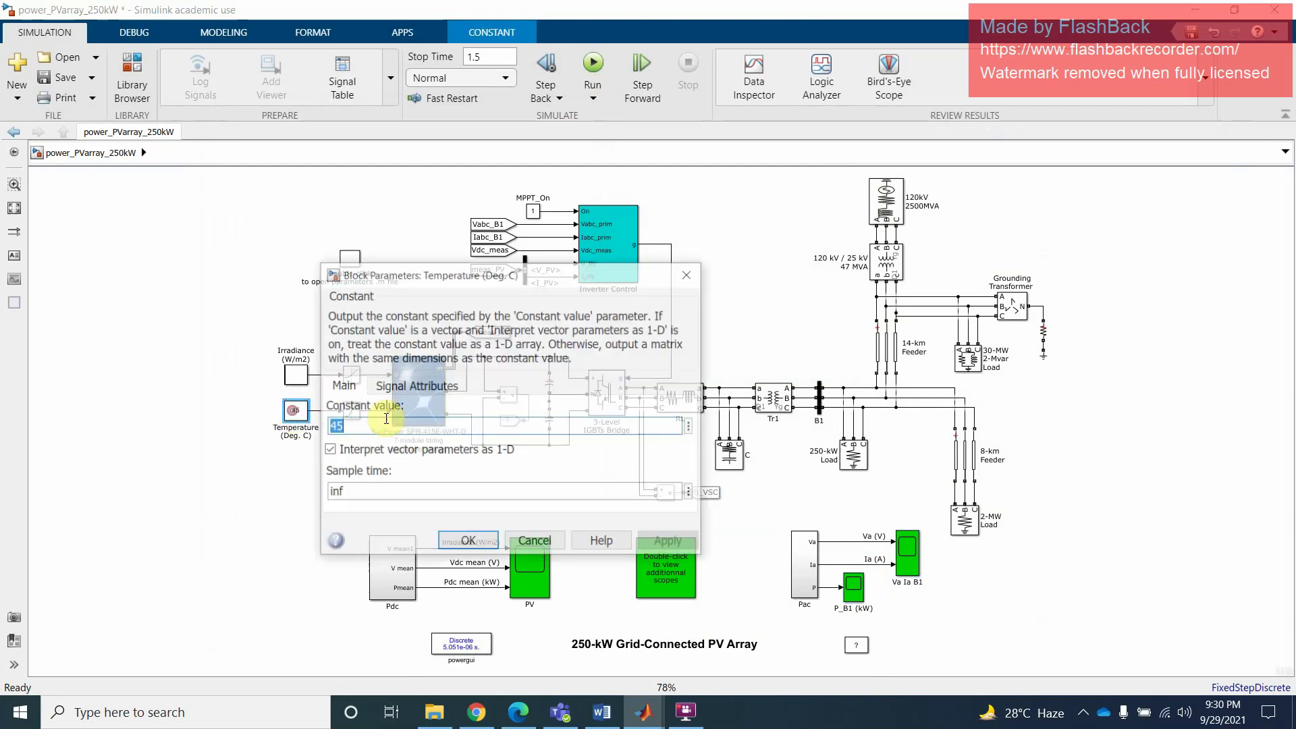
pyautogui.click(535, 542)
pyautogui.click(299, 376)
pyautogui.doubleClick(295, 376)
pyautogui.click(434, 380)
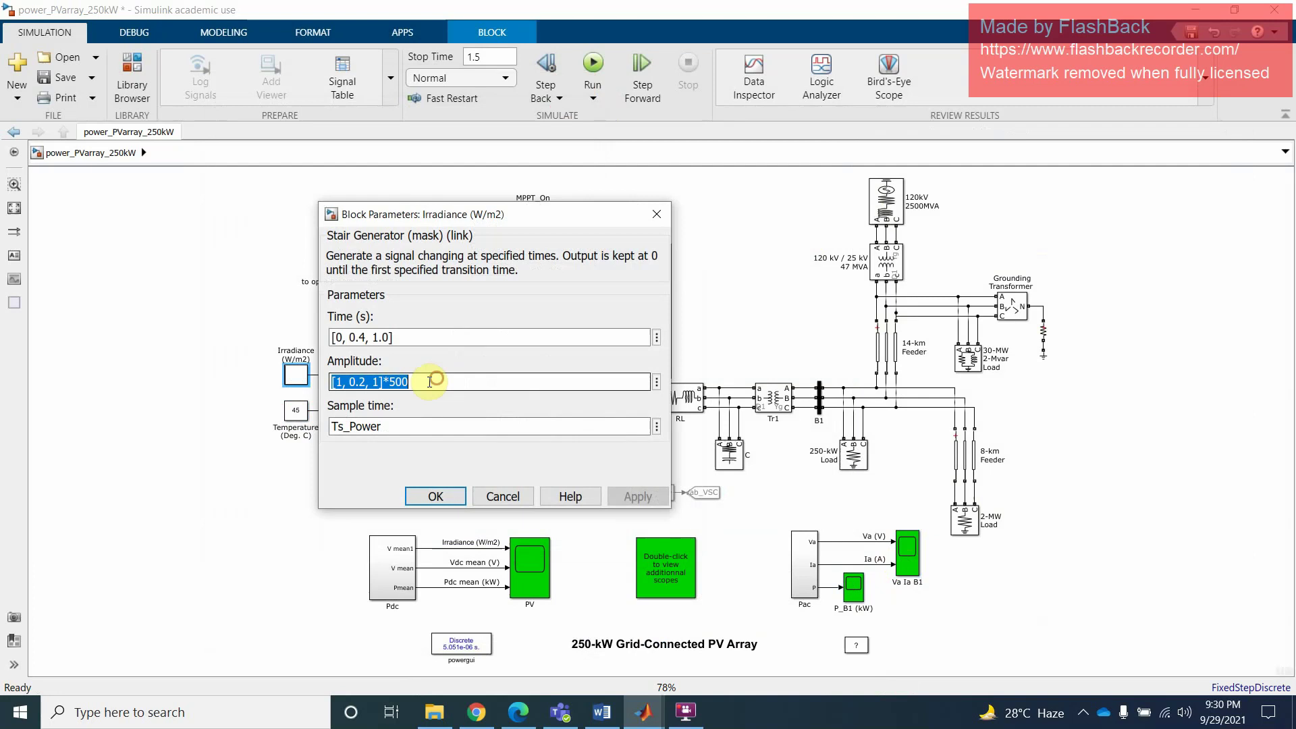
pyautogui.moveTo(414, 381); pyautogui.dragTo(385, 382)
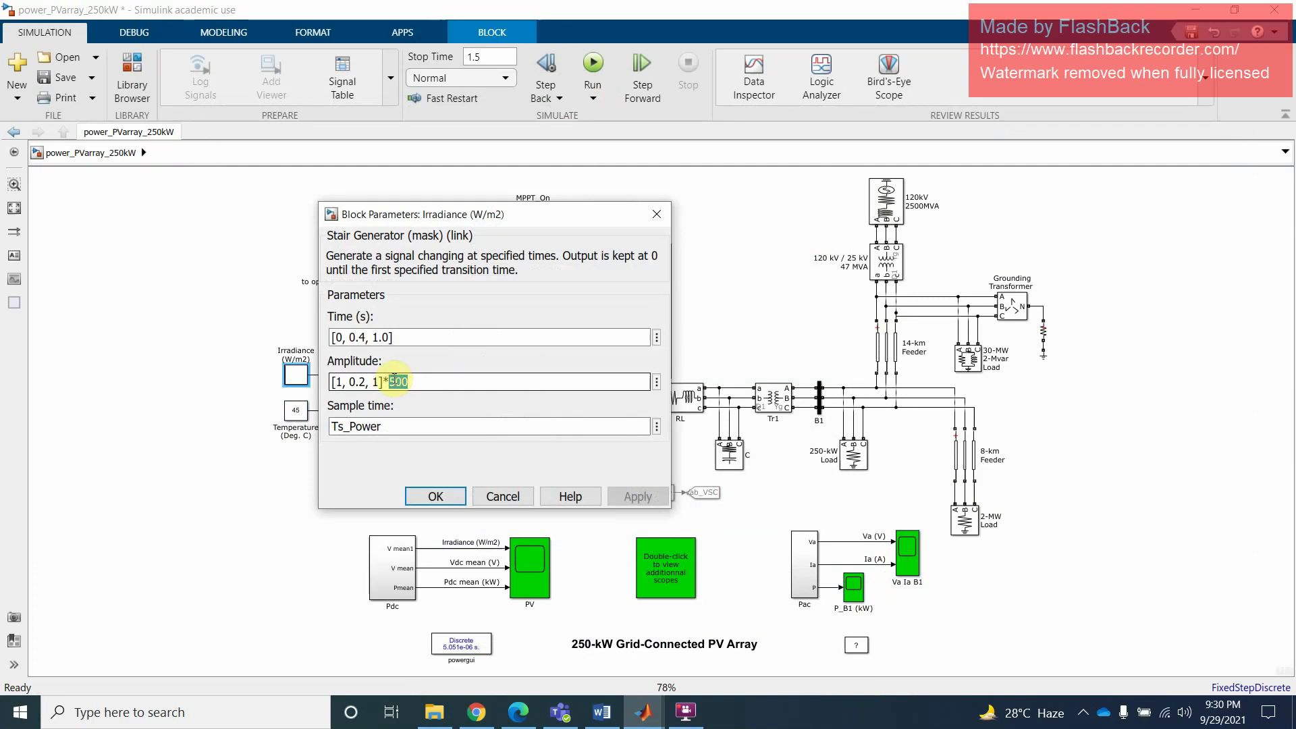
pyautogui.write('1000')
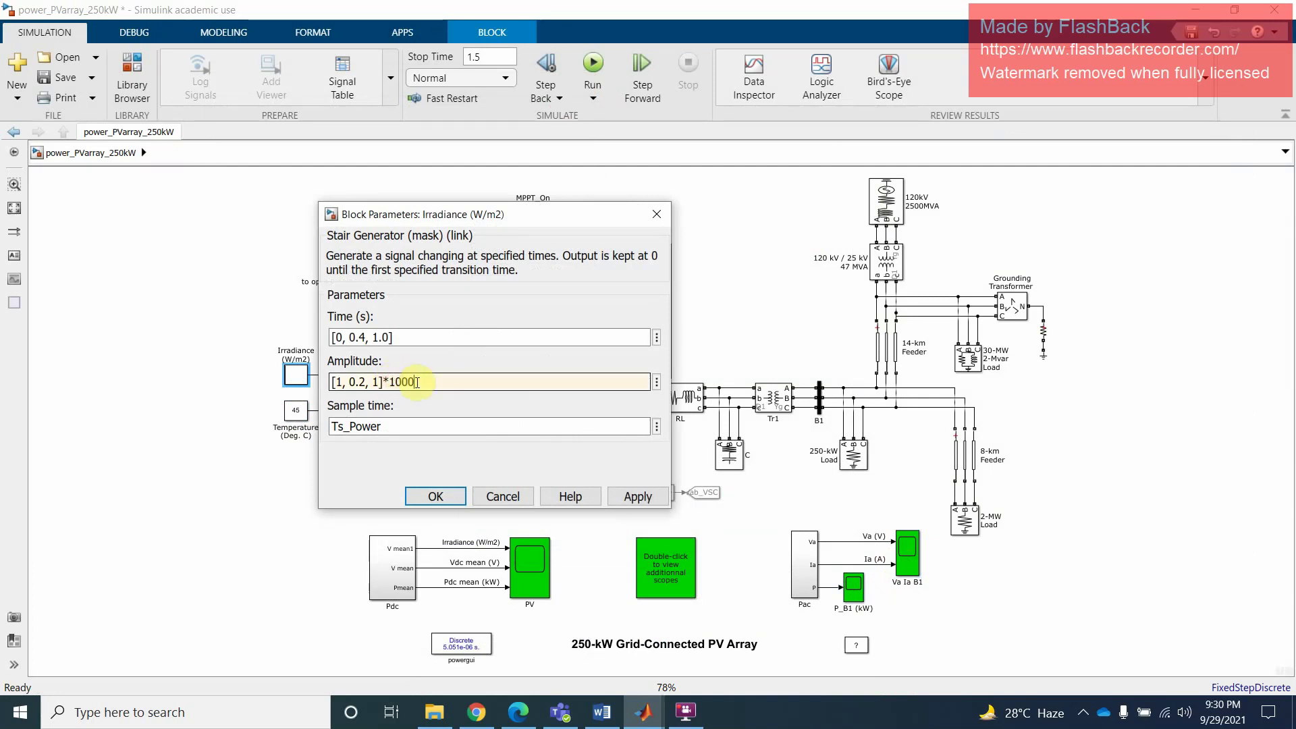
pyautogui.click(635, 496)
pyautogui.click(446, 496)
# Step: Set the Temperature block to 30 °C and run the simulation
pyautogui.doubleClick(297, 412)
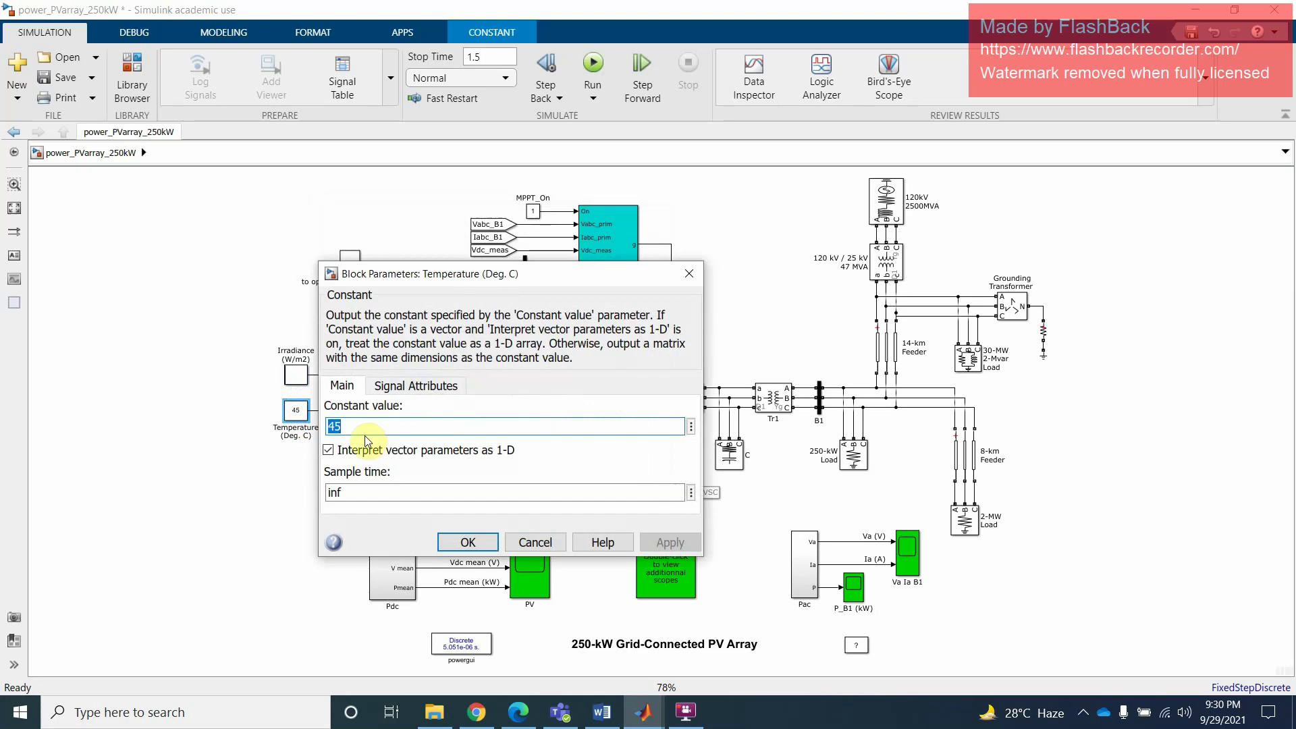
pyautogui.write('30')
pyautogui.click(652, 540)
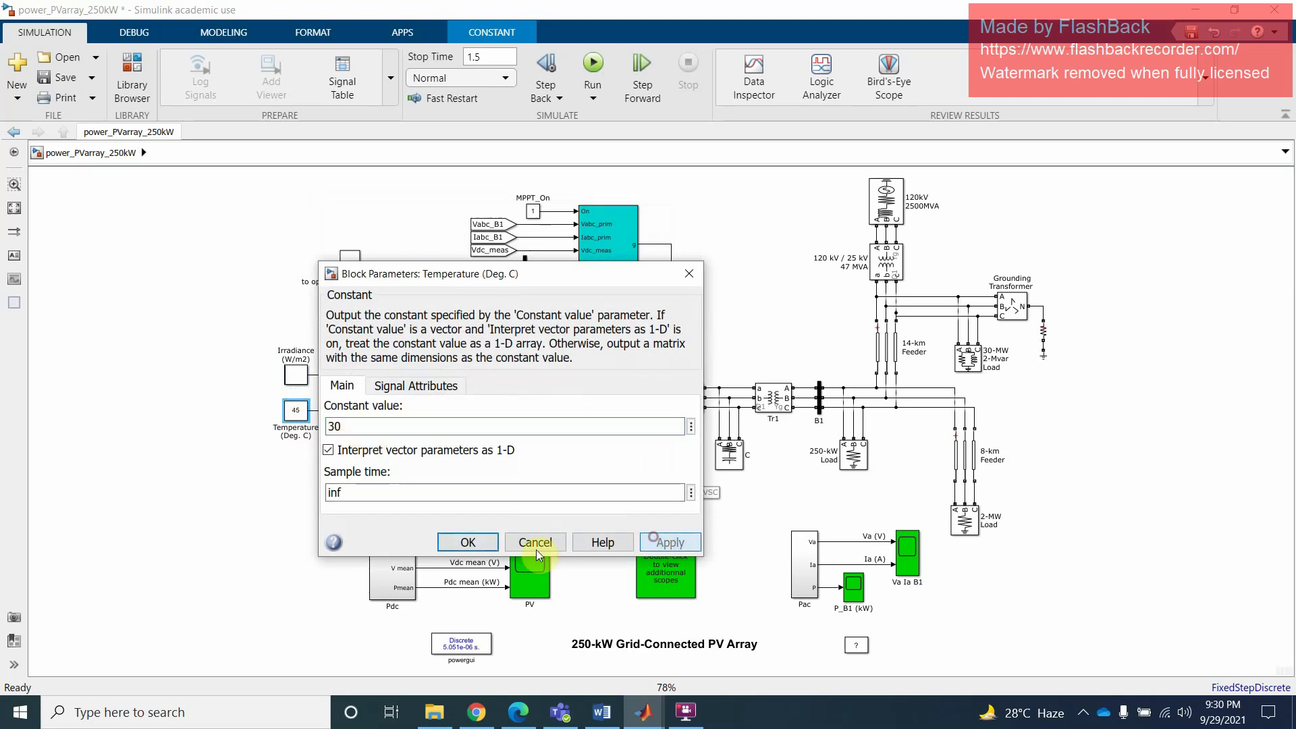
pyautogui.click(466, 542)
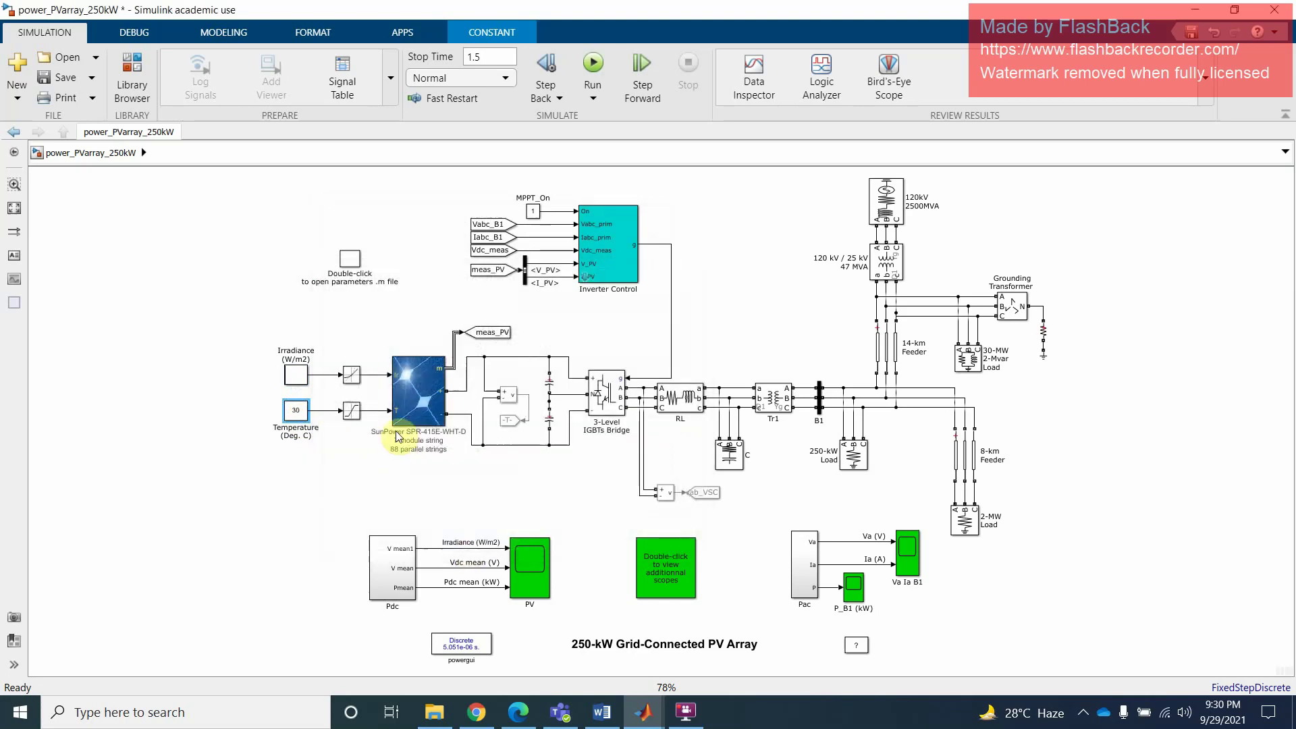
pyautogui.click(593, 64)
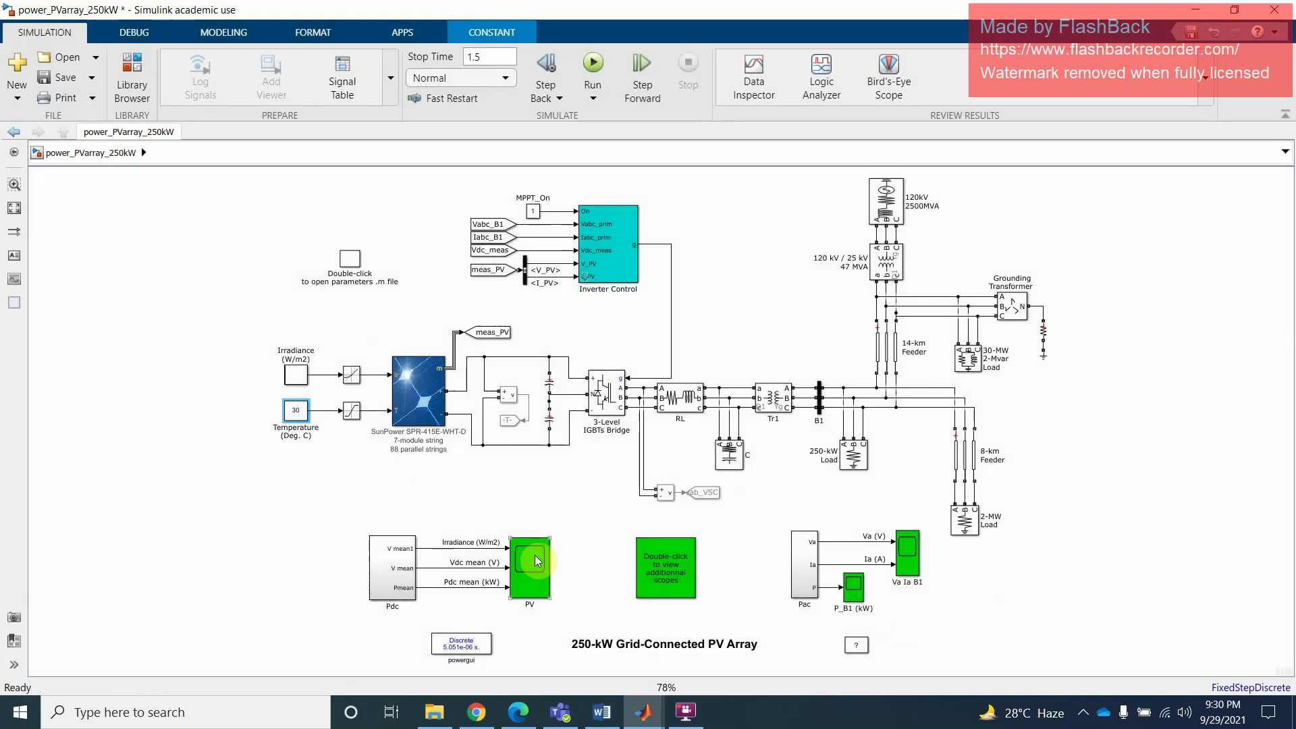
pyautogui.click(531, 559)
pyautogui.doubleClick(531, 559)
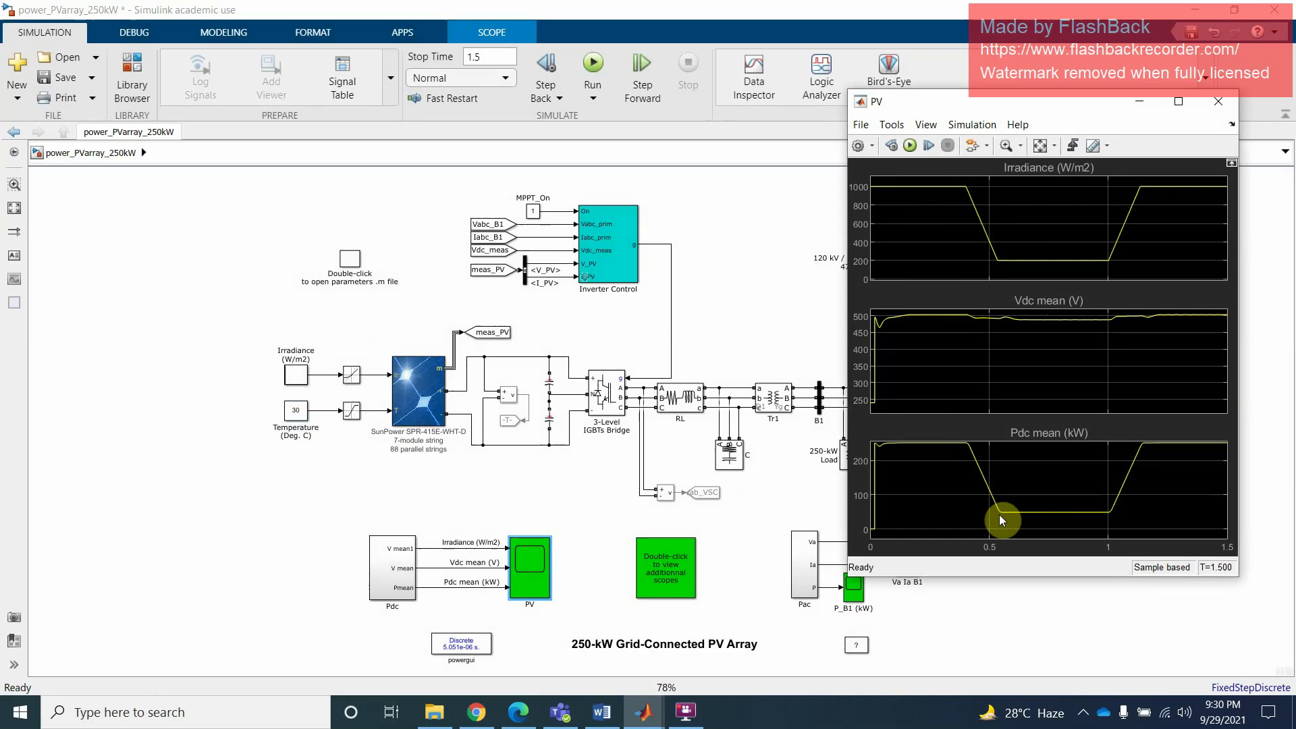
pyautogui.click(1219, 101)
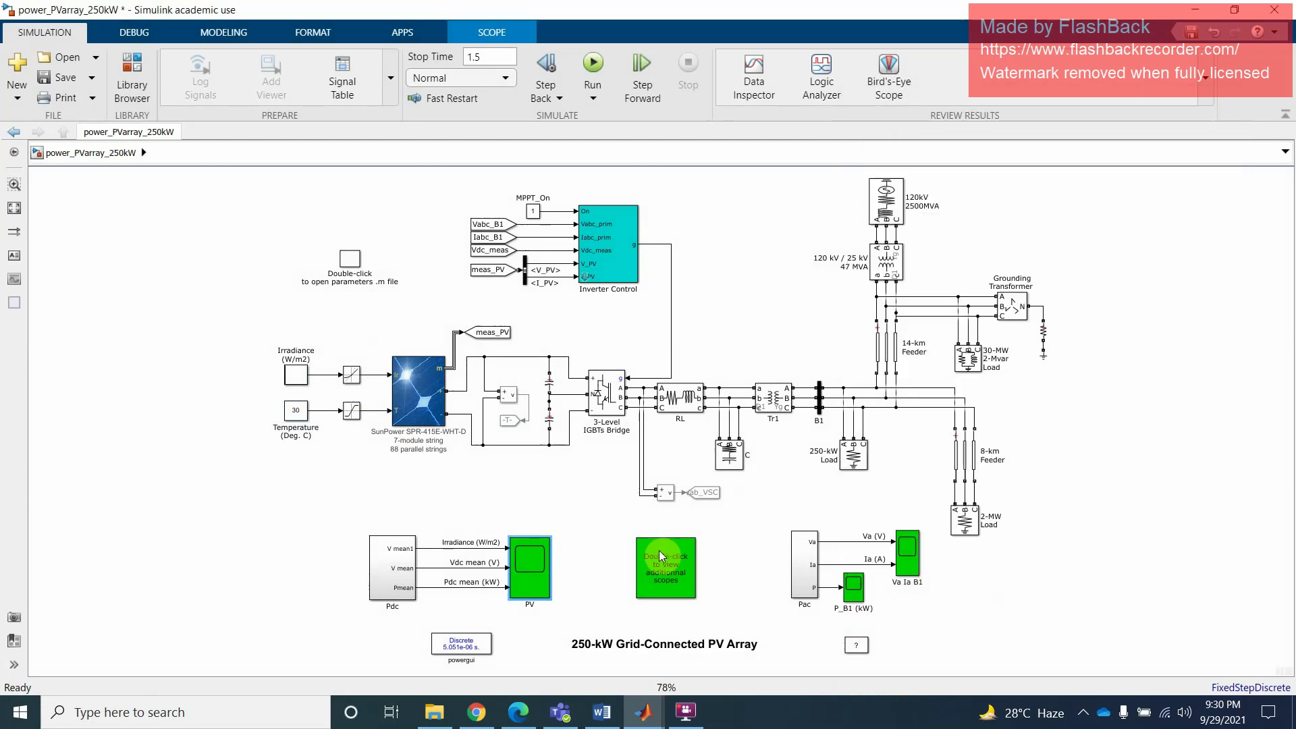
pyautogui.click(916, 559)
pyautogui.doubleClick(915, 559)
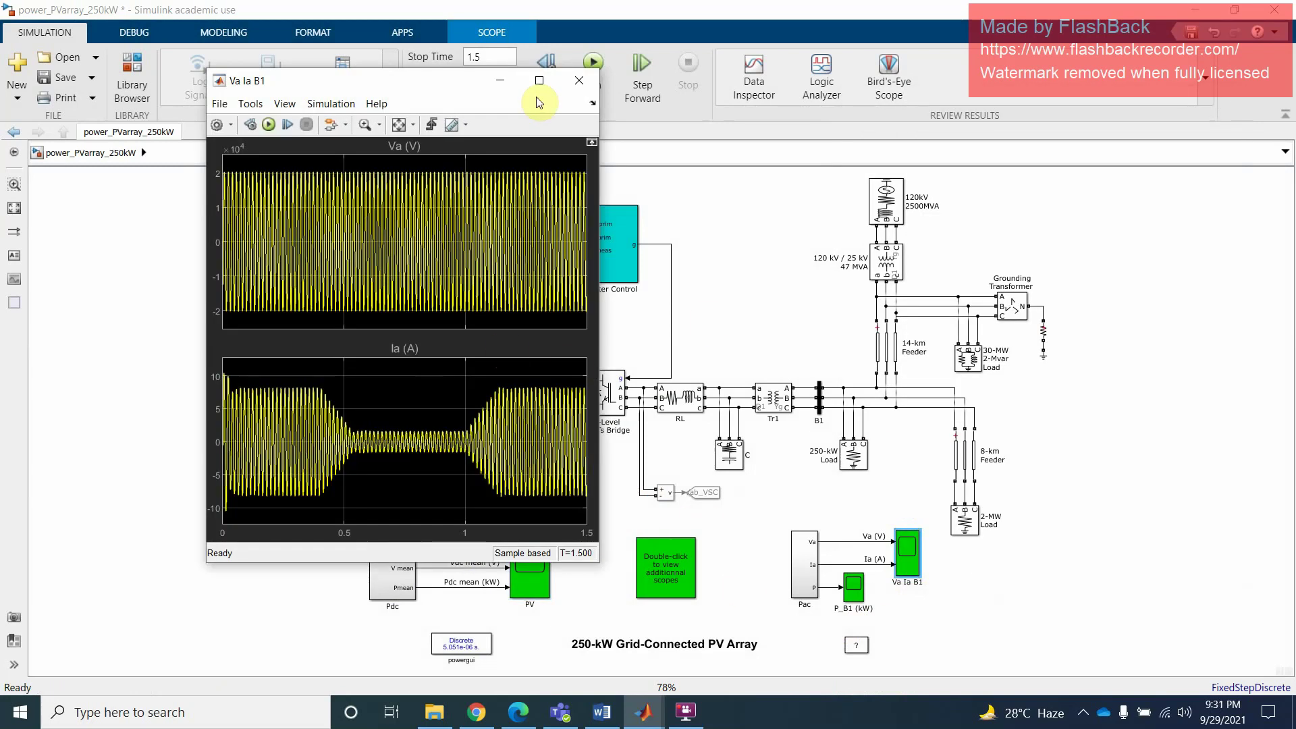
pyautogui.click(565, 90)
pyautogui.doubleClick(854, 586)
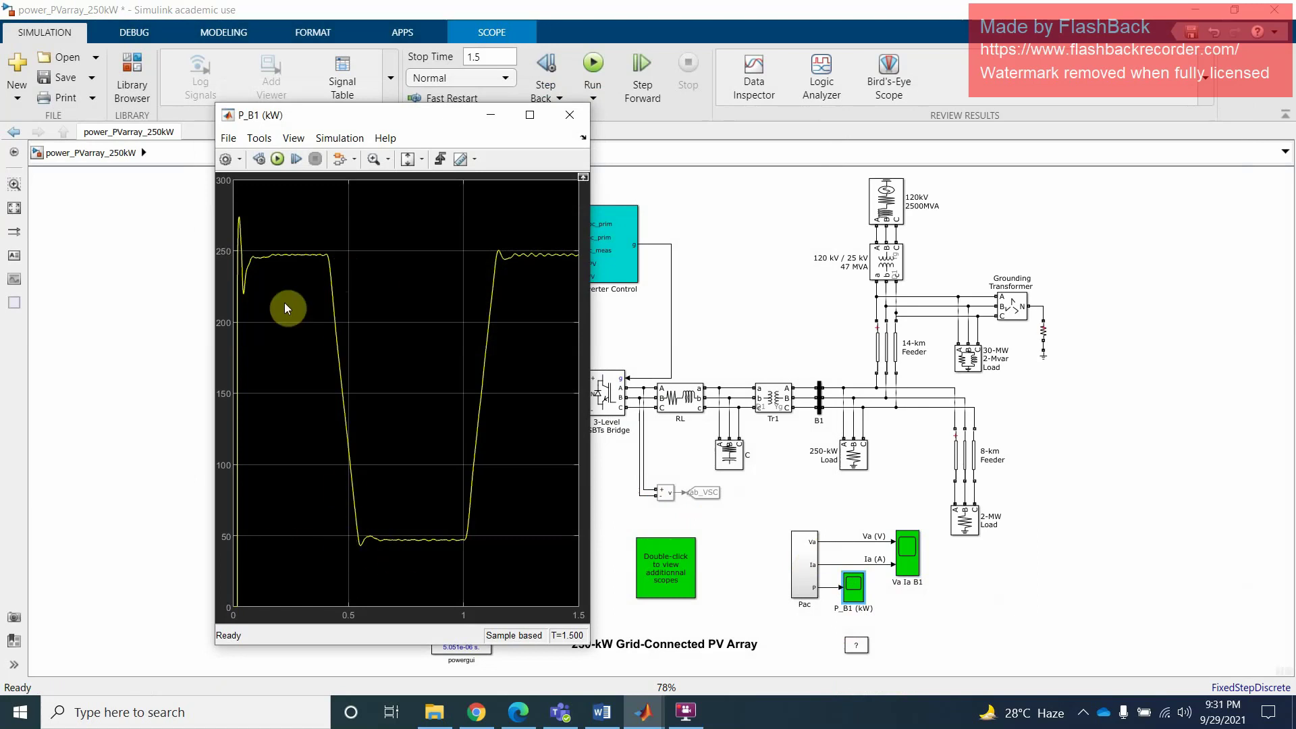
pyautogui.click(570, 115)
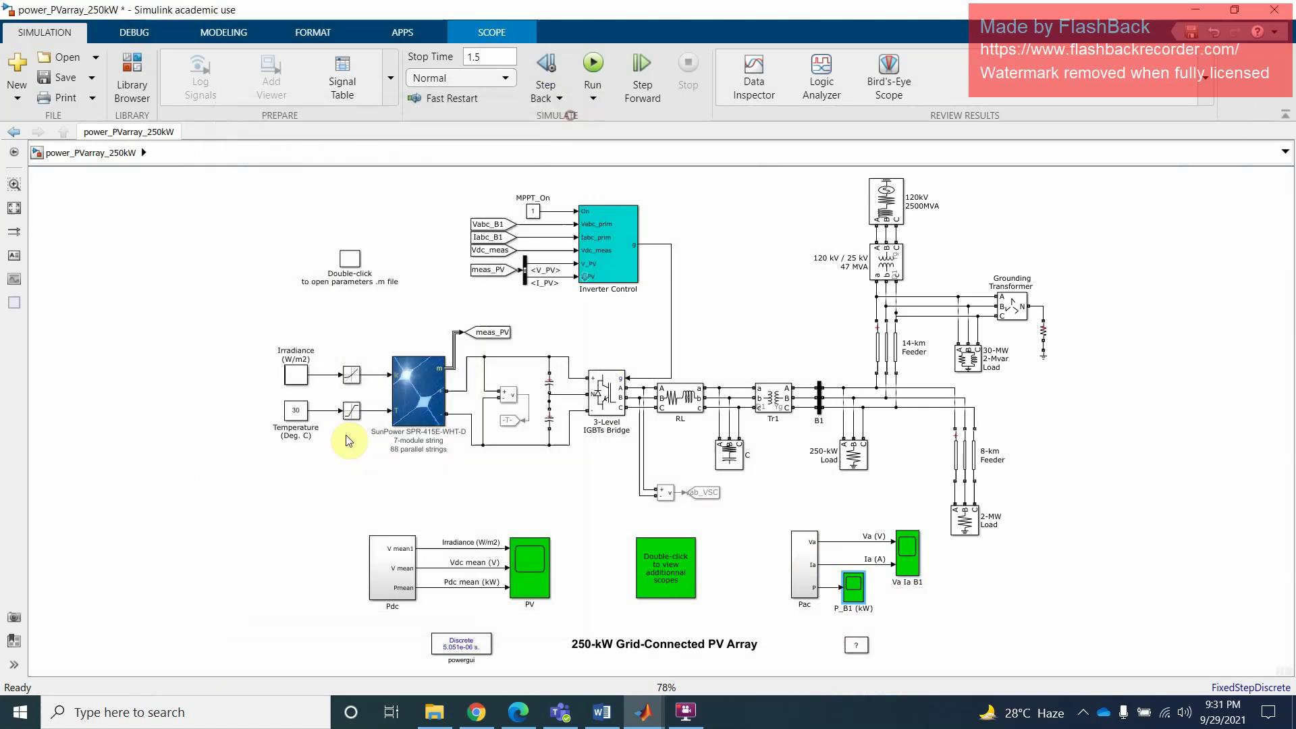
# Step: Enter 45 as the Temperature block's constant value and clear the canvas selection
pyautogui.doubleClick(297, 415)
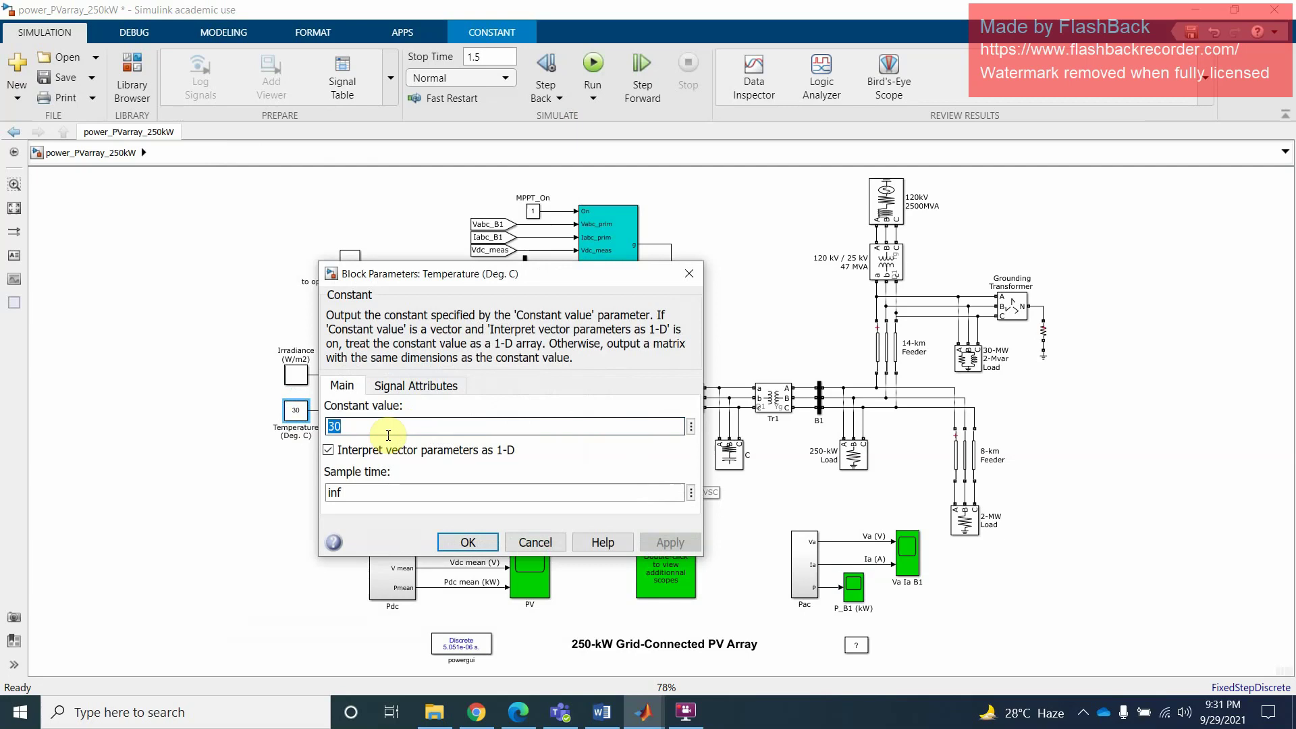
pyautogui.write('45')
pyautogui.click(470, 543)
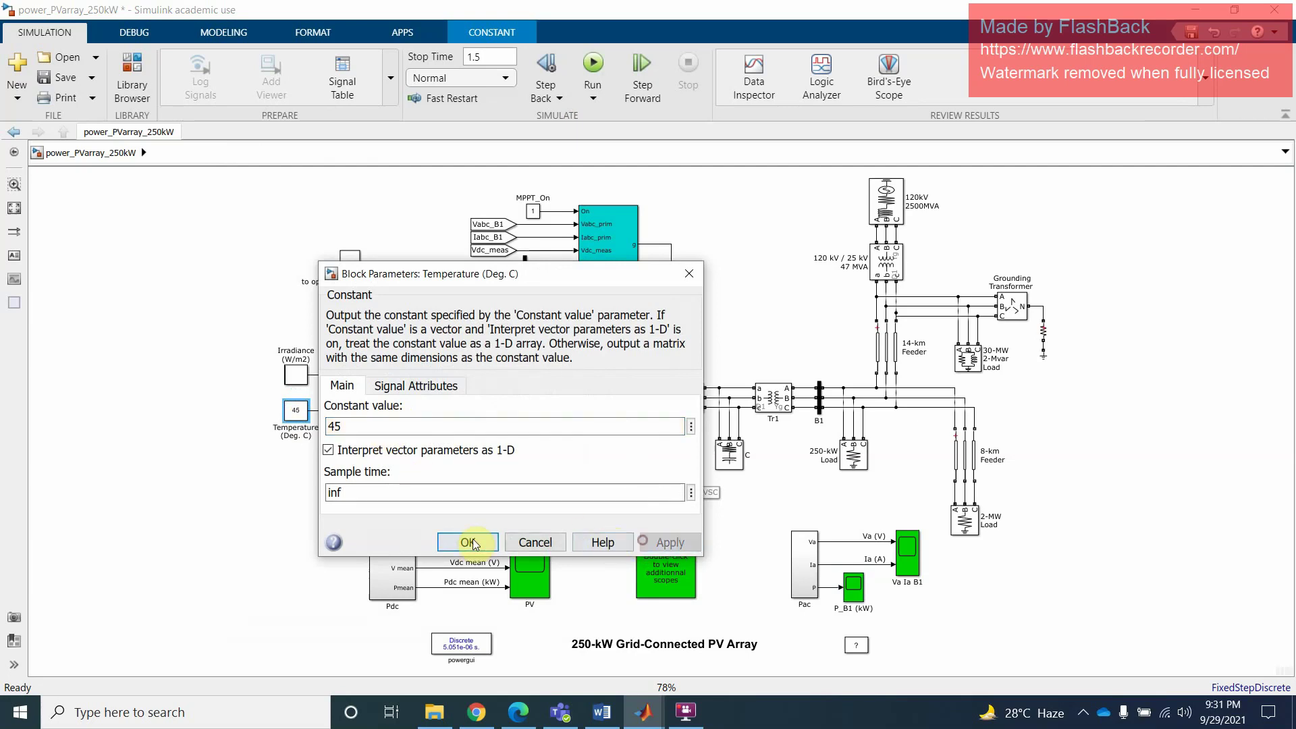
pyautogui.click(196, 304)
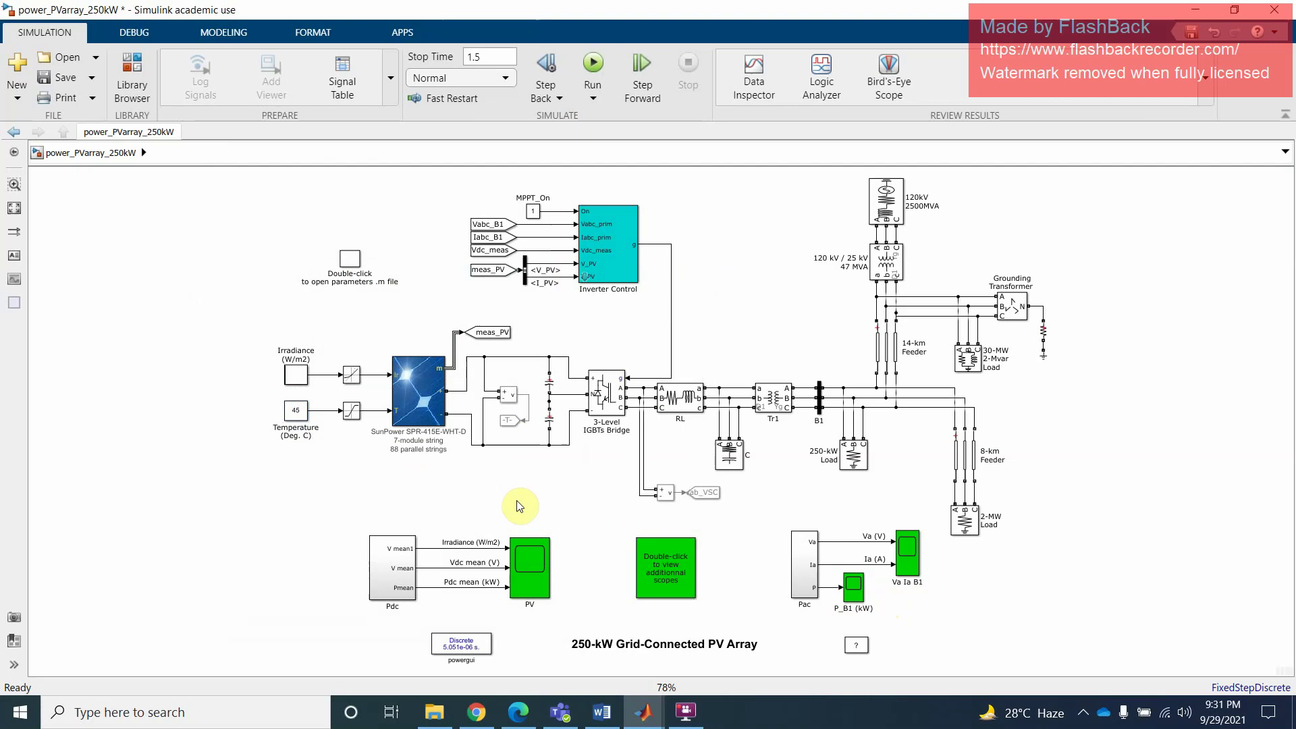
pyautogui.click(528, 570)
pyautogui.click(628, 310)
# Step: Go to exp2 VI solar cell > solarcellvi1 in File Explorer and select the solarcellvi model
pyautogui.click(435, 712)
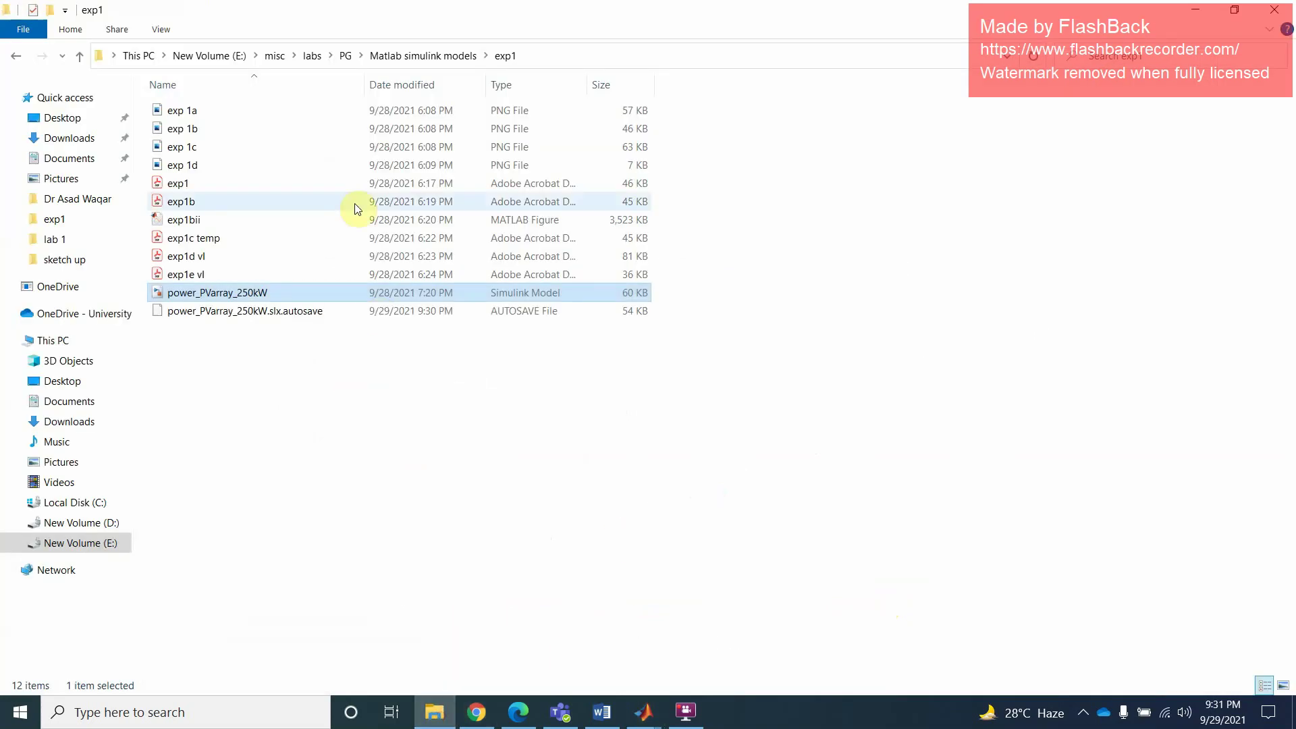
pyautogui.click(80, 55)
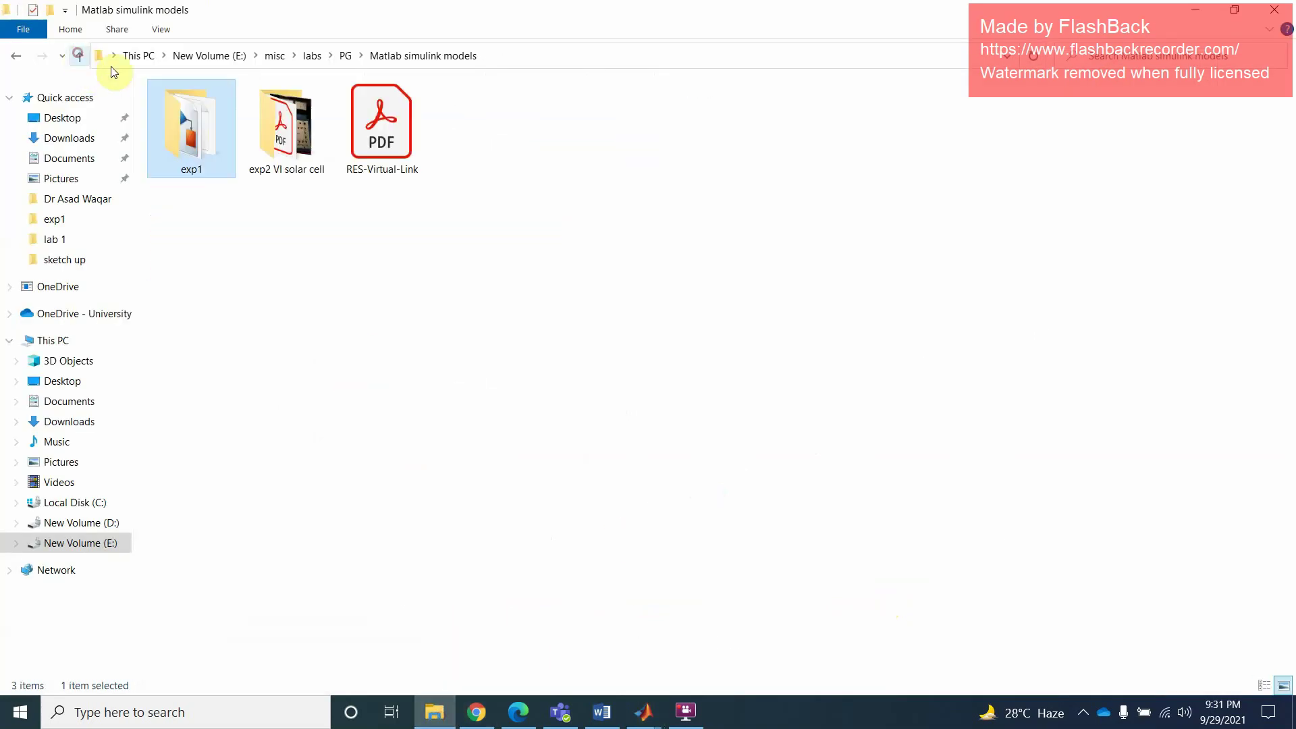
pyautogui.doubleClick(287, 128)
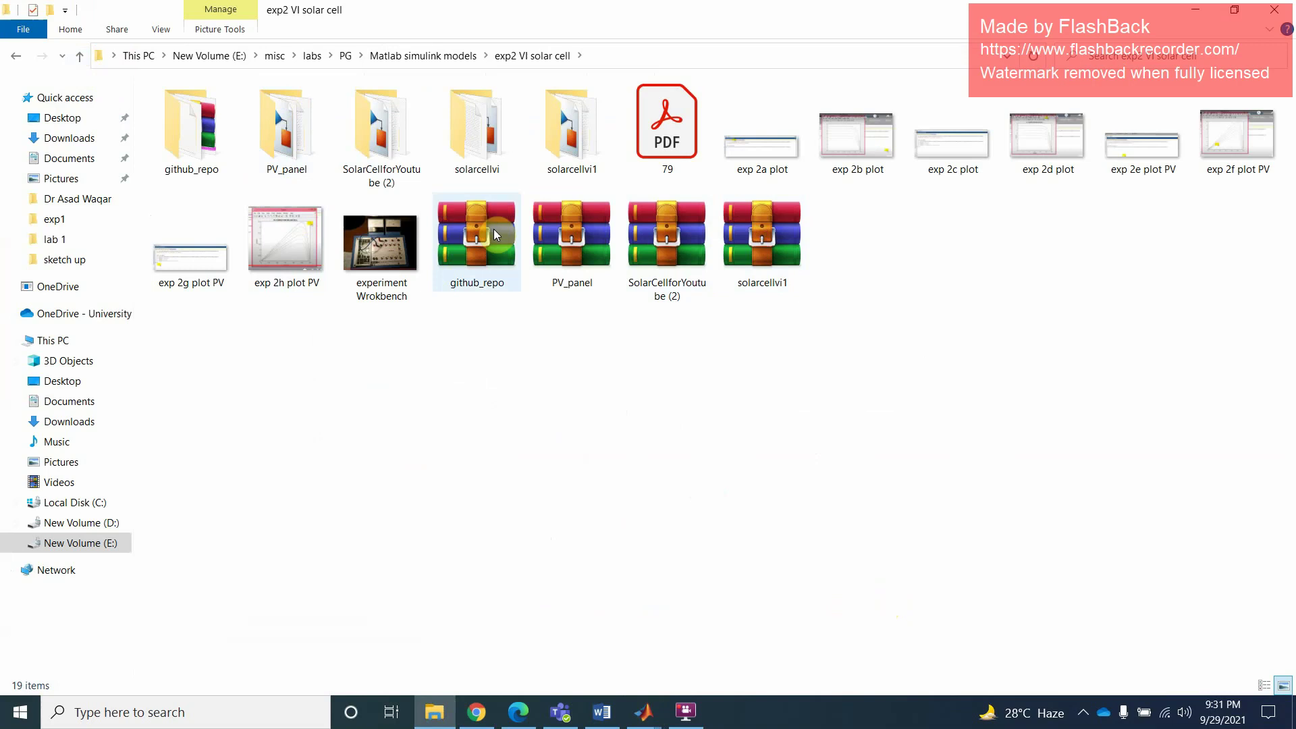
pyautogui.doubleClick(550, 133)
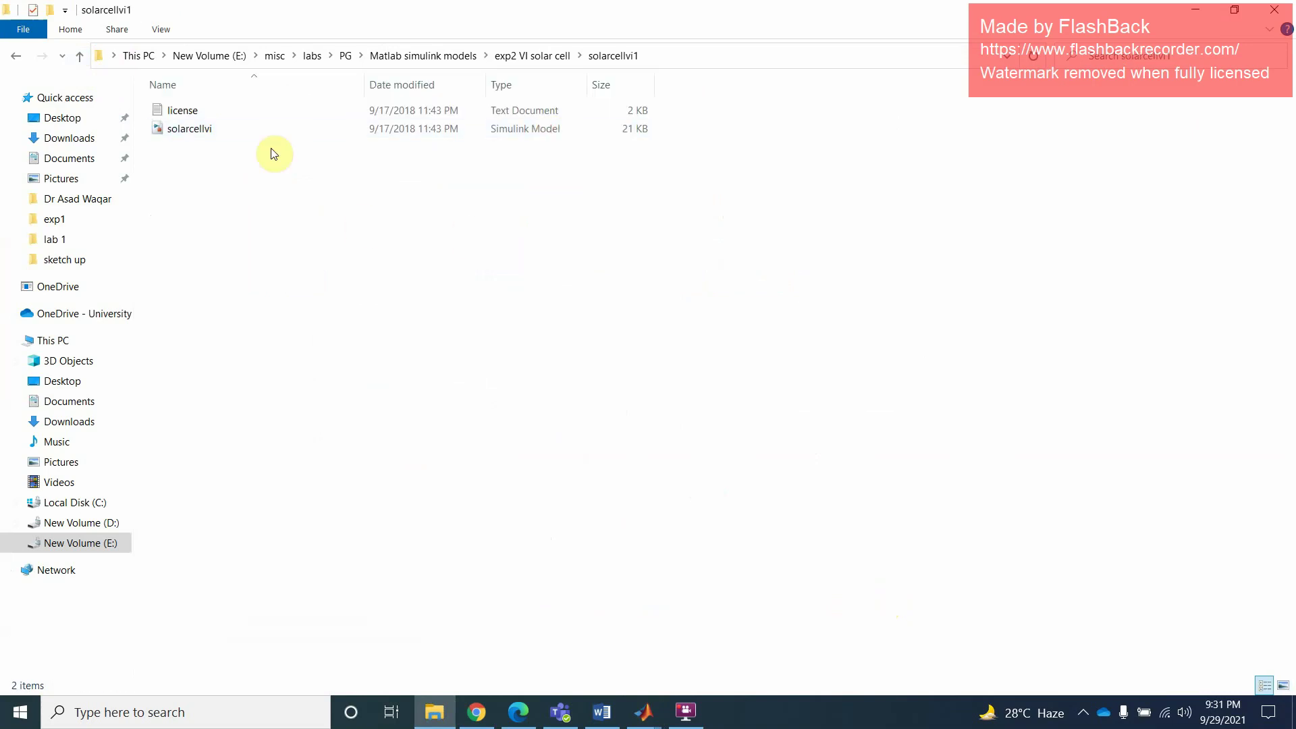
pyautogui.click(214, 128)
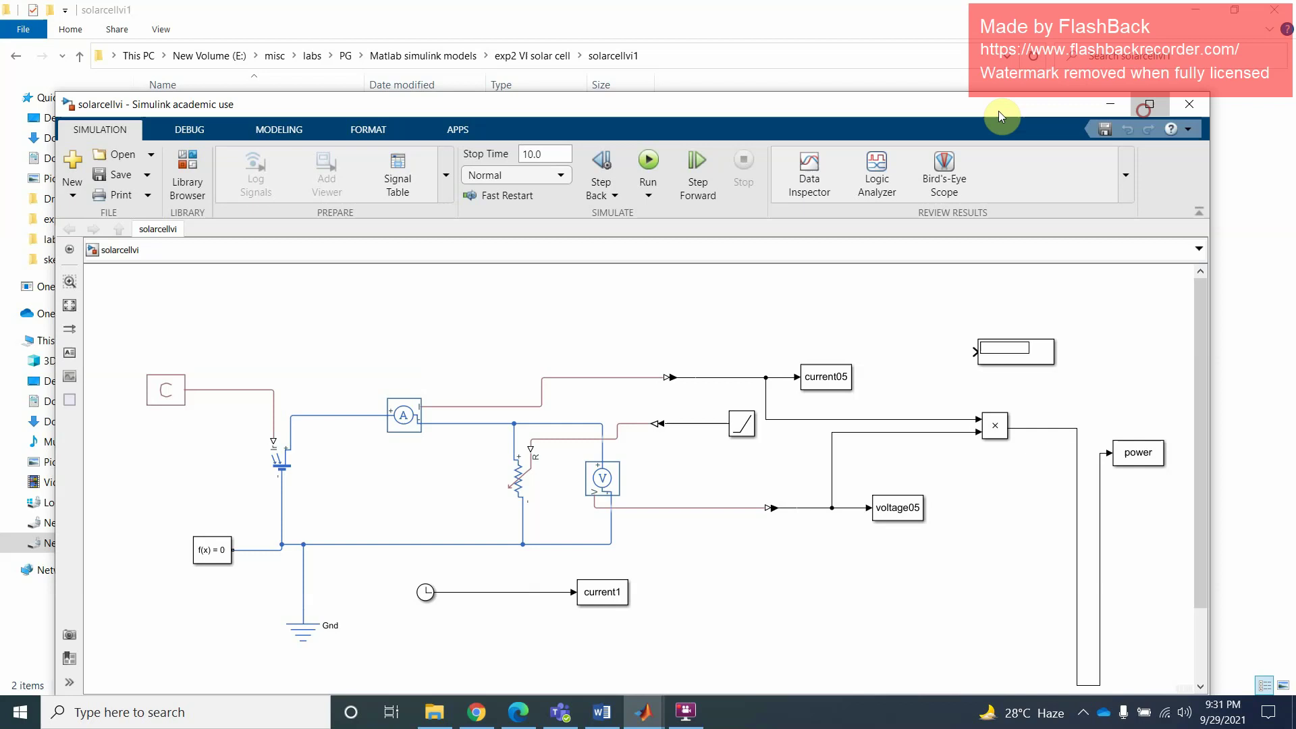
# Step: Run the maximized solarcellvi model, which fails compilation, and dismiss the error report
pyautogui.click(1150, 104)
pyautogui.click(593, 65)
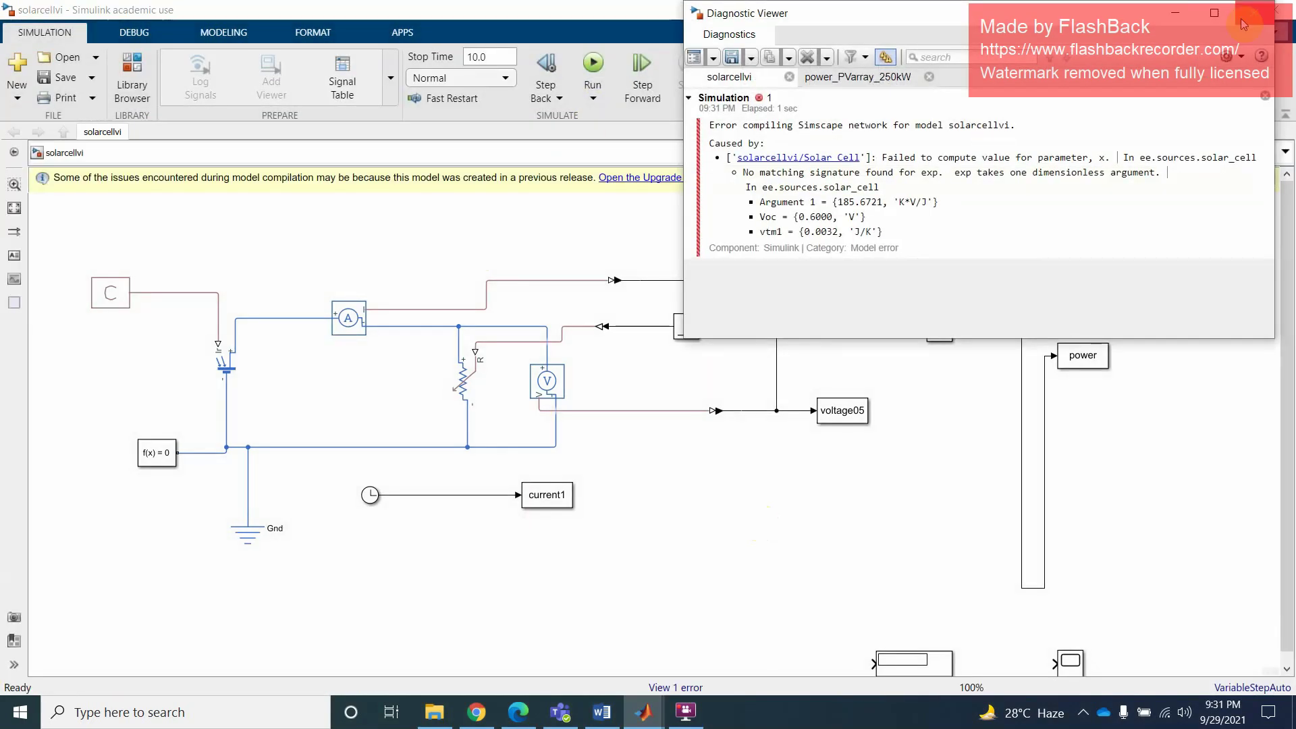
pyautogui.click(1241, 19)
# Step: Close the solarcellvi model and open the solarcellvi folder from exp2 VI solar cell
pyautogui.click(1196, 10)
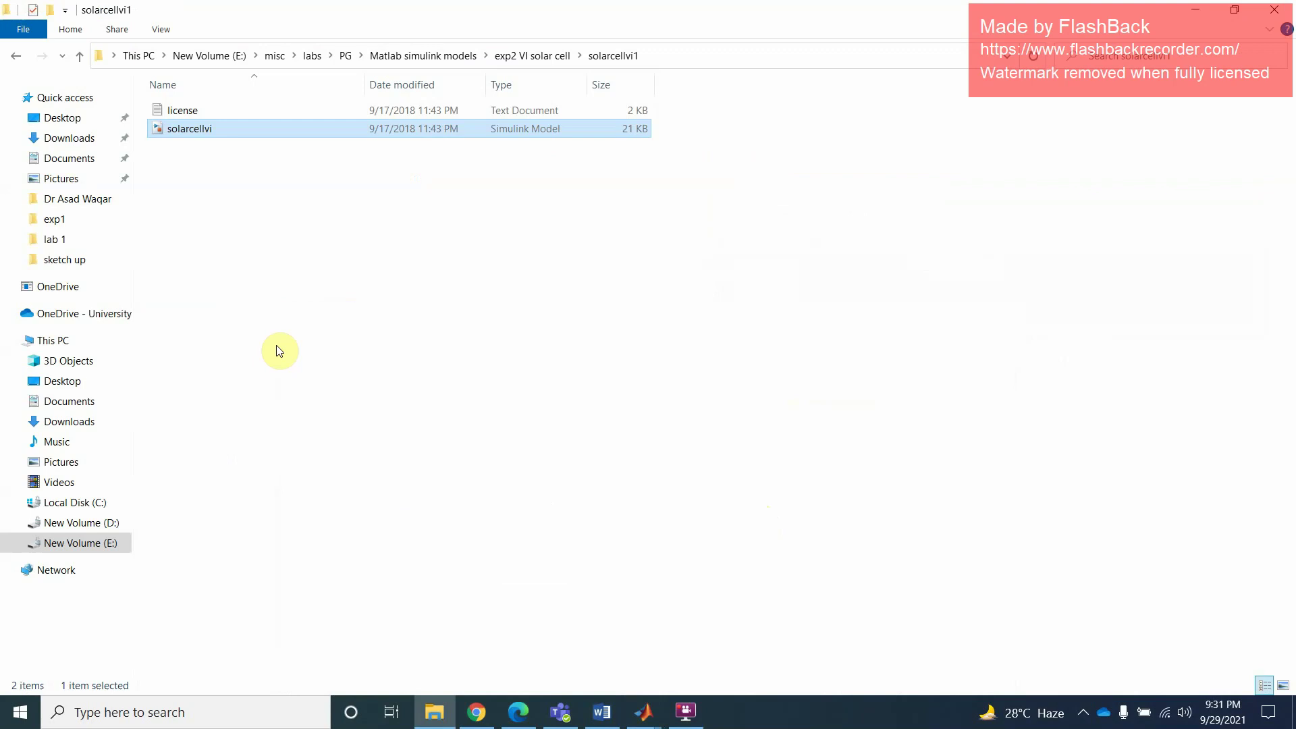
pyautogui.click(81, 59)
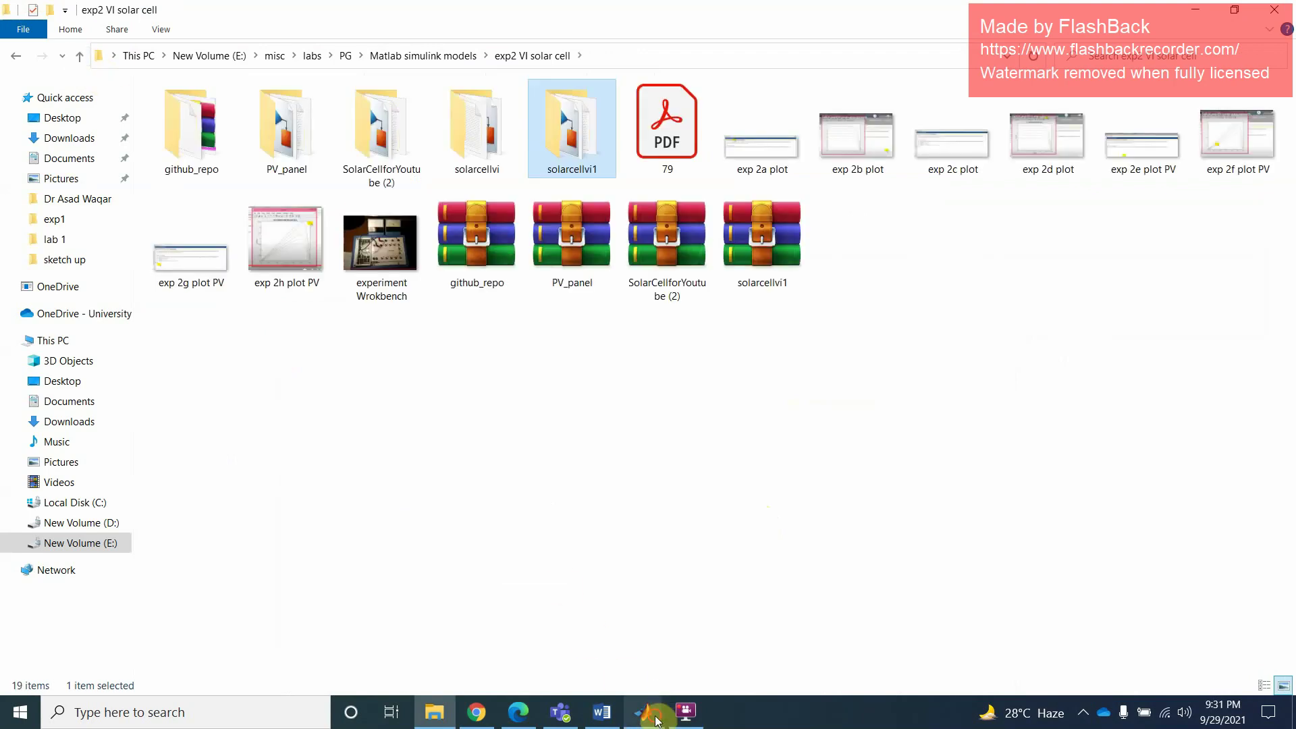
pyautogui.moveTo(644, 712)
pyautogui.click(796, 639)
pyautogui.click(1274, 10)
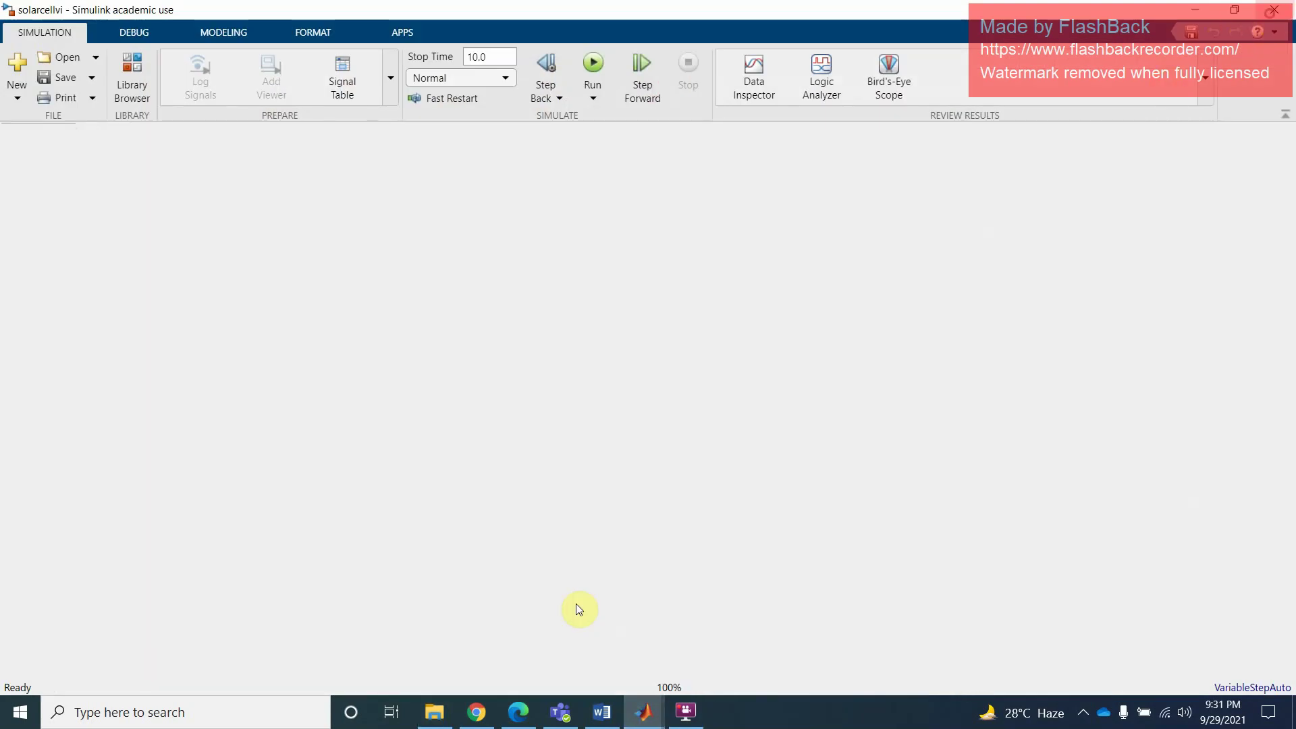
pyautogui.doubleClick(484, 128)
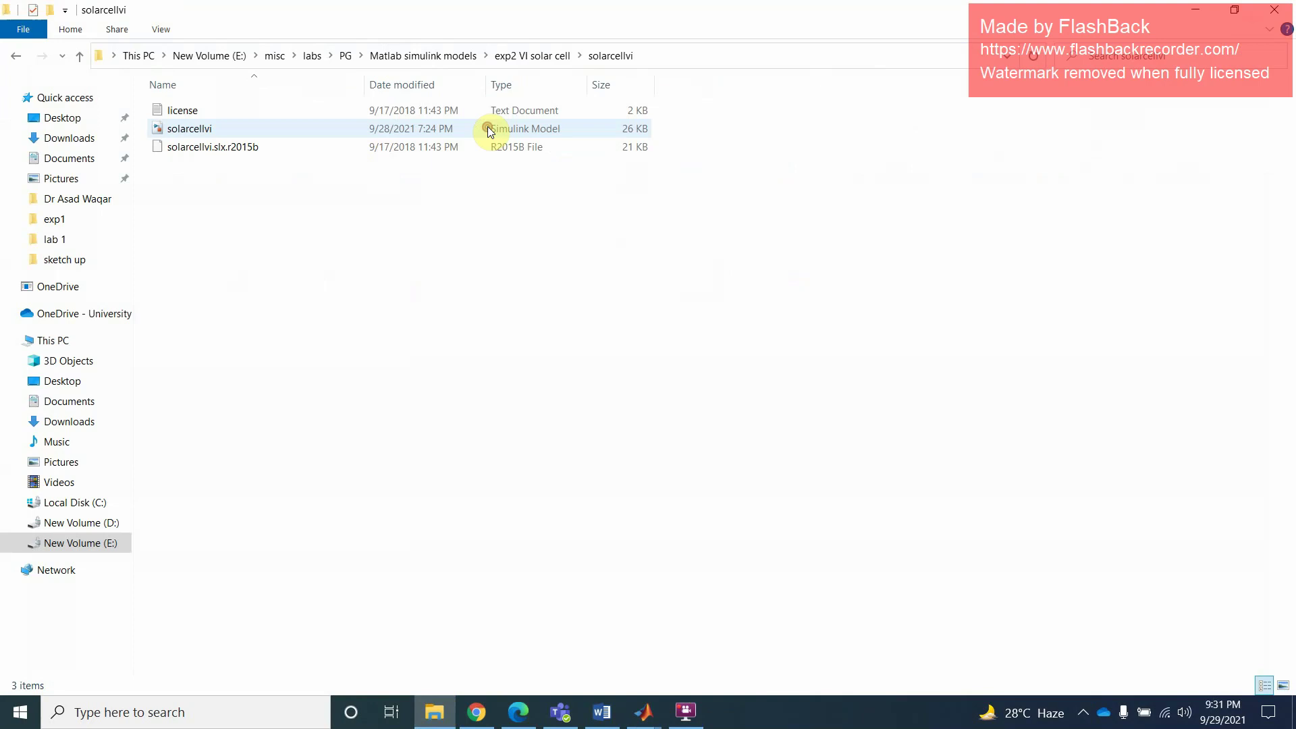
# Step: Open the SolarCellforYoutube model from the SolarCellforYoutube (2) folder
pyautogui.click(77, 64)
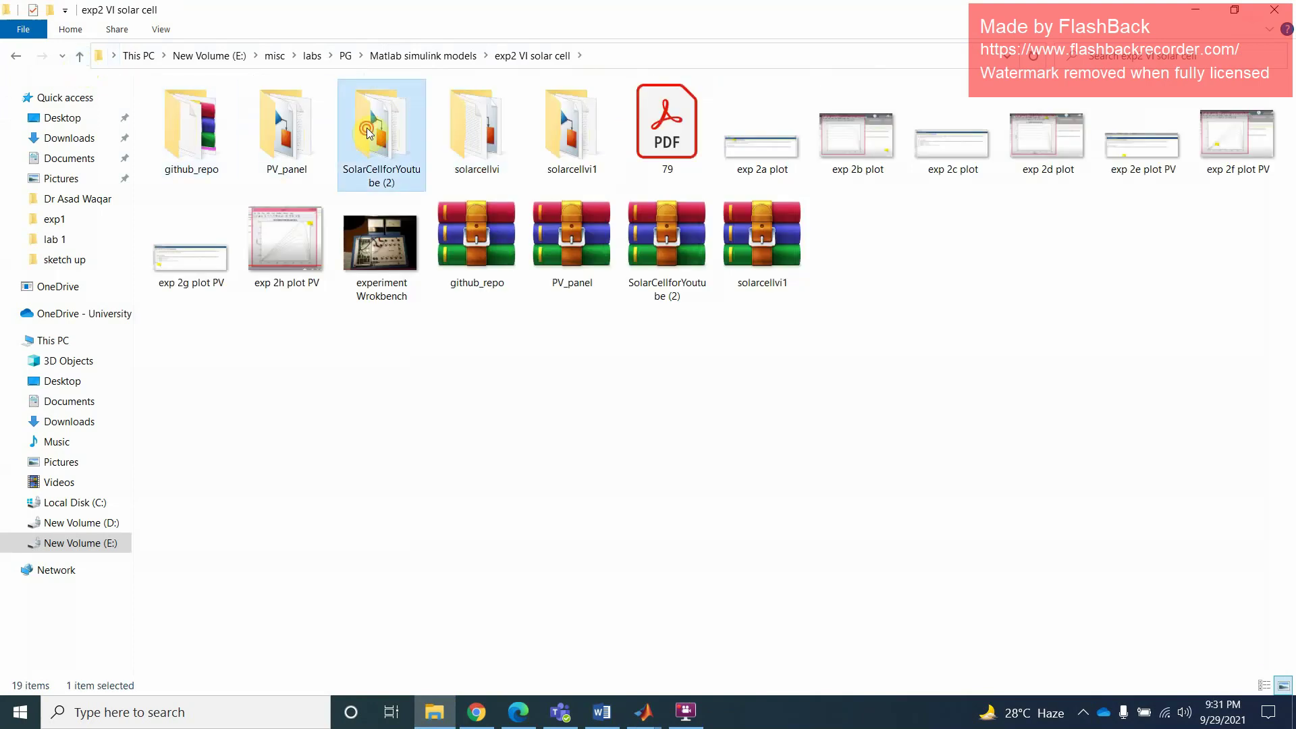
pyautogui.doubleClick(368, 128)
pyautogui.click(211, 127)
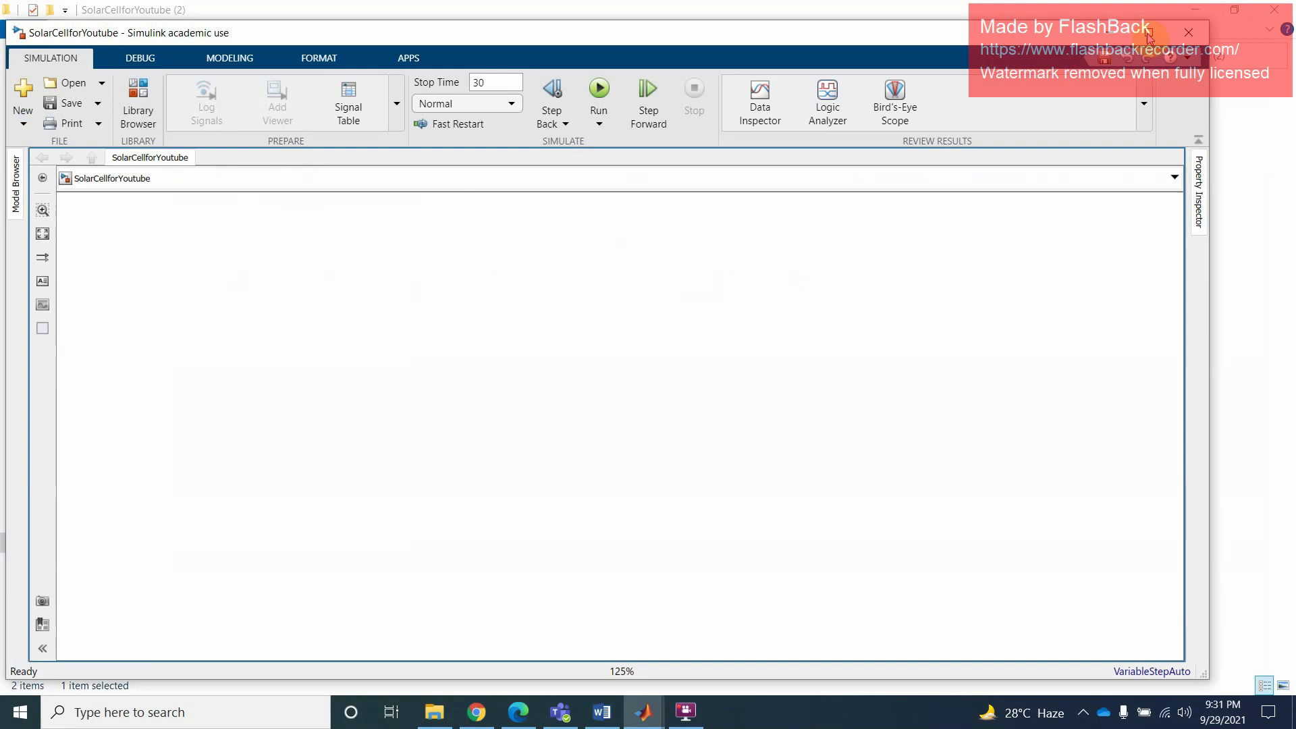
# Step: Simulate SolarCellforYoutube and arrange both XY Graph plots to the right of the diagram
pyautogui.click(598, 91)
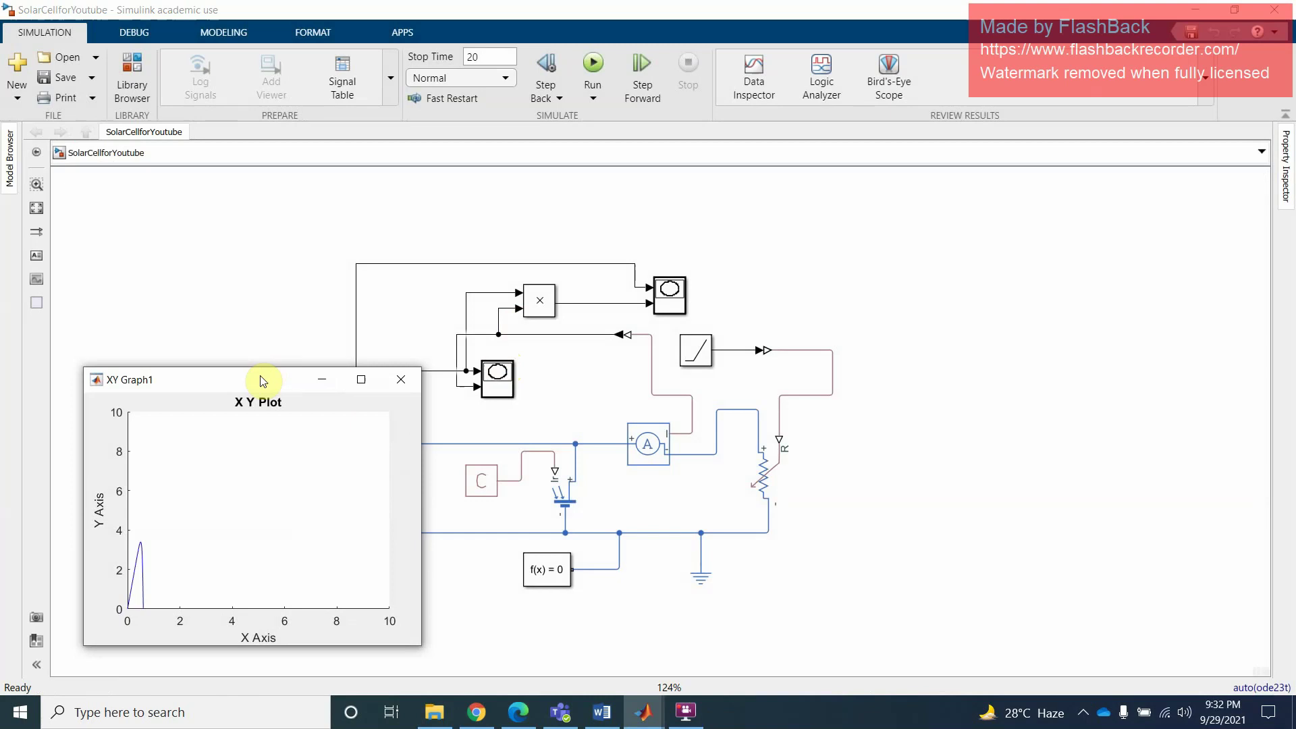
pyautogui.moveTo(255, 383); pyautogui.dragTo(993, 234)
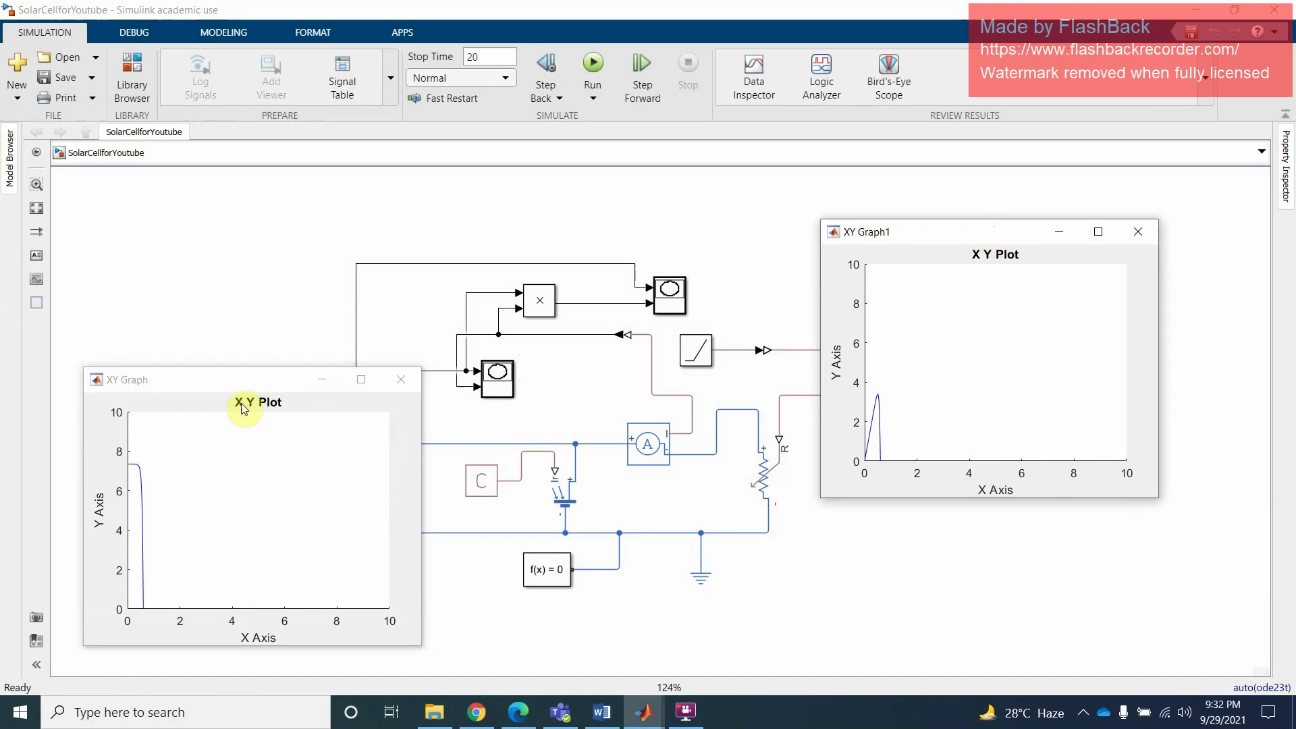
pyautogui.moveTo(247, 383); pyautogui.dragTo(222, 229)
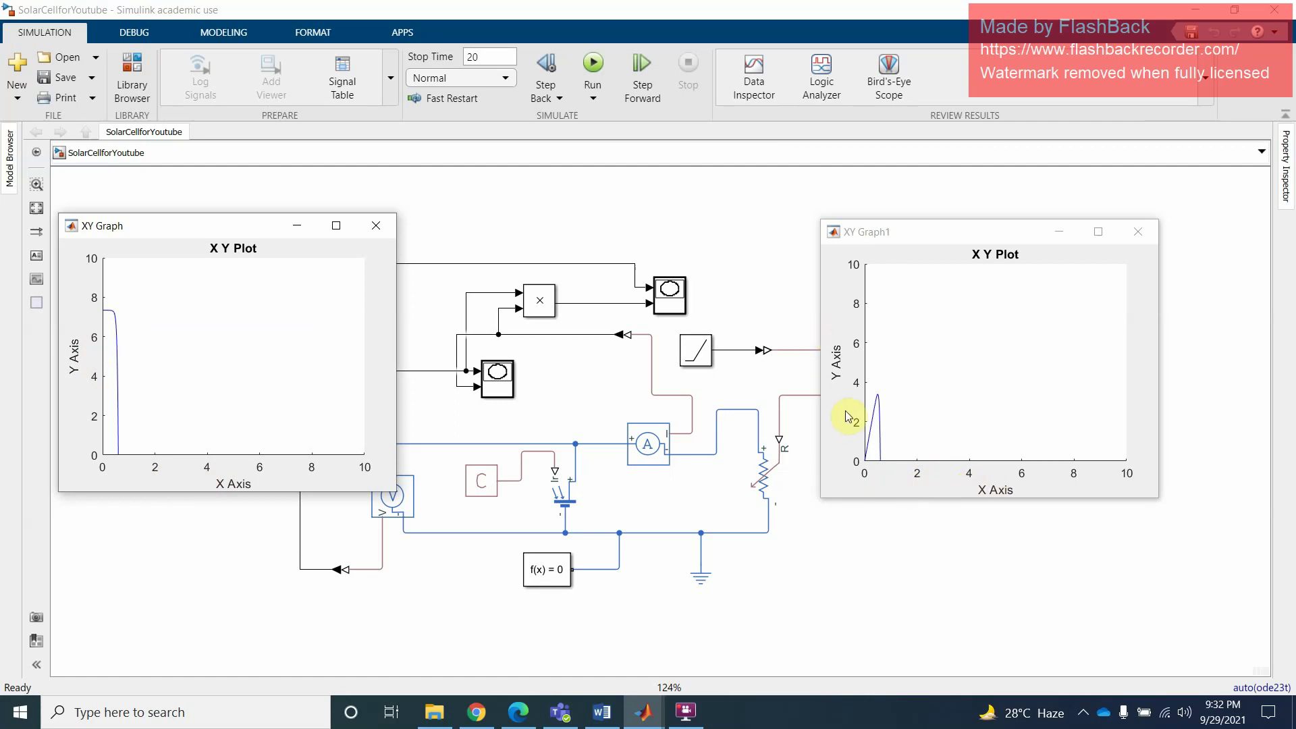
pyautogui.moveTo(245, 223); pyautogui.dragTo(1026, 89)
pyautogui.click(665, 303)
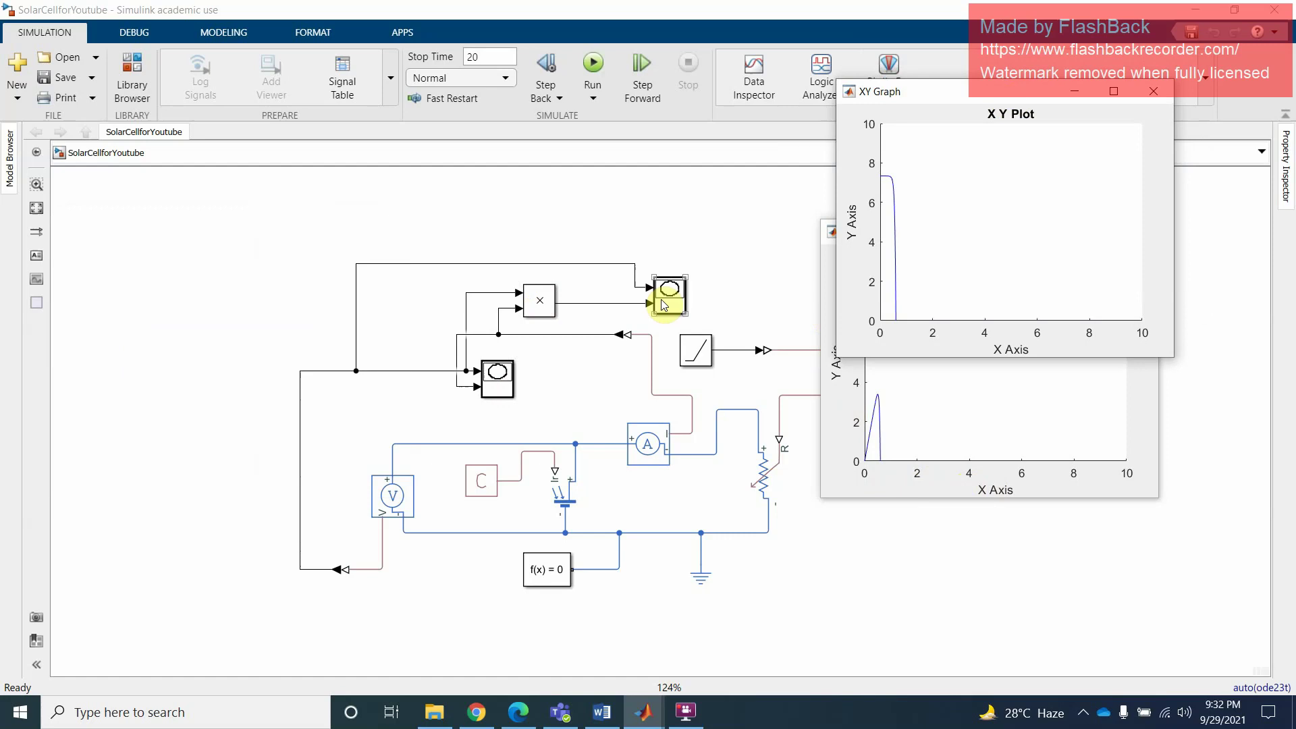
# Step: Check the XY Graph1 and Solver Configuration parameters unchanged, then view the Voltage Sensor description
pyautogui.doubleClick(667, 304)
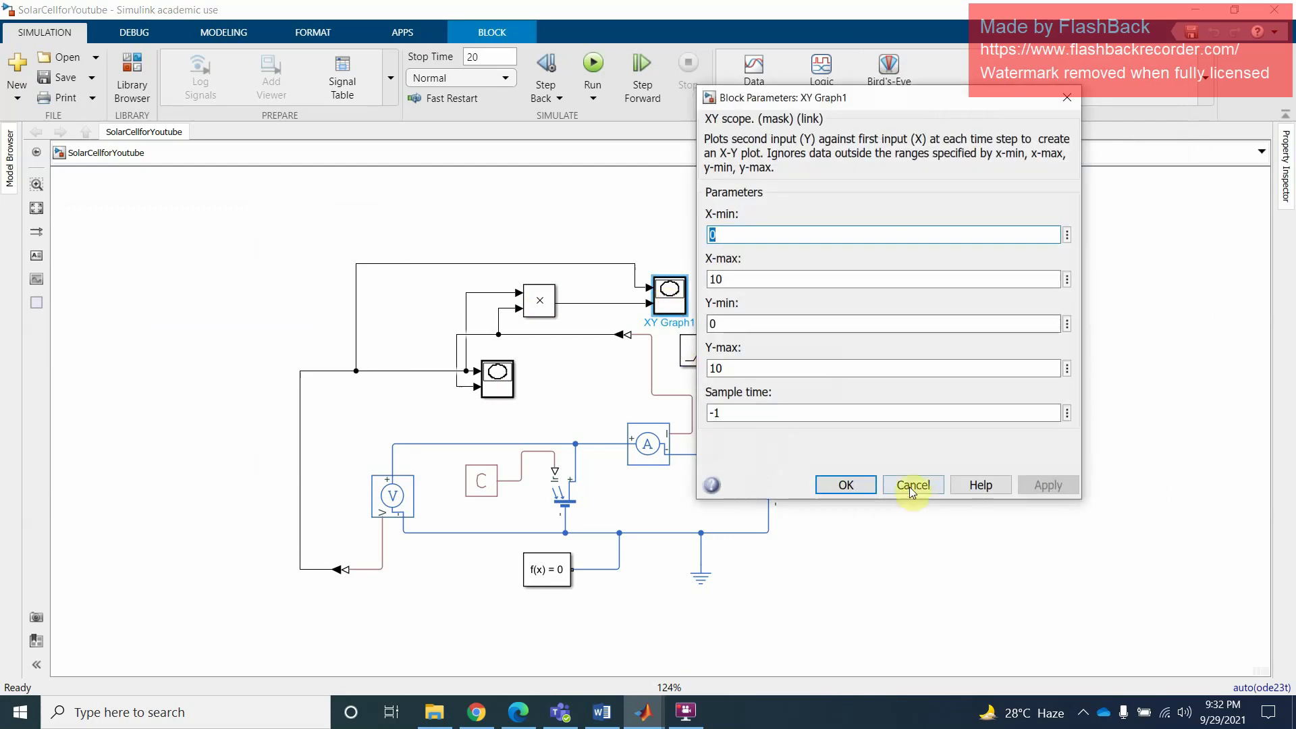
pyautogui.click(915, 488)
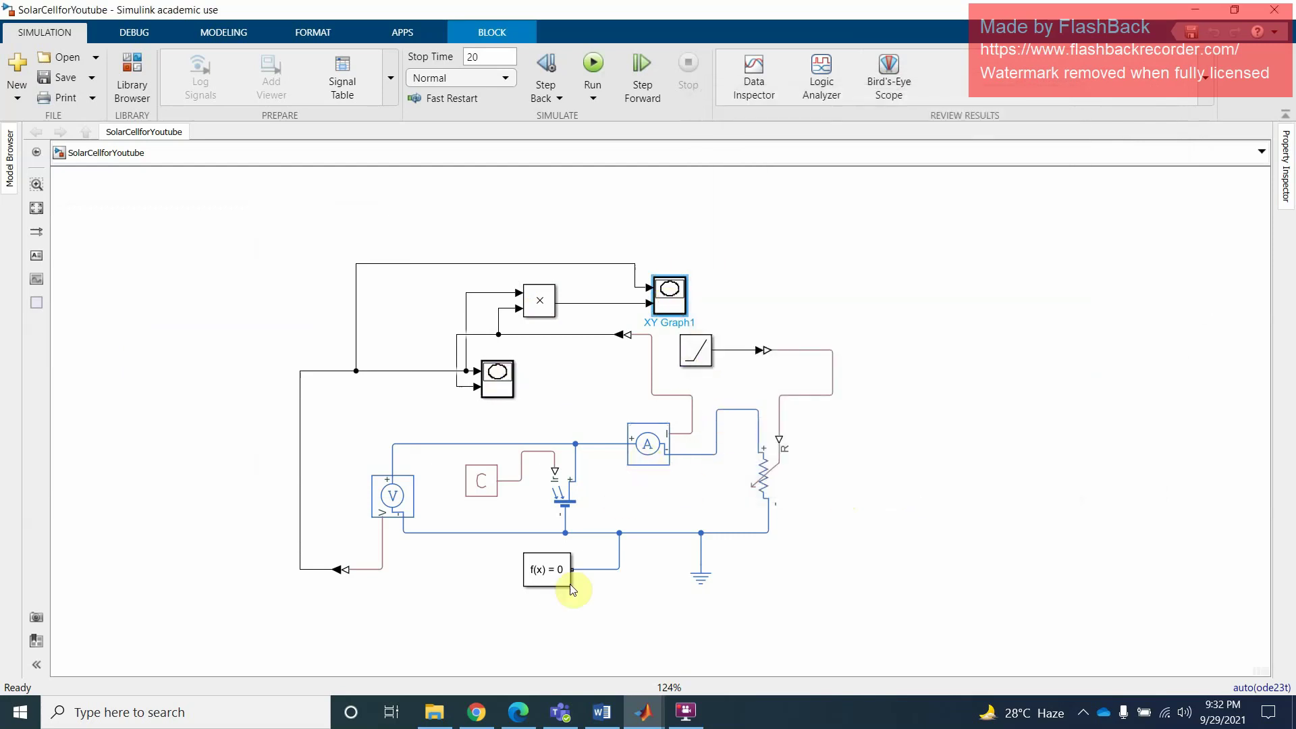
pyautogui.click(537, 580)
pyautogui.click(537, 579)
pyautogui.doubleClick(540, 575)
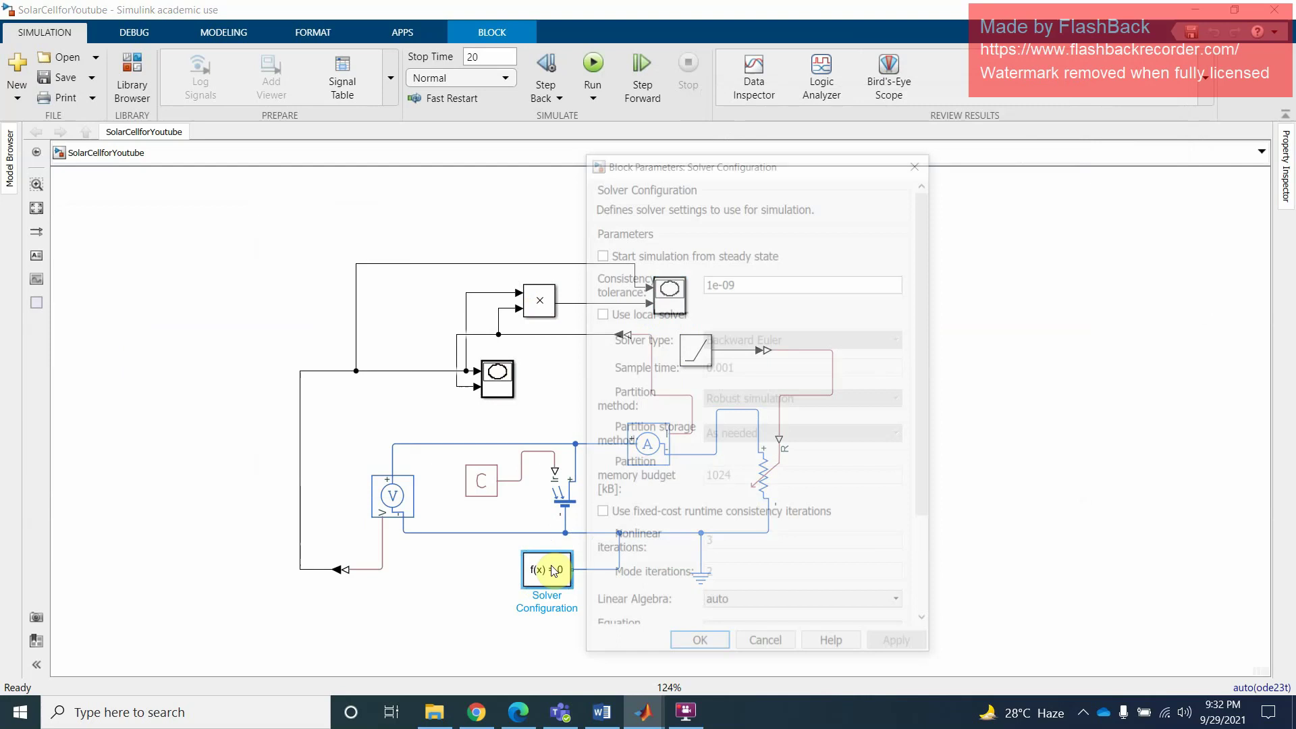
pyautogui.click(599, 312)
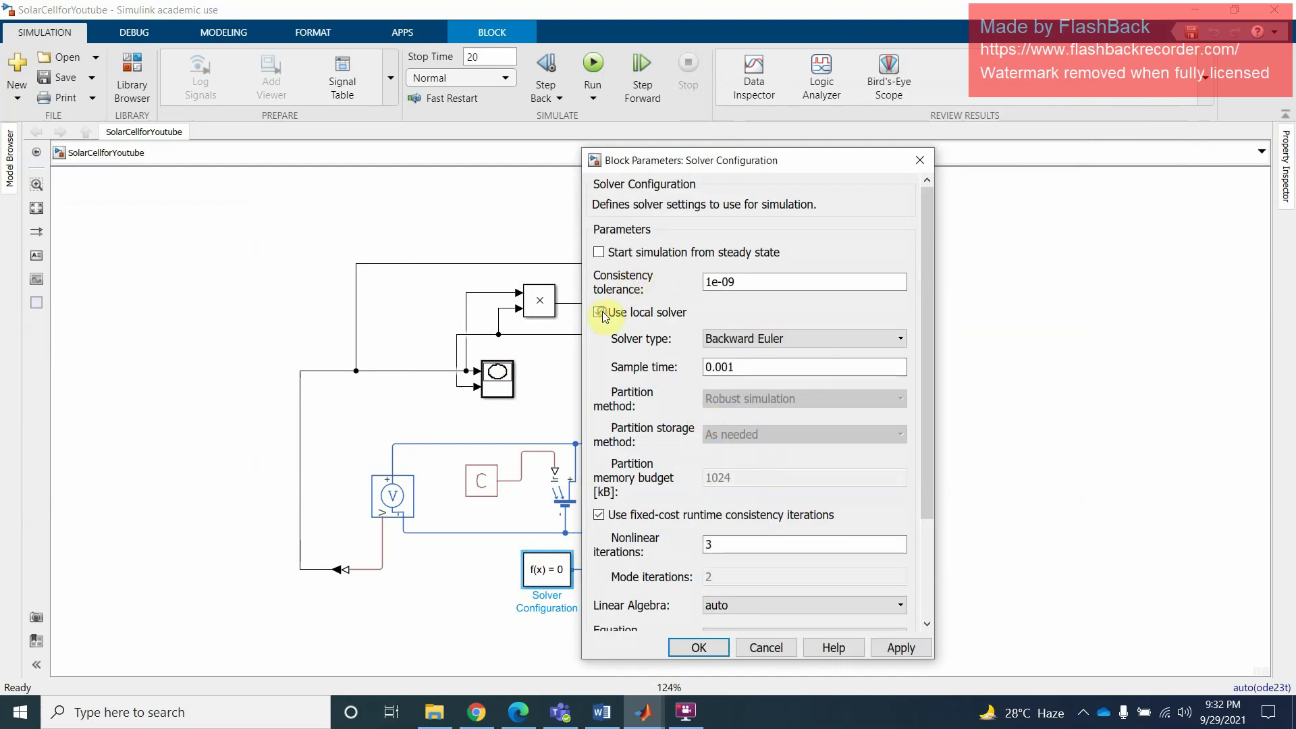
pyautogui.click(744, 648)
pyautogui.doubleClick(393, 498)
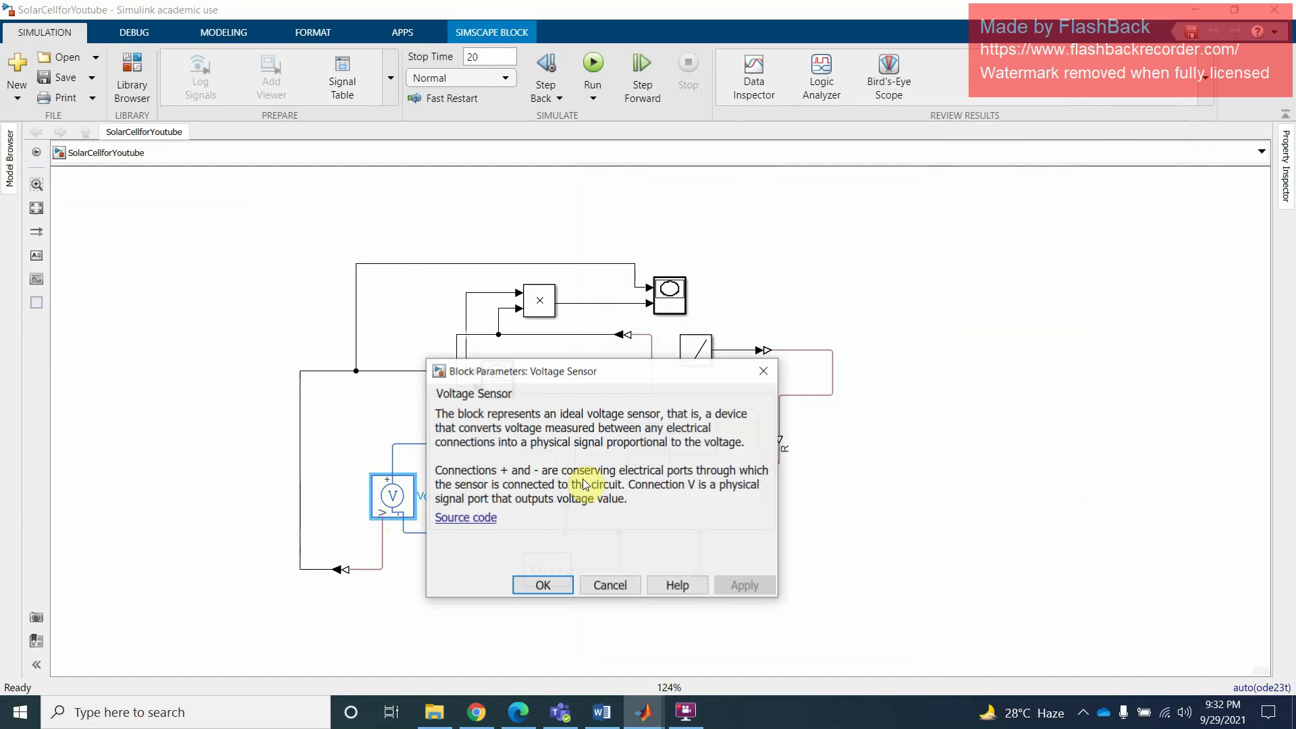
# Step: Change the PS Constant value from 1000 to 500
pyautogui.click(617, 591)
pyautogui.click(487, 491)
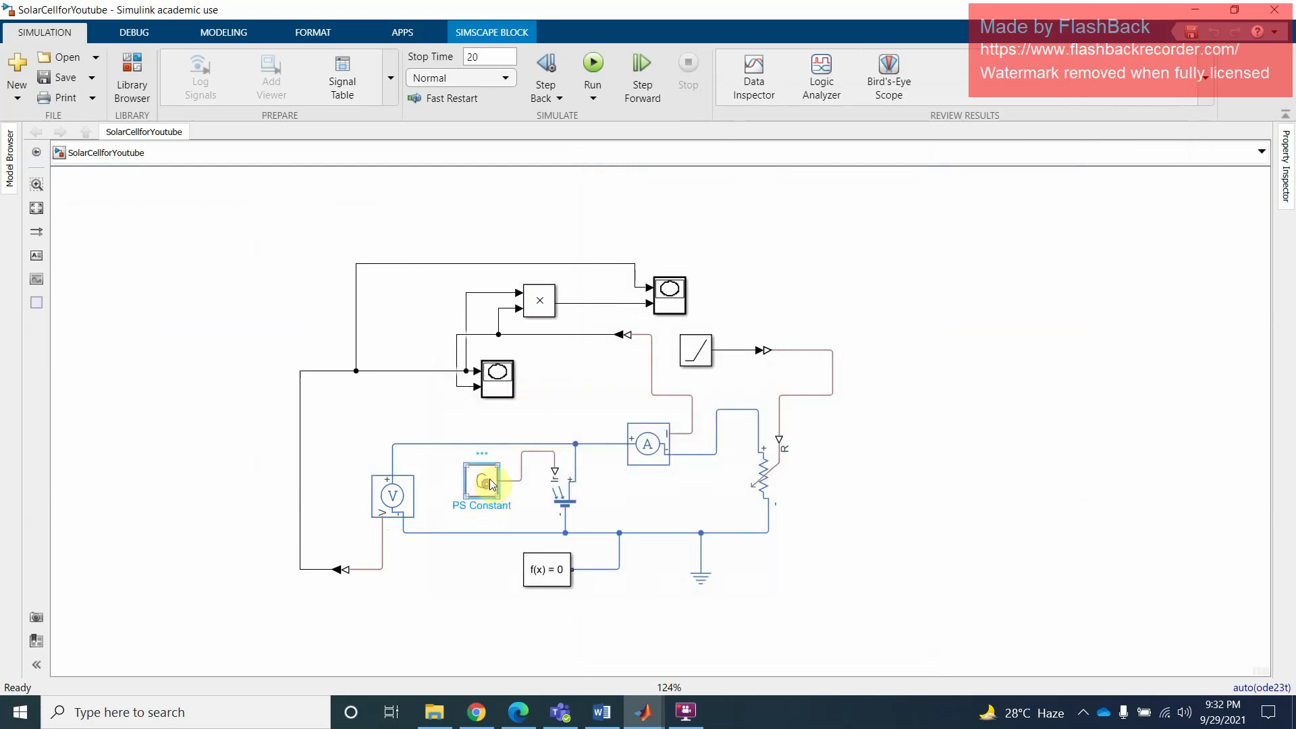
pyautogui.doubleClick(491, 484)
pyautogui.doubleClick(706, 540)
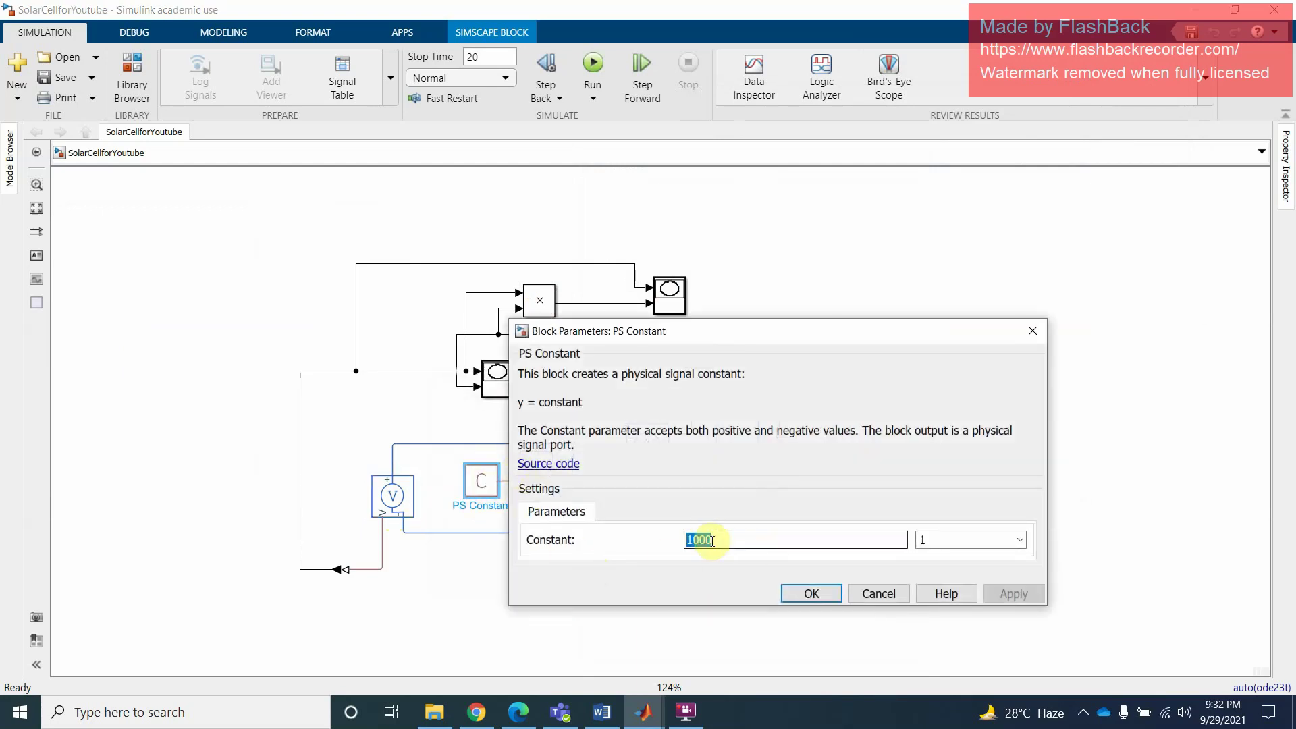
pyautogui.write('5')
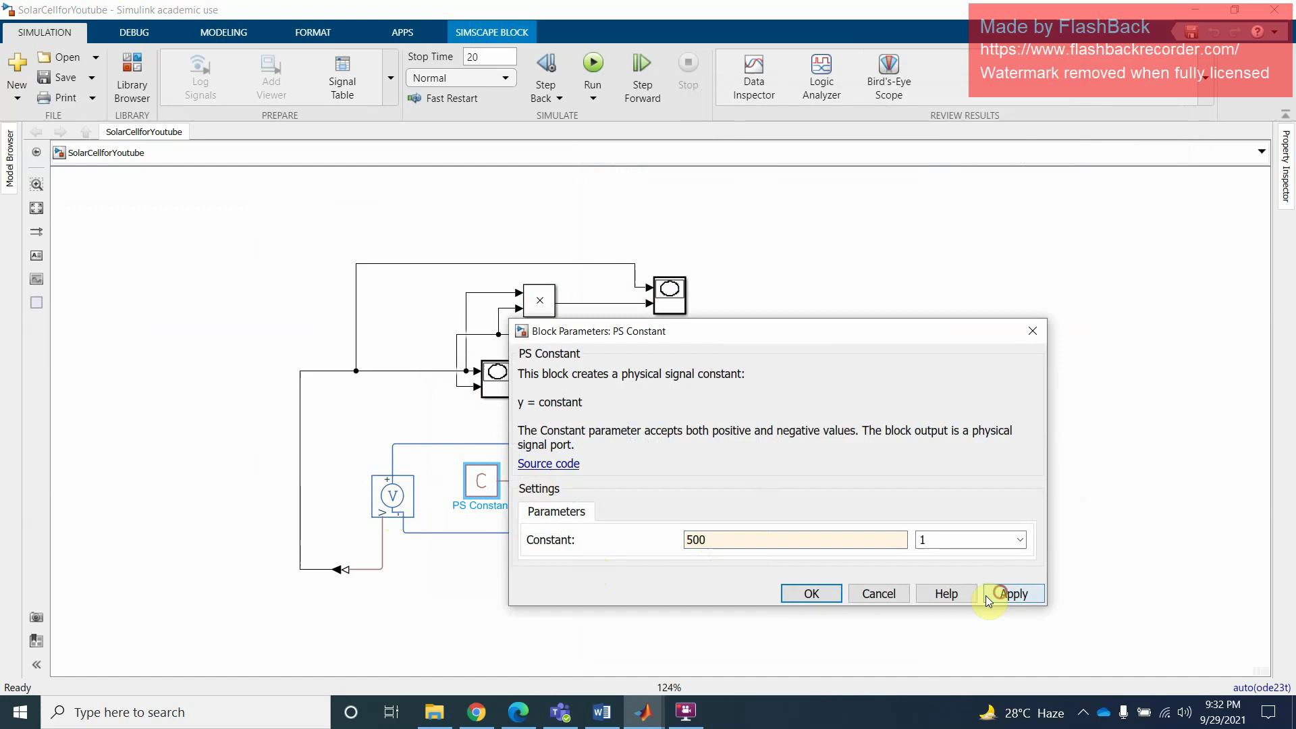
pyautogui.click(1006, 594)
pyautogui.click(807, 594)
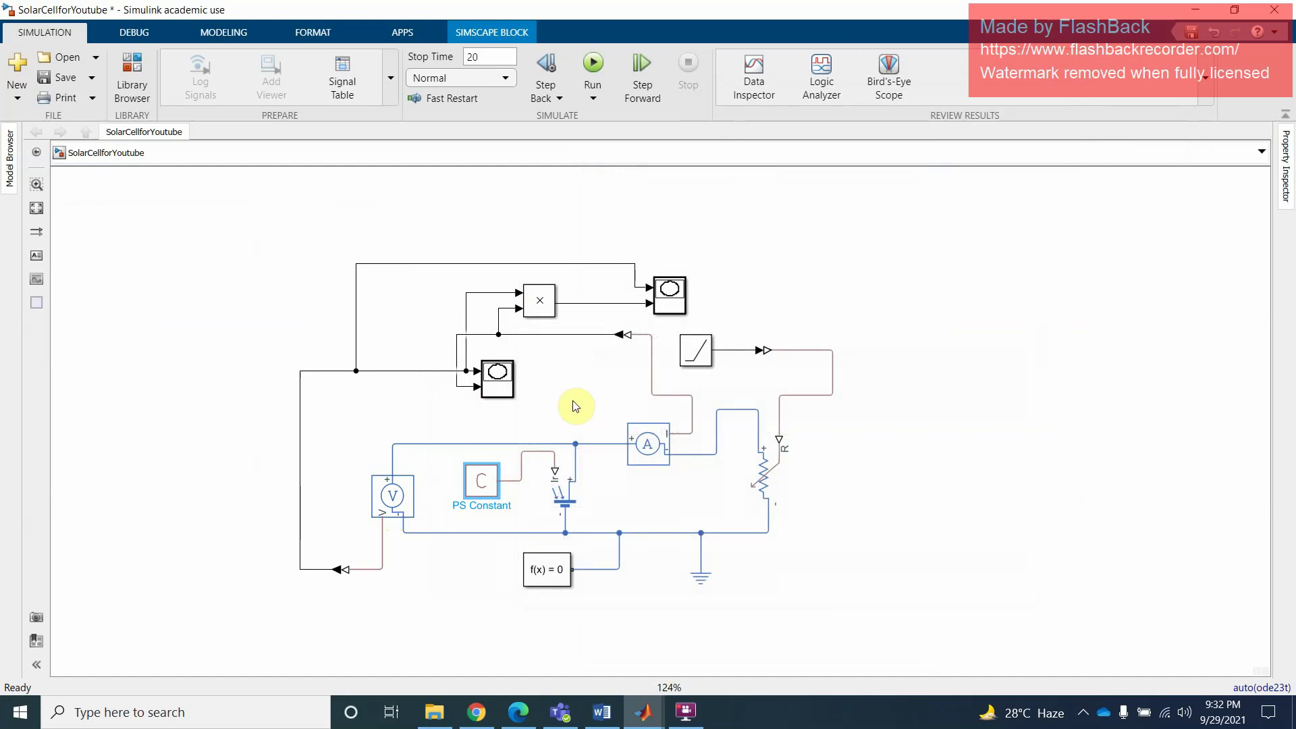
# Step: Rerun the simulation, check the XY Graph and XY Graph1 plots, then close both
pyautogui.click(593, 63)
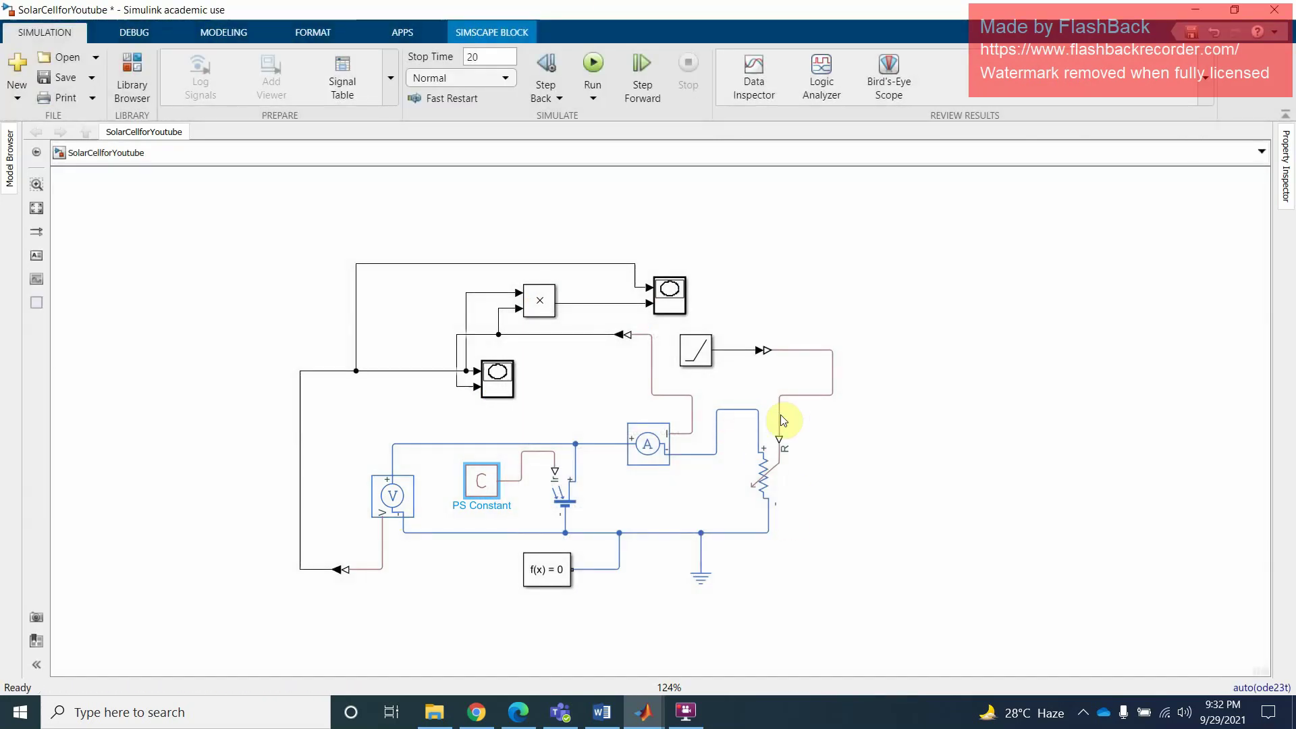
pyautogui.click(644, 713)
pyautogui.click(800, 637)
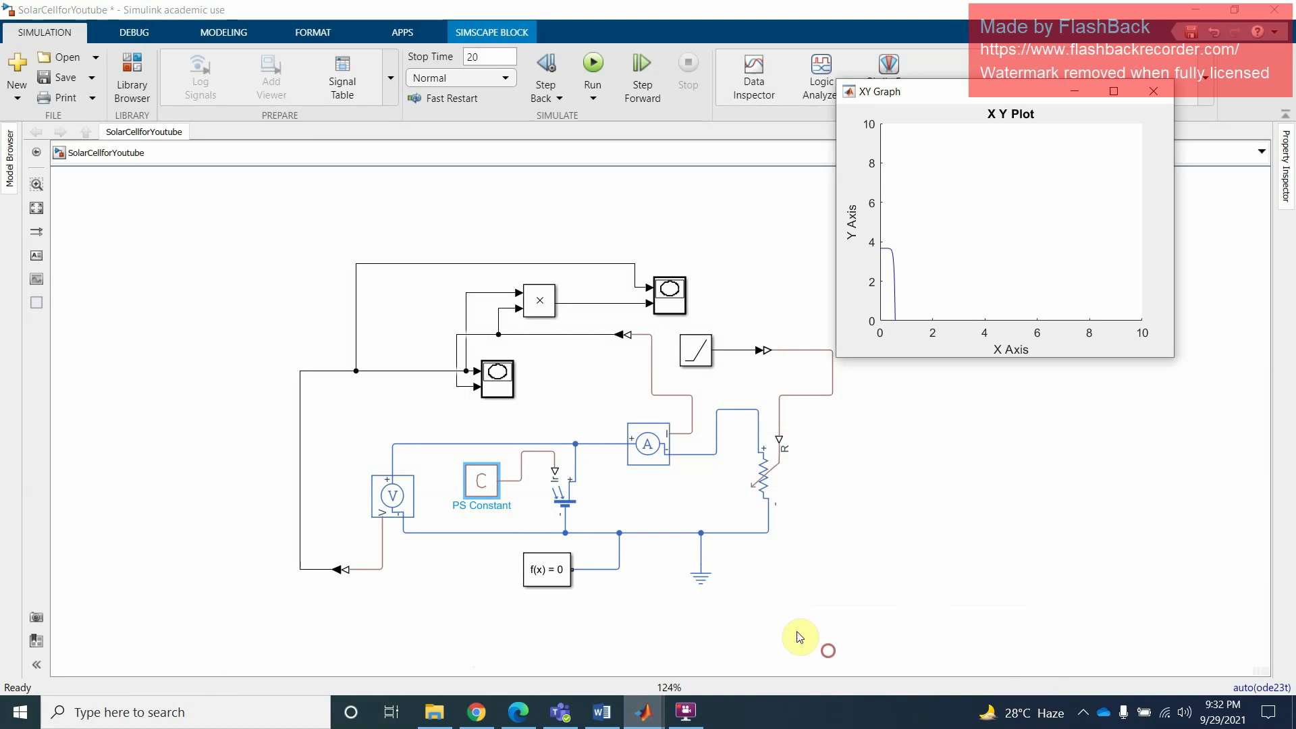
pyautogui.click(645, 710)
pyautogui.click(987, 631)
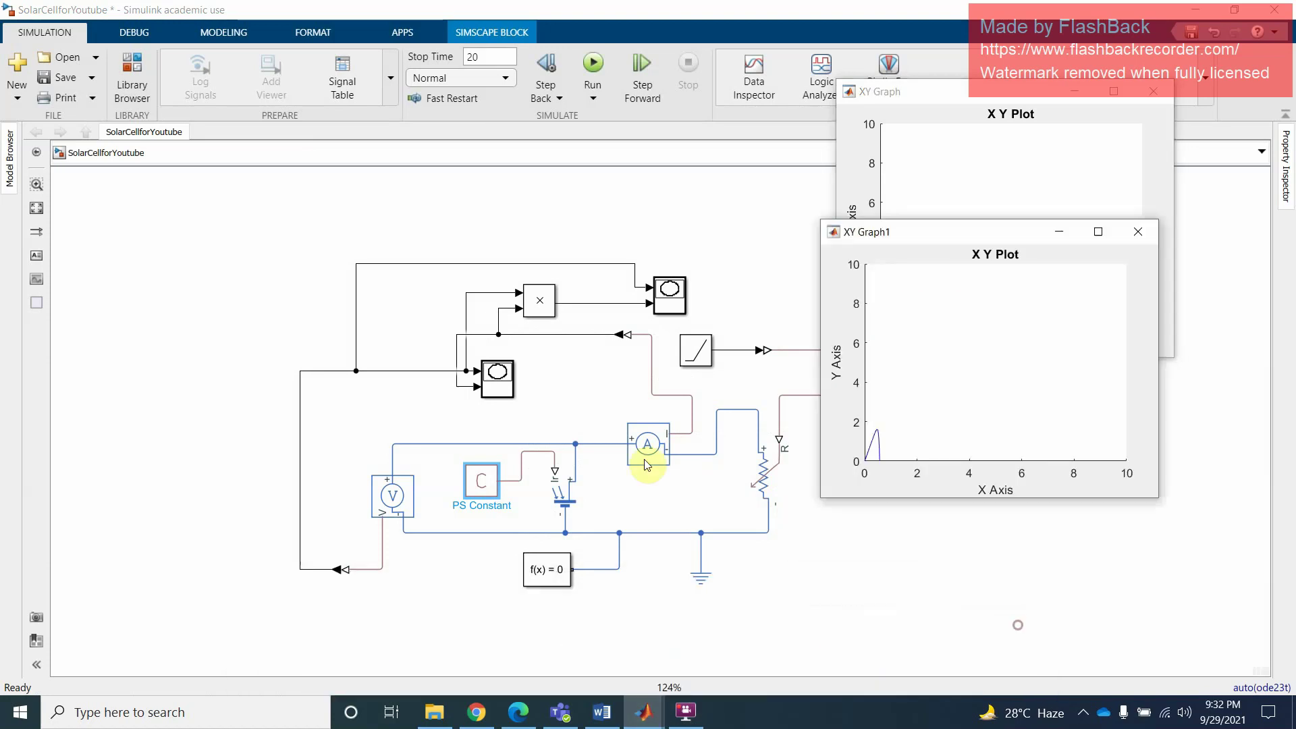
pyautogui.click(1139, 233)
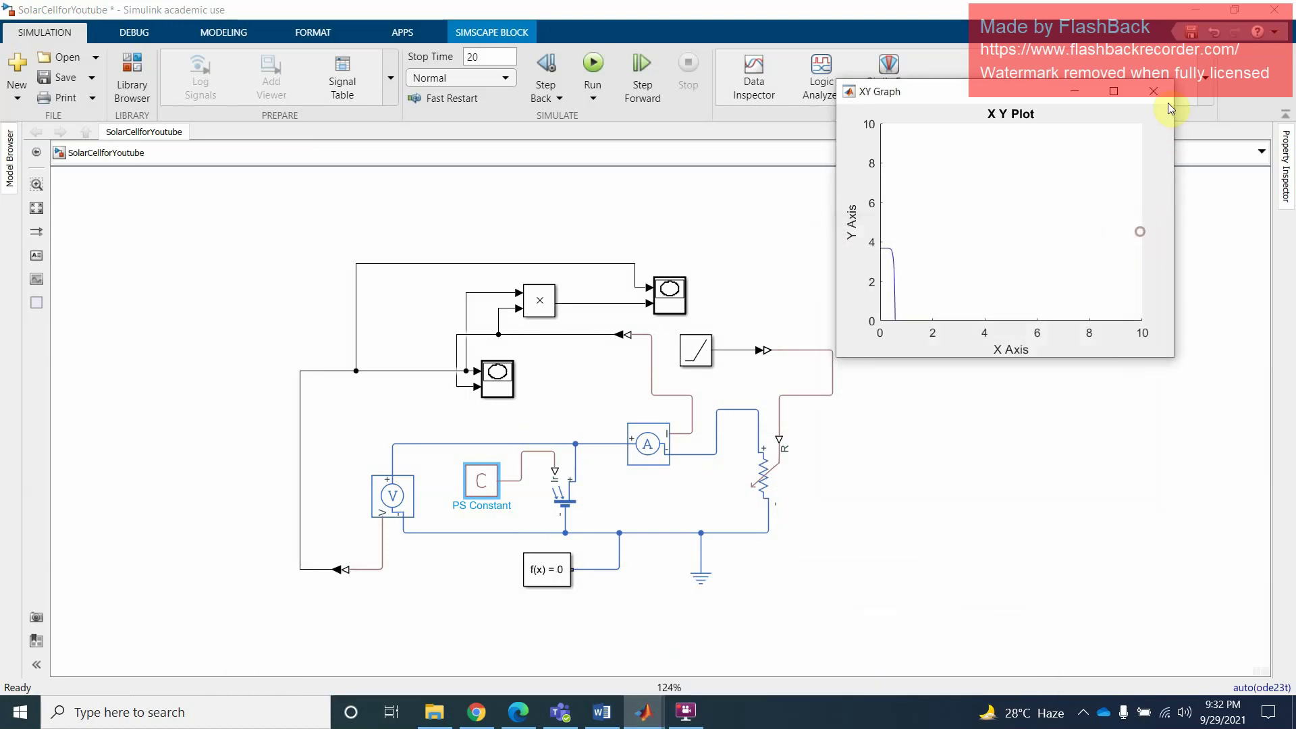
pyautogui.click(1166, 99)
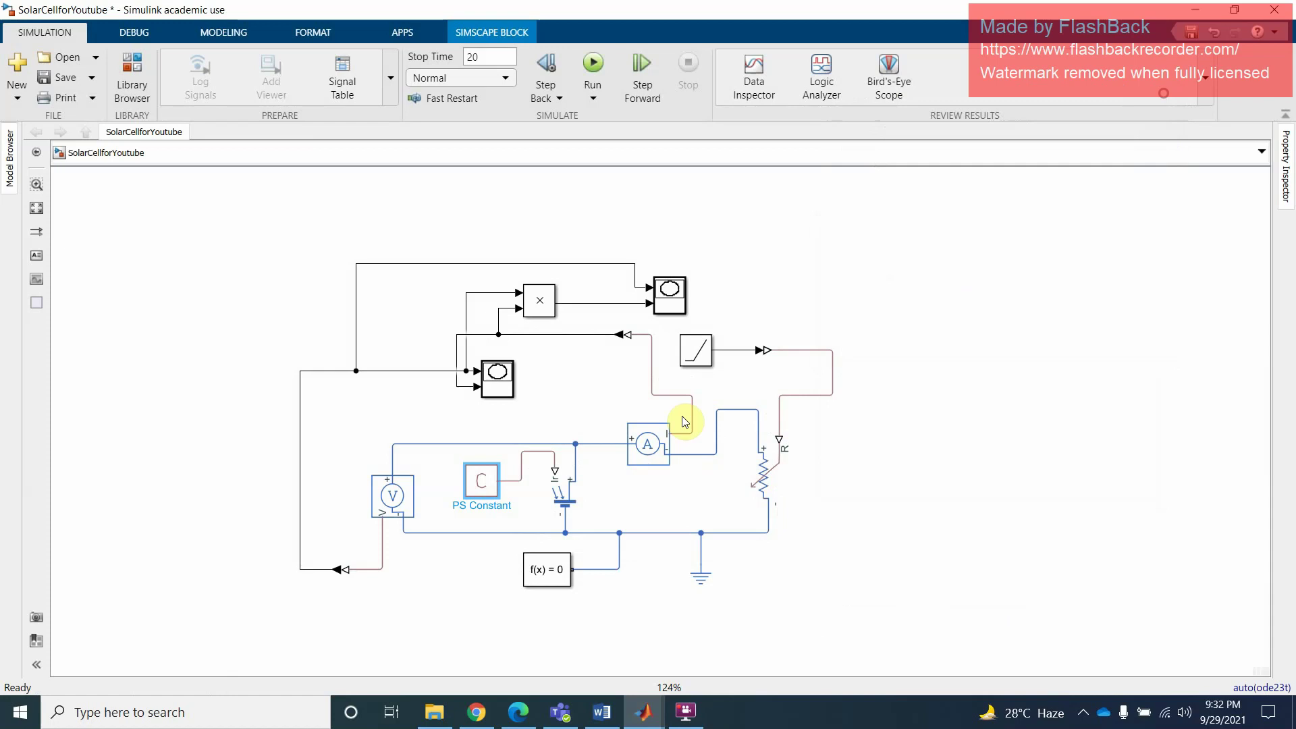
pyautogui.doubleClick(566, 489)
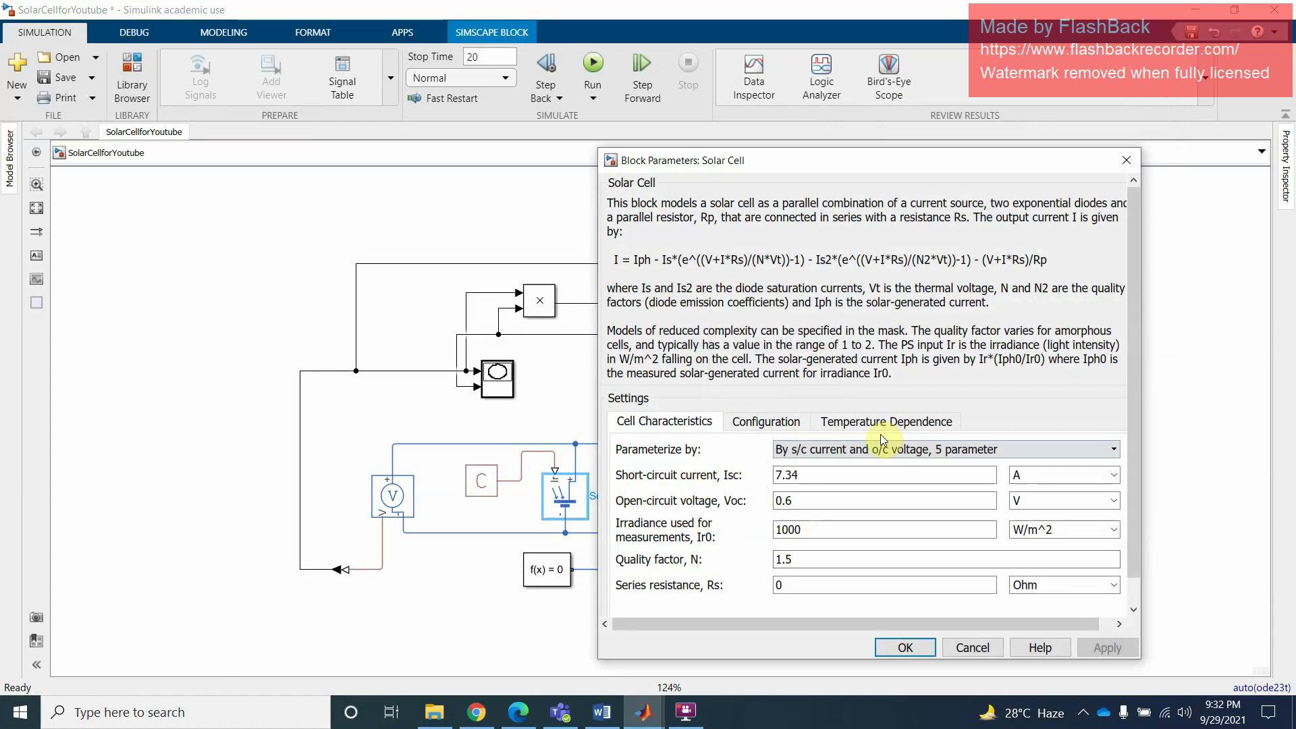
pyautogui.click(892, 450)
pyautogui.click(895, 459)
pyautogui.click(870, 422)
pyautogui.click(778, 422)
pyautogui.click(878, 421)
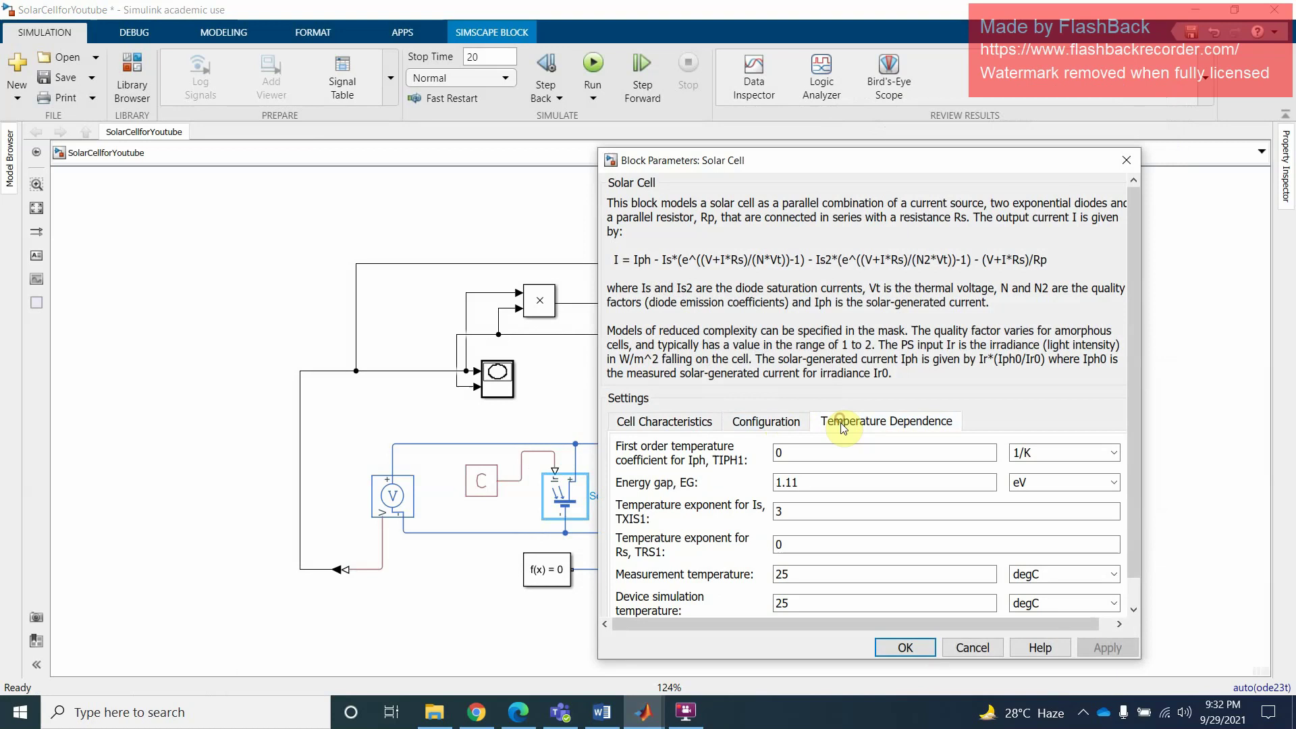
pyautogui.click(654, 398)
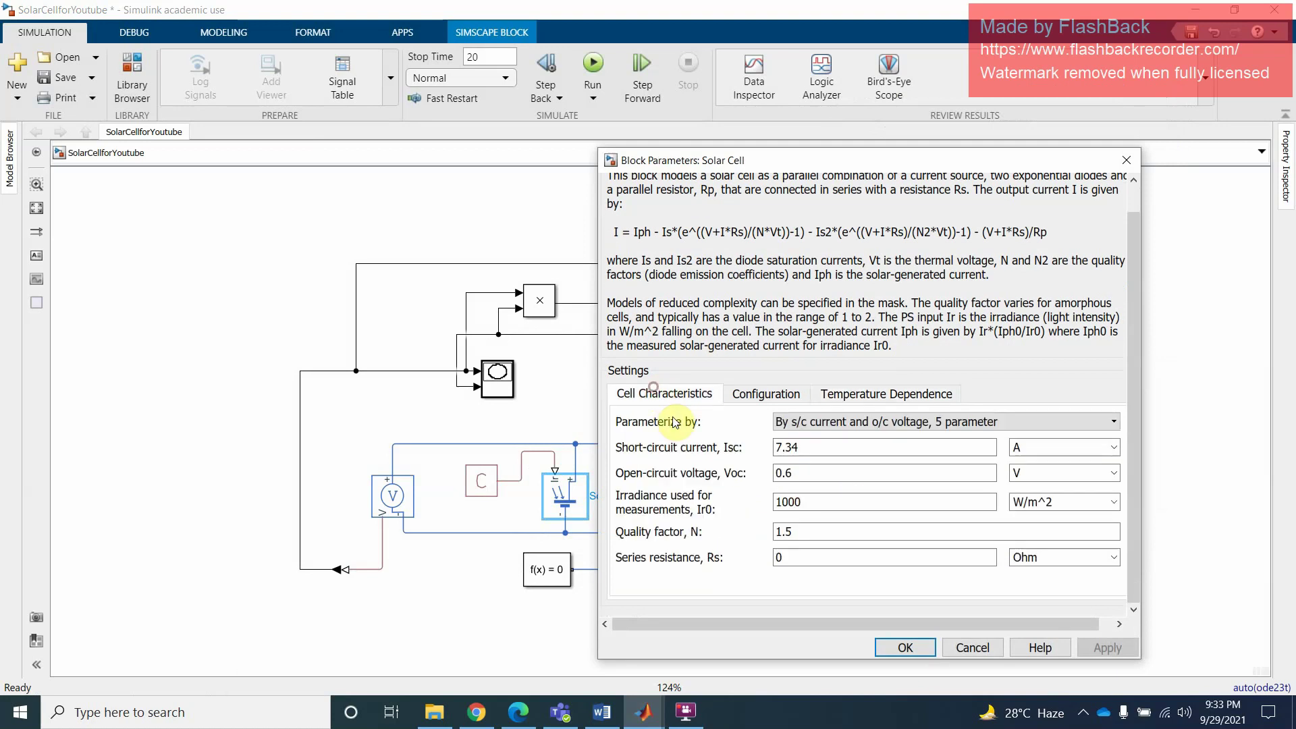
pyautogui.moveTo(796, 473); pyautogui.dragTo(771, 473)
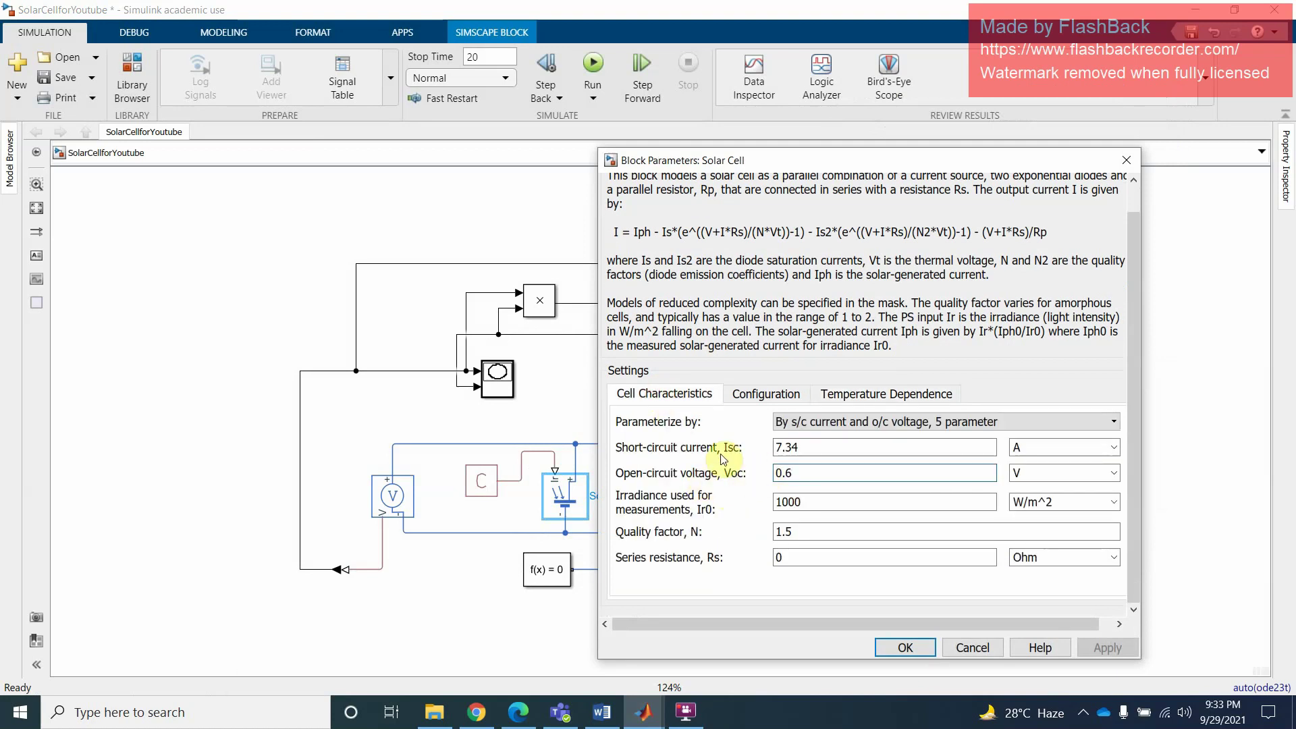
pyautogui.click(738, 586)
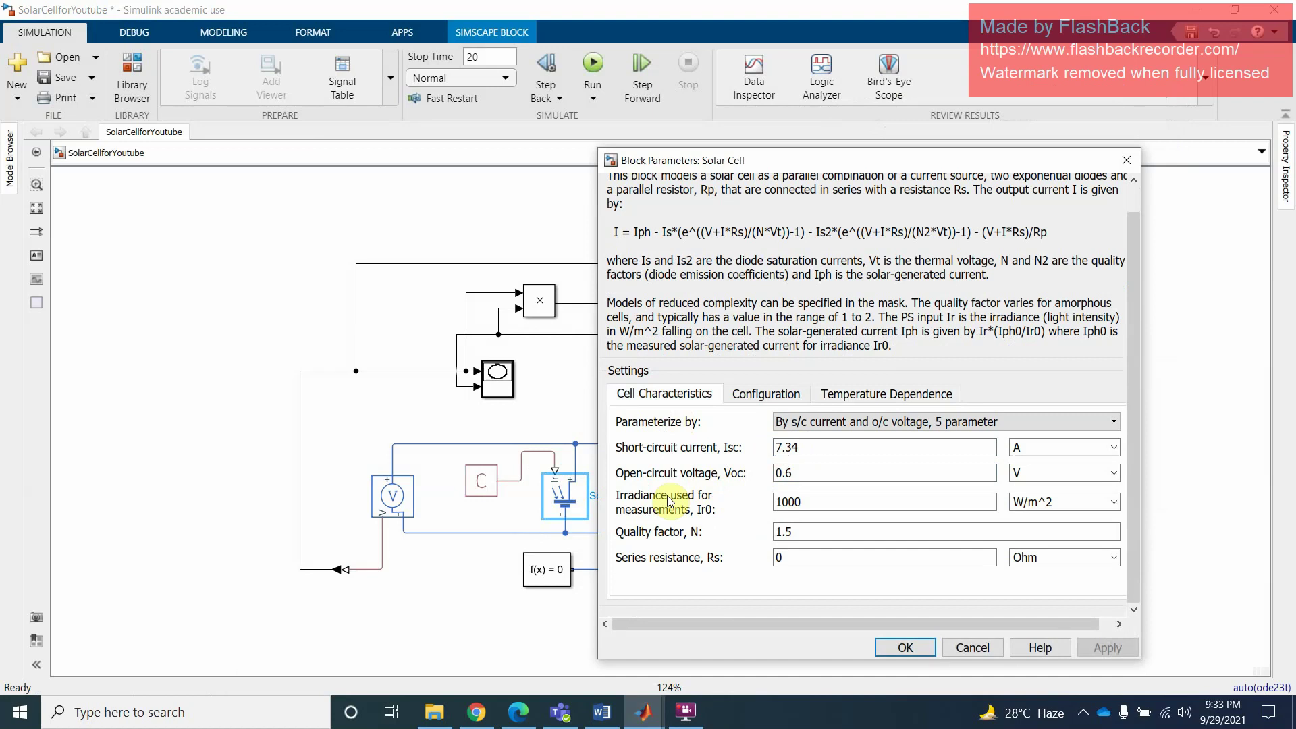
pyautogui.moveTo(801, 502); pyautogui.dragTo(775, 502)
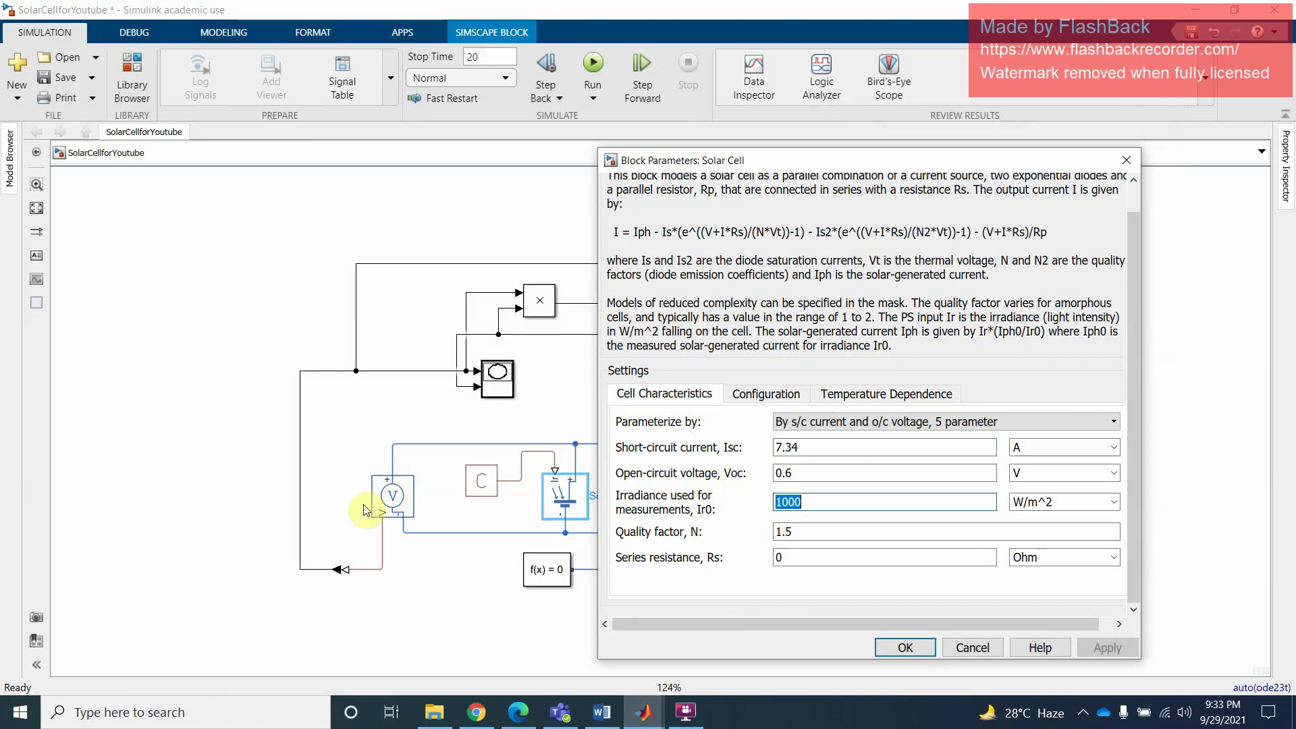
pyautogui.click(477, 490)
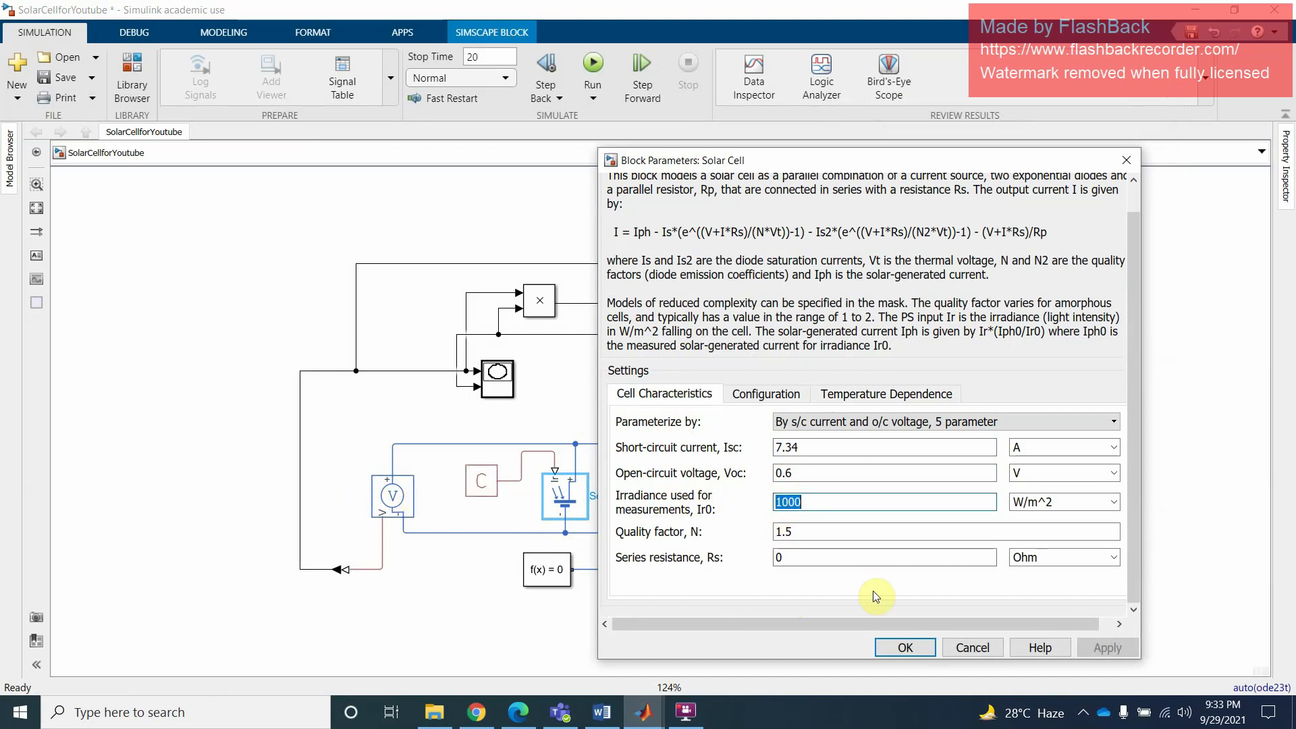
pyautogui.click(973, 647)
pyautogui.click(399, 496)
pyautogui.click(746, 204)
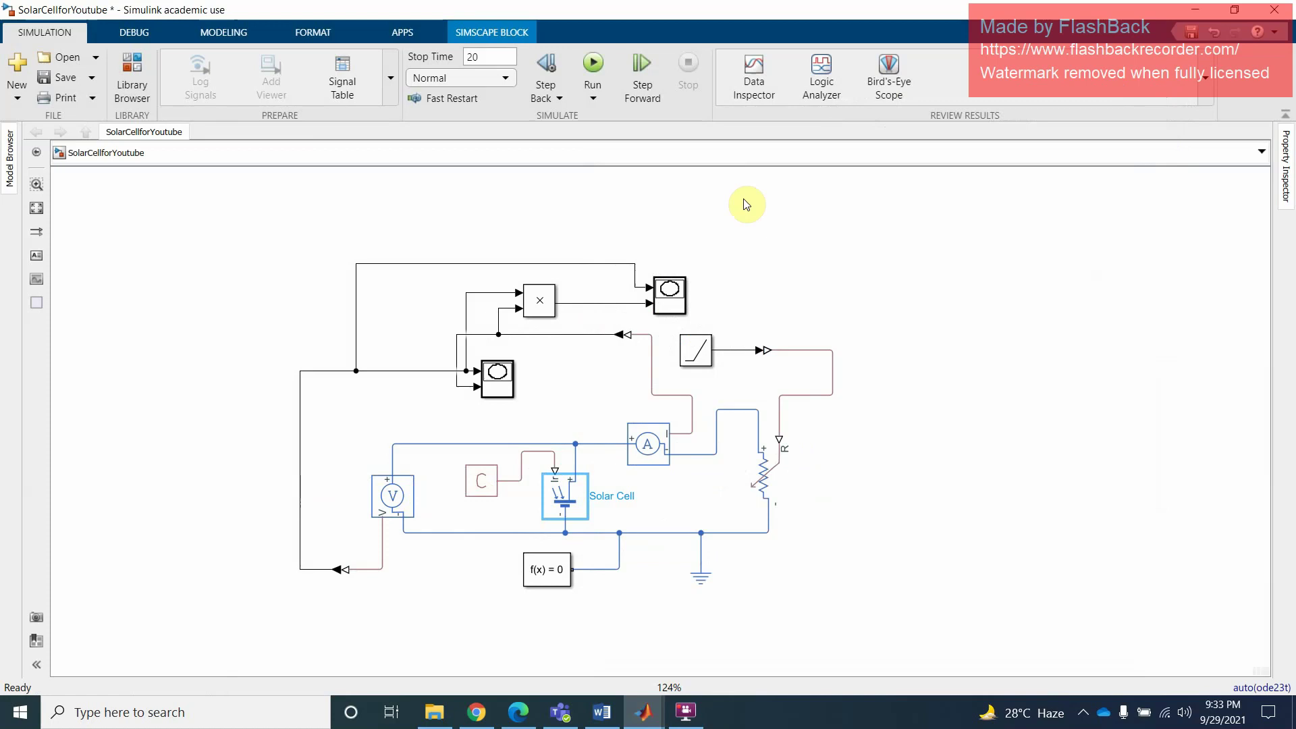
# Step: Open the PV_panel model from the PV_panel folder in exp2 VI solar cell
pyautogui.click(434, 713)
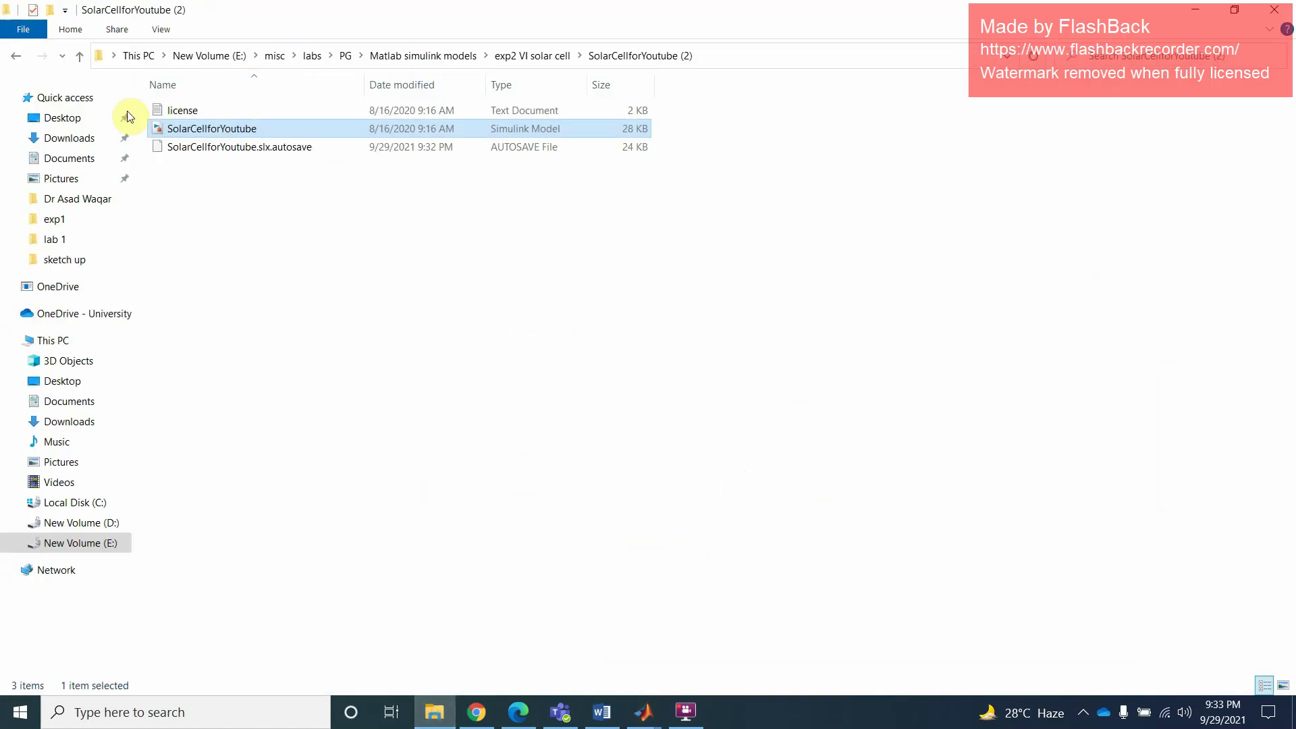
pyautogui.click(82, 66)
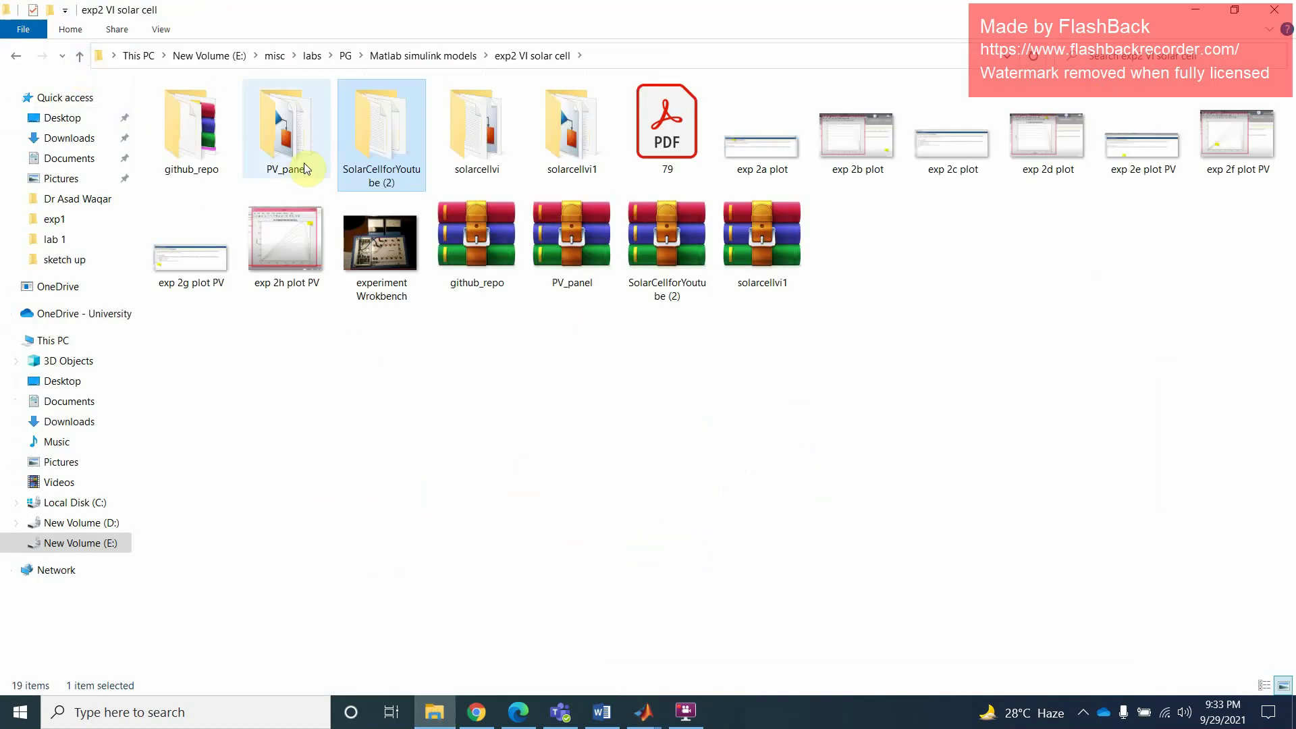
pyautogui.doubleClick(296, 140)
pyautogui.click(220, 134)
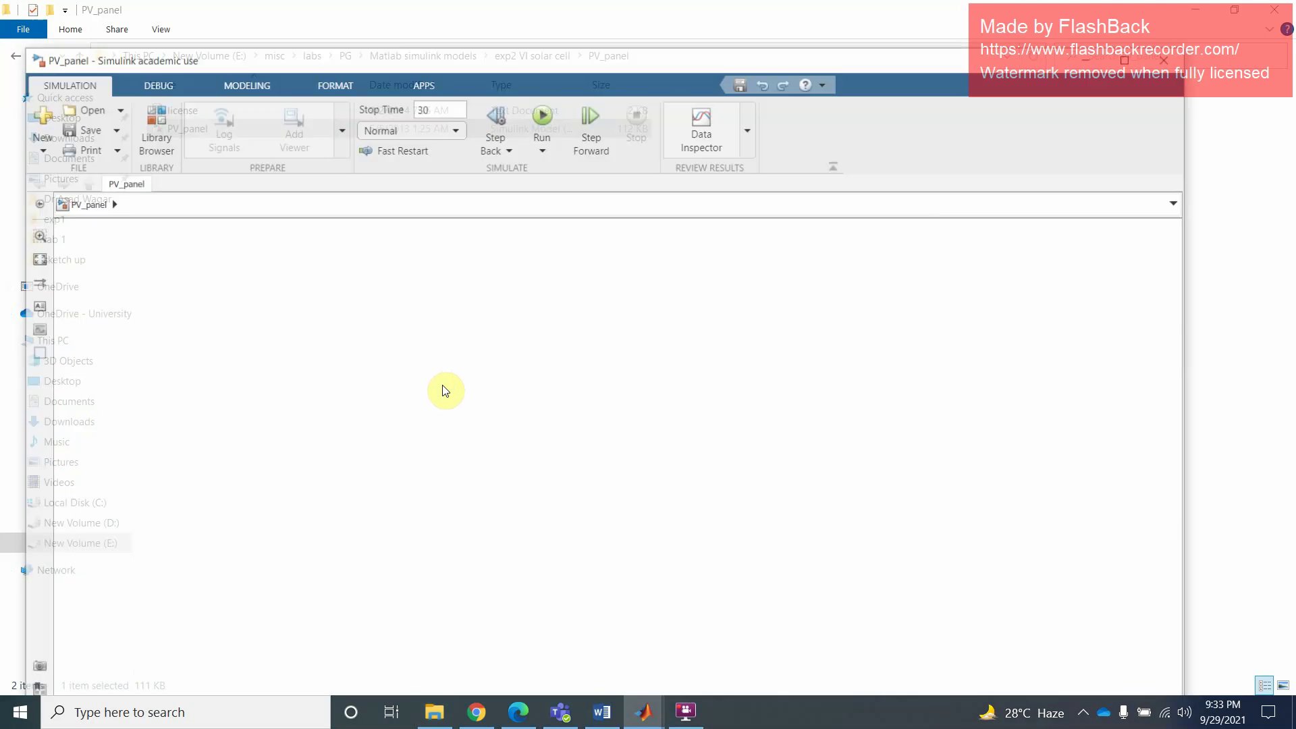
# Step: Maximize and run PV_panel, dismissing the simulation error report
pyautogui.click(1146, 69)
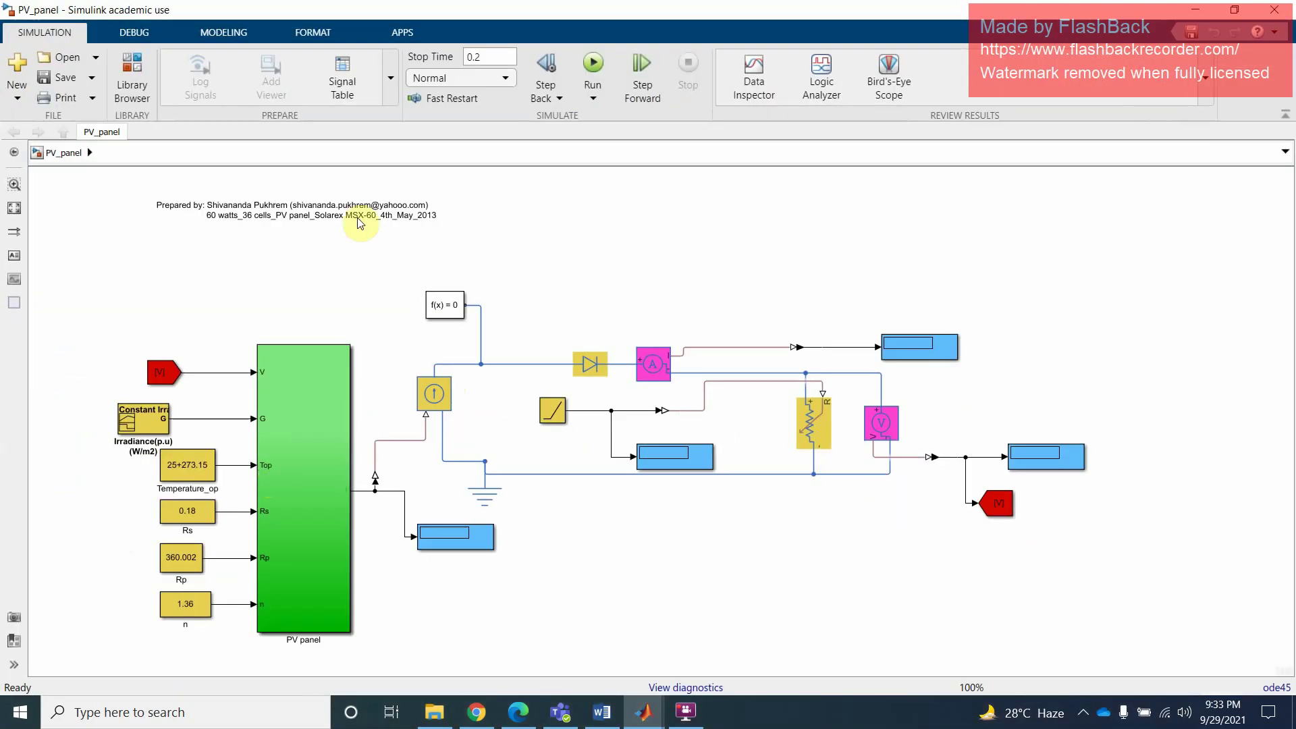
pyautogui.click(591, 71)
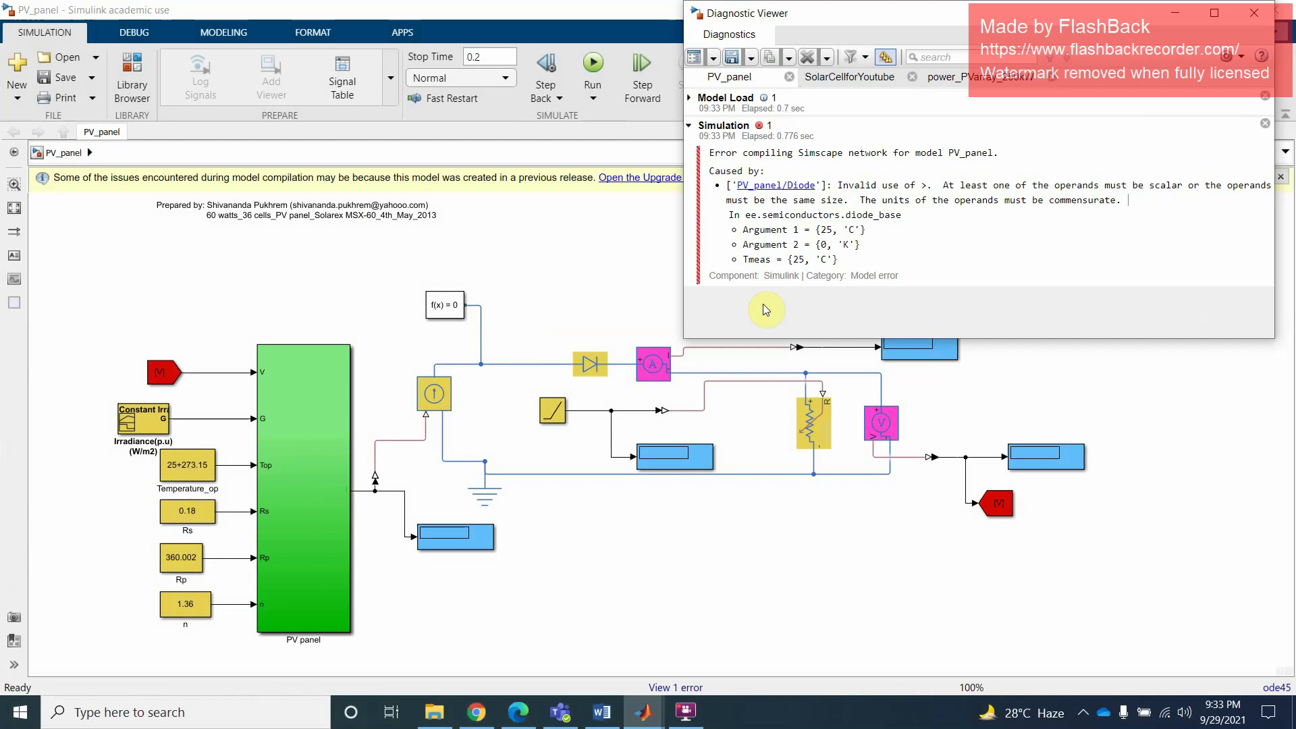
pyautogui.click(1254, 20)
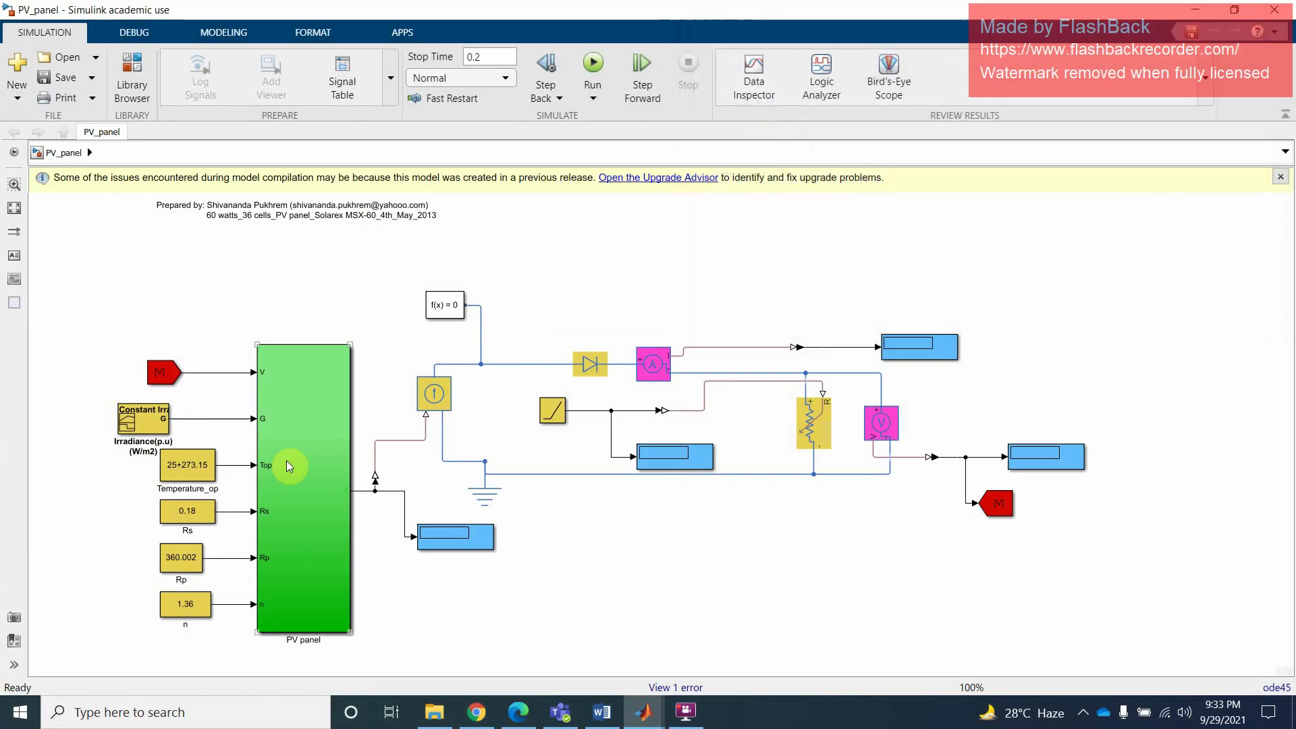
# Step: Open the PV panel subsystem and inspect the I={(Iph.Np)-Id-Ish} load-current annotation
pyautogui.click(131, 436)
pyautogui.click(277, 493)
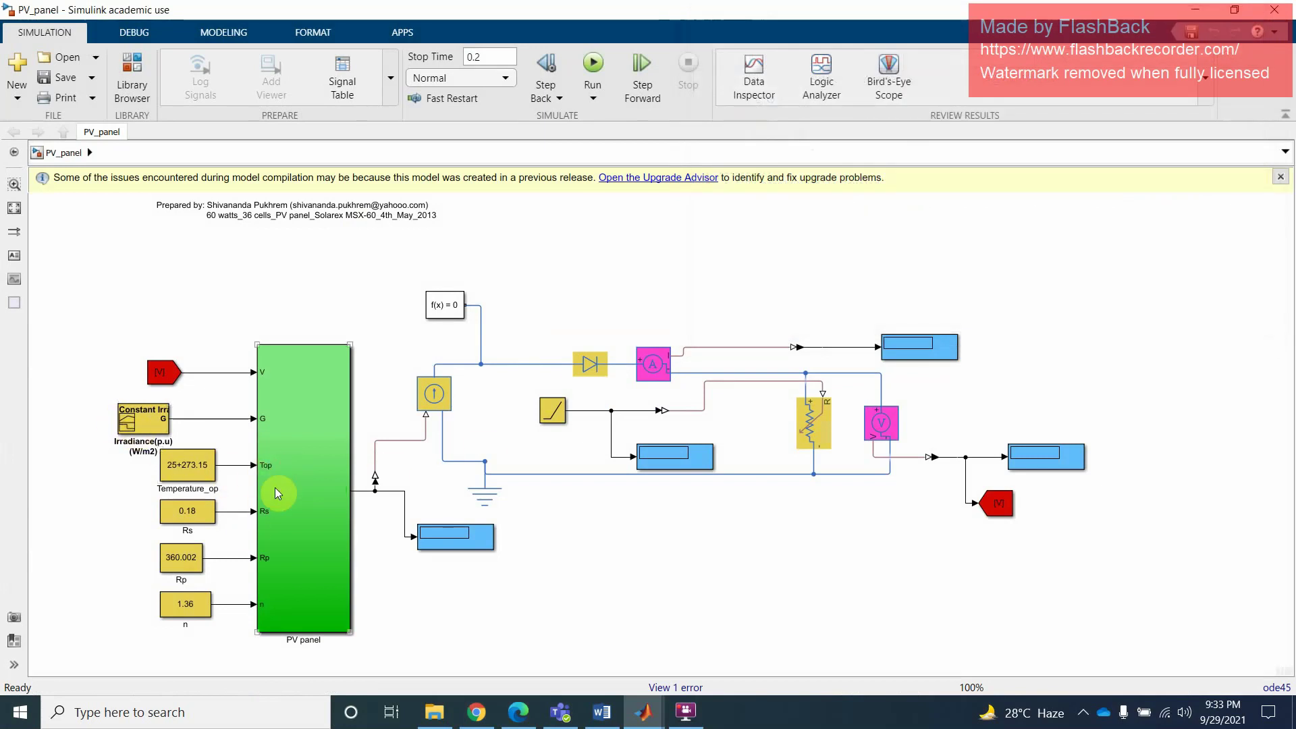
pyautogui.doubleClick(291, 486)
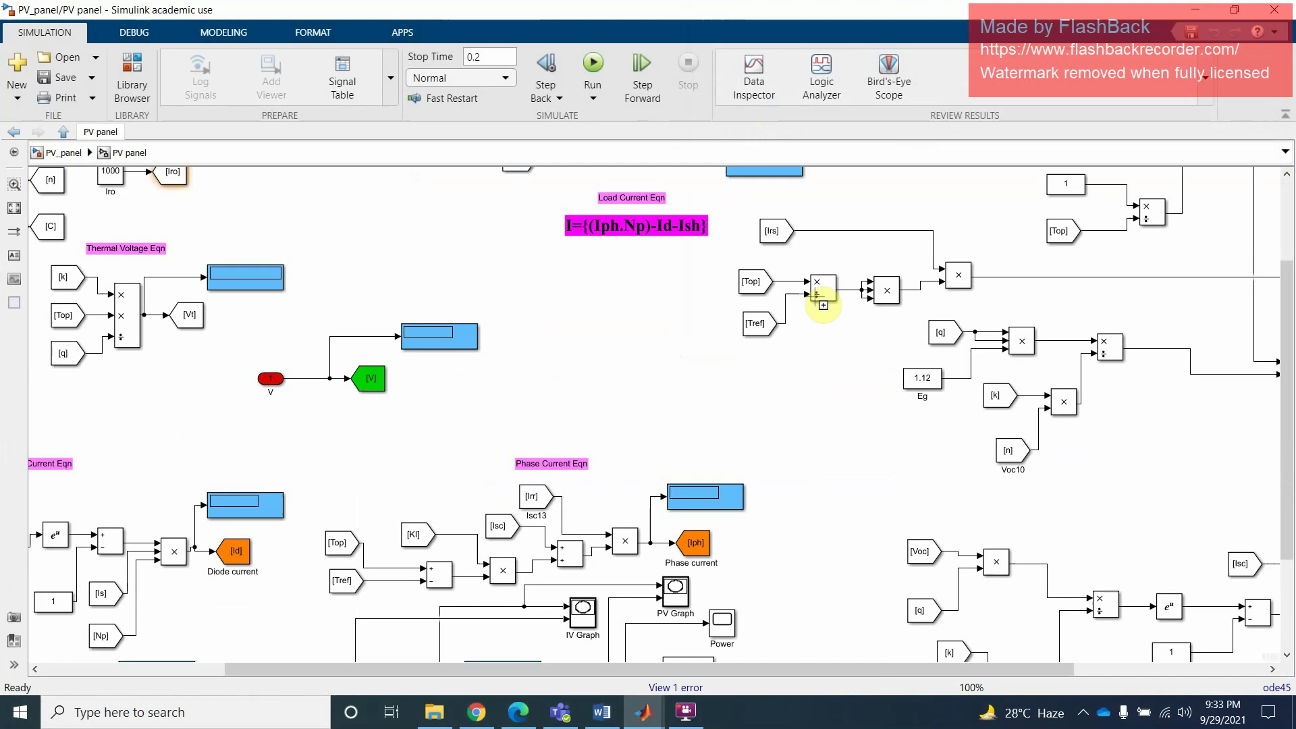
pyautogui.click(943, 333)
pyautogui.click(650, 224)
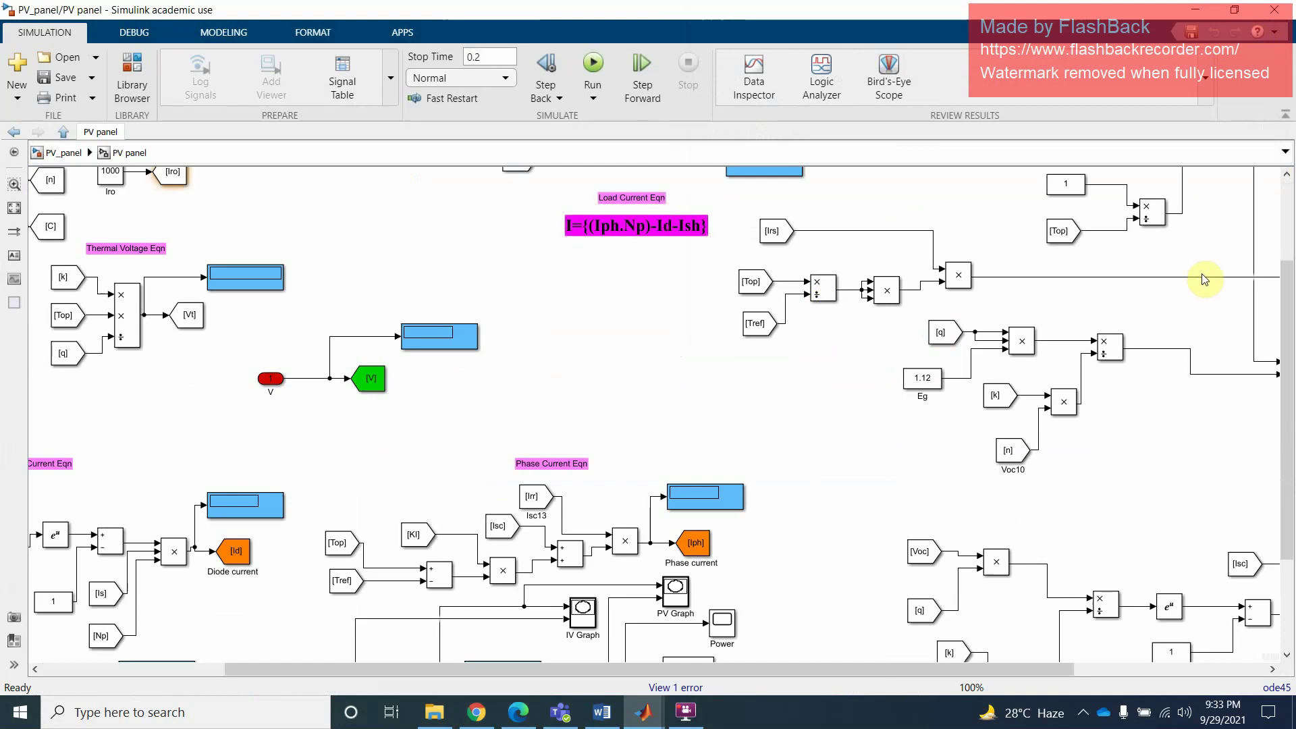
pyautogui.moveTo(1285, 318); pyautogui.dragTo(1285, 239)
pyautogui.click(646, 370)
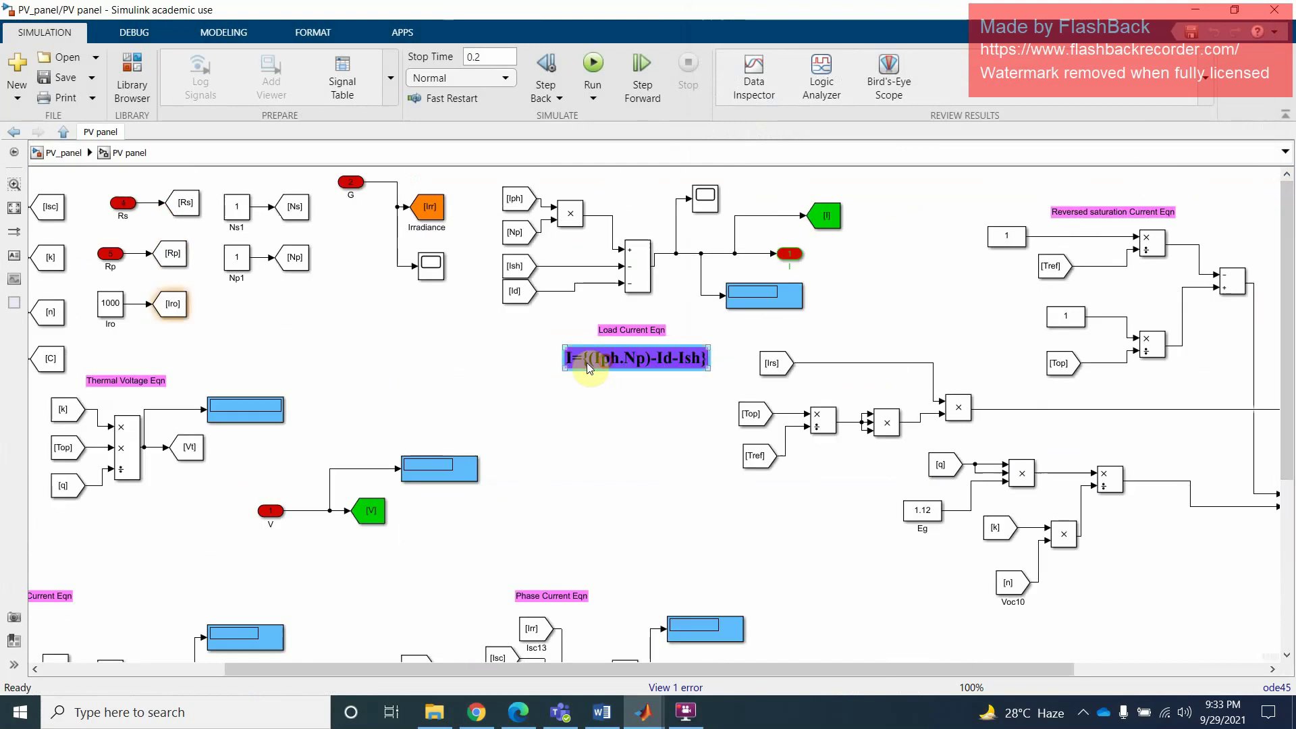
pyautogui.click(643, 413)
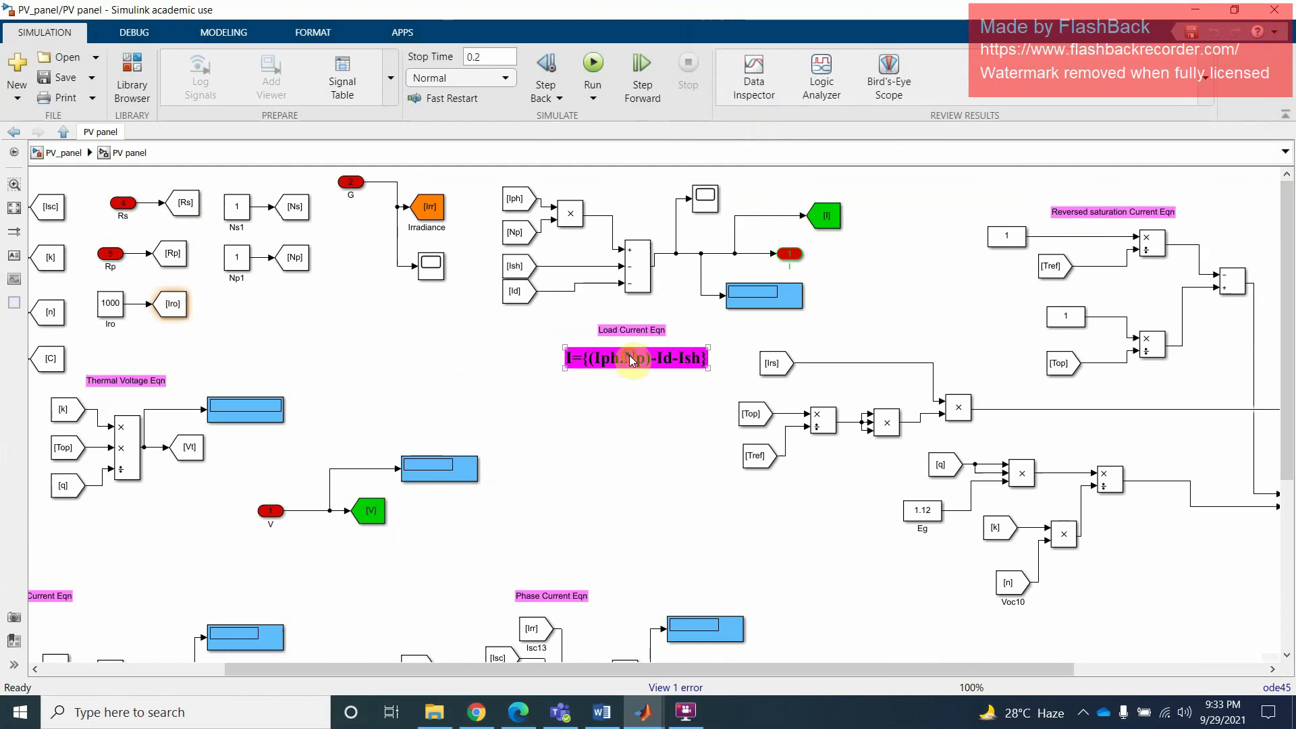
# Step: Review the Iph·Np product and current sum blocks, then return to File Explorer
pyautogui.click(599, 389)
pyautogui.click(553, 346)
pyautogui.click(577, 349)
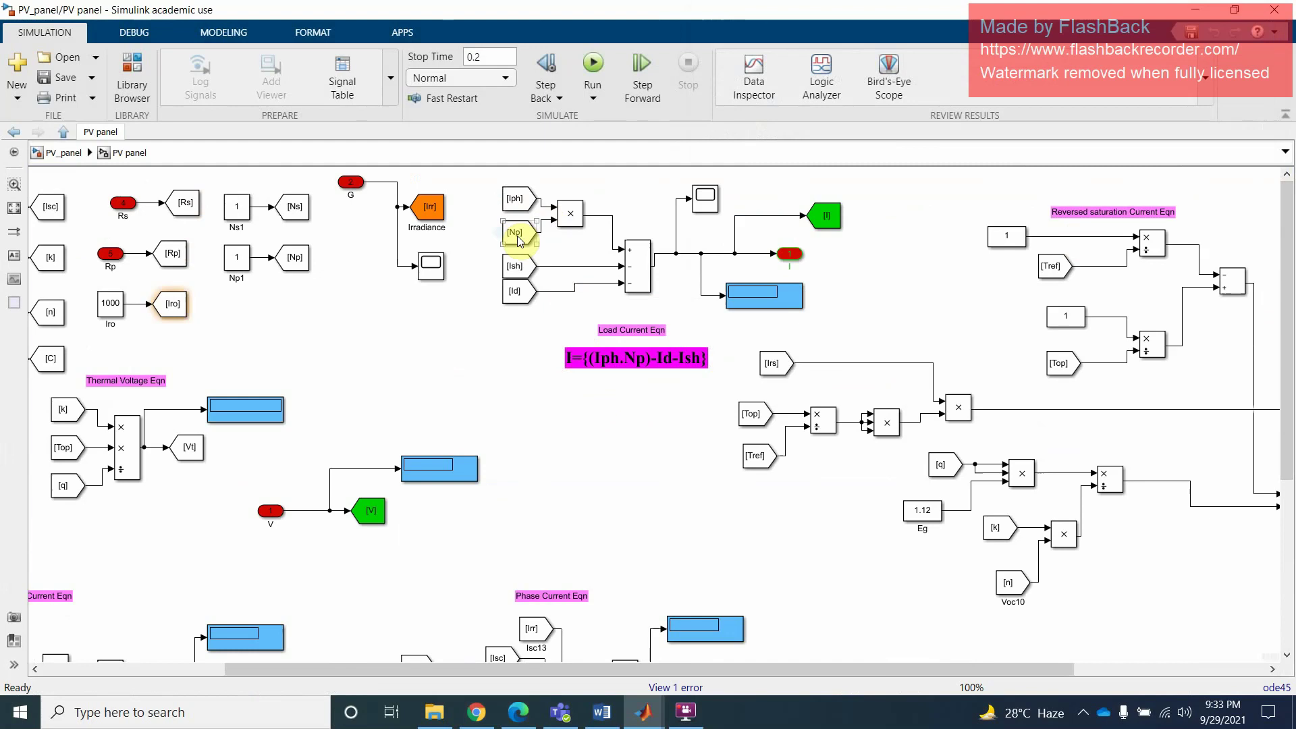
pyautogui.click(568, 221)
pyautogui.click(638, 270)
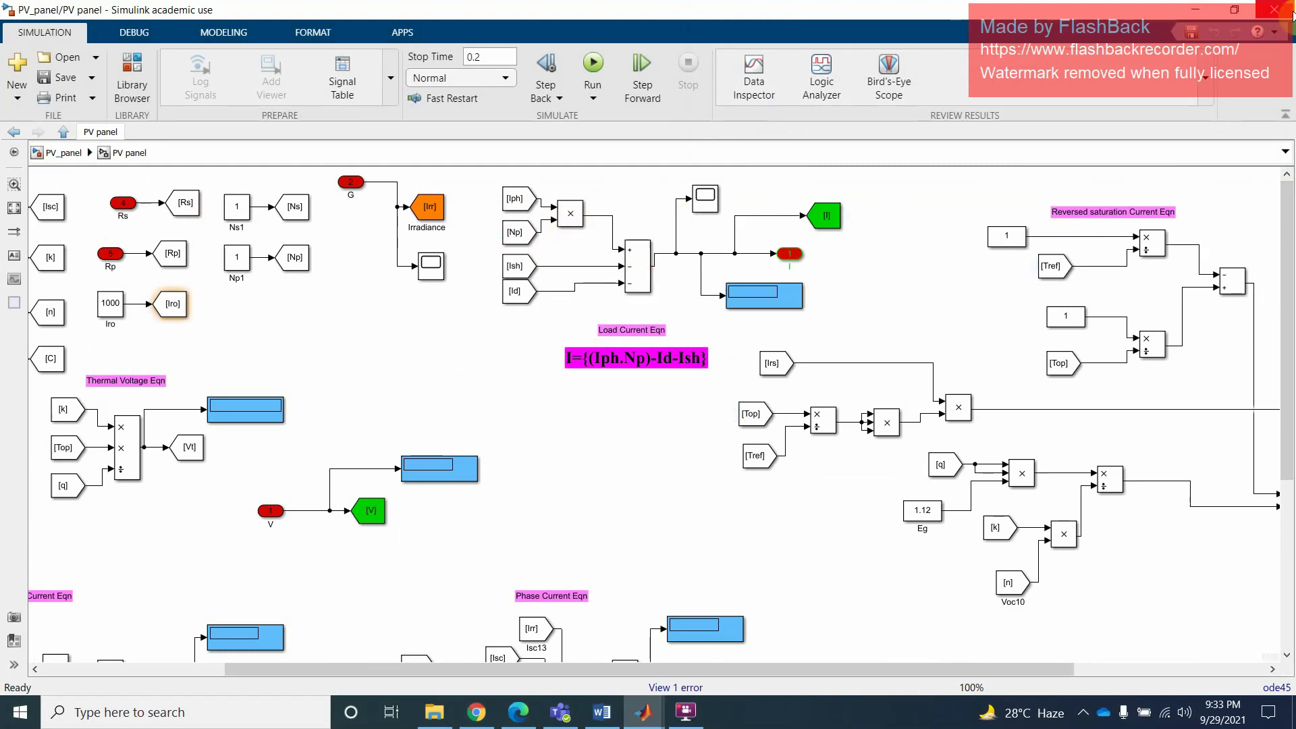
pyautogui.click(1286, 331)
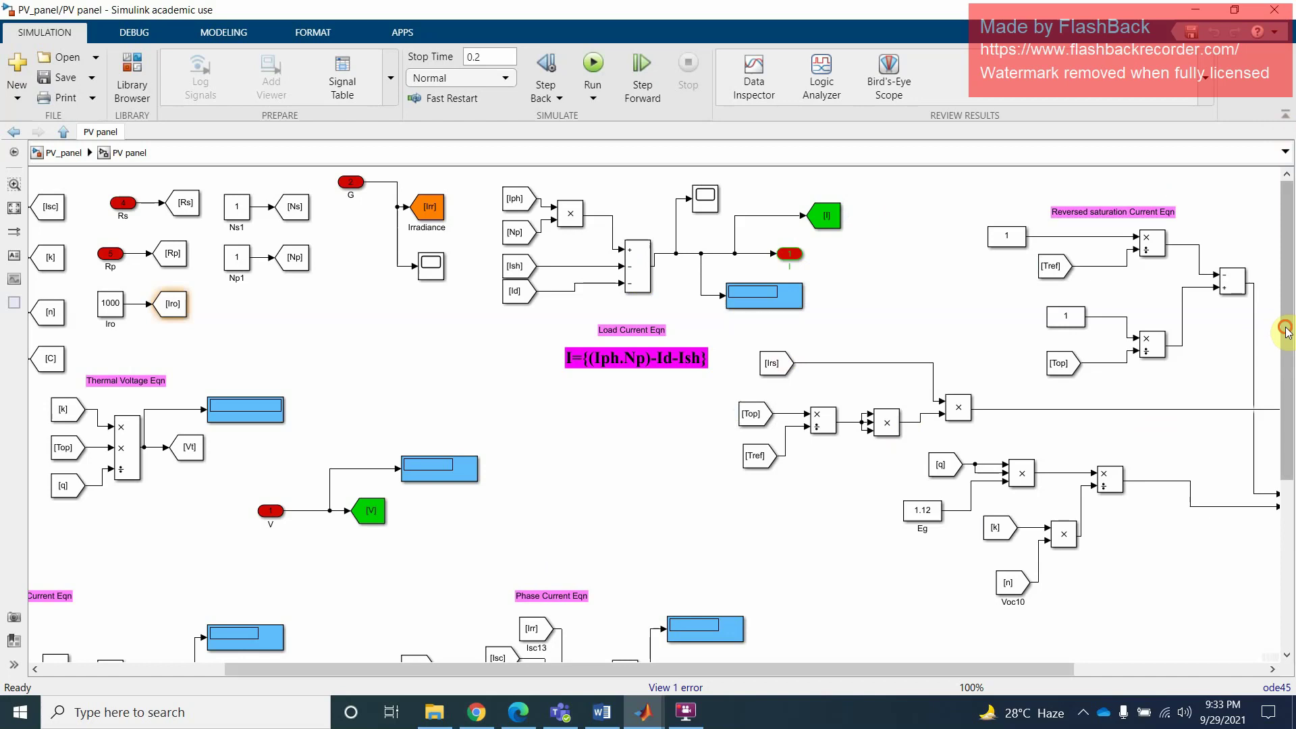
pyautogui.moveTo(1286, 331); pyautogui.dragTo(1286, 496)
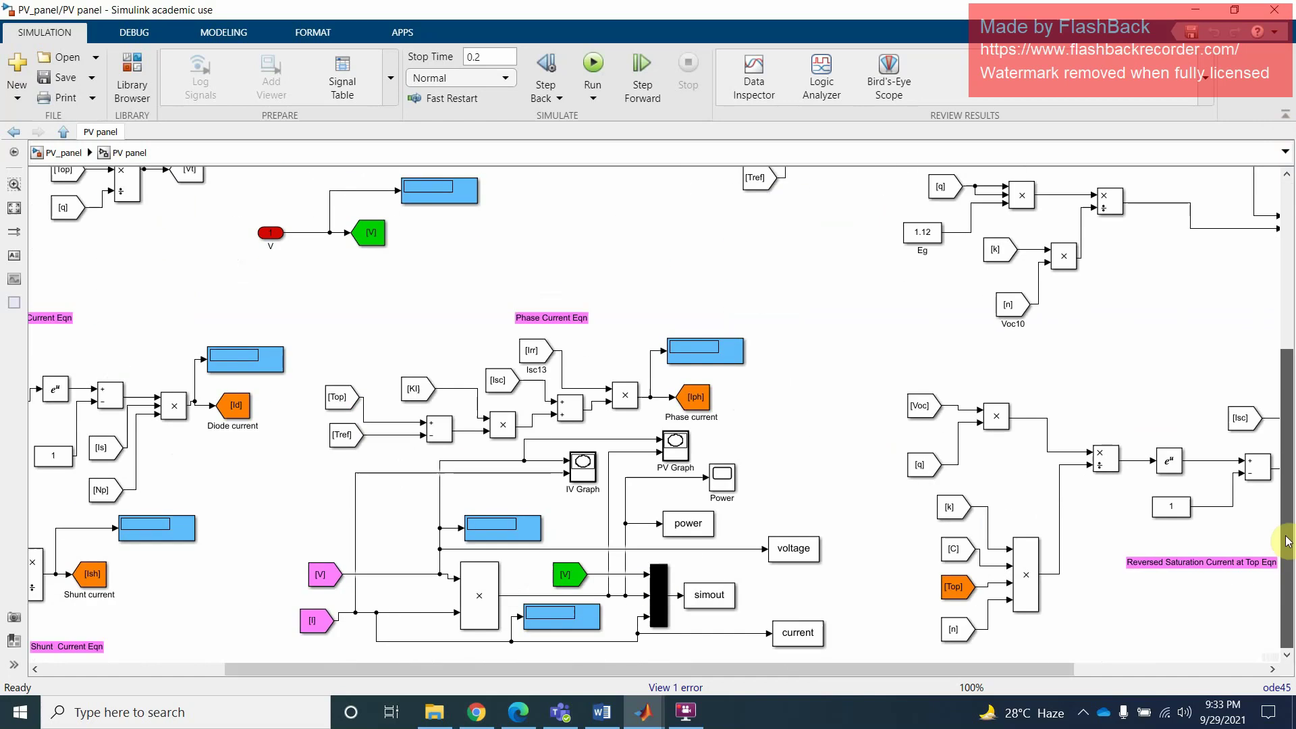
pyautogui.click(440, 719)
# Step: Go from exp2 VI solar cell through github_repo to Mathematical Model and open pv_module
pyautogui.click(80, 55)
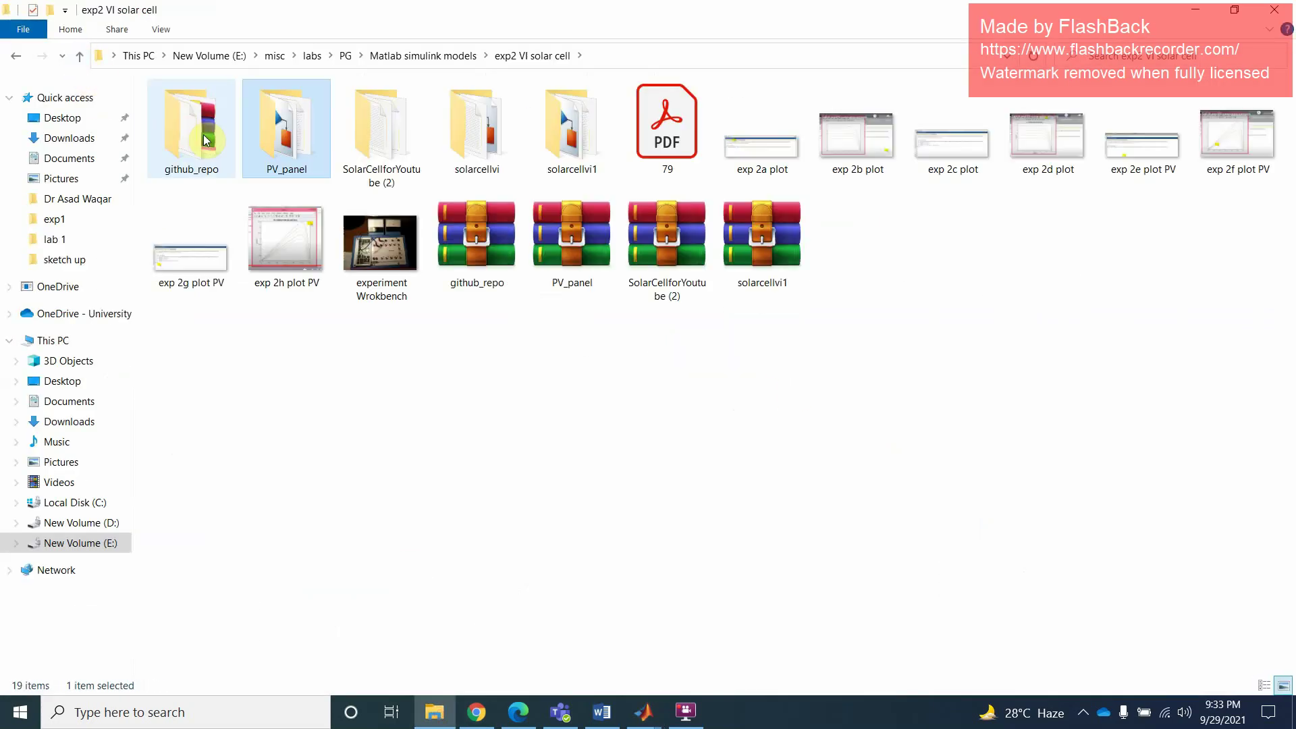
pyautogui.doubleClick(207, 141)
pyautogui.doubleClick(217, 116)
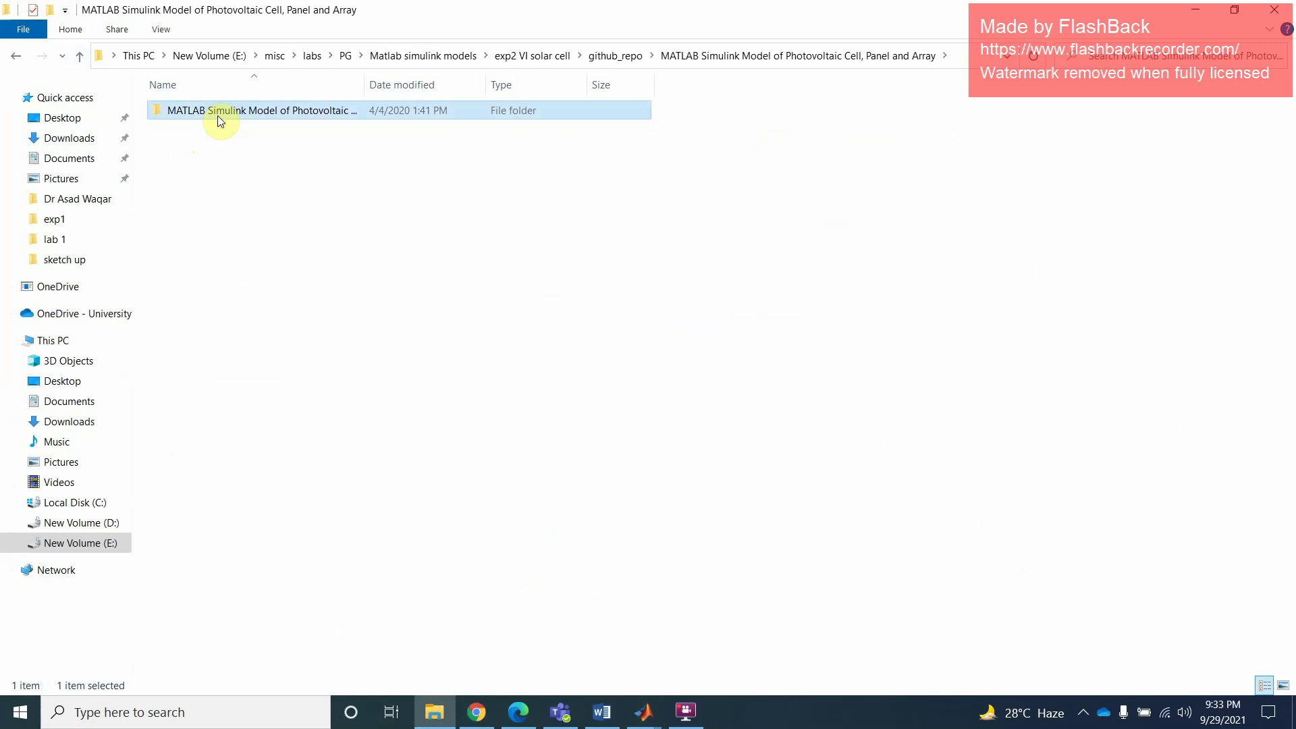
pyautogui.doubleClick(218, 115)
pyautogui.doubleClick(216, 116)
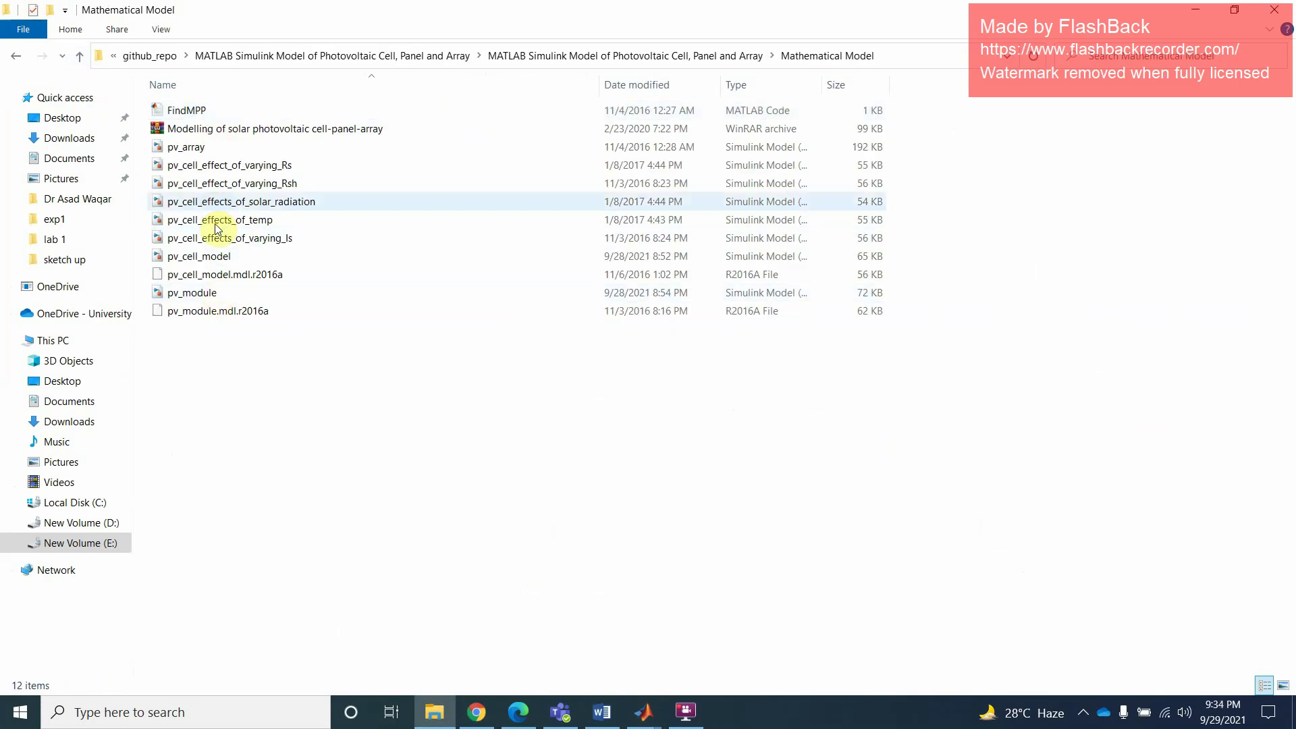
pyautogui.doubleClick(211, 294)
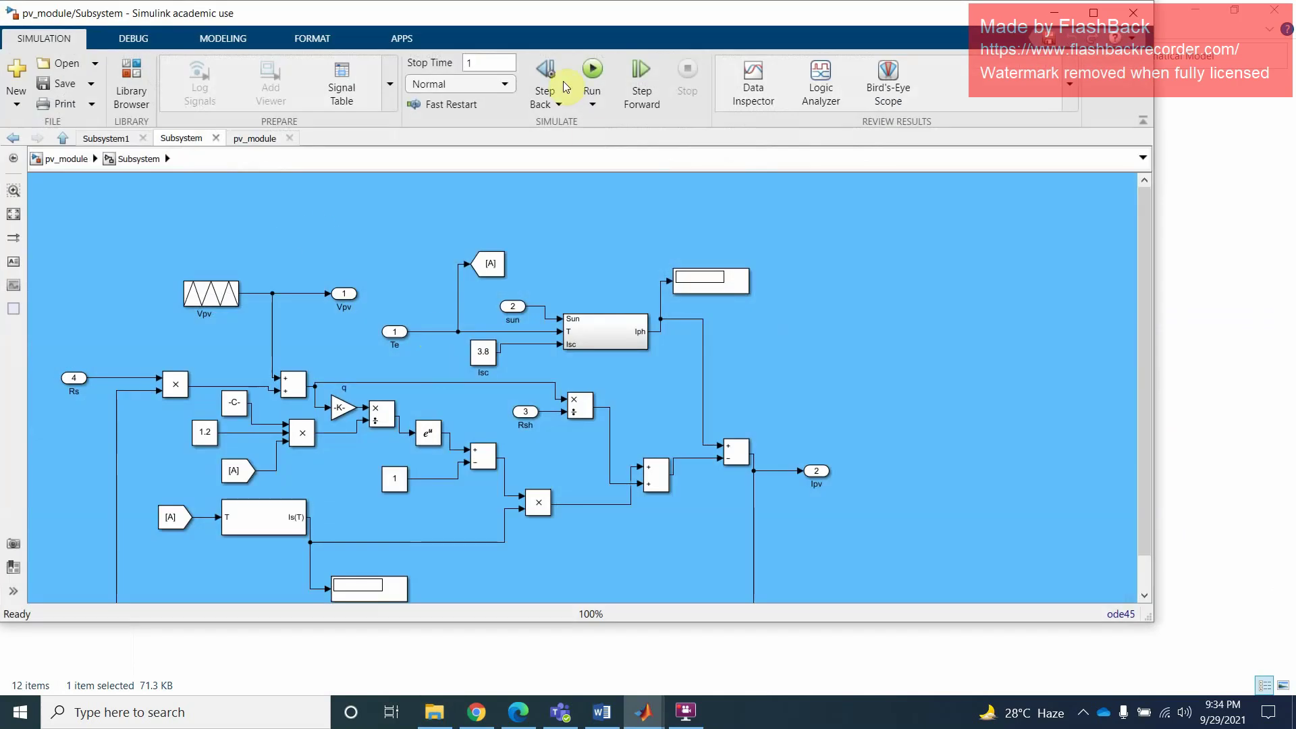
# Step: Simulate pv_module, spread out its I-V and PV power plots, then close them and minimize Simulink
pyautogui.click(594, 70)
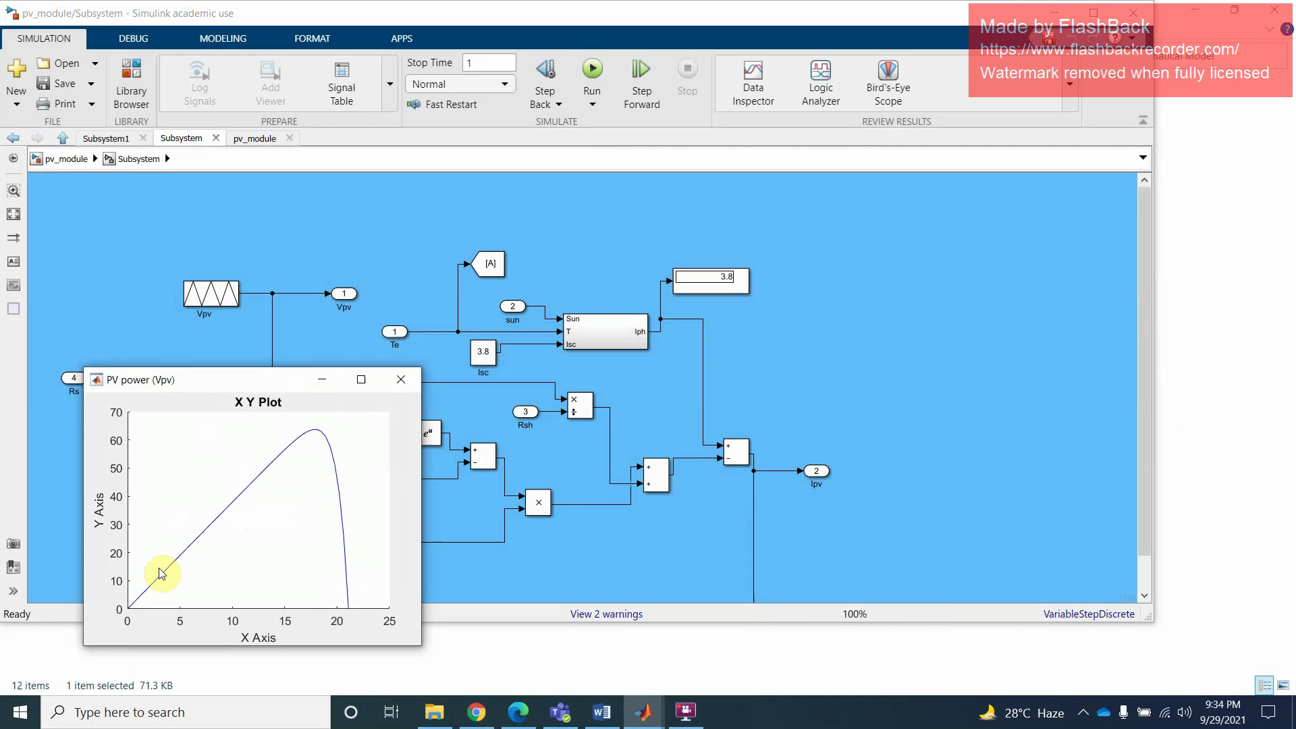
pyautogui.moveTo(299, 378); pyautogui.dragTo(1018, 254)
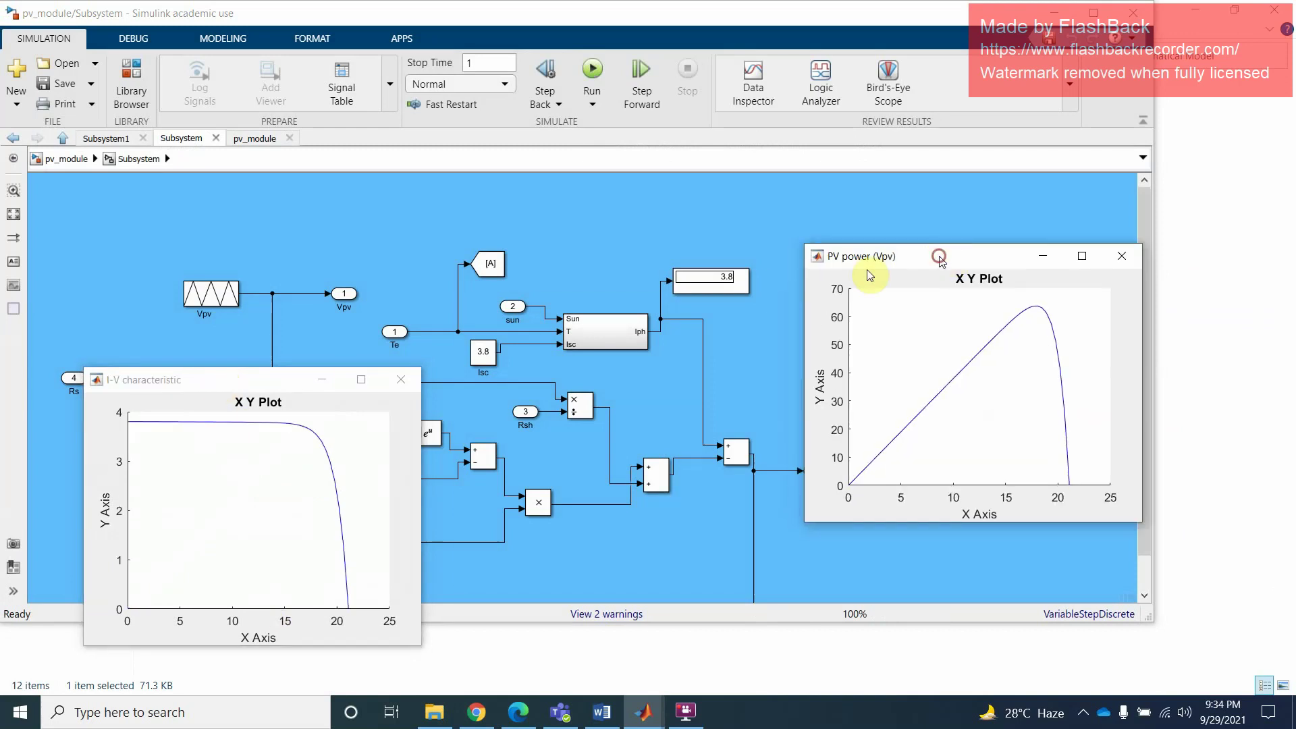
pyautogui.moveTo(248, 376); pyautogui.dragTo(694, 206)
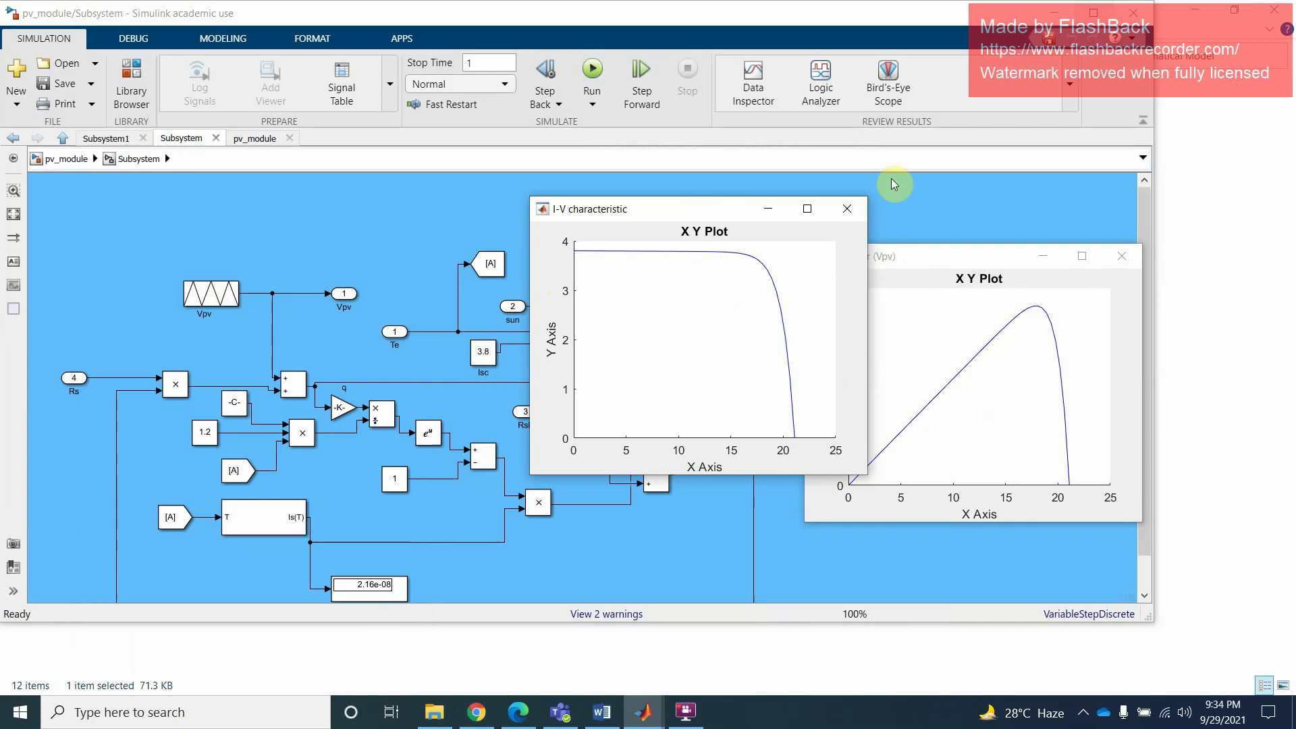
pyautogui.click(845, 214)
pyautogui.click(1122, 256)
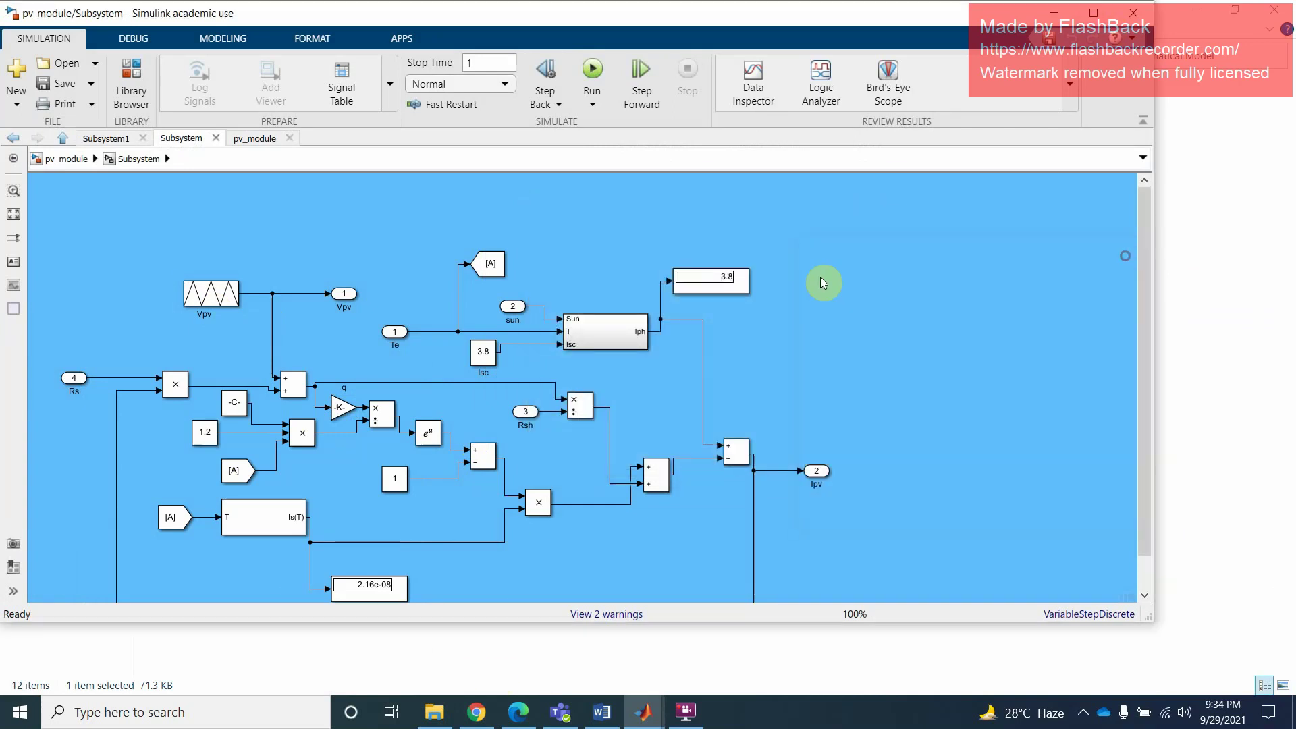
pyautogui.click(1055, 12)
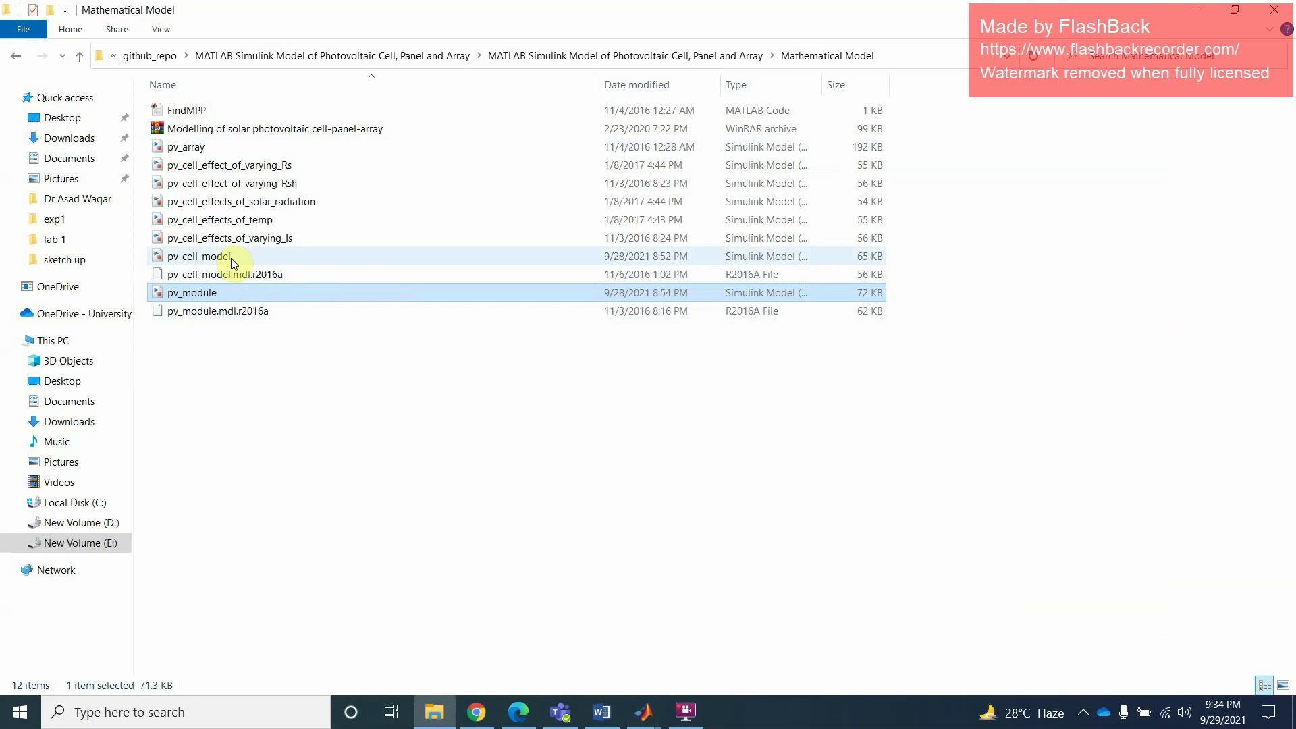
# Step: Open and run pv_cell_effects_of_temp, arranging the PV power and I-V characteristic plots
pyautogui.click(233, 221)
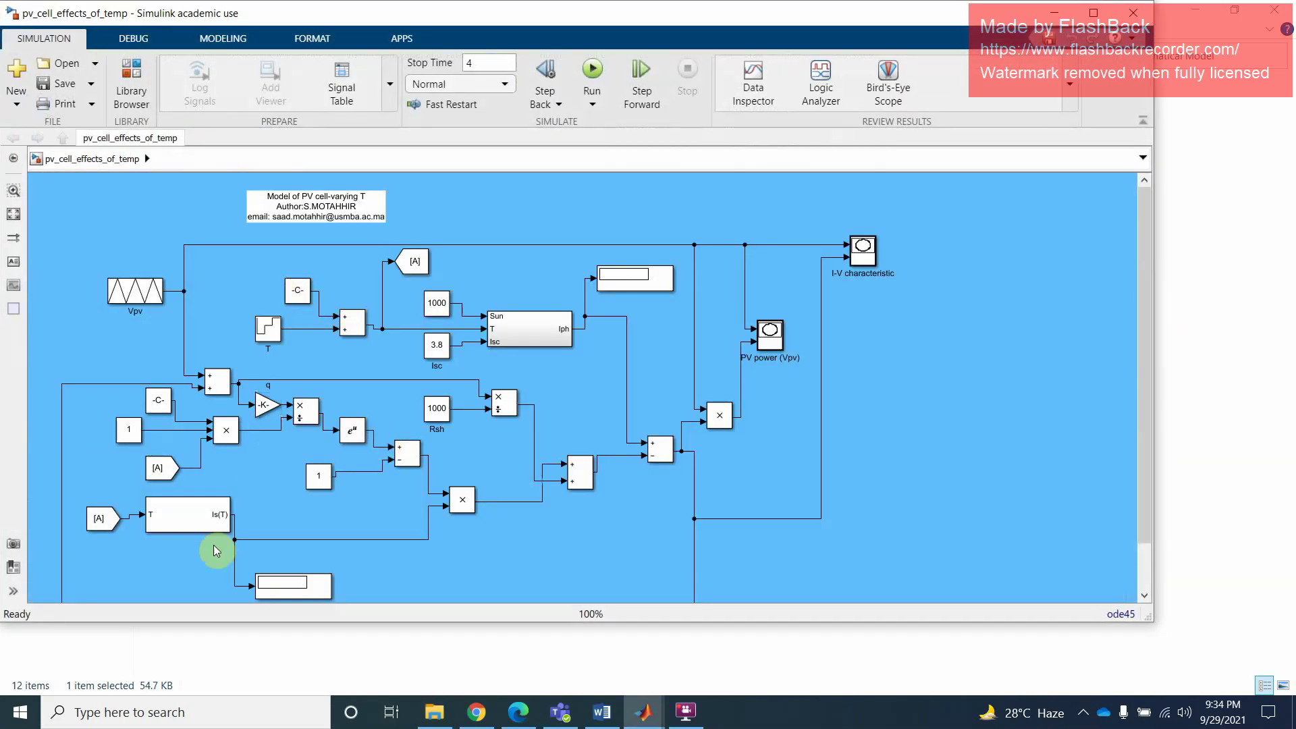
pyautogui.click(592, 71)
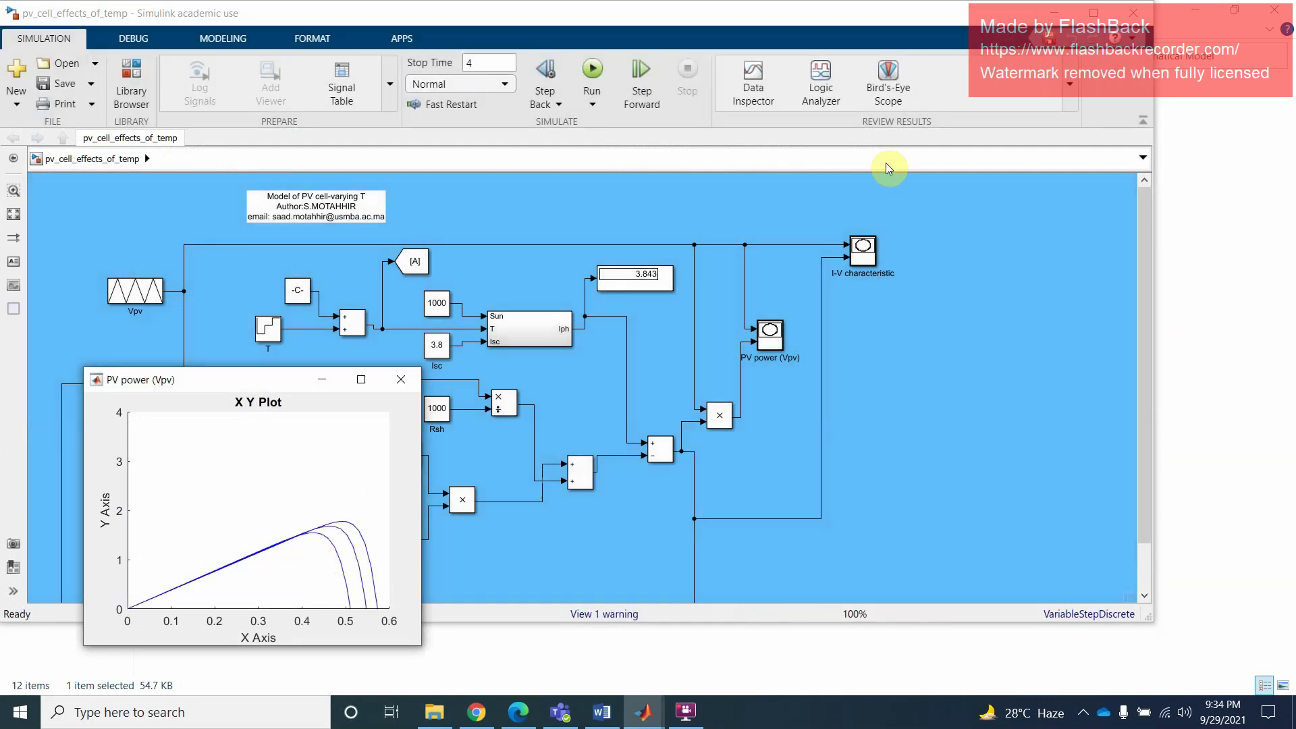
pyautogui.moveTo(228, 389); pyautogui.dragTo(871, 236)
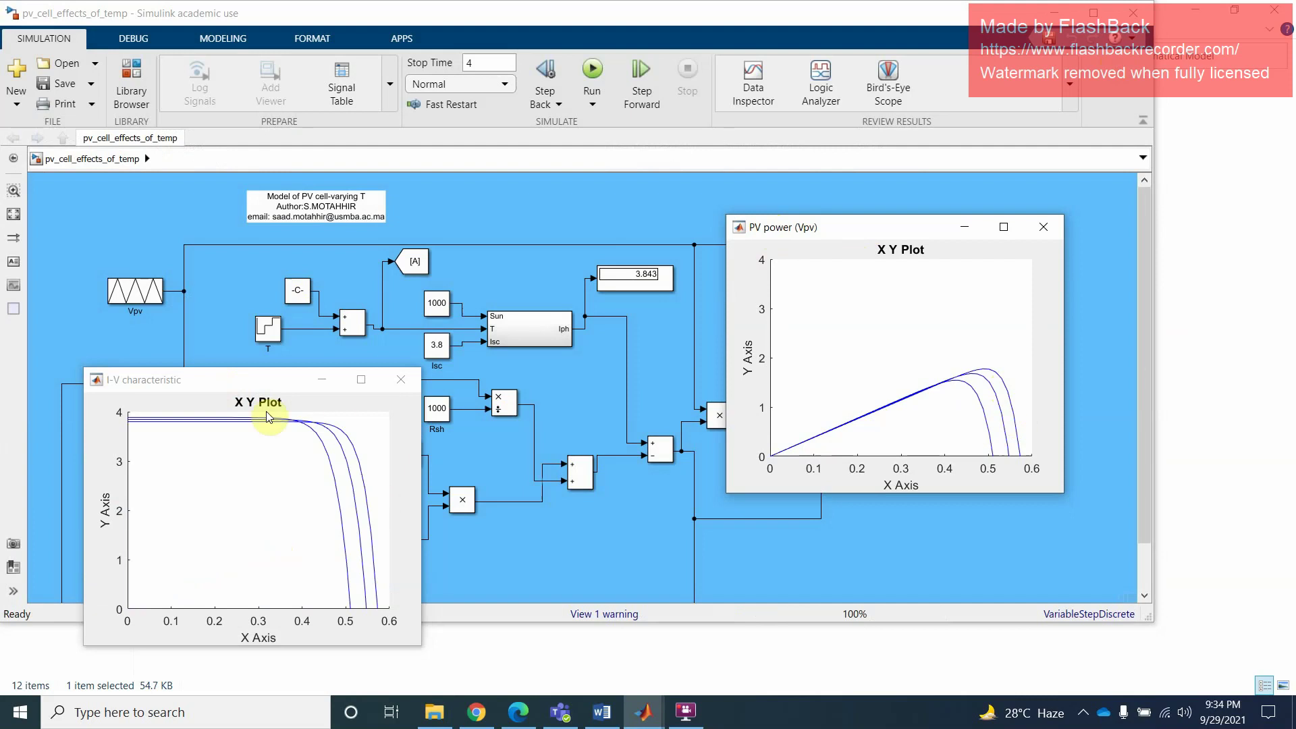
pyautogui.moveTo(255, 380); pyautogui.dragTo(507, 299)
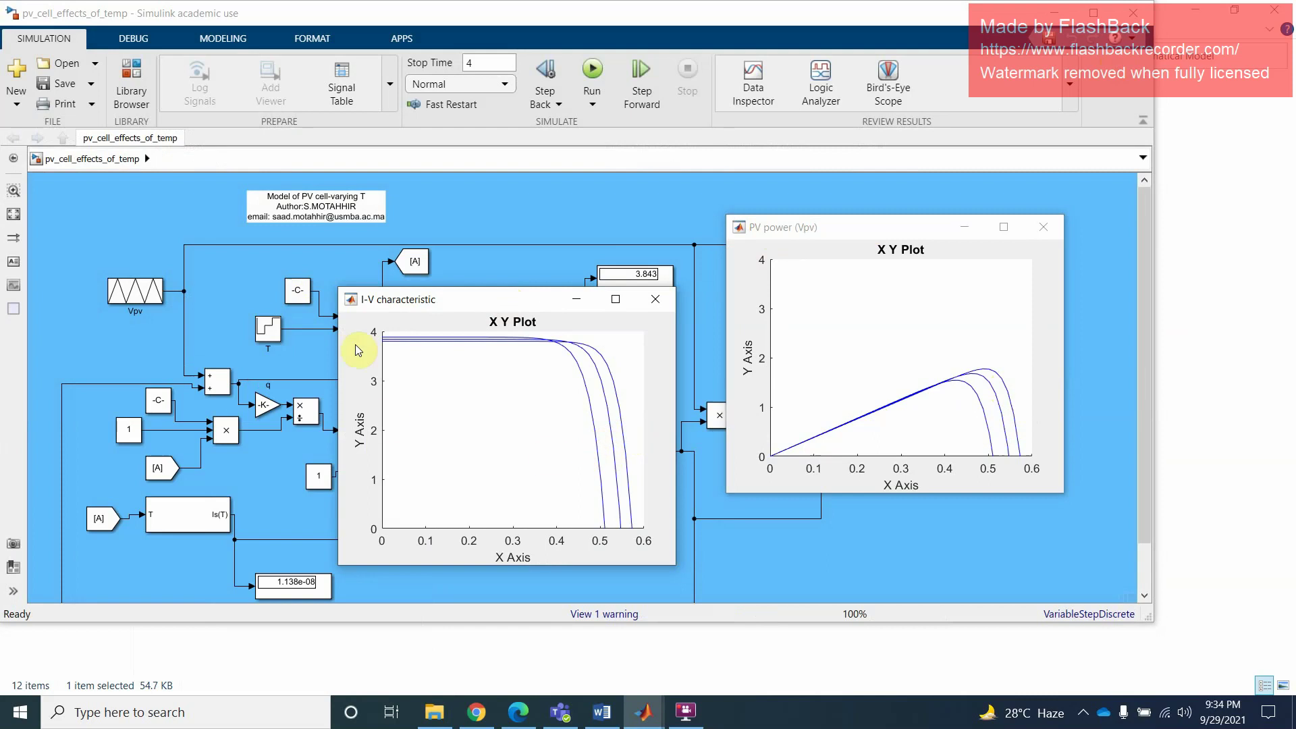
pyautogui.moveTo(481, 307); pyautogui.dragTo(971, 287)
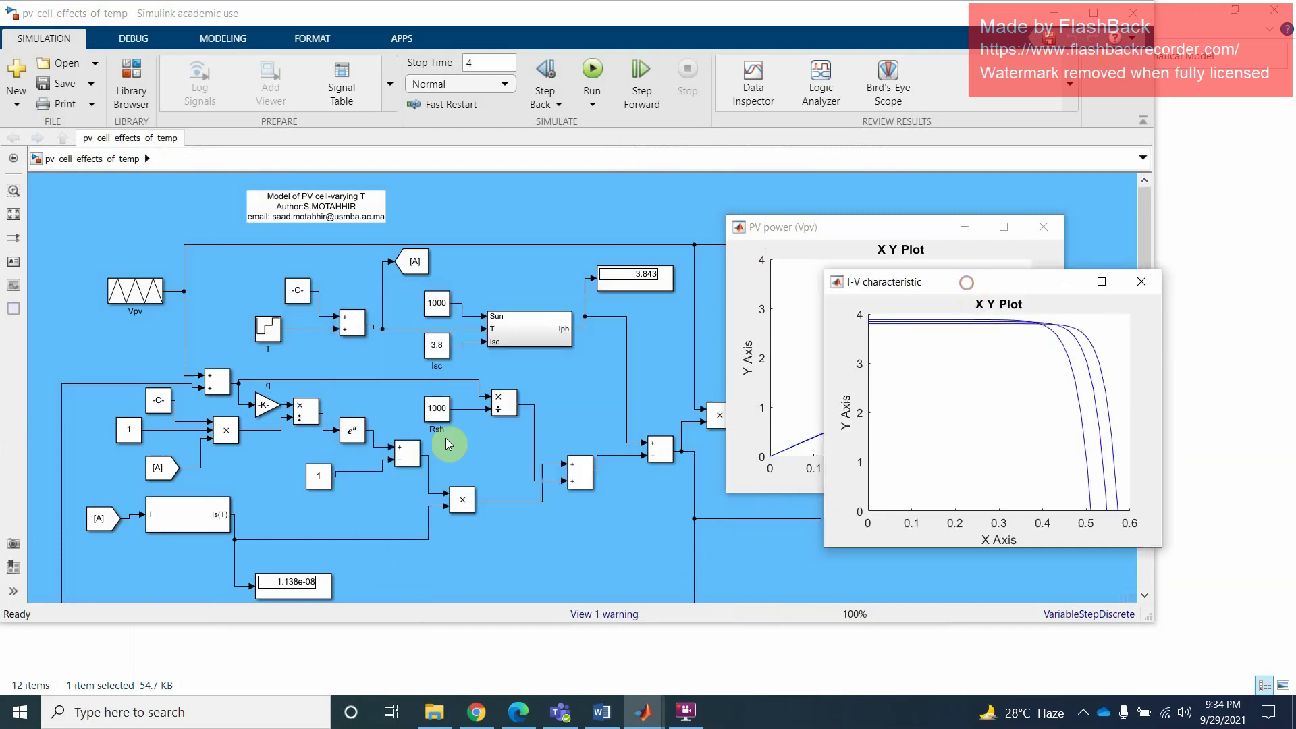
pyautogui.click(329, 584)
pyautogui.click(437, 409)
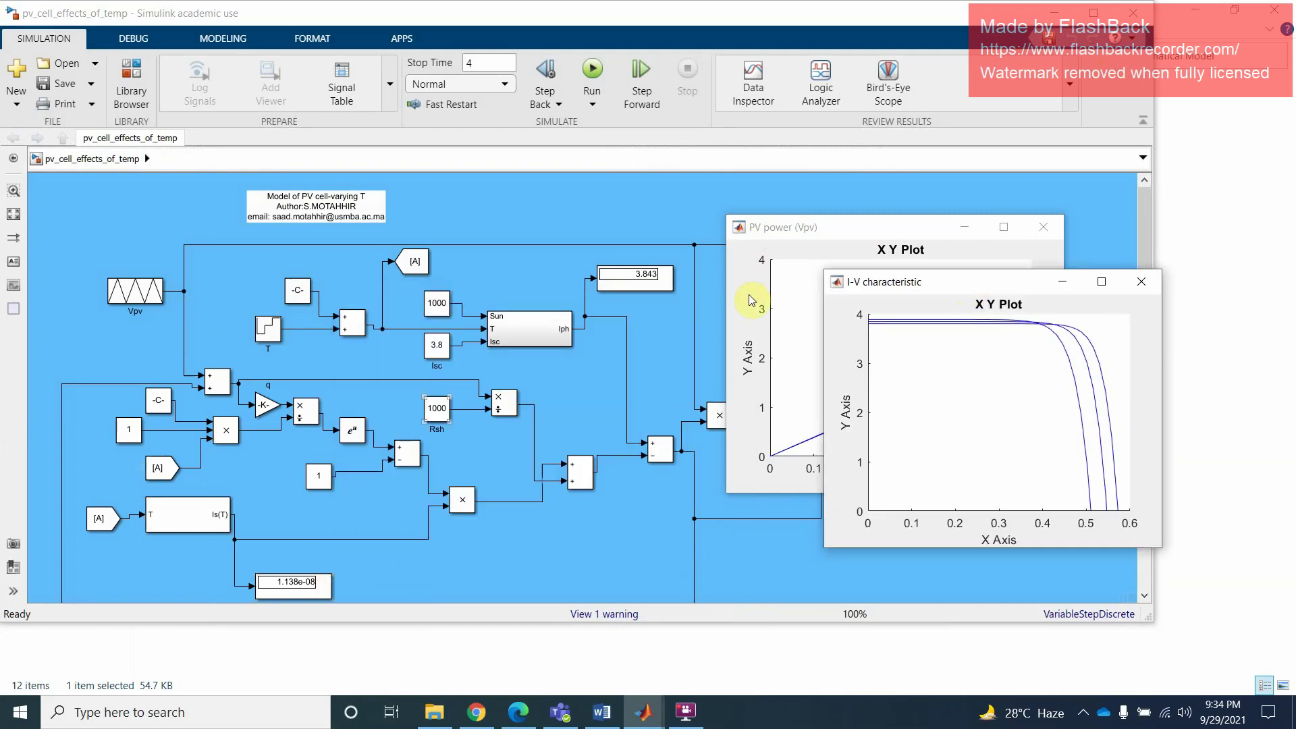
pyautogui.moveTo(812, 232); pyautogui.dragTo(769, 570)
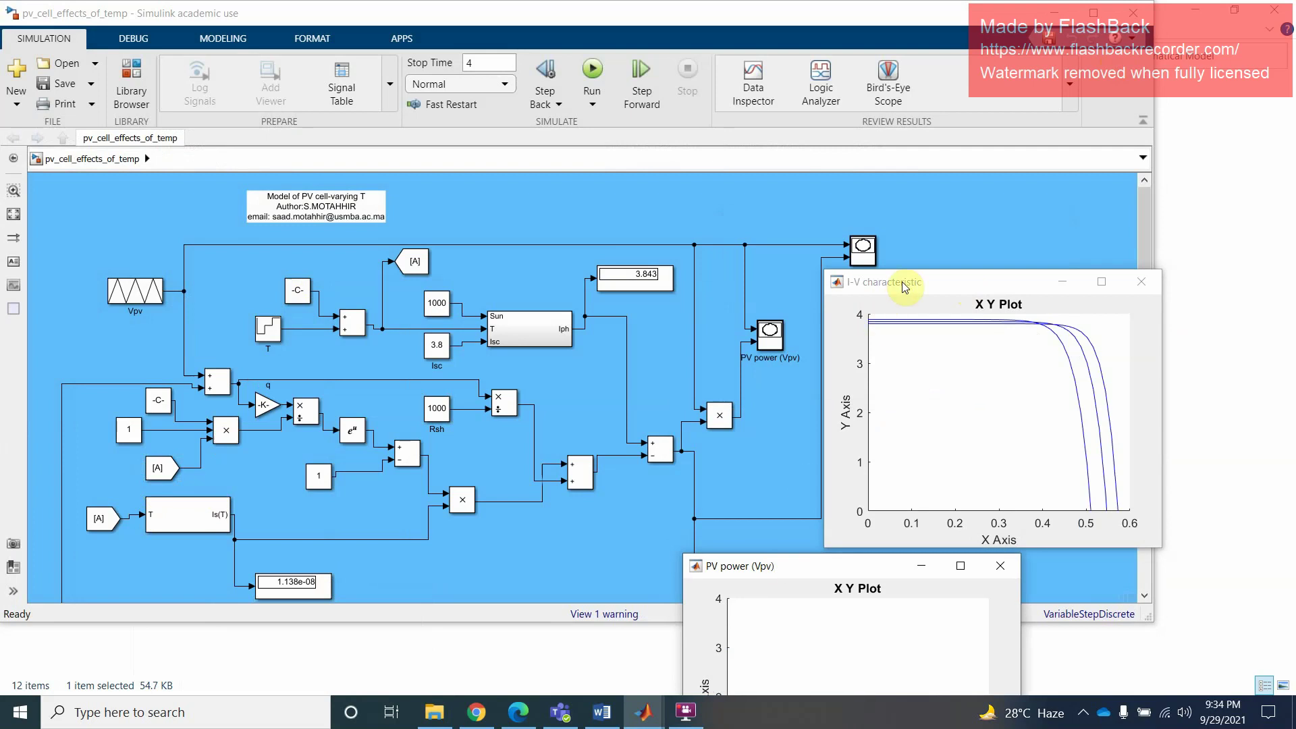
pyautogui.moveTo(905, 287); pyautogui.dragTo(603, 486)
# Step: Inspect the PV power scope, 273.15 constant and T block [25 50 75] parameters unchanged
pyautogui.click(771, 337)
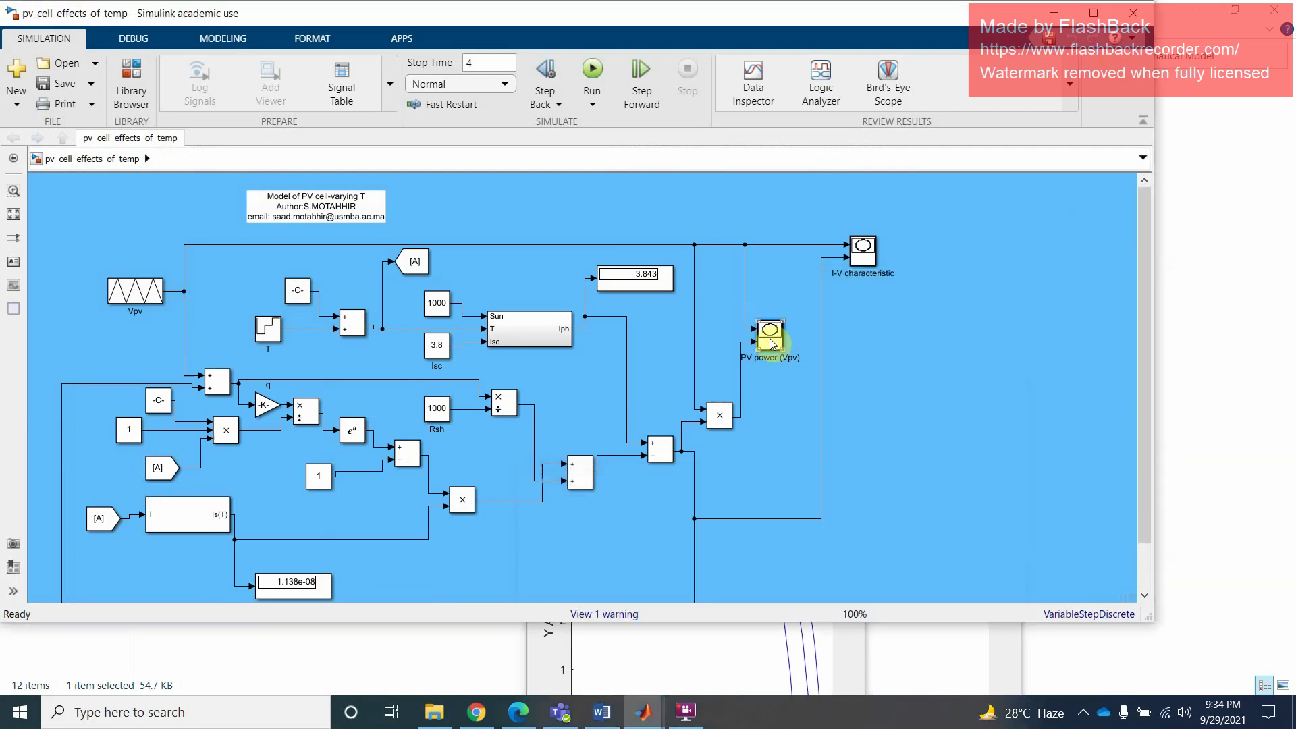
pyautogui.doubleClick(771, 338)
pyautogui.click(1009, 521)
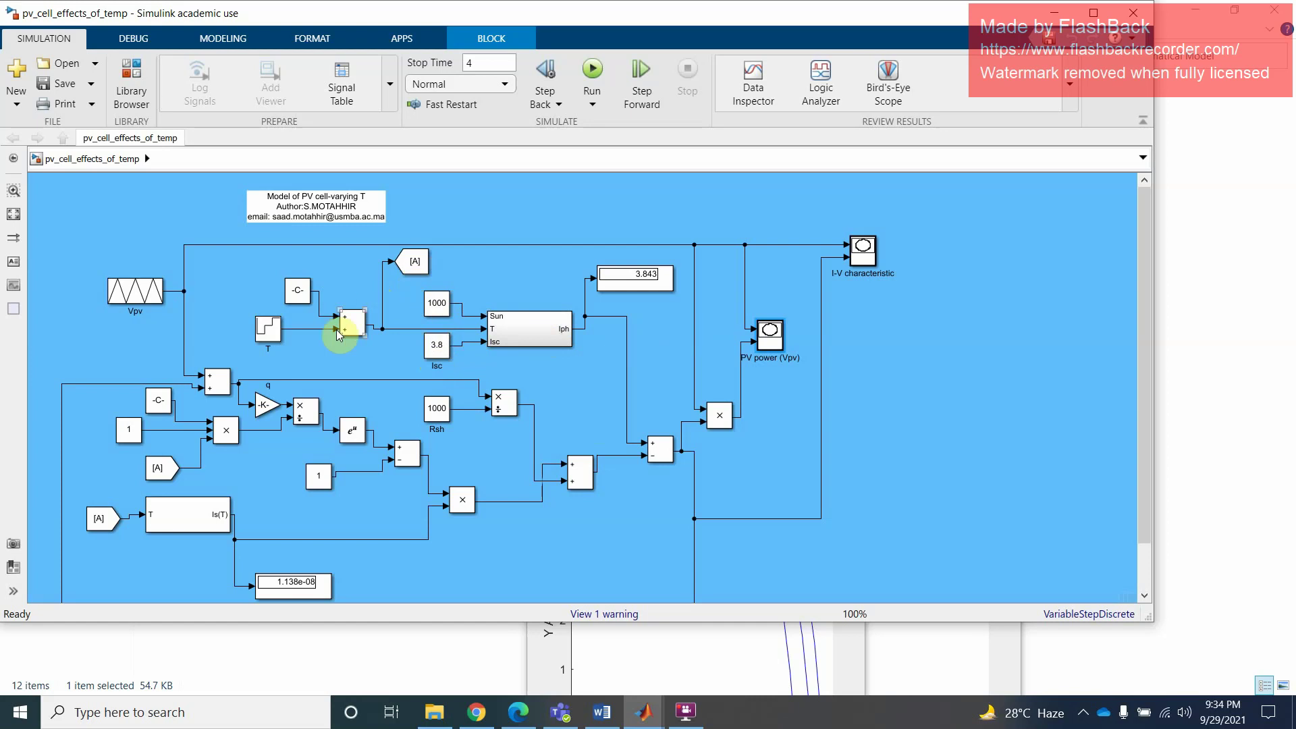
pyautogui.doubleClick(298, 290)
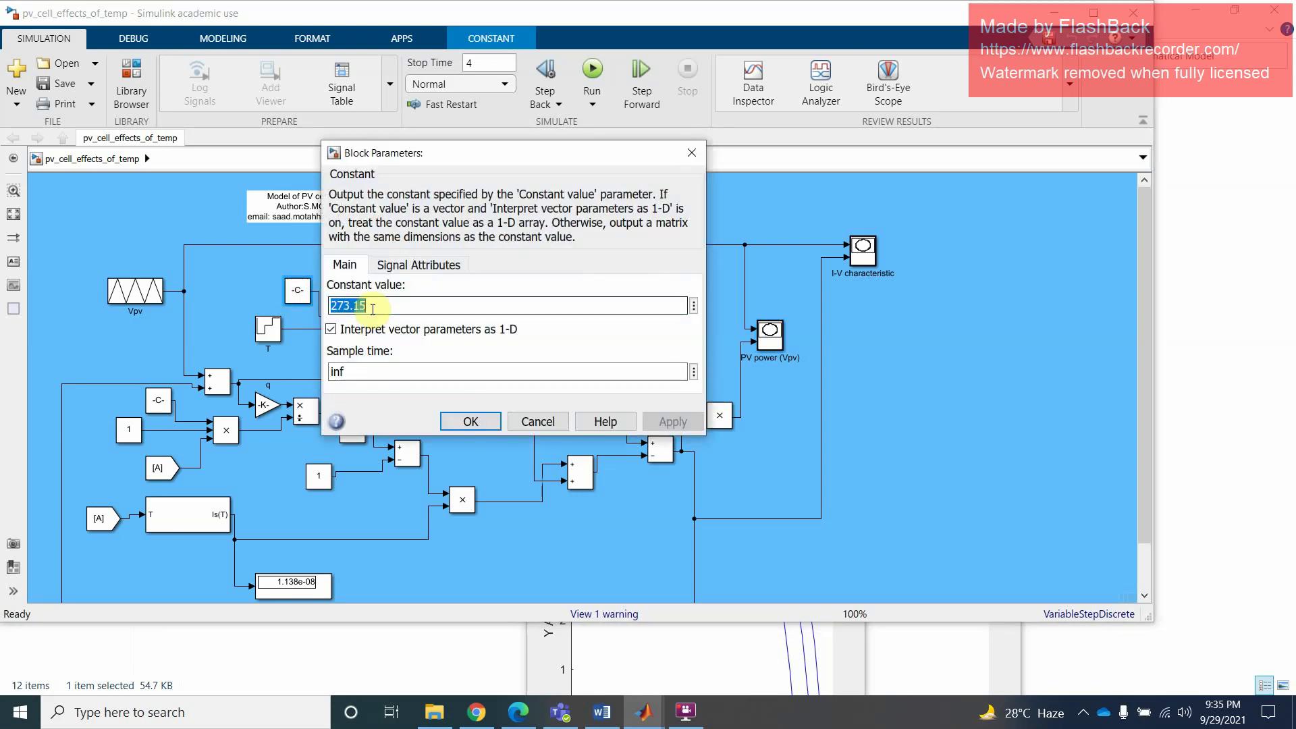
pyautogui.click(372, 308)
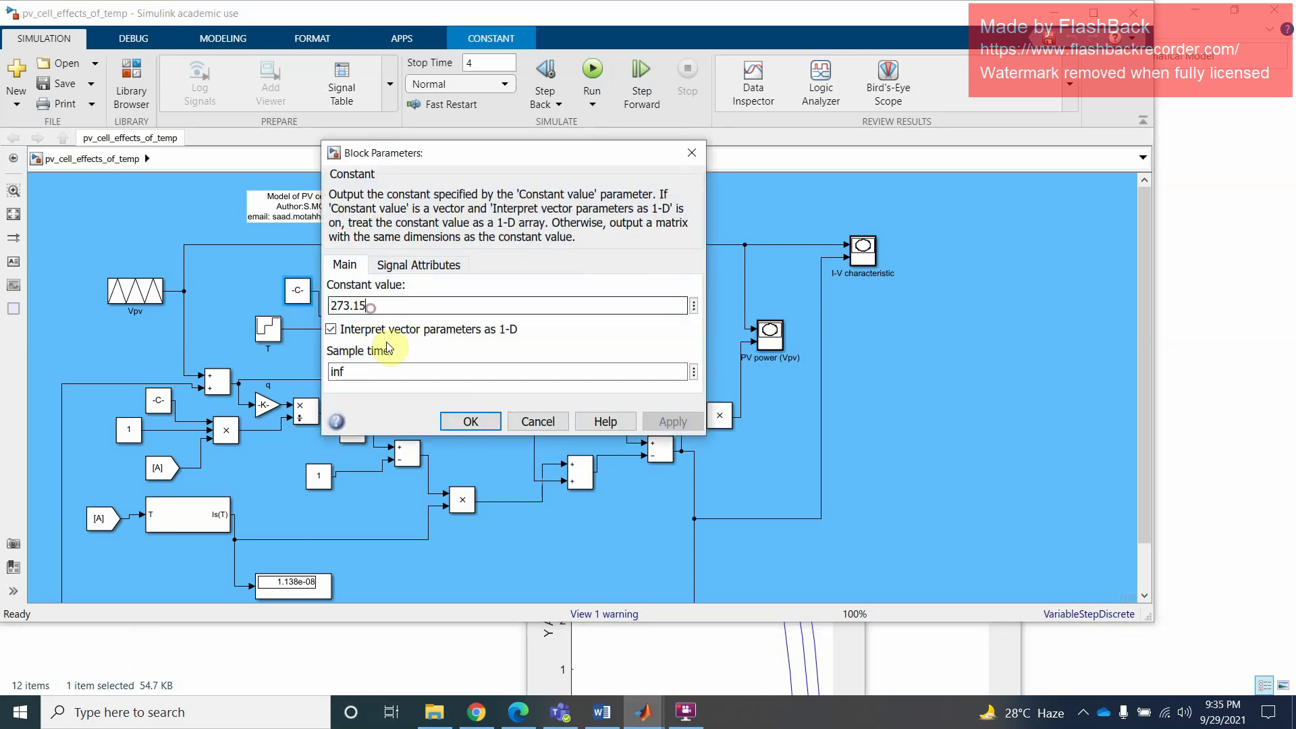
pyautogui.click(538, 422)
pyautogui.doubleClick(270, 331)
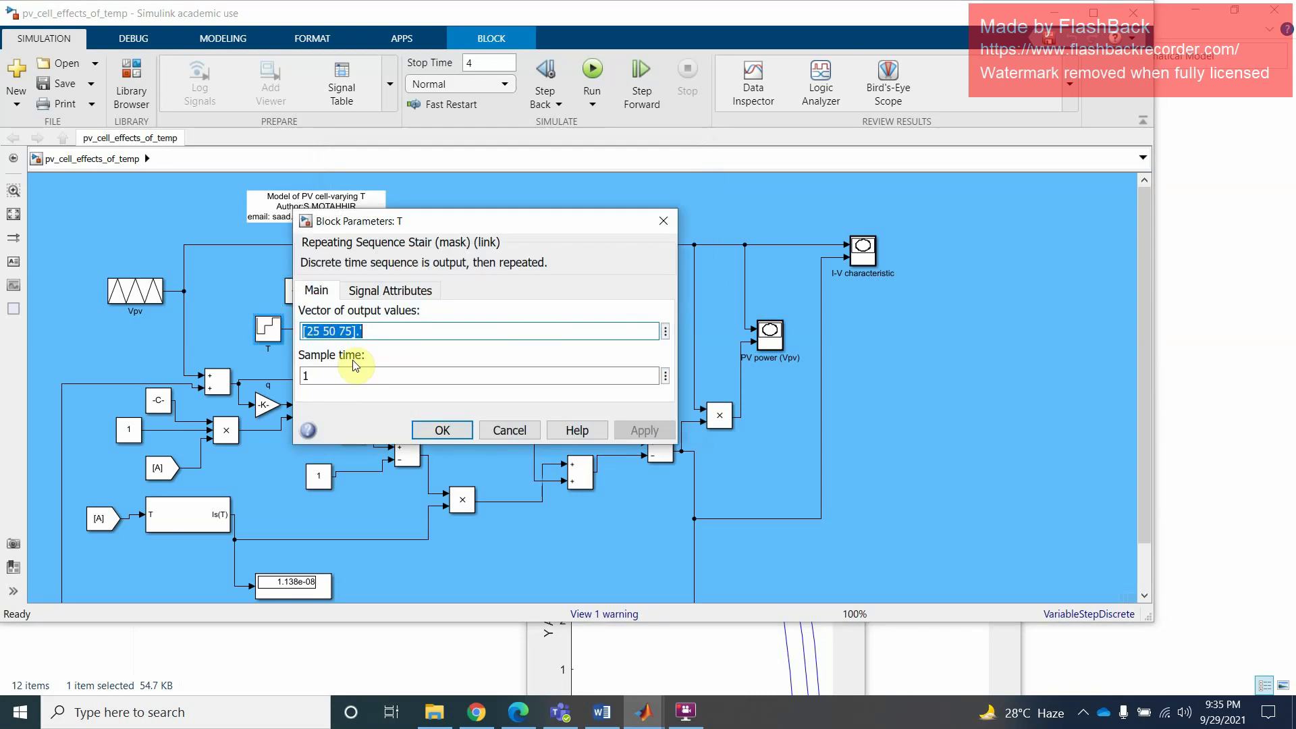
pyautogui.click(319, 331)
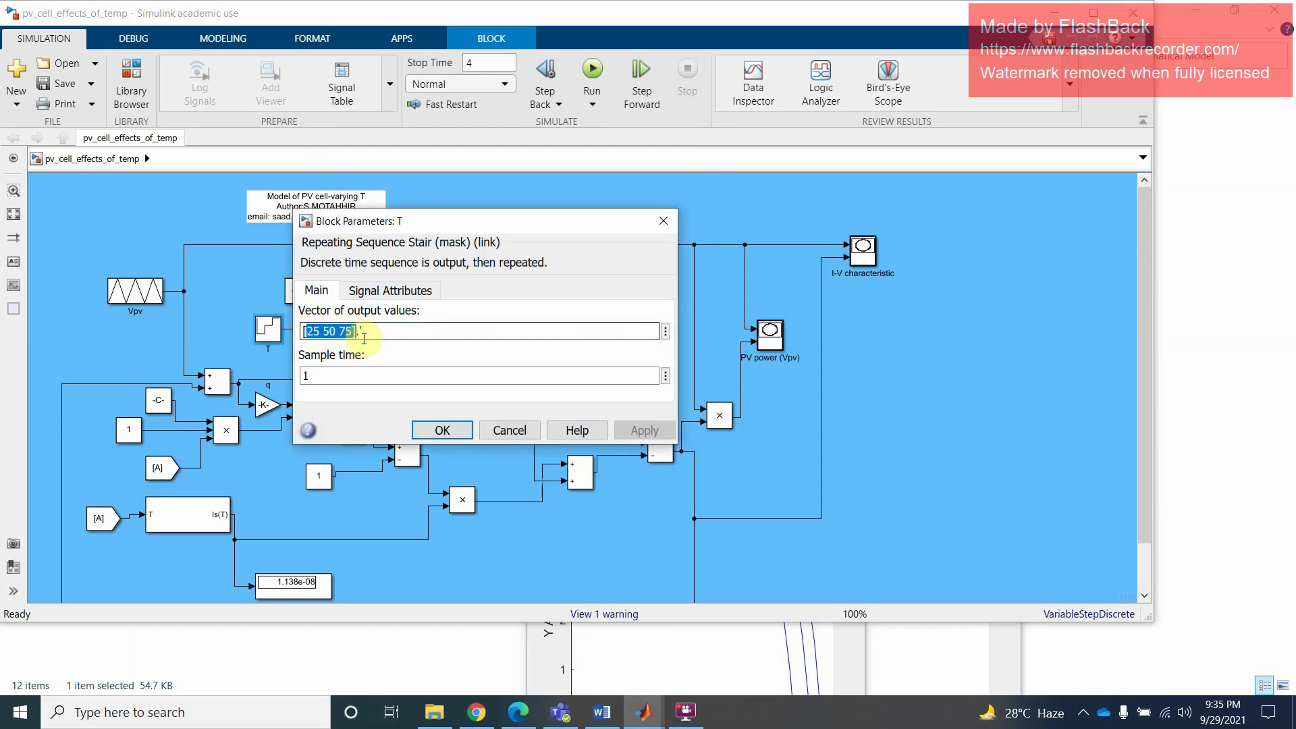
pyautogui.click(509, 430)
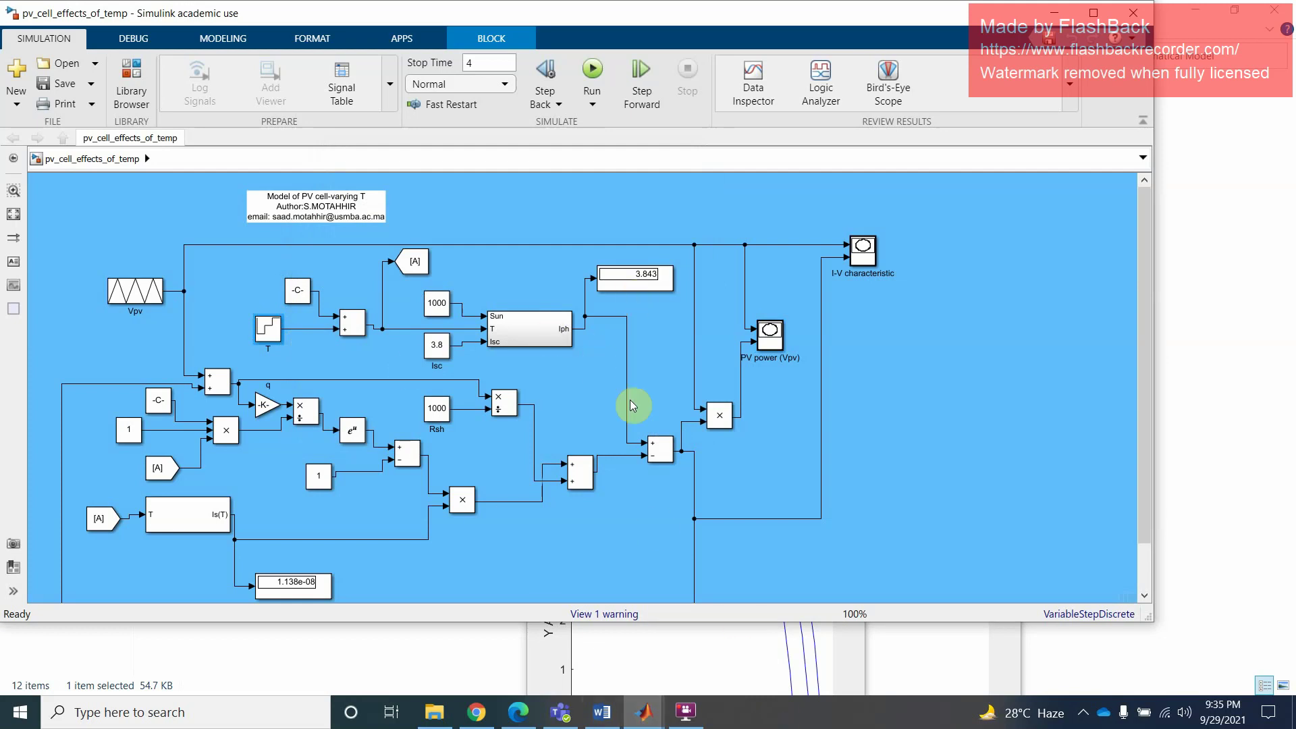
# Step: Open and run pv_cell_effects_of_solar_radiation, placing the PV power and I-V plots side by side
pyautogui.click(1049, 14)
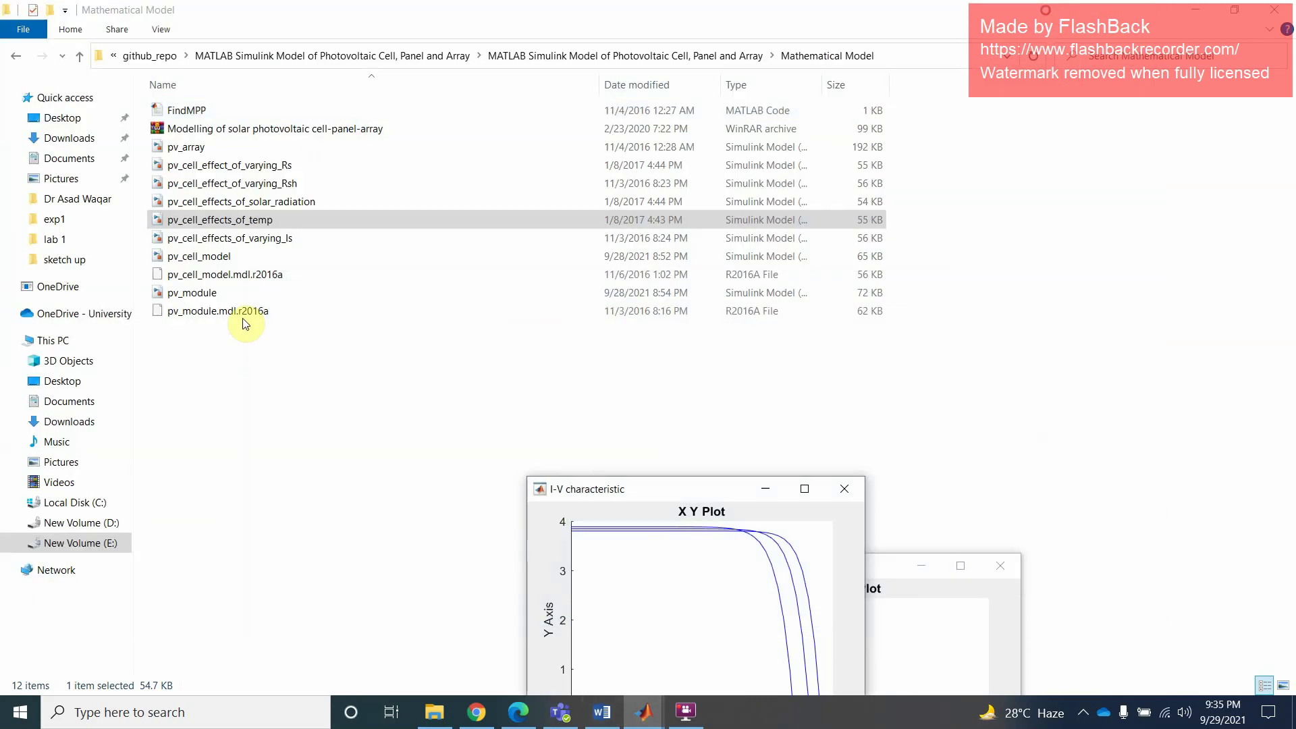
pyautogui.doubleClick(211, 202)
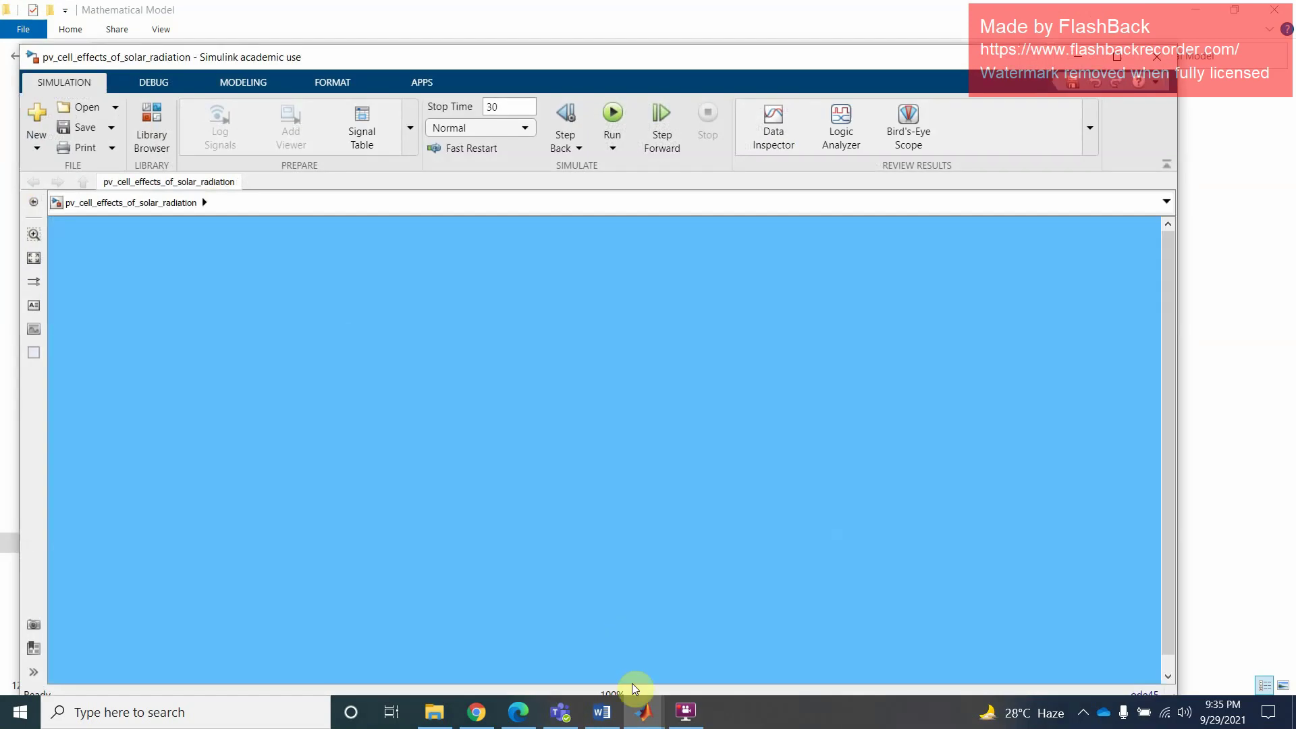
pyautogui.moveTo(640, 705)
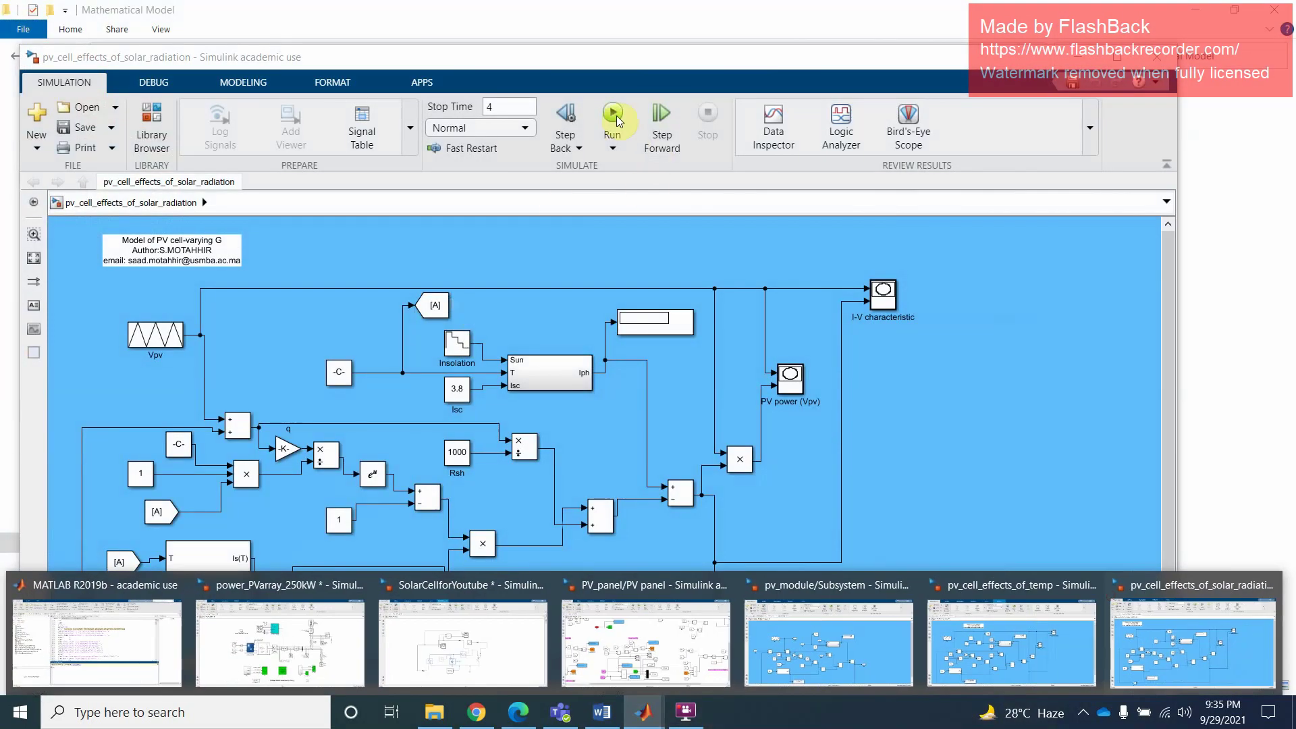
pyautogui.click(613, 115)
pyautogui.click(215, 385)
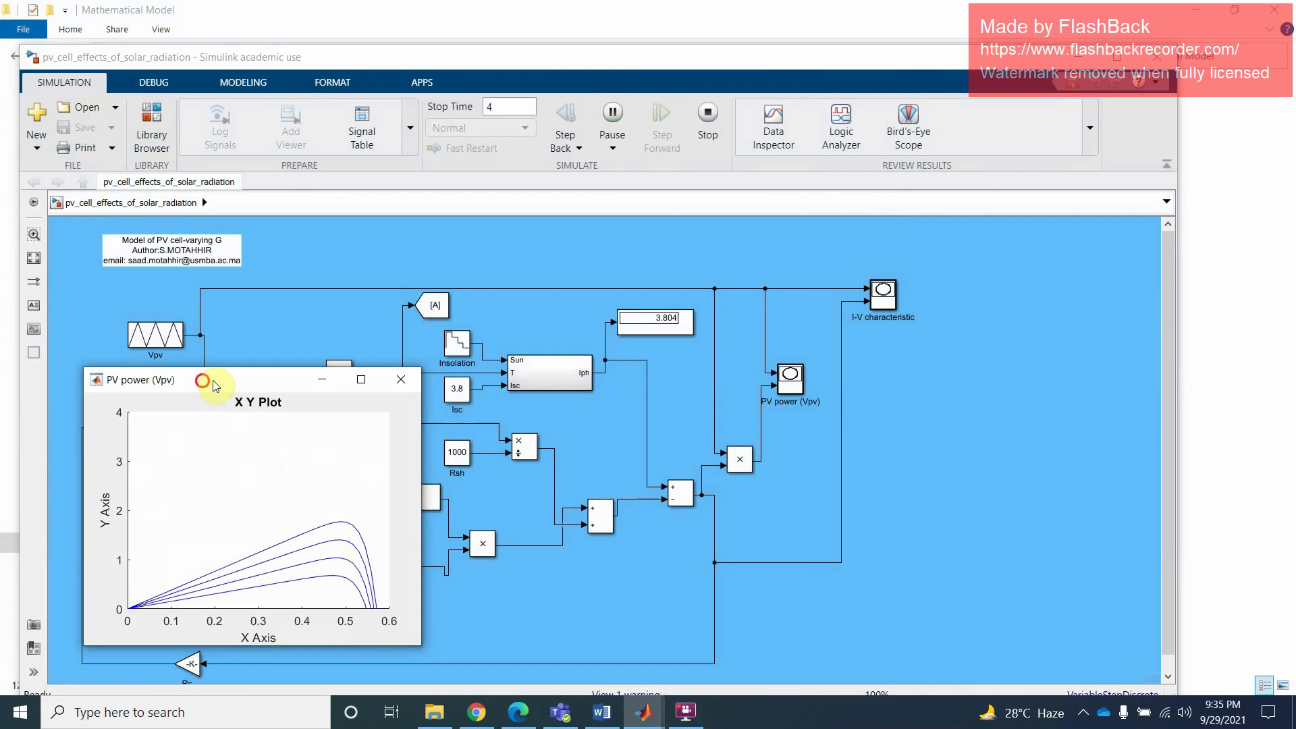
pyautogui.moveTo(214, 384); pyautogui.dragTo(903, 299)
pyautogui.moveTo(250, 385); pyautogui.dragTo(752, 170)
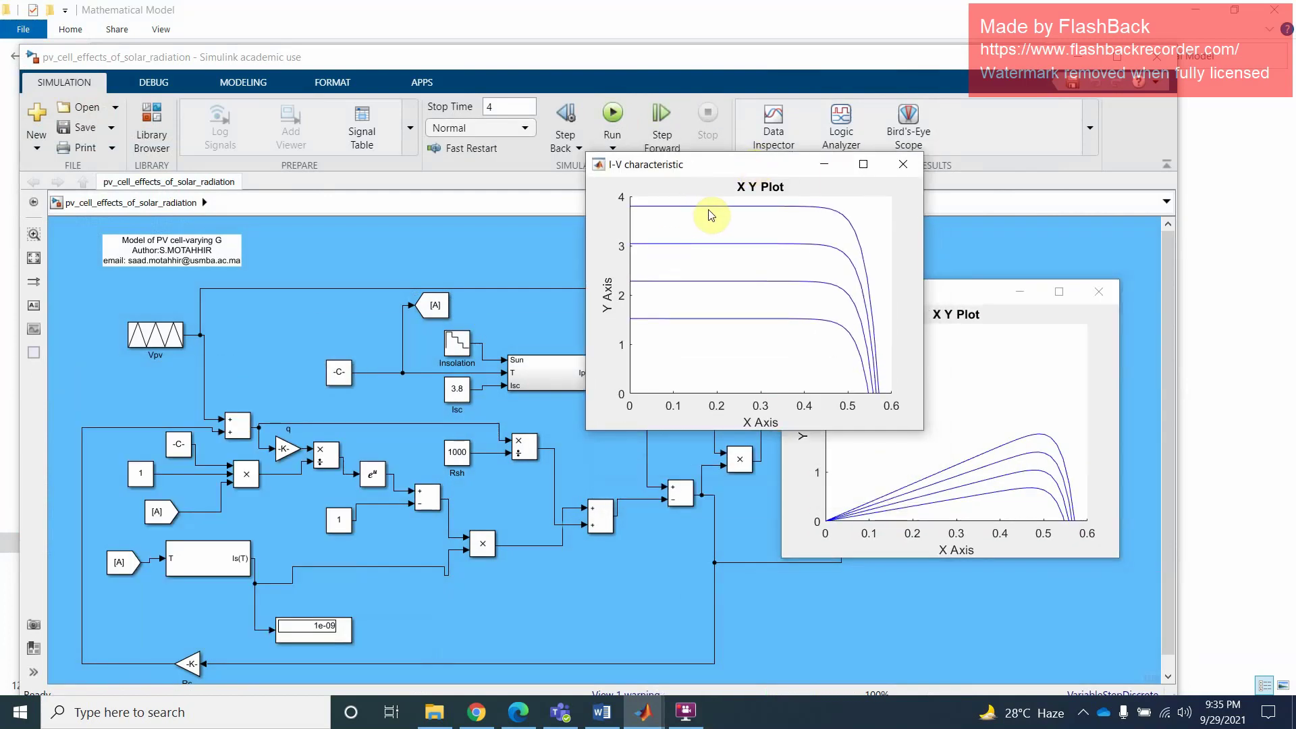
pyautogui.click(451, 347)
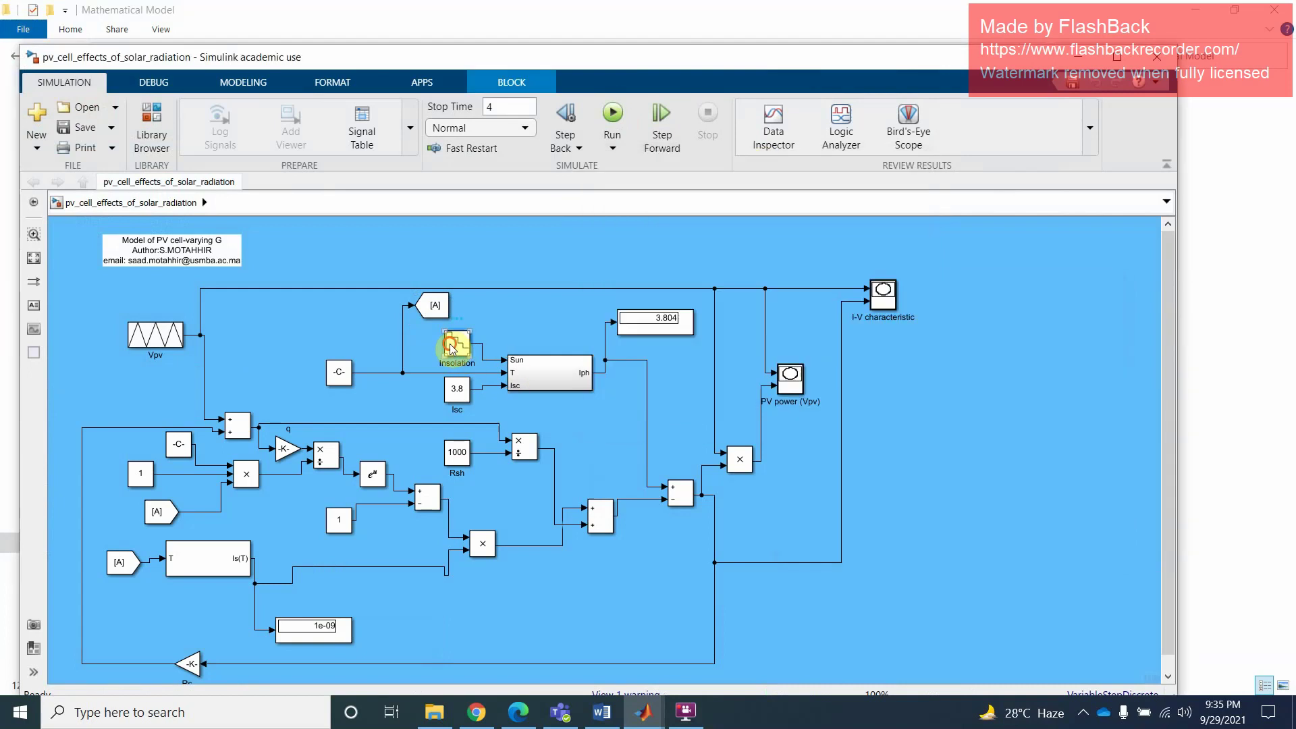
pyautogui.doubleClick(347, 379)
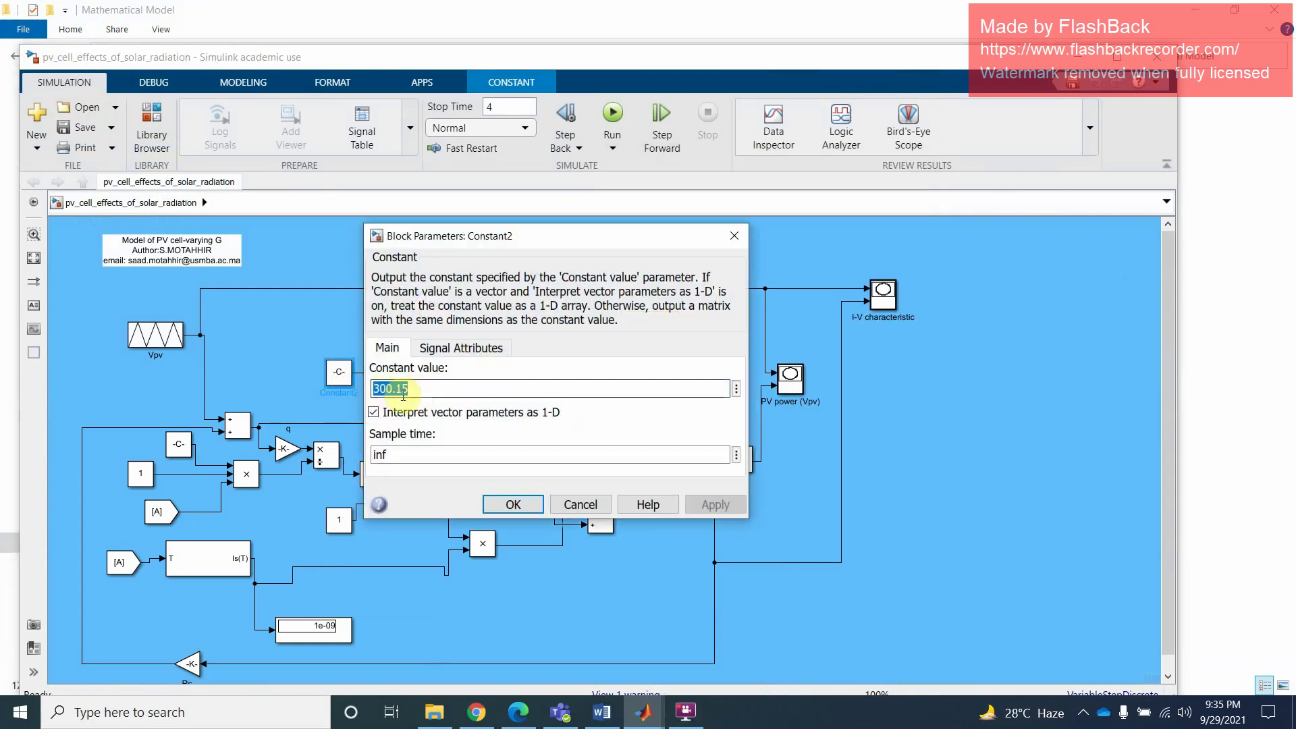
pyautogui.click(582, 506)
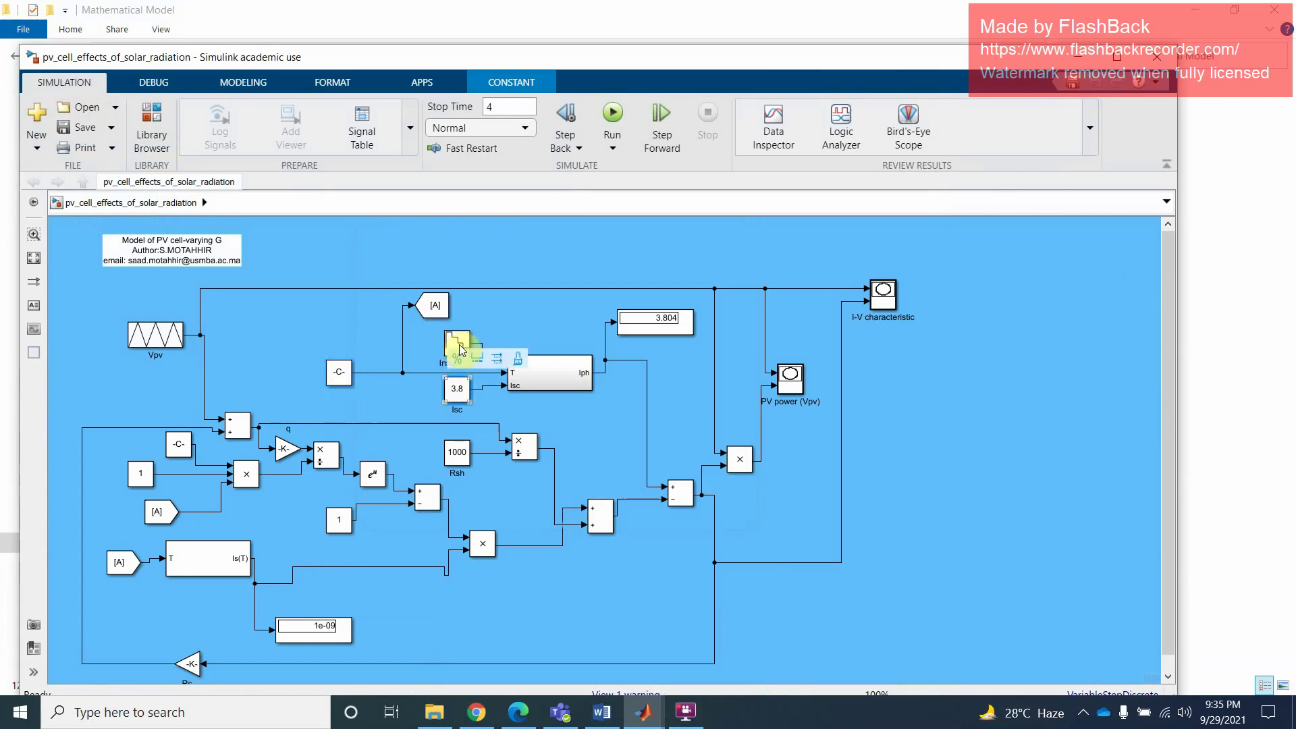
pyautogui.doubleClick(457, 343)
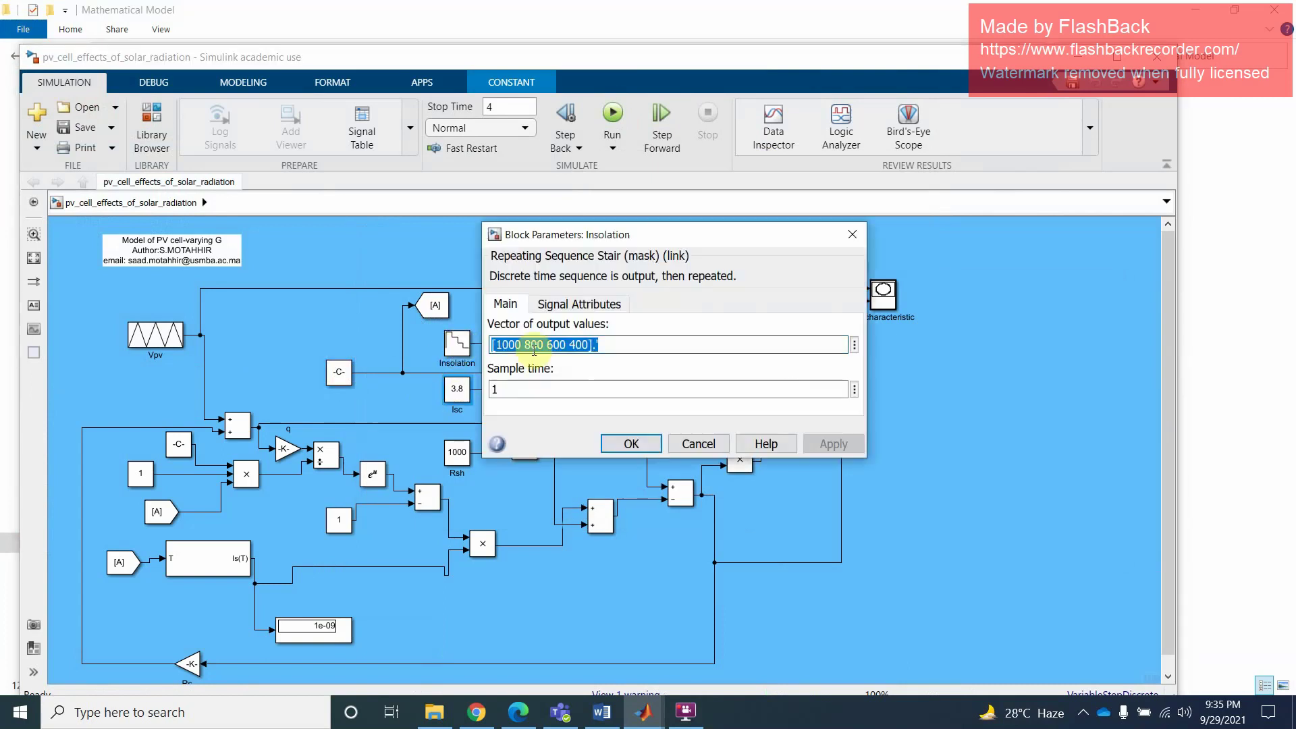
pyautogui.moveTo(503, 345); pyautogui.dragTo(601, 346)
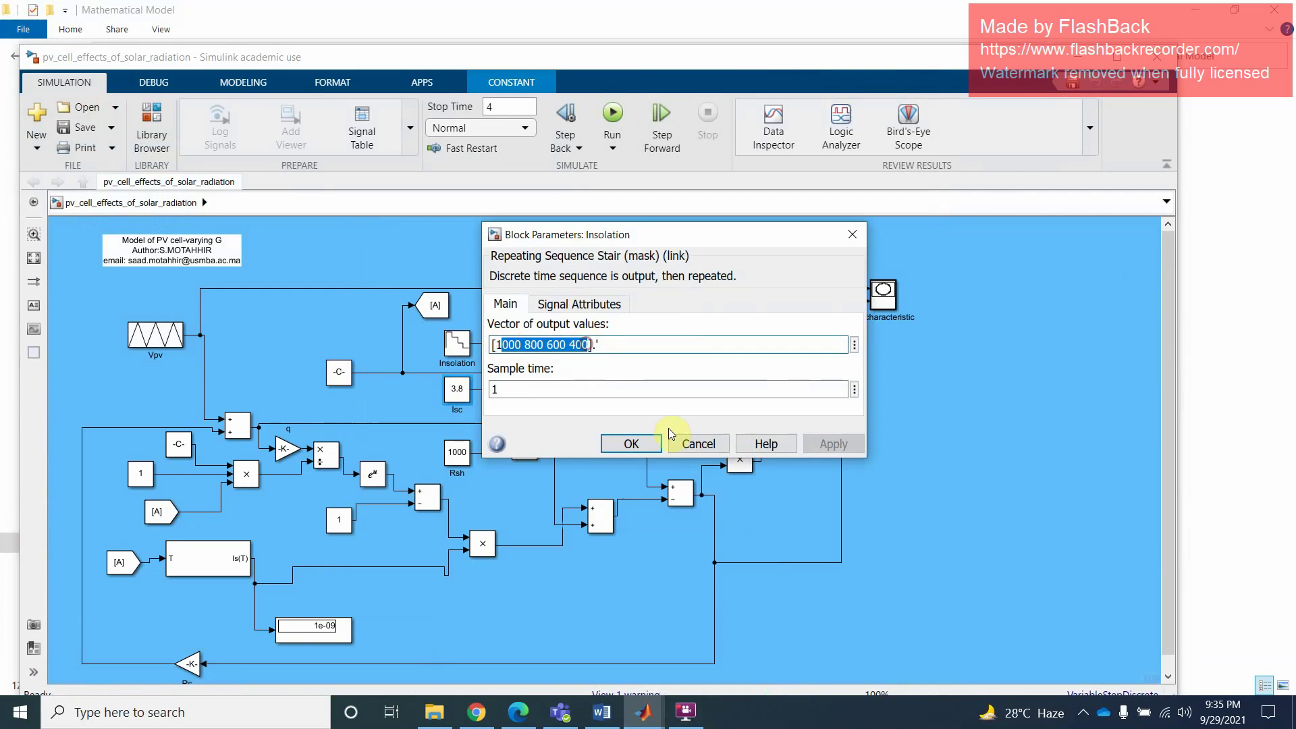
pyautogui.click(696, 443)
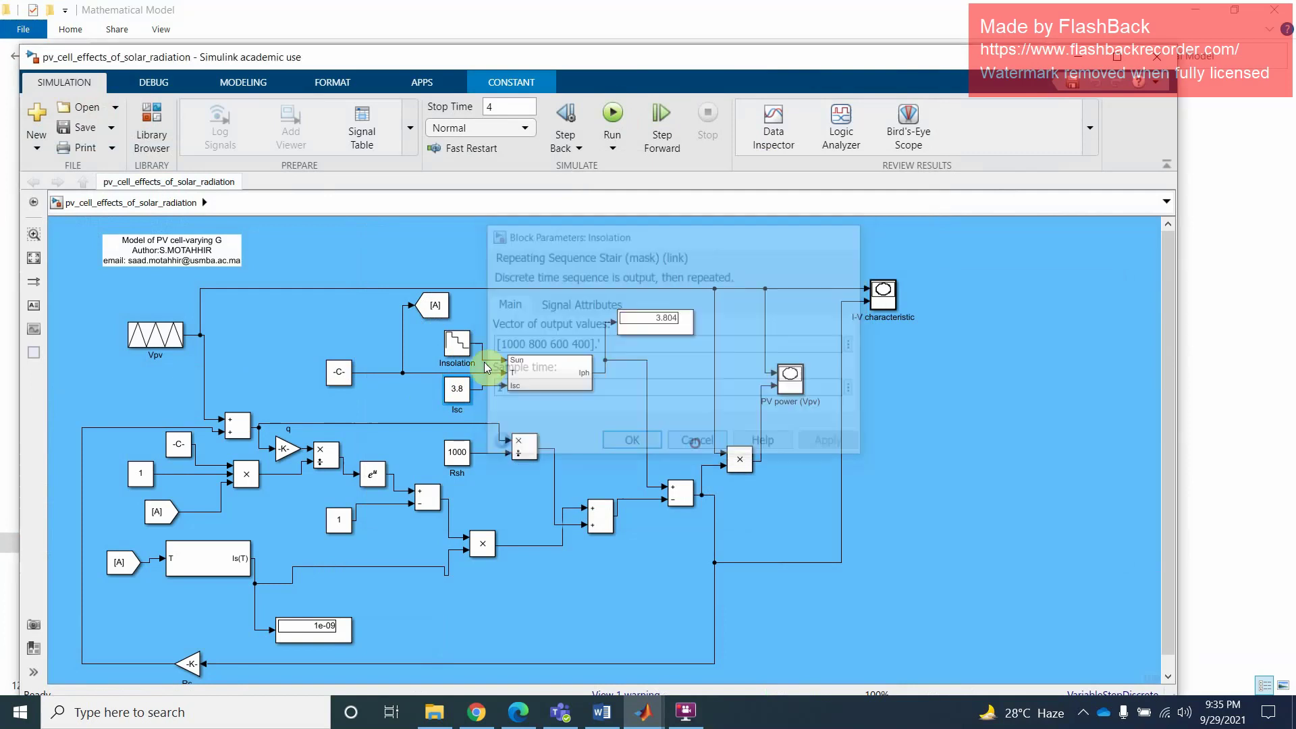
pyautogui.doubleClick(451, 346)
pyautogui.moveTo(507, 345); pyautogui.dragTo(601, 345)
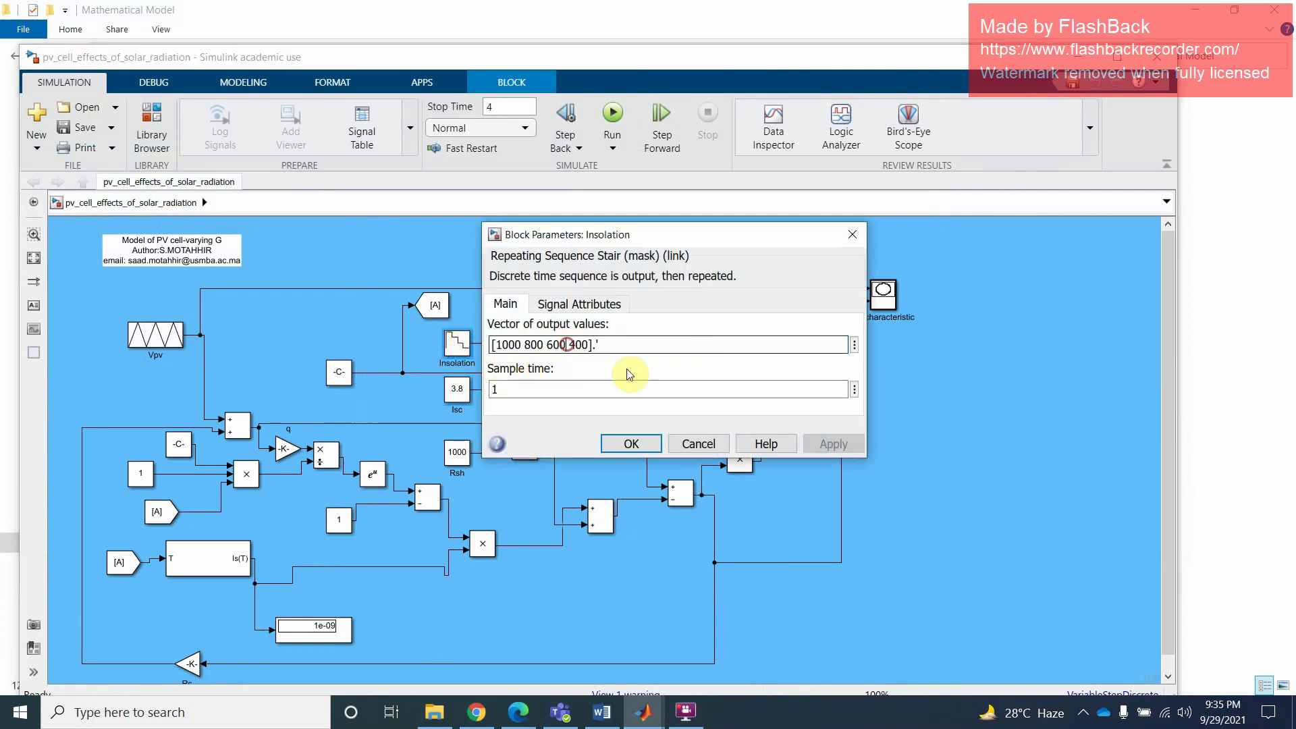
pyautogui.click(699, 444)
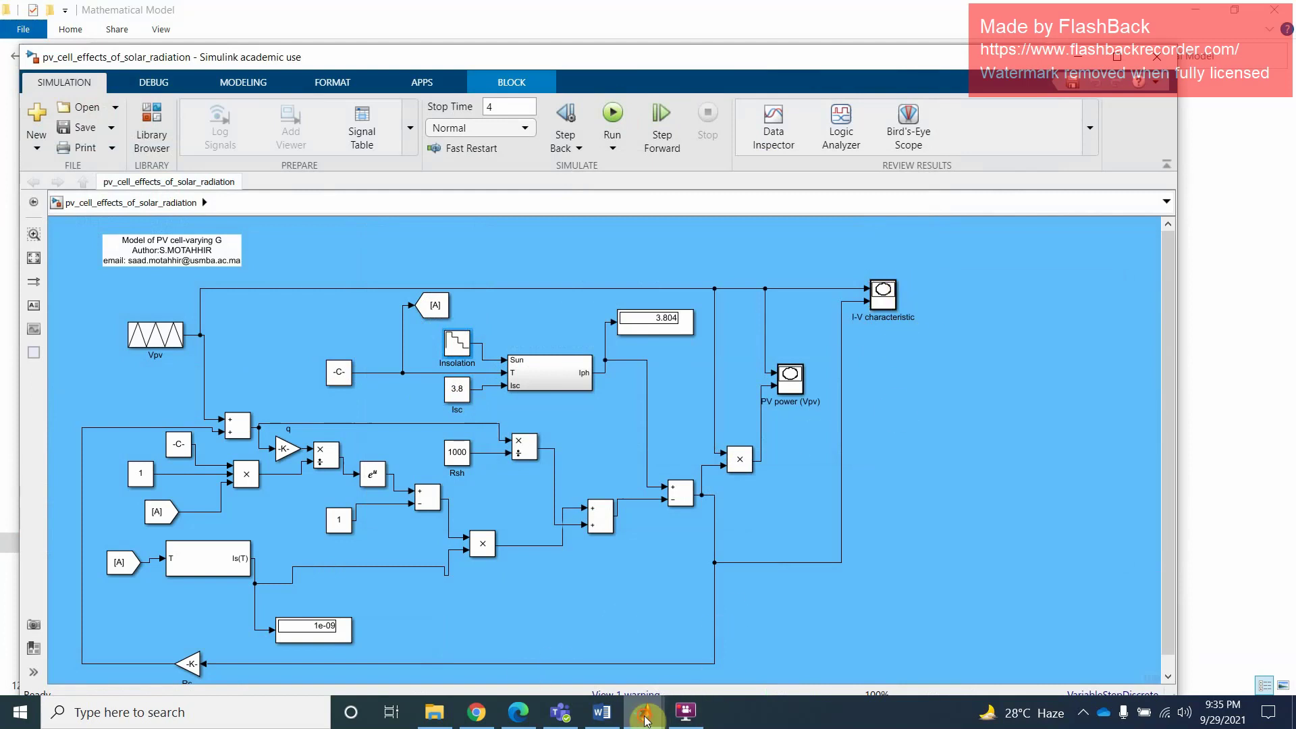
# Step: Close the I-V and PV power plot windows and return to the Mathematical Model folder
pyautogui.click(645, 717)
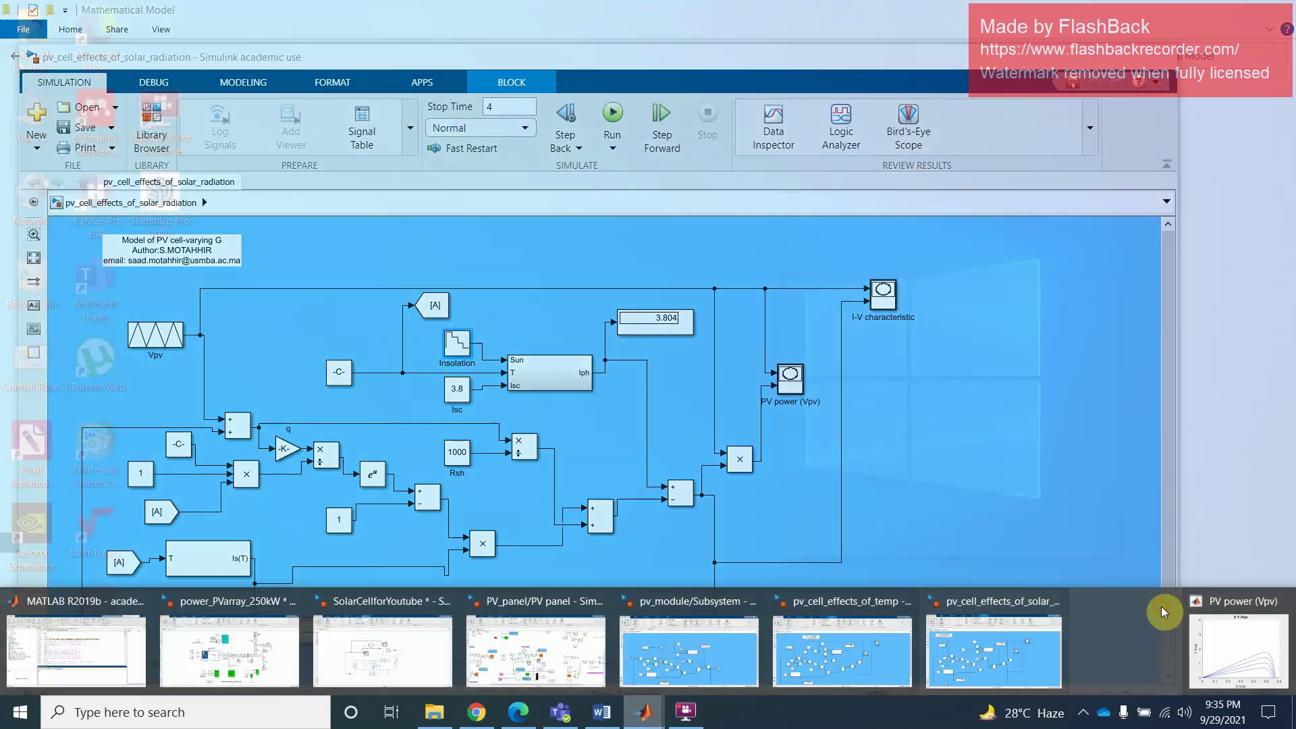
pyautogui.click(1166, 601)
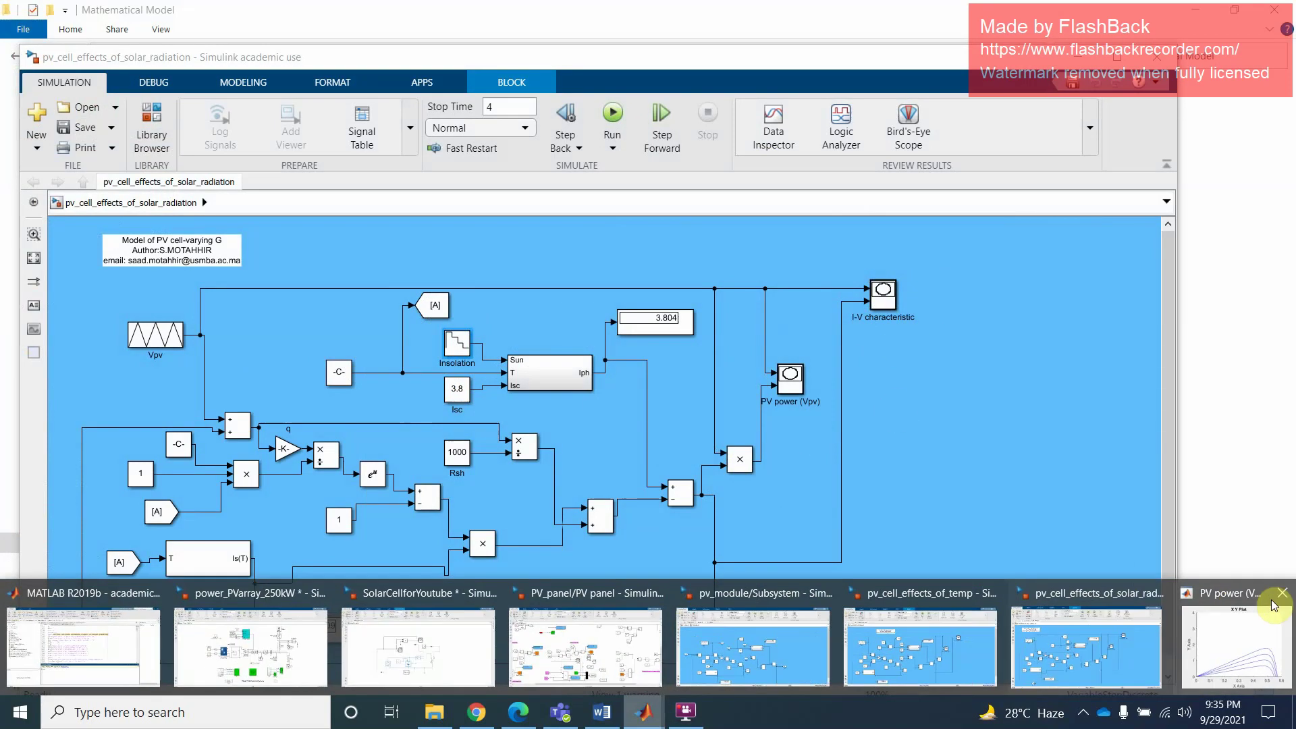
pyautogui.click(1281, 599)
pyautogui.click(434, 712)
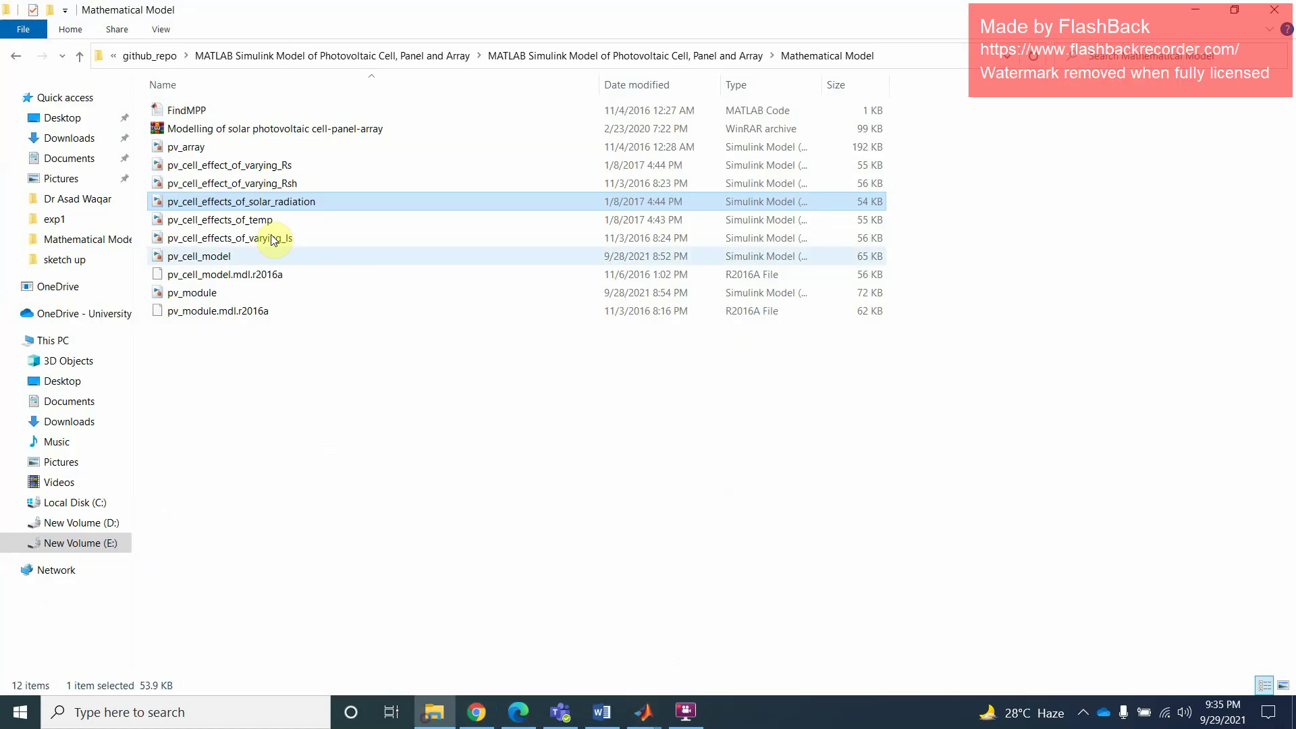
# Step: Run pv_cell_effect_of_varying_Rsh and arrange its I-V and PV power plots side by side
pyautogui.doubleClick(260, 184)
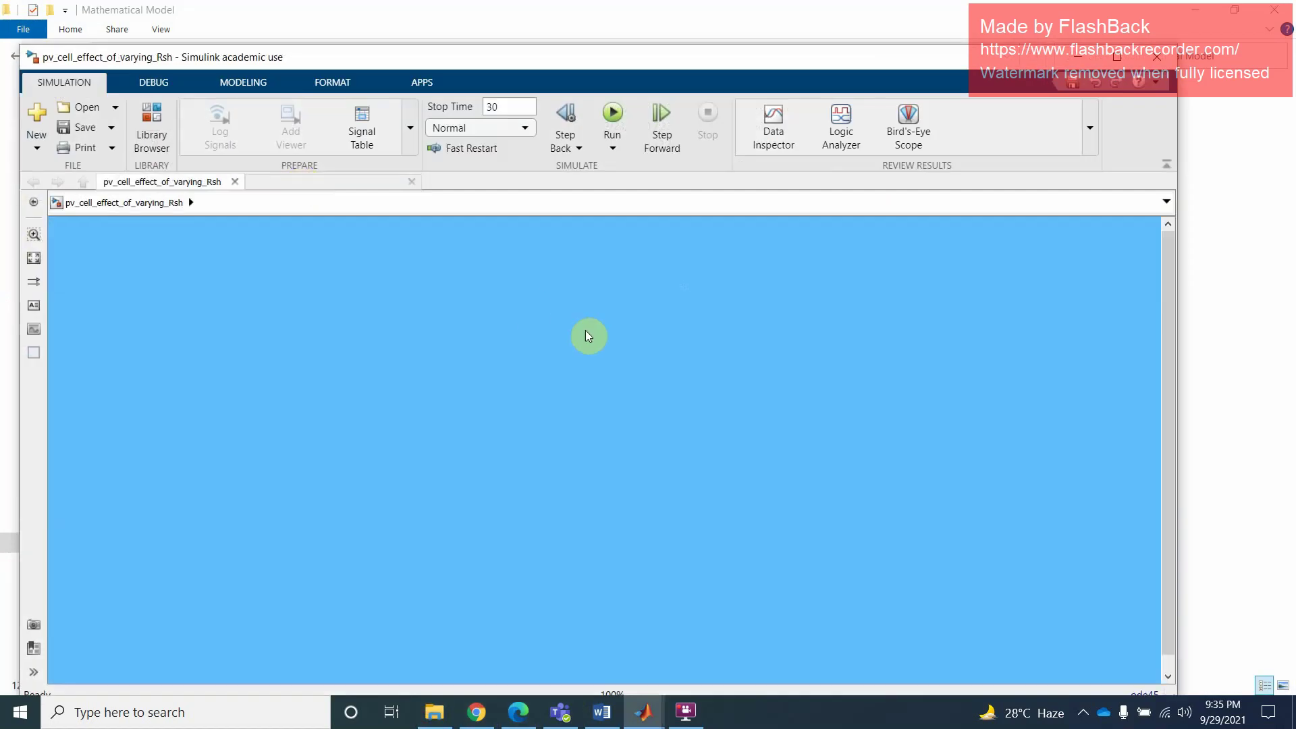
pyautogui.click(613, 115)
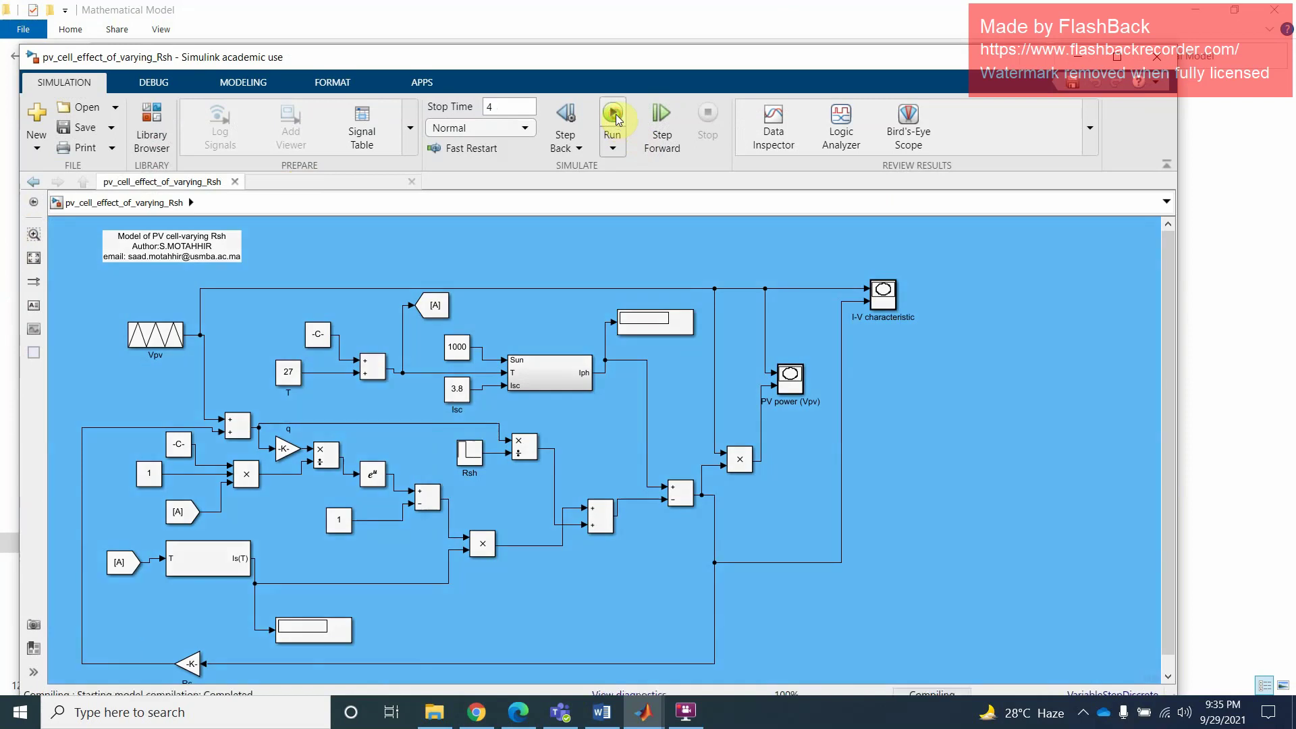
pyautogui.moveTo(253, 384); pyautogui.dragTo(912, 286)
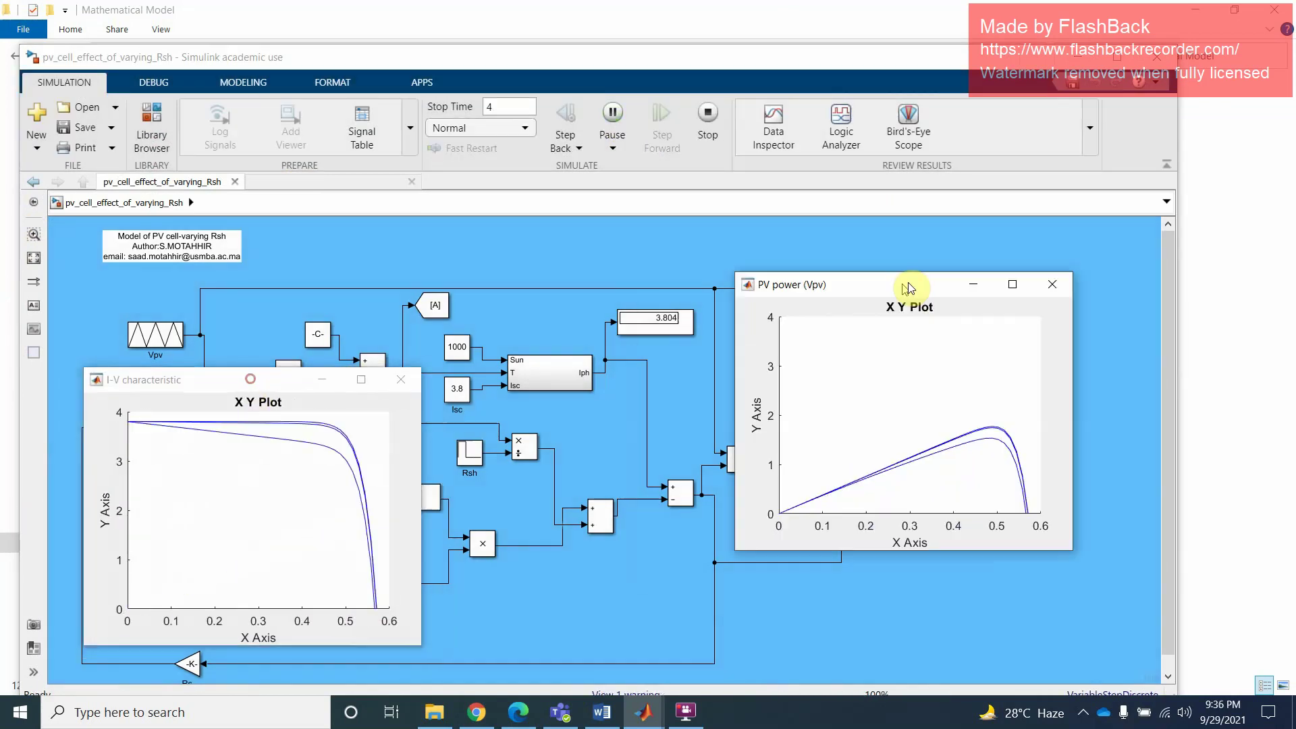
pyautogui.moveTo(298, 370); pyautogui.dragTo(1065, 197)
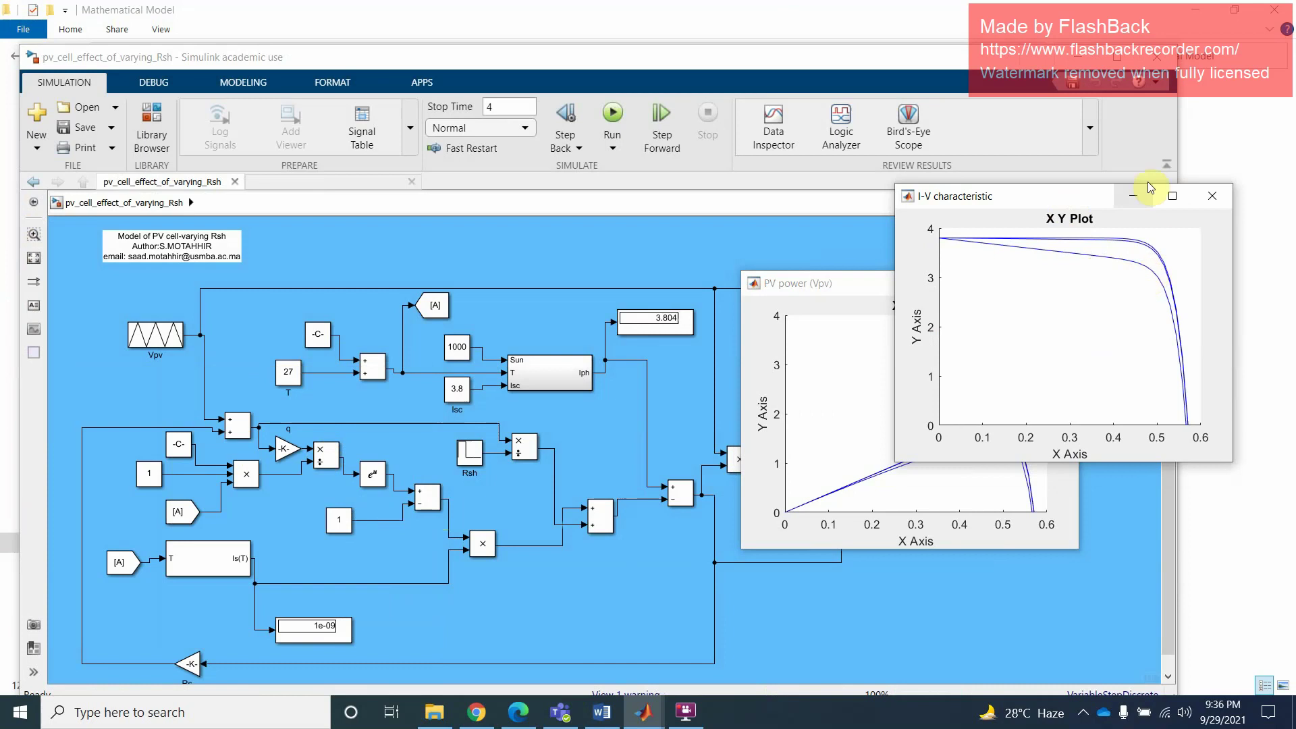
pyautogui.moveTo(1082, 197); pyautogui.dragTo(786, 103)
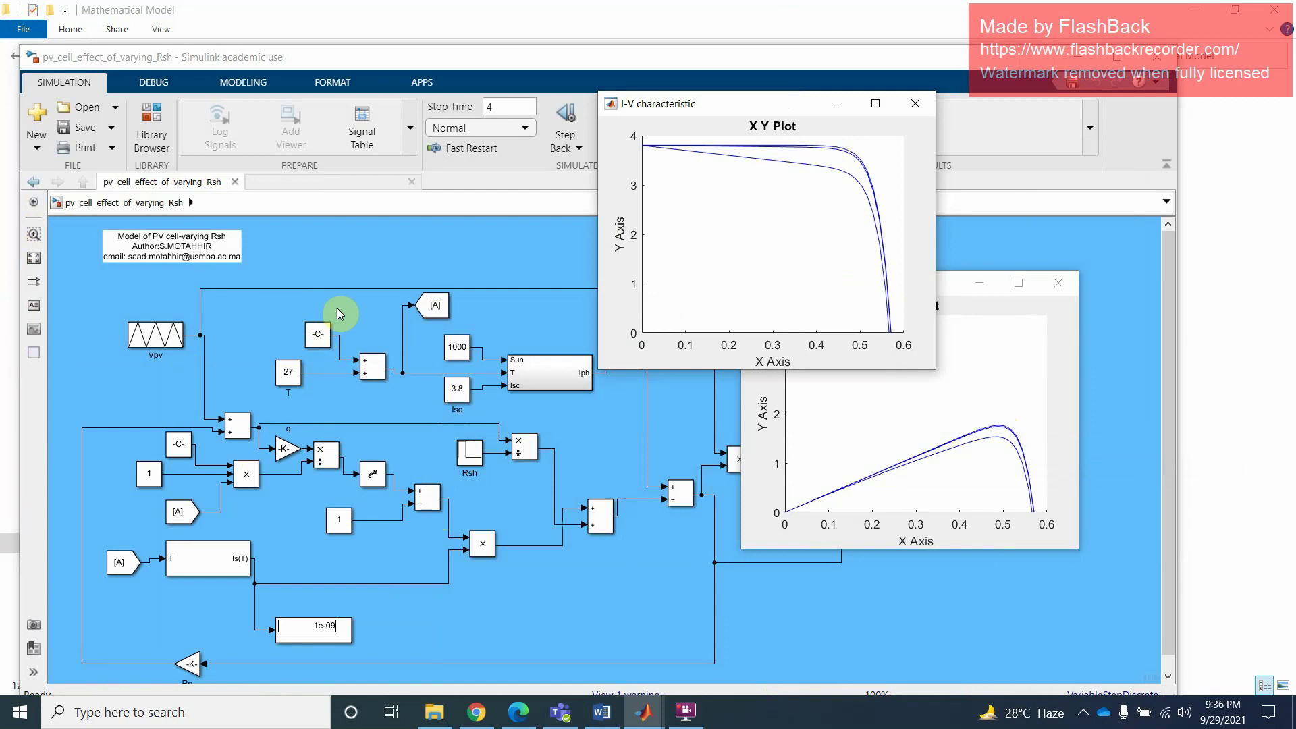
# Step: Review the 273.15 offset, temperature 27 and Rsh [1000 10 1] parameters without changing them
pyautogui.click(288, 376)
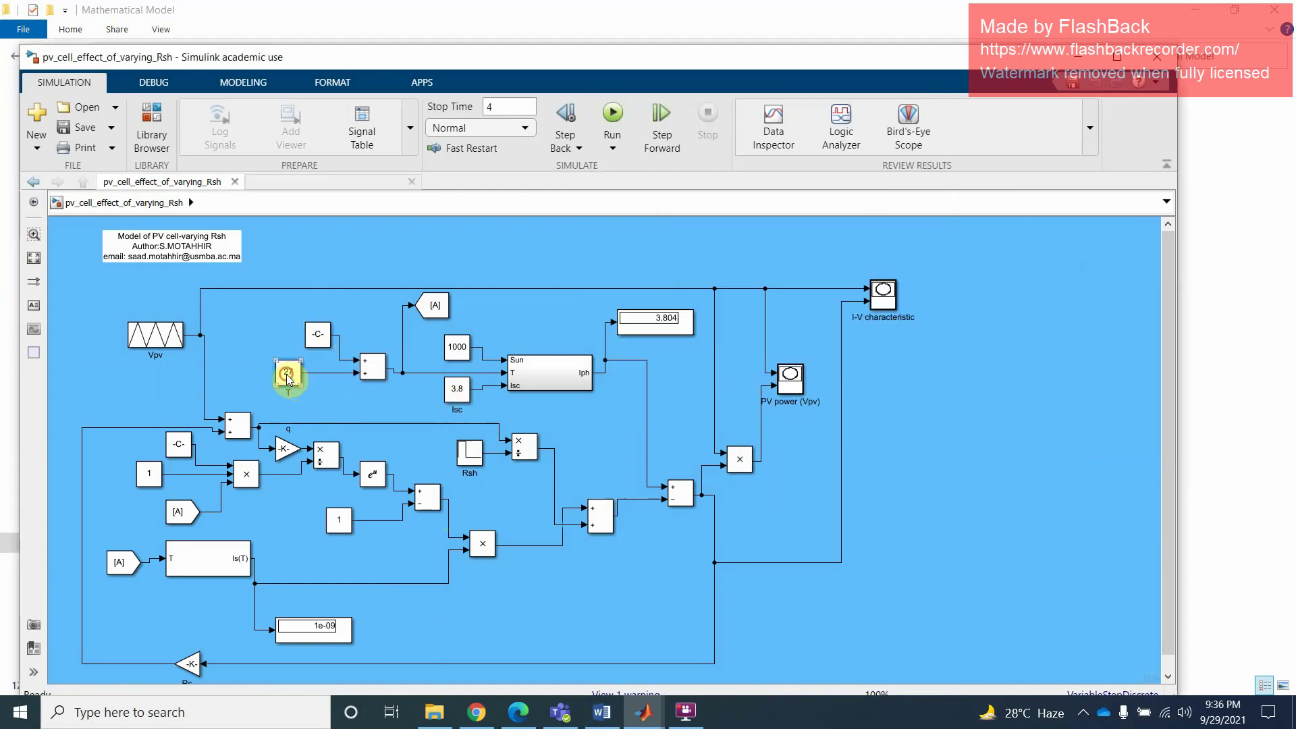
pyautogui.doubleClick(318, 337)
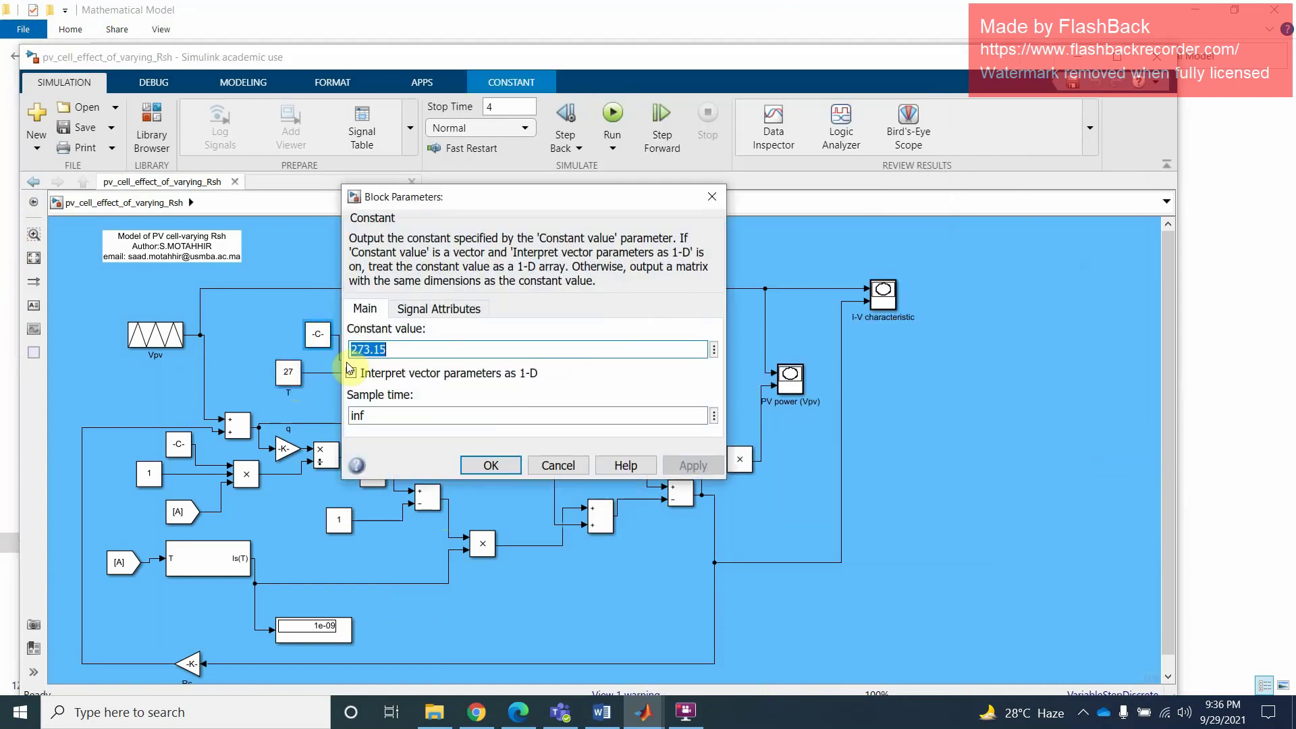
pyautogui.click(555, 464)
pyautogui.doubleClick(288, 370)
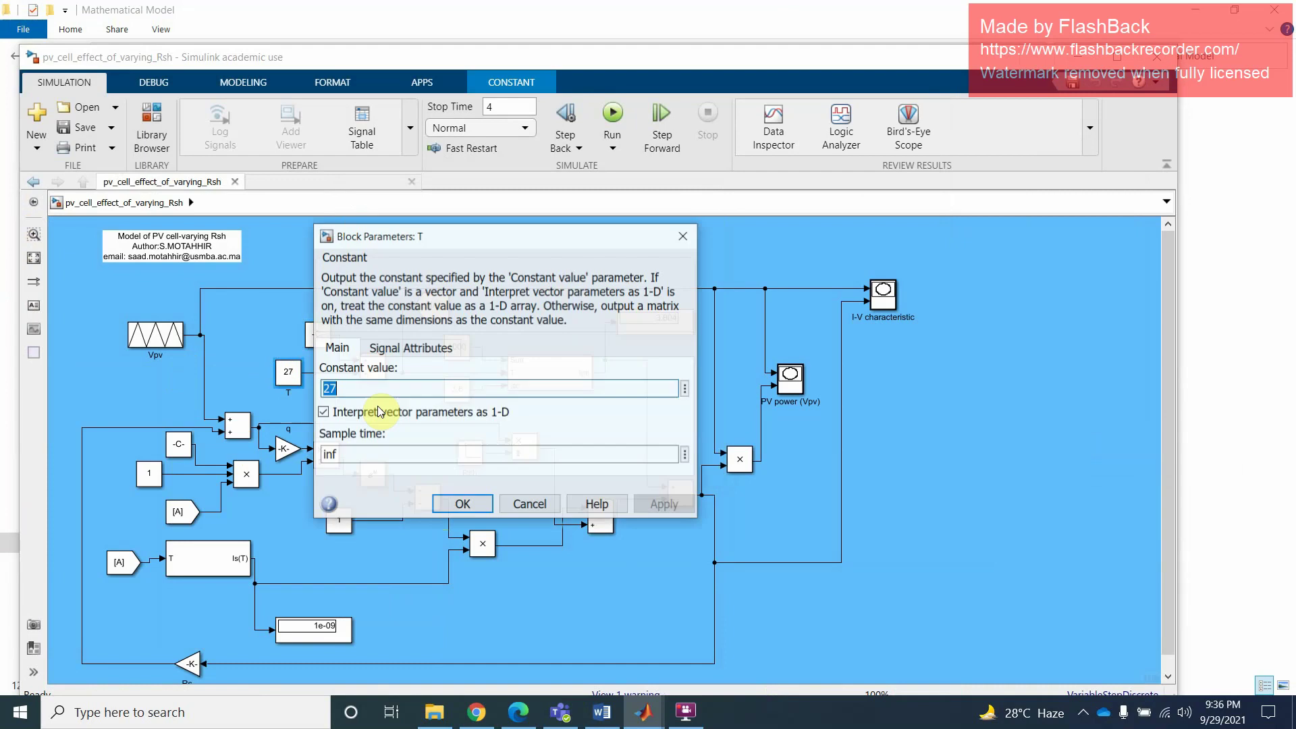
pyautogui.click(522, 503)
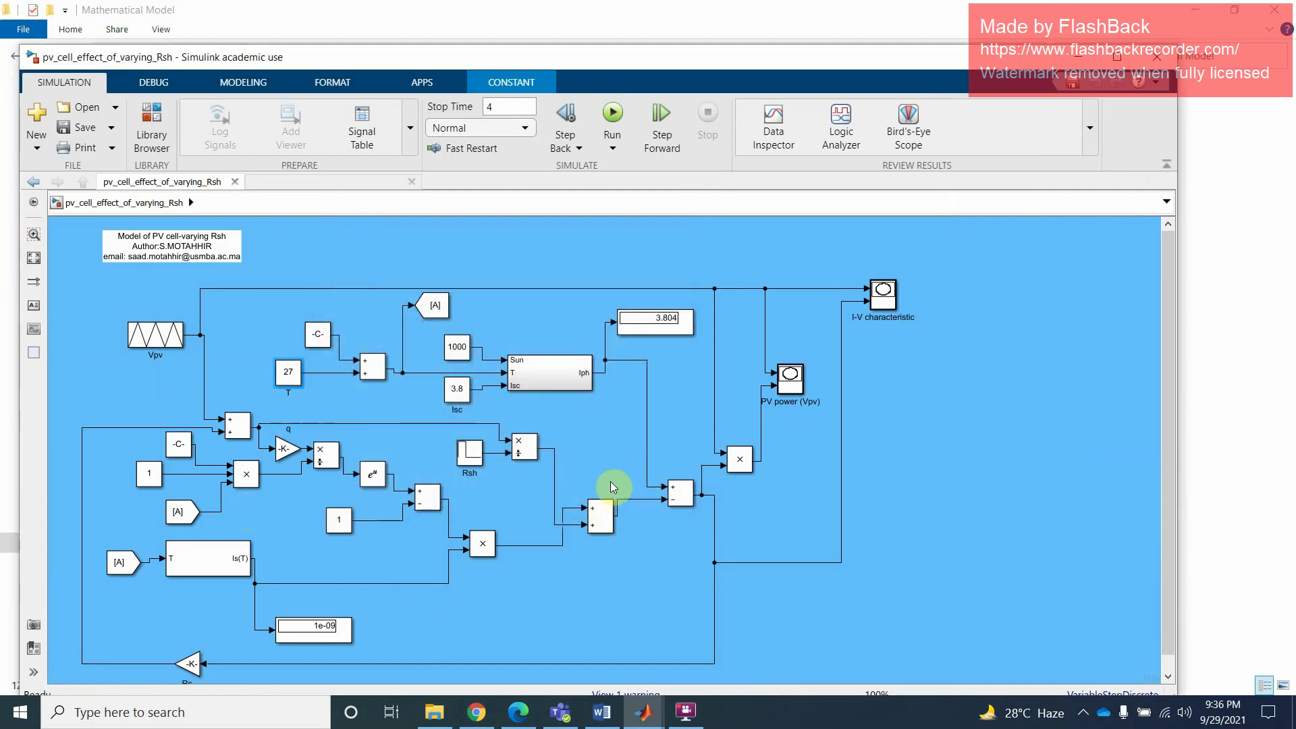
pyautogui.doubleClick(473, 453)
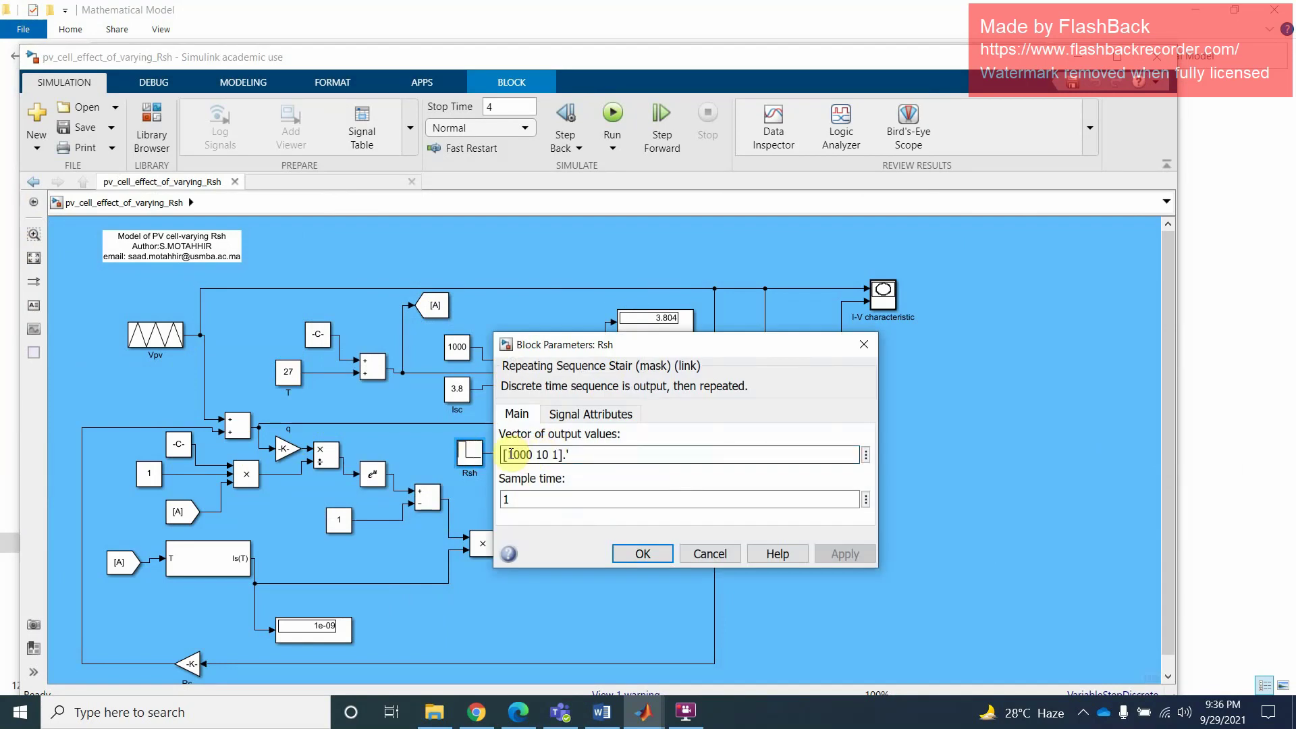
pyautogui.click(710, 554)
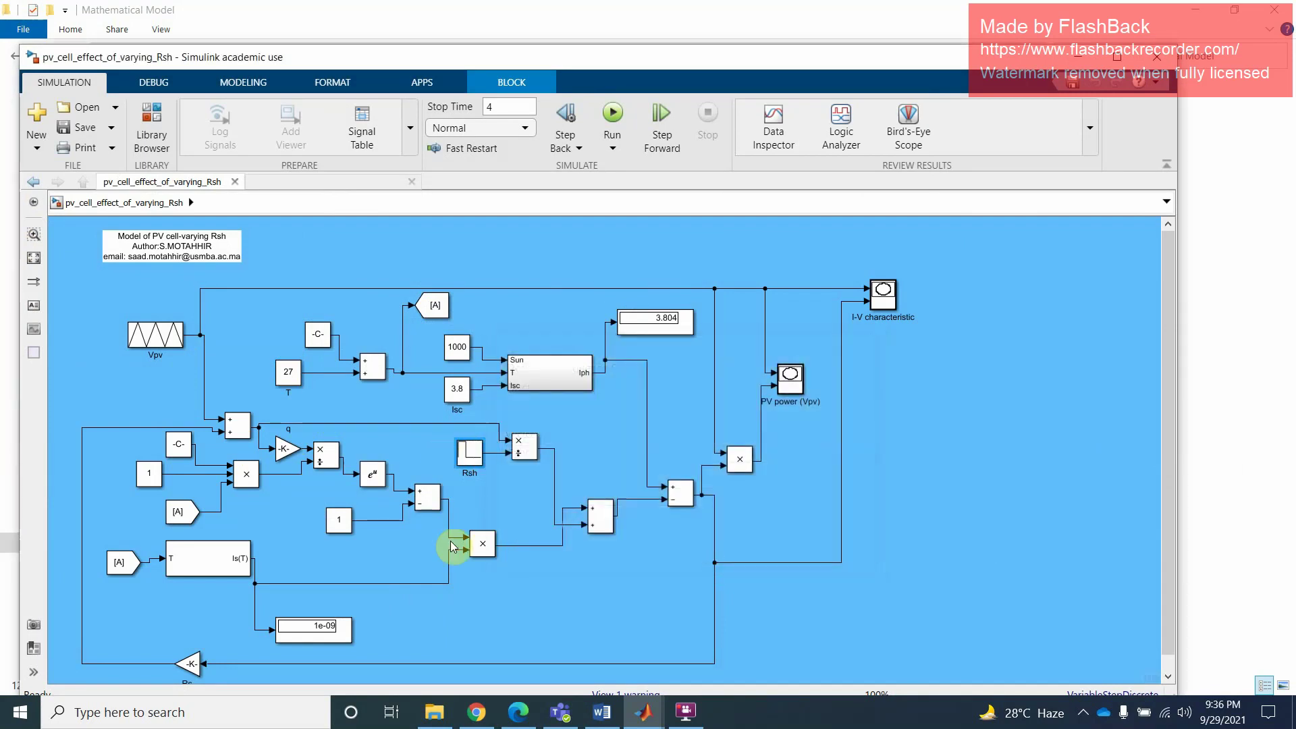
# Step: Run the pv_cell_effect_of_varying_Rs model and close its I-V and PV power plots
pyautogui.click(434, 712)
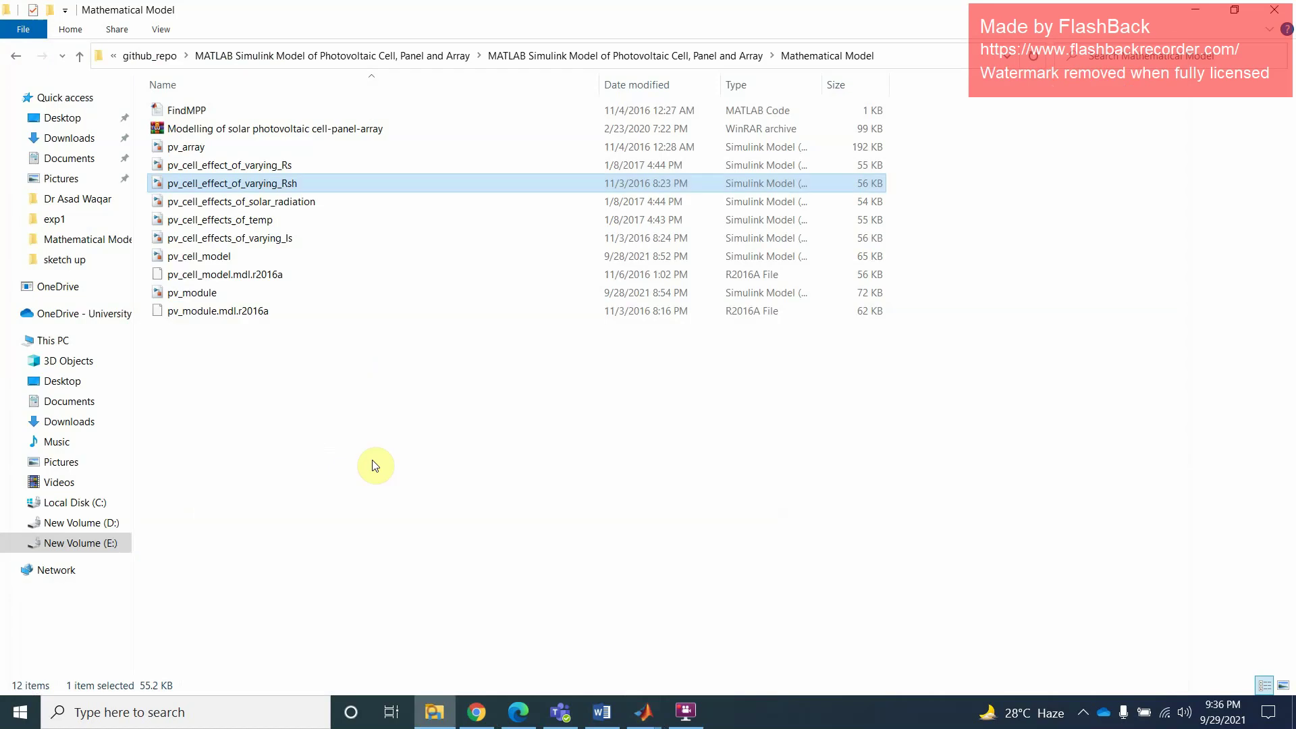
pyautogui.click(258, 167)
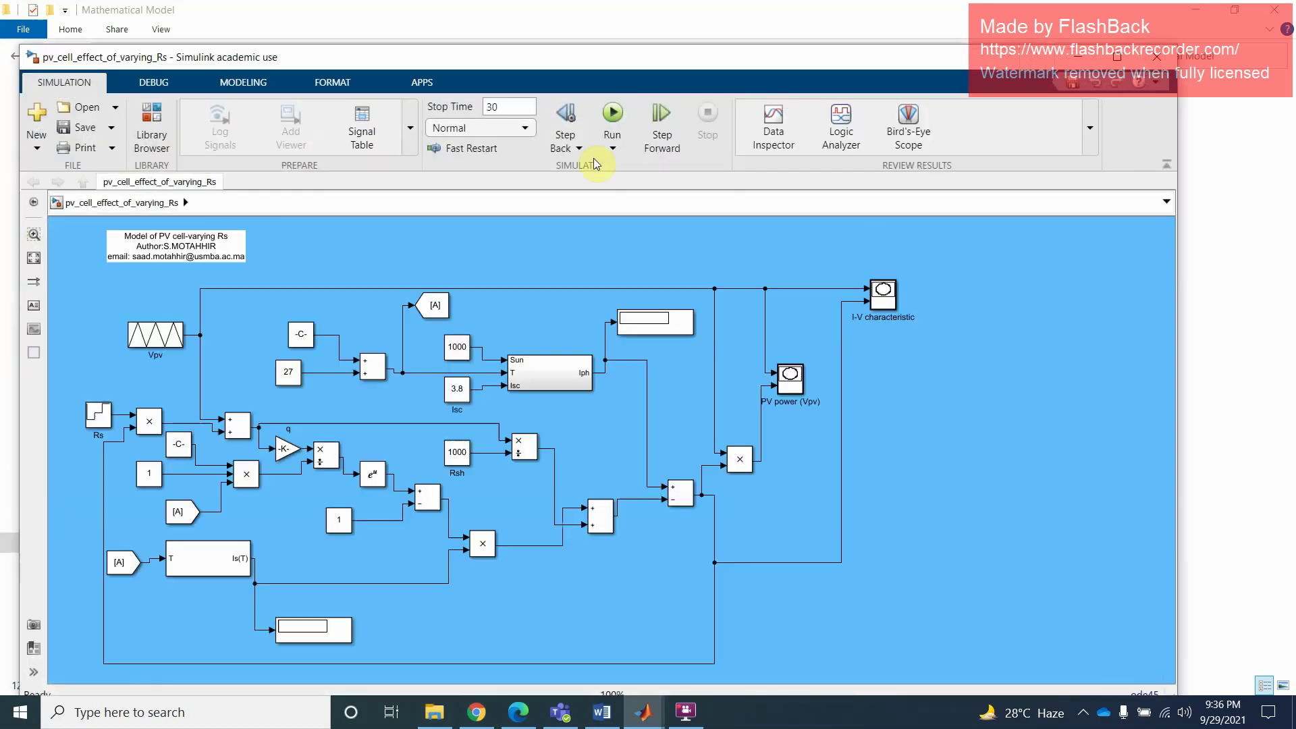
pyautogui.click(615, 112)
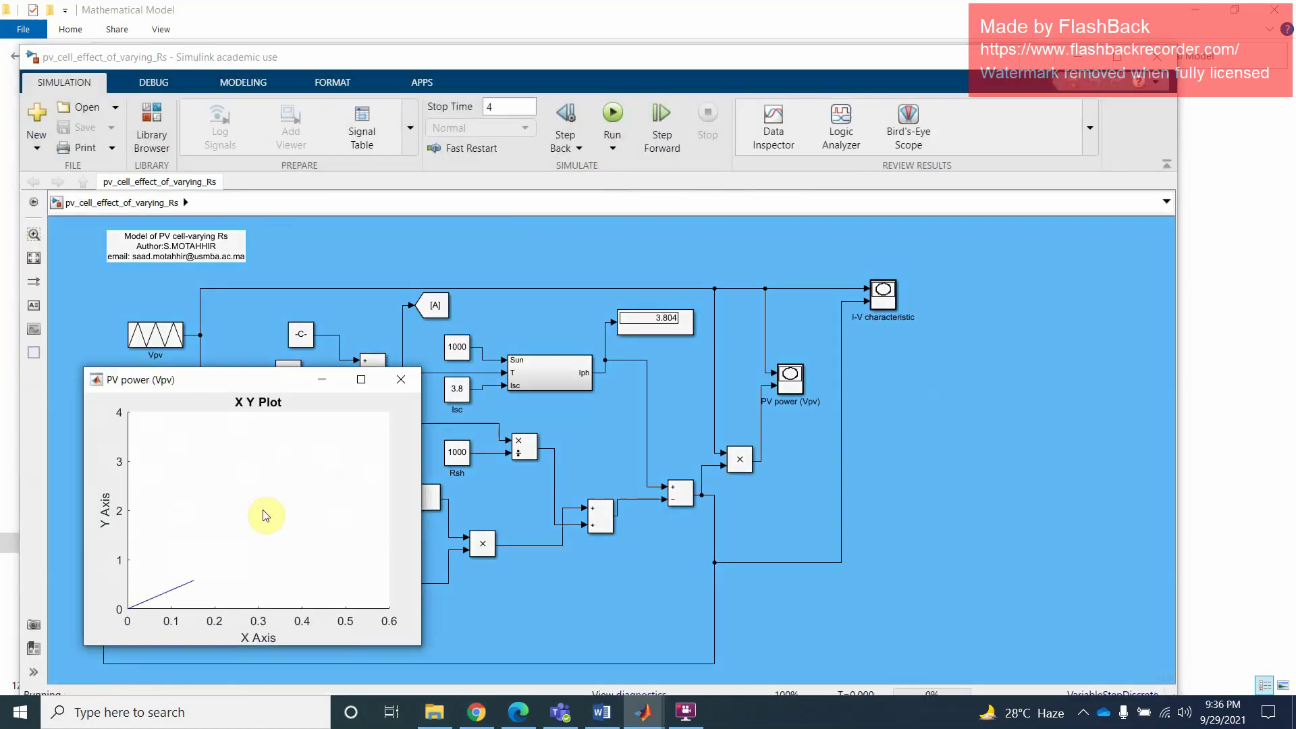
pyautogui.moveTo(215, 393); pyautogui.dragTo(744, 342)
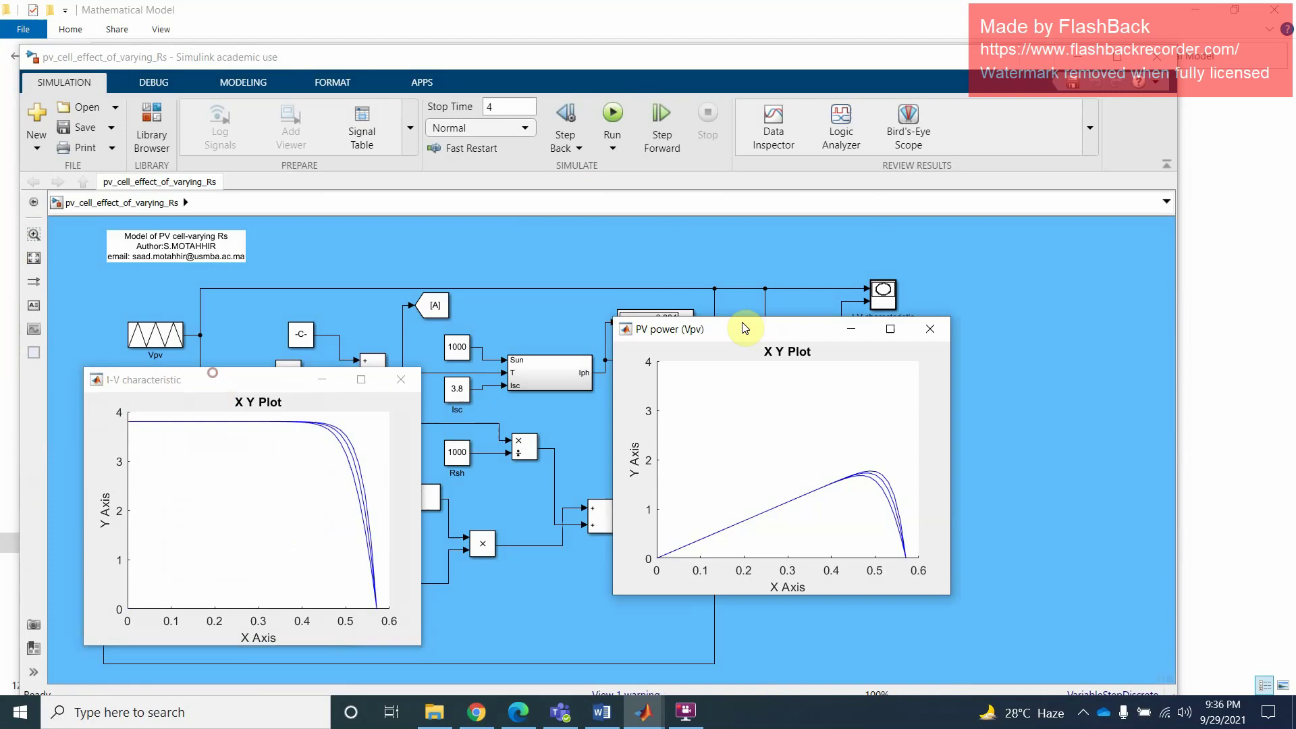
pyautogui.click(401, 380)
pyautogui.click(930, 329)
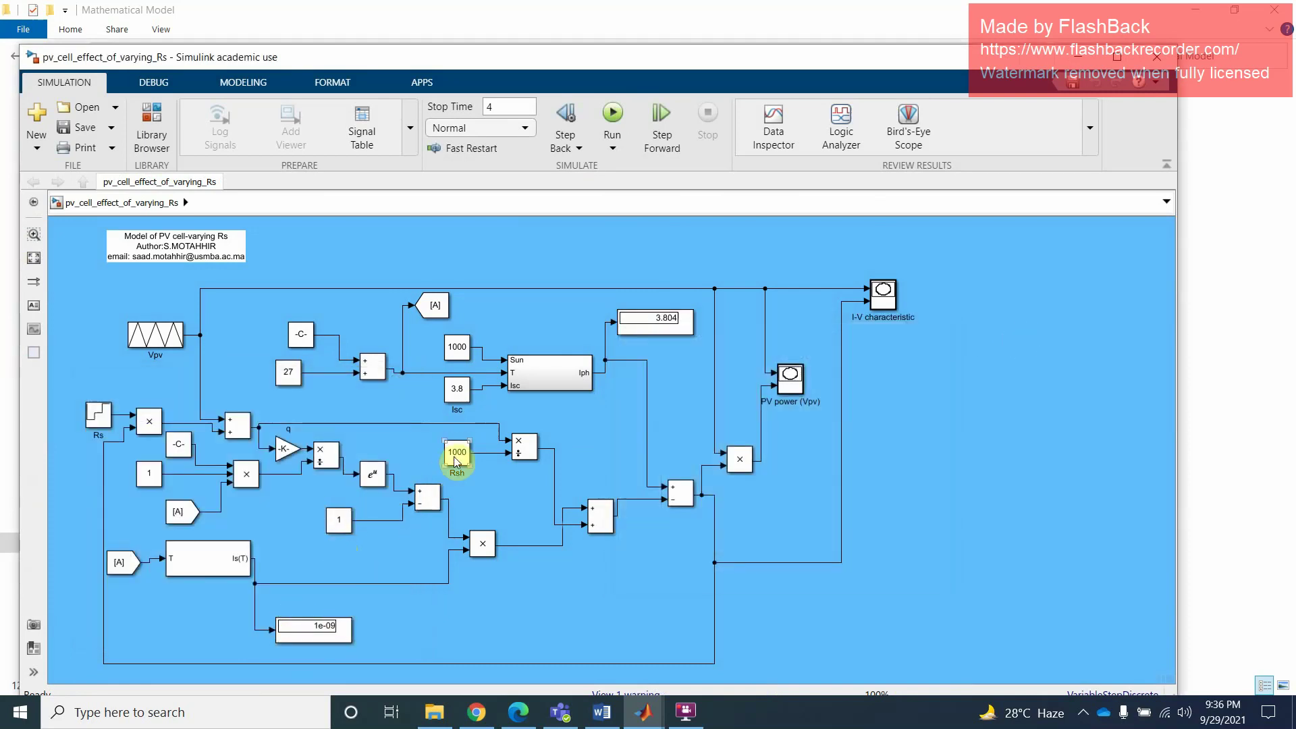
# Step: Check the Rs block's step values unchanged and go back to the Mathematical Model folder
pyautogui.doubleClick(98, 414)
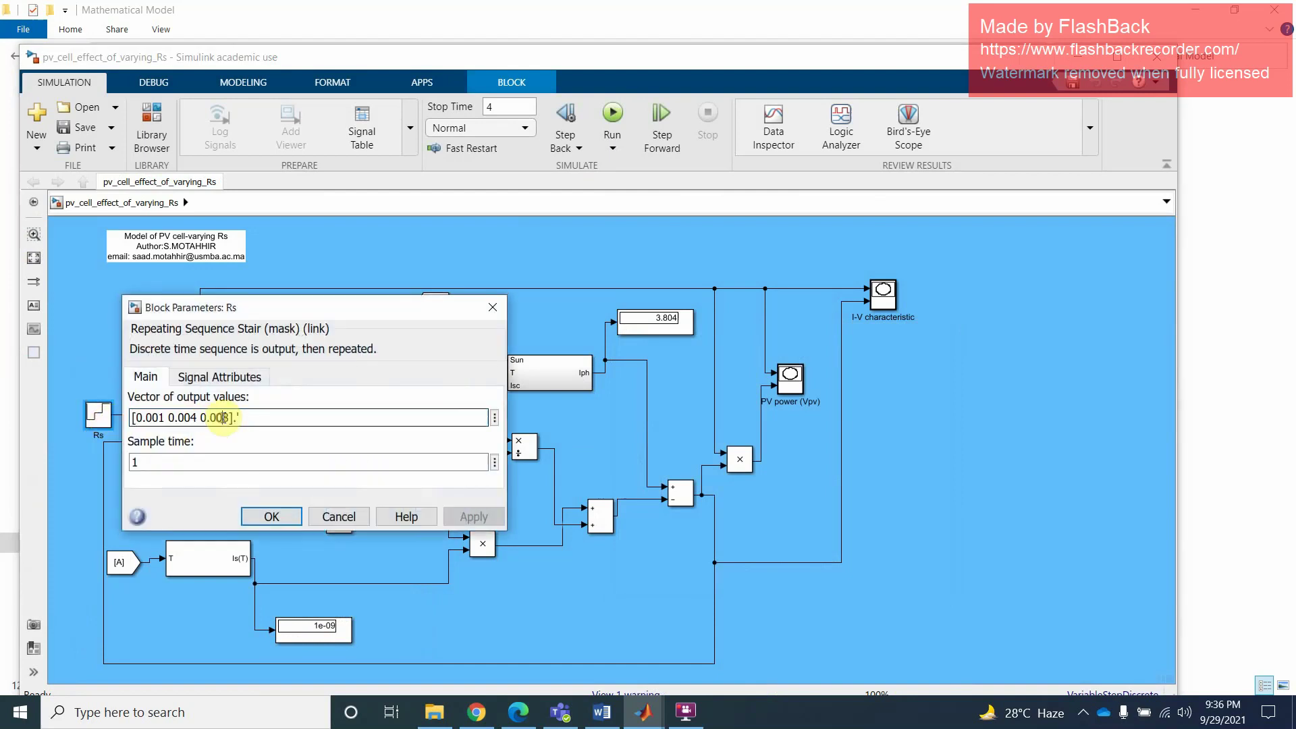
pyautogui.moveTo(222, 418); pyautogui.dragTo(133, 417)
pyautogui.click(339, 517)
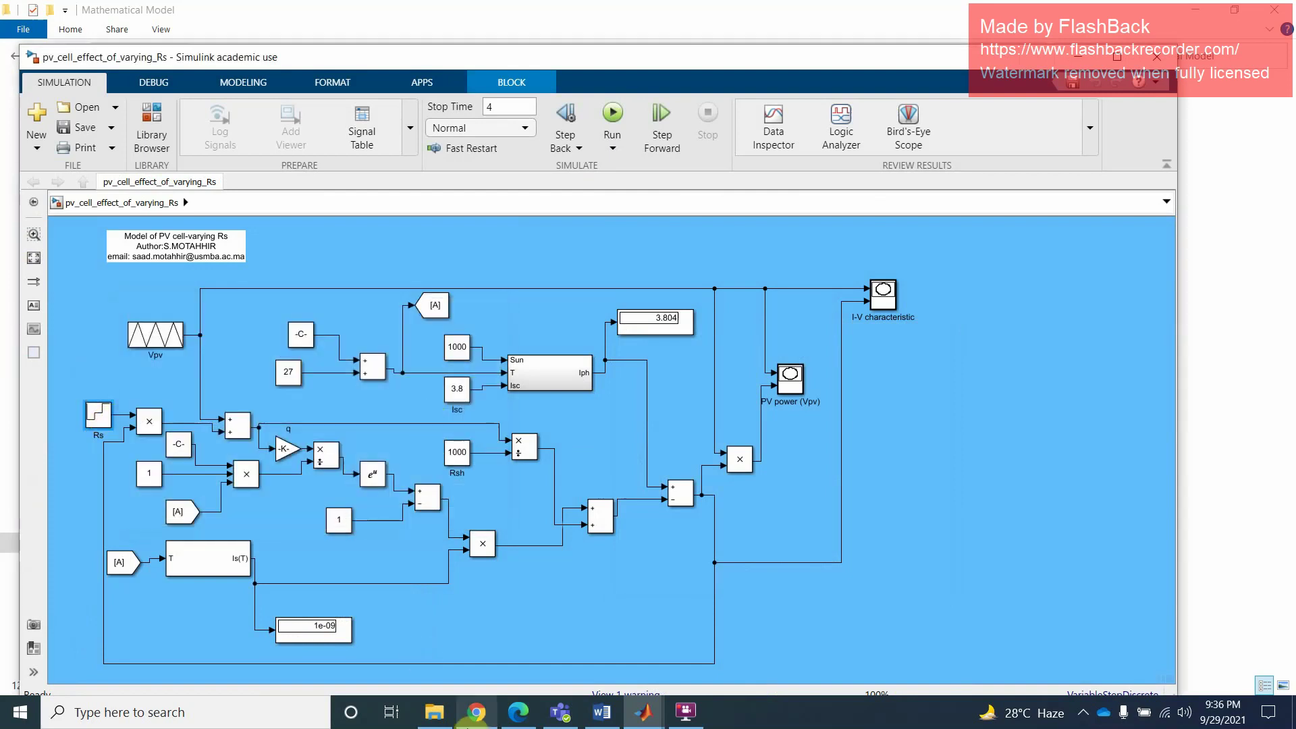
pyautogui.click(434, 712)
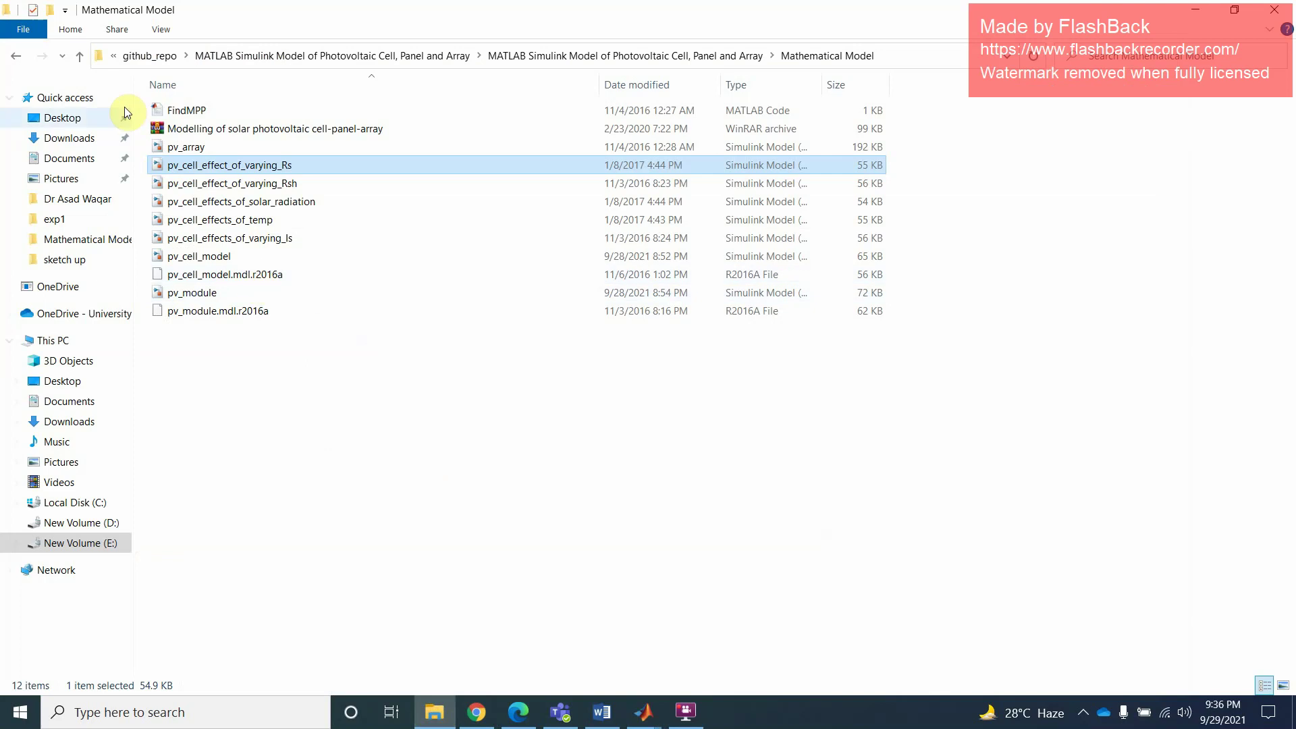
# Step: Open PV_Panel_Simulink_Model_2015 from Mathworks PV Panel > PV panel model, maximized
pyautogui.click(80, 57)
pyautogui.doubleClick(209, 128)
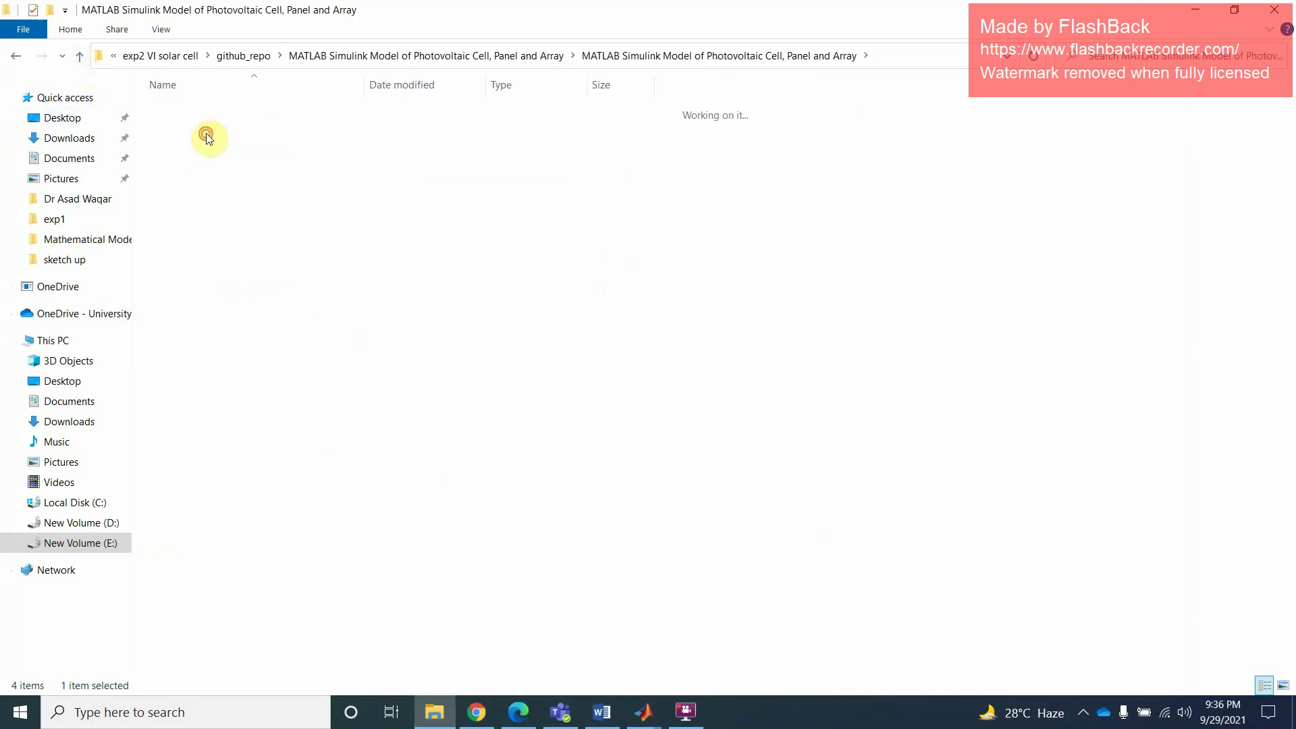
pyautogui.click(209, 113)
pyautogui.doubleClick(208, 113)
pyautogui.click(216, 112)
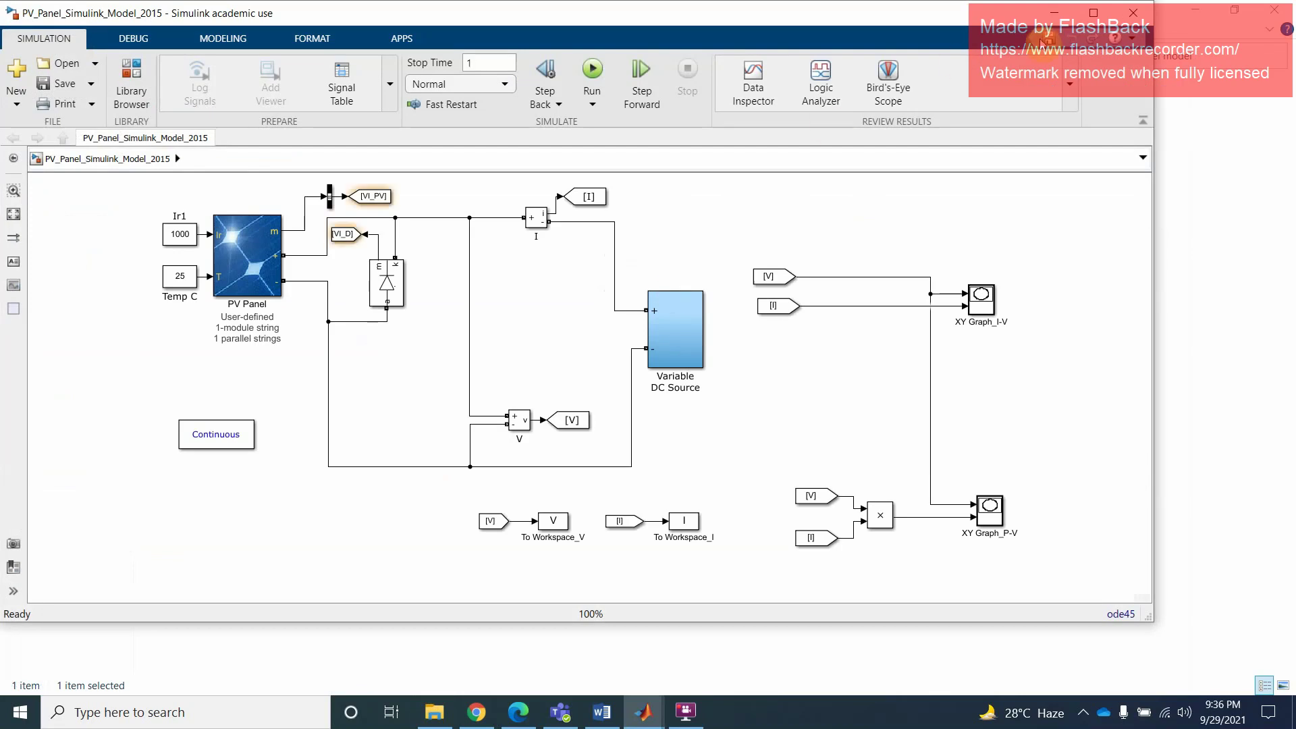
pyautogui.click(1094, 13)
# Step: Simulate the panel model and arrange the I-V and P-V graphs on the right
pyautogui.click(605, 67)
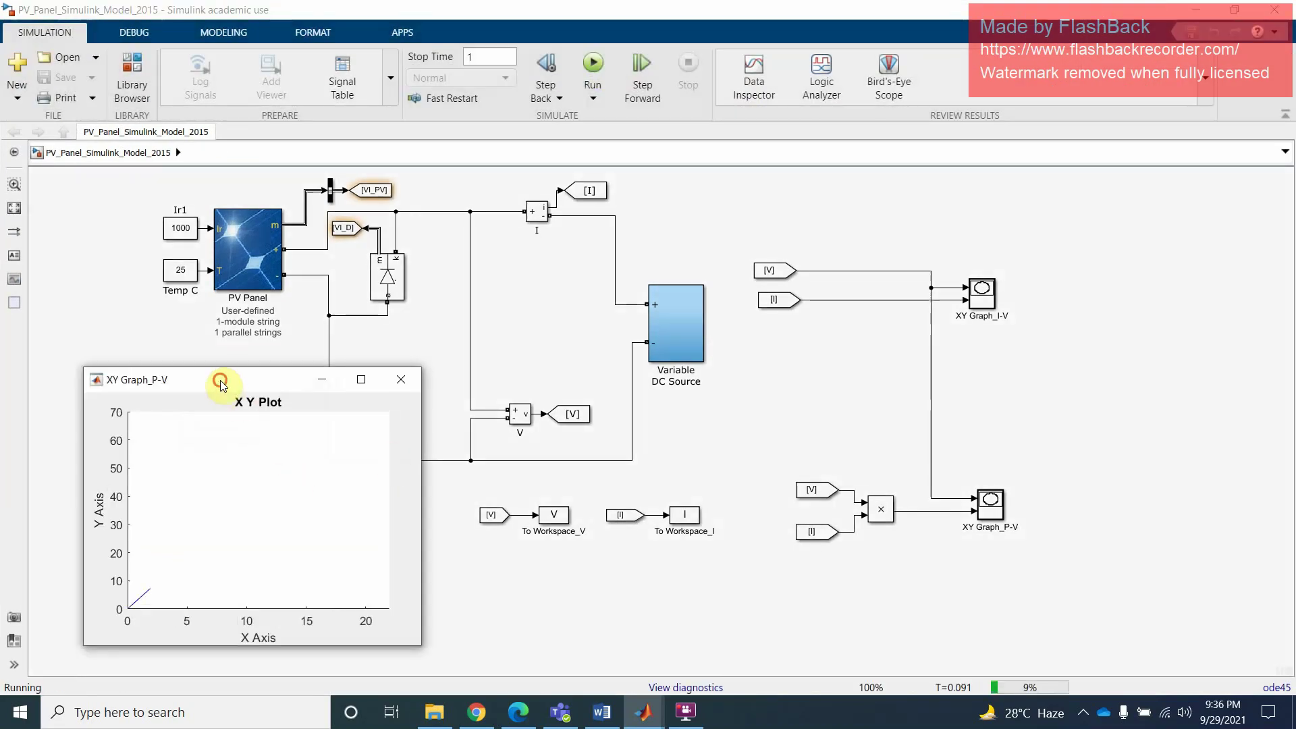
pyautogui.moveTo(221, 383); pyautogui.dragTo(905, 241)
pyautogui.moveTo(246, 379); pyautogui.dragTo(918, 364)
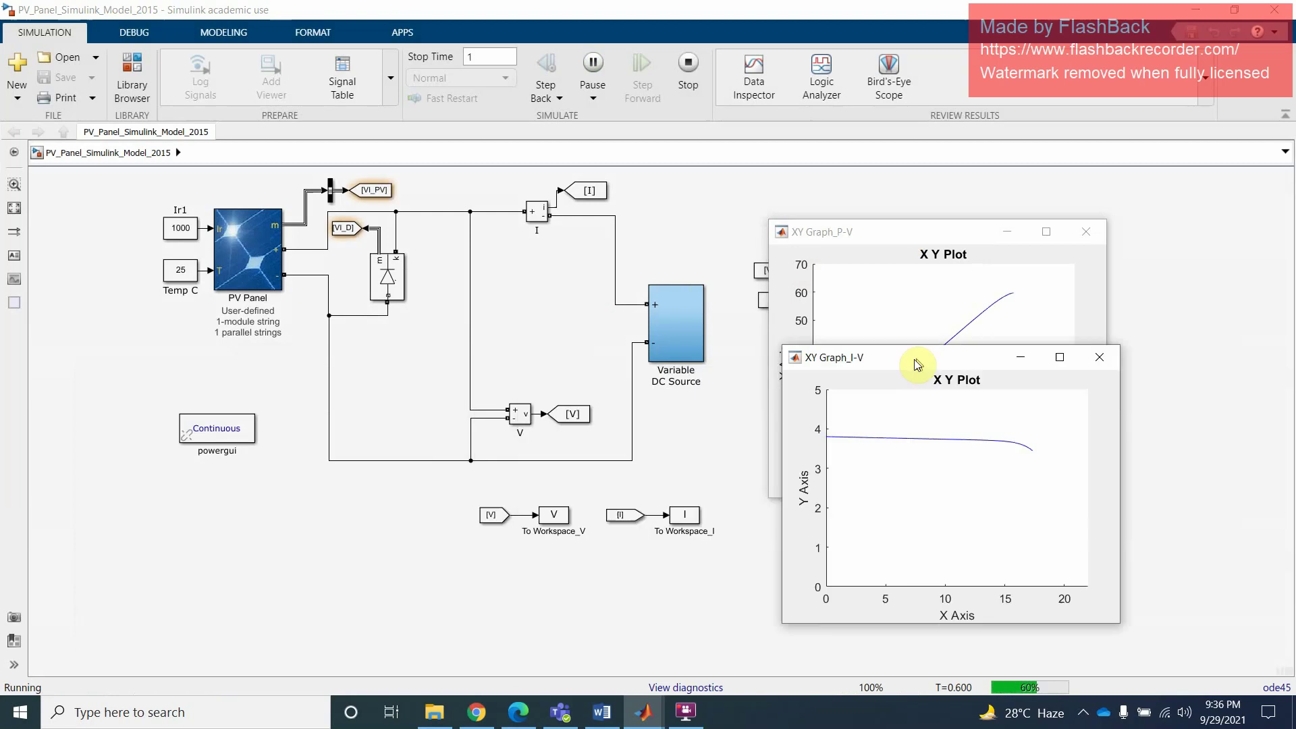
pyautogui.moveTo(918, 232); pyautogui.dragTo(1014, 57)
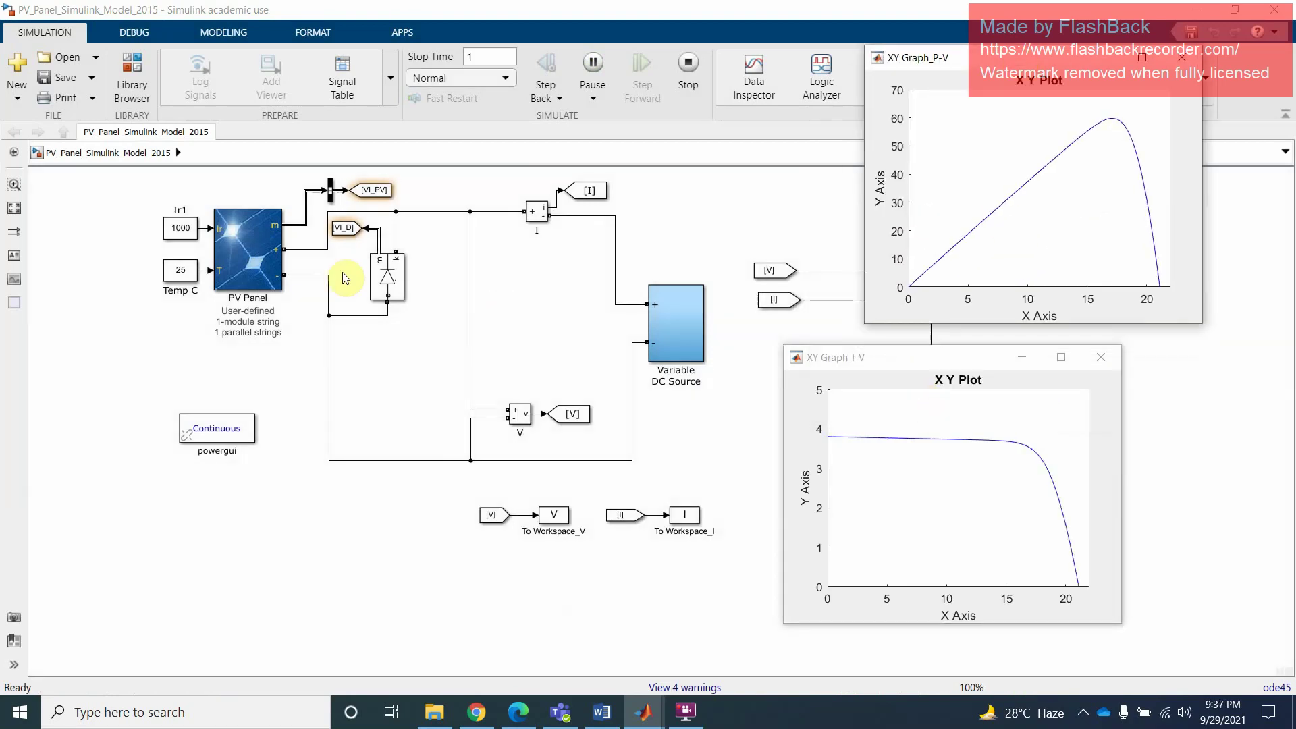
# Step: Inspect the Ir1 irradiance constant, leaving it at 1000
pyautogui.click(247, 250)
pyautogui.click(180, 230)
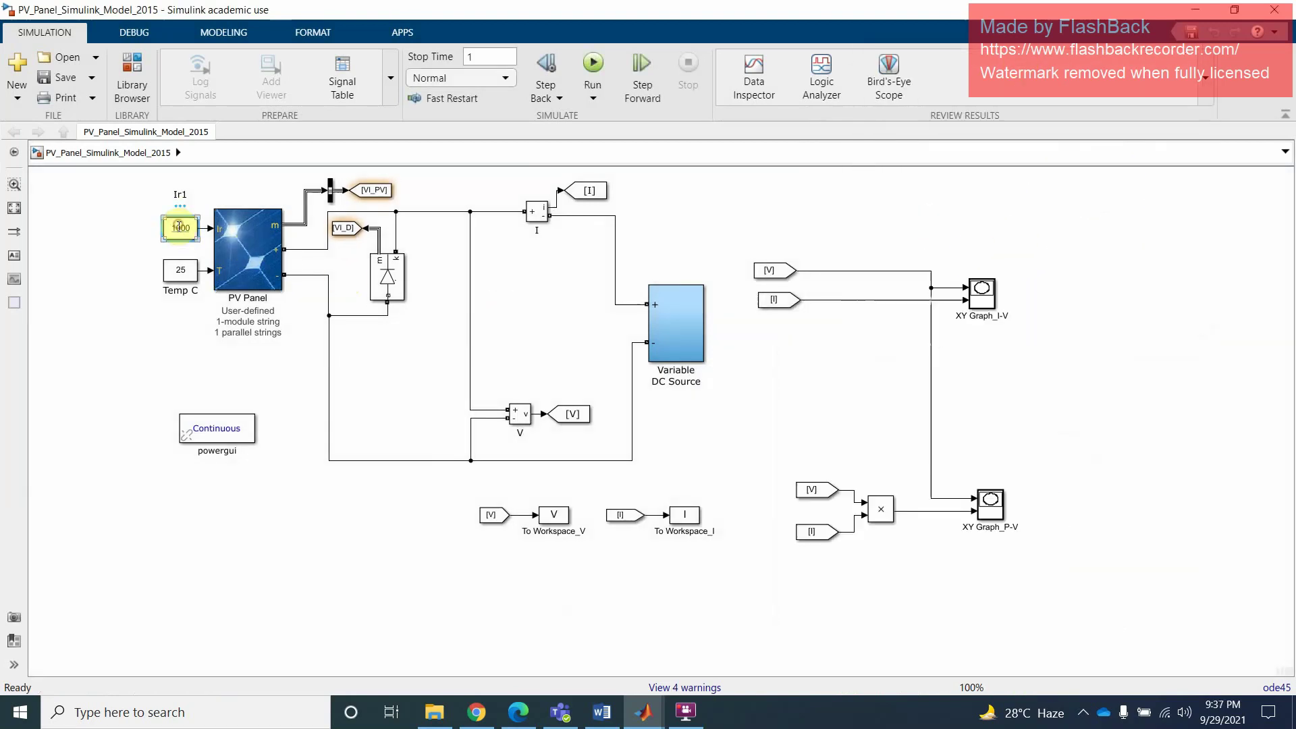
pyautogui.doubleClick(181, 230)
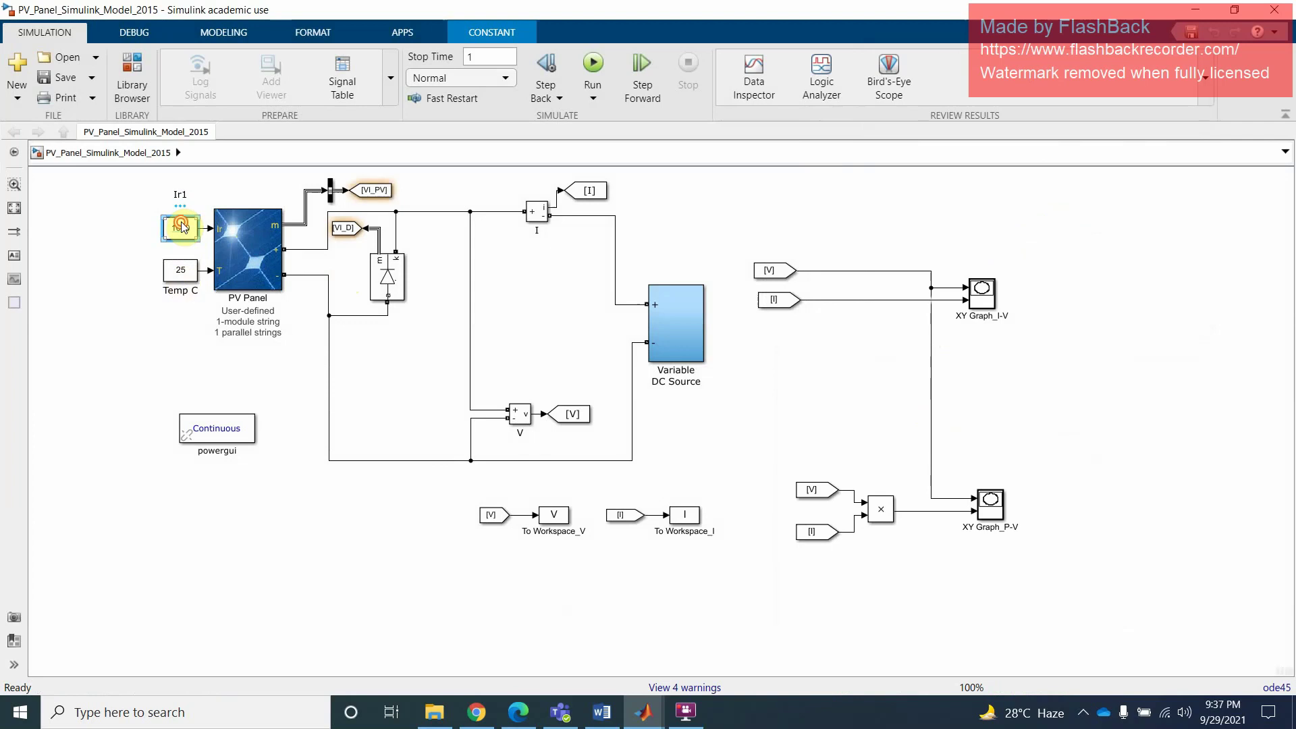
pyautogui.click(430, 358)
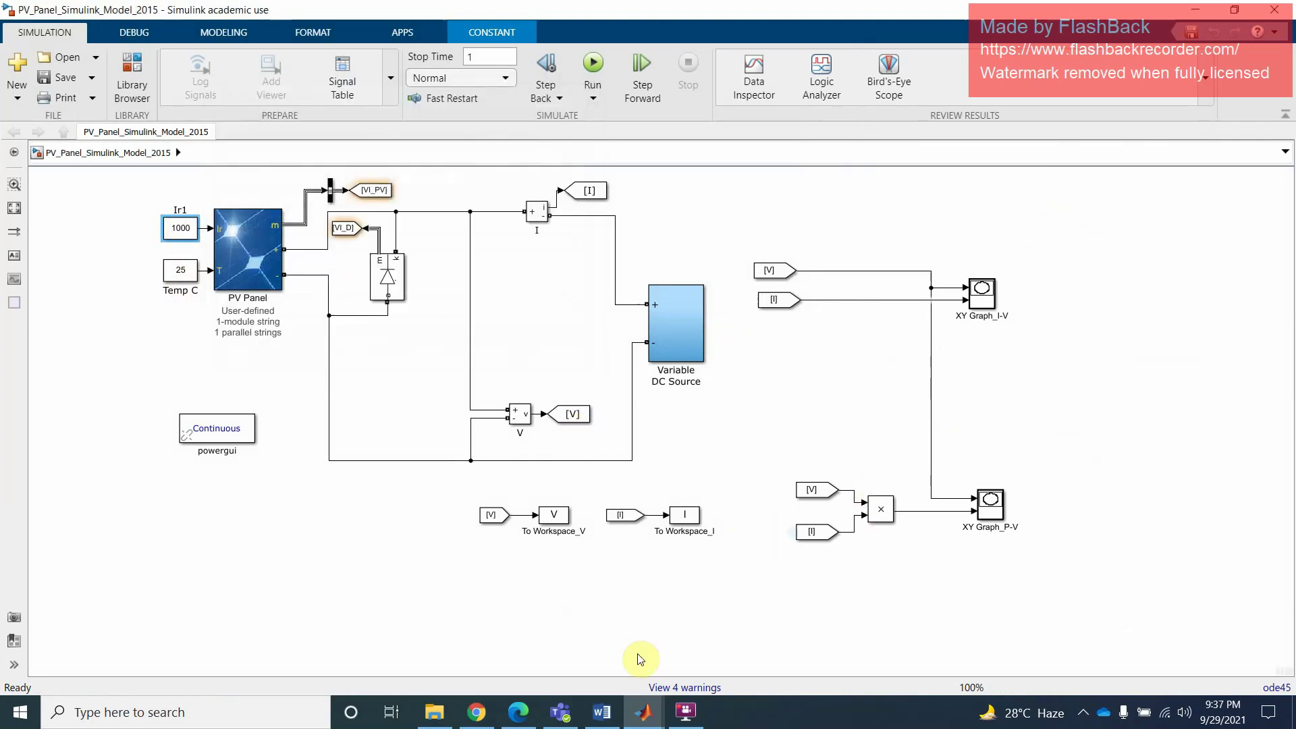
# Step: Navigate up to the repository and into the SIMULINK PV CIRCUIT MODEL folder
pyautogui.click(434, 712)
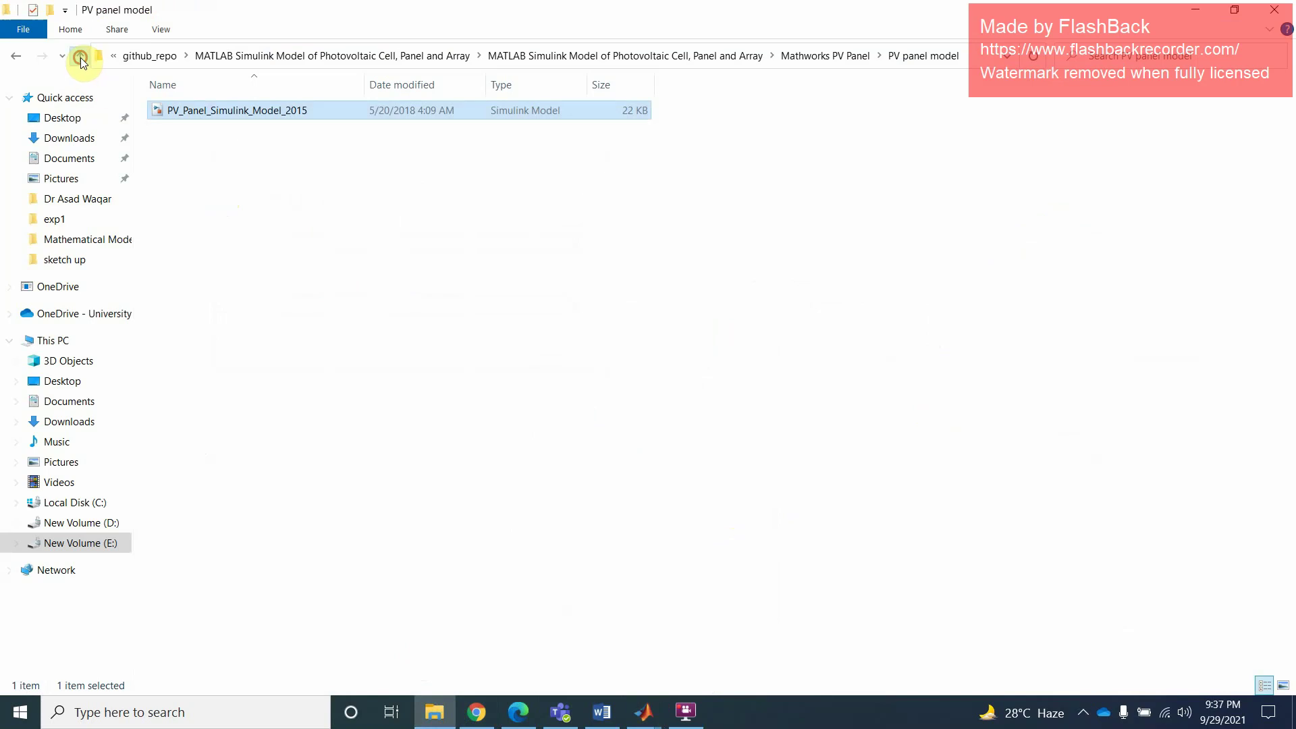
pyautogui.click(81, 58)
pyautogui.click(80, 58)
pyautogui.doubleClick(196, 147)
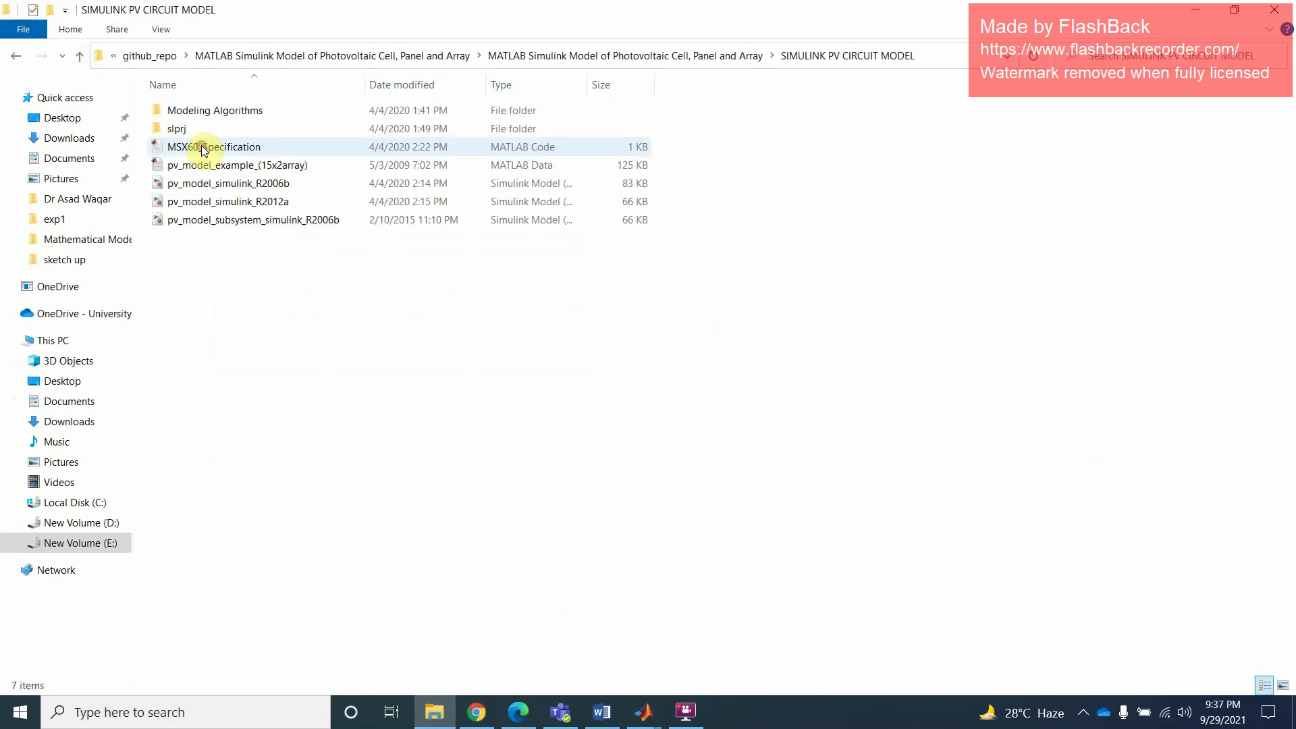
# Step: Open and run pv_model_subsystem_simulink_R2006b, then dismiss its simulation error report
pyautogui.click(222, 228)
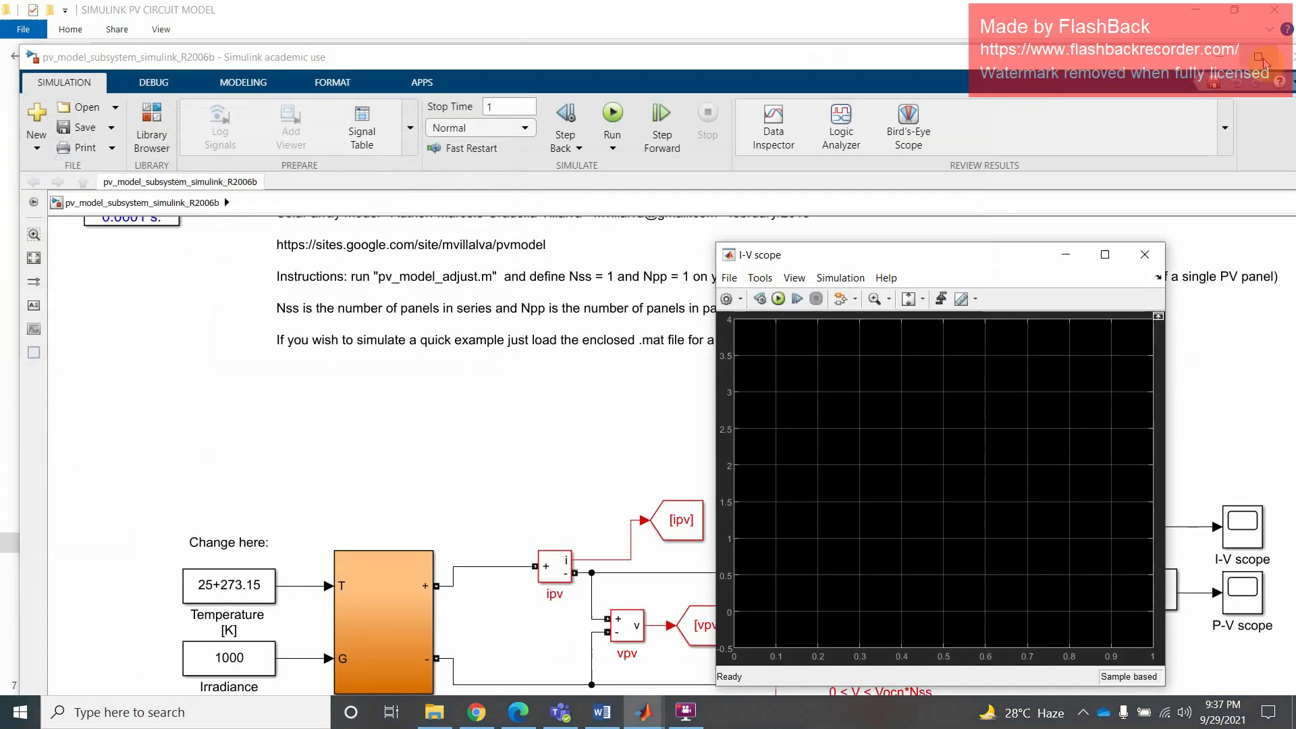
pyautogui.click(567, 246)
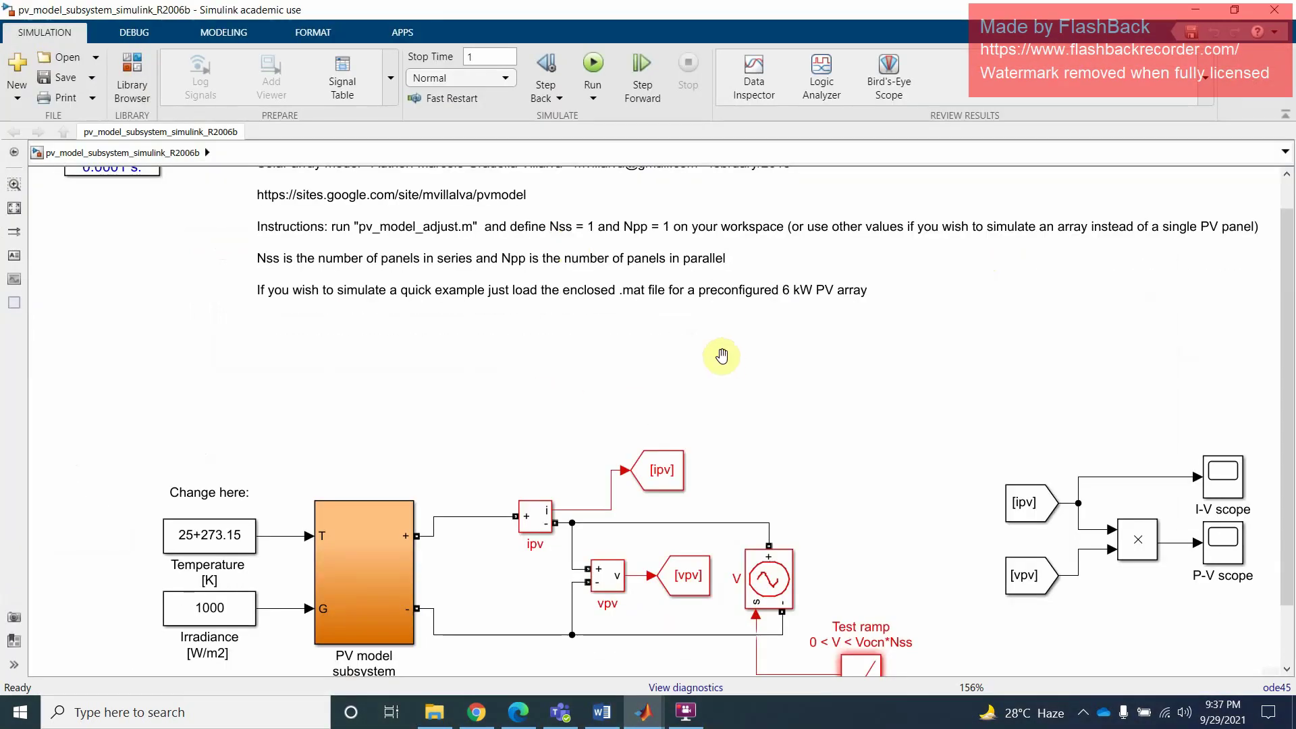
pyautogui.scroll(-1, 722, 356)
pyautogui.click(287, 515)
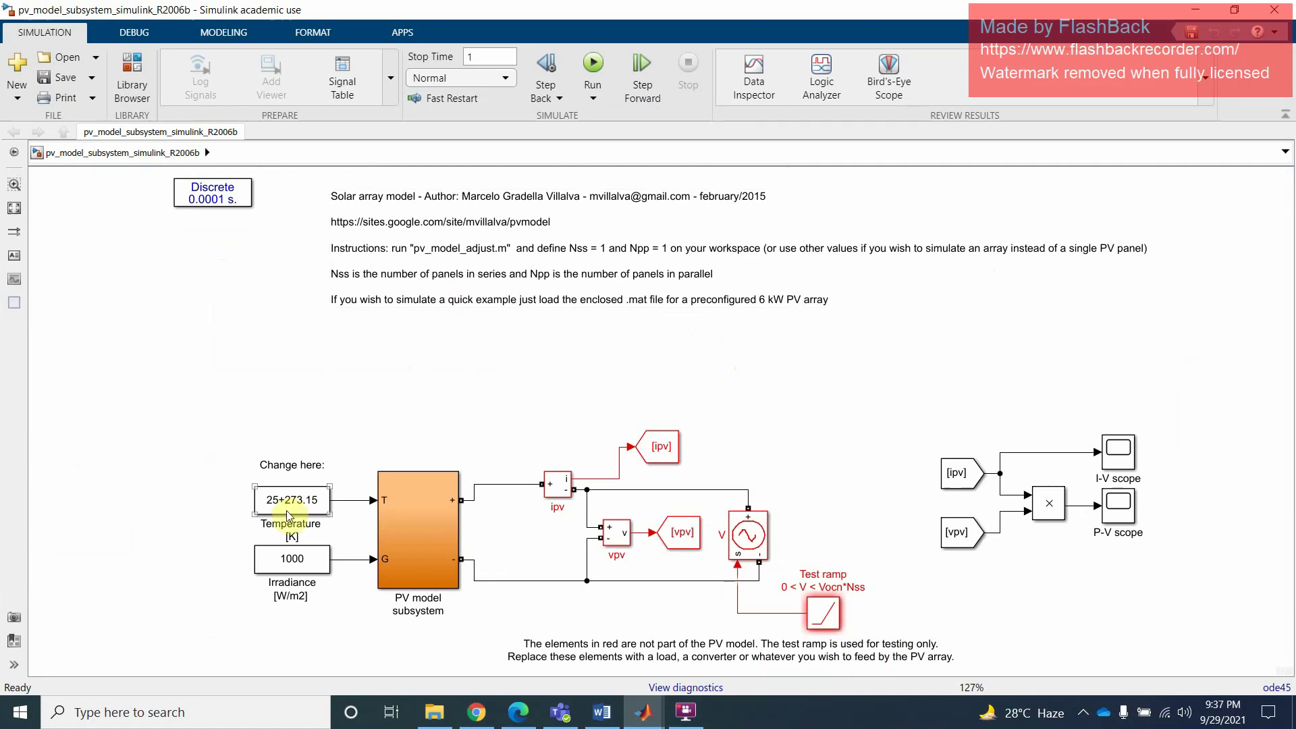
pyautogui.click(708, 589)
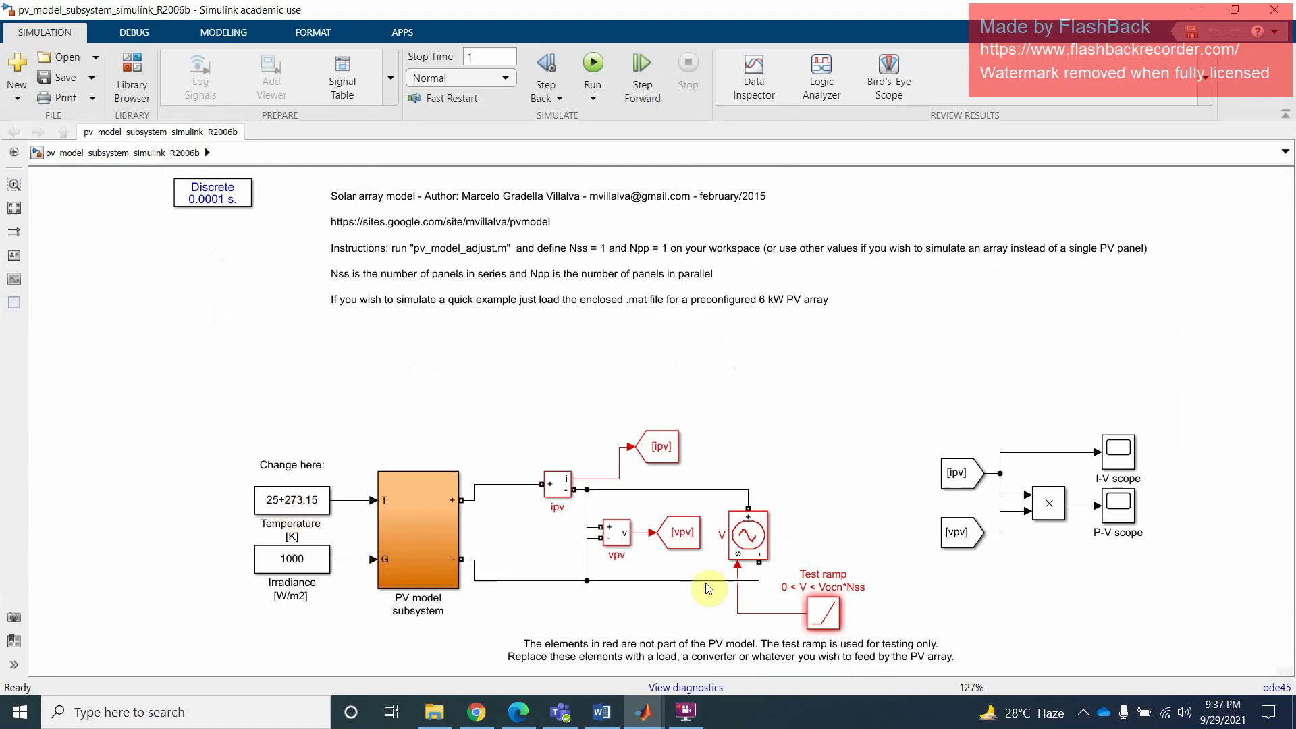
pyautogui.click(594, 65)
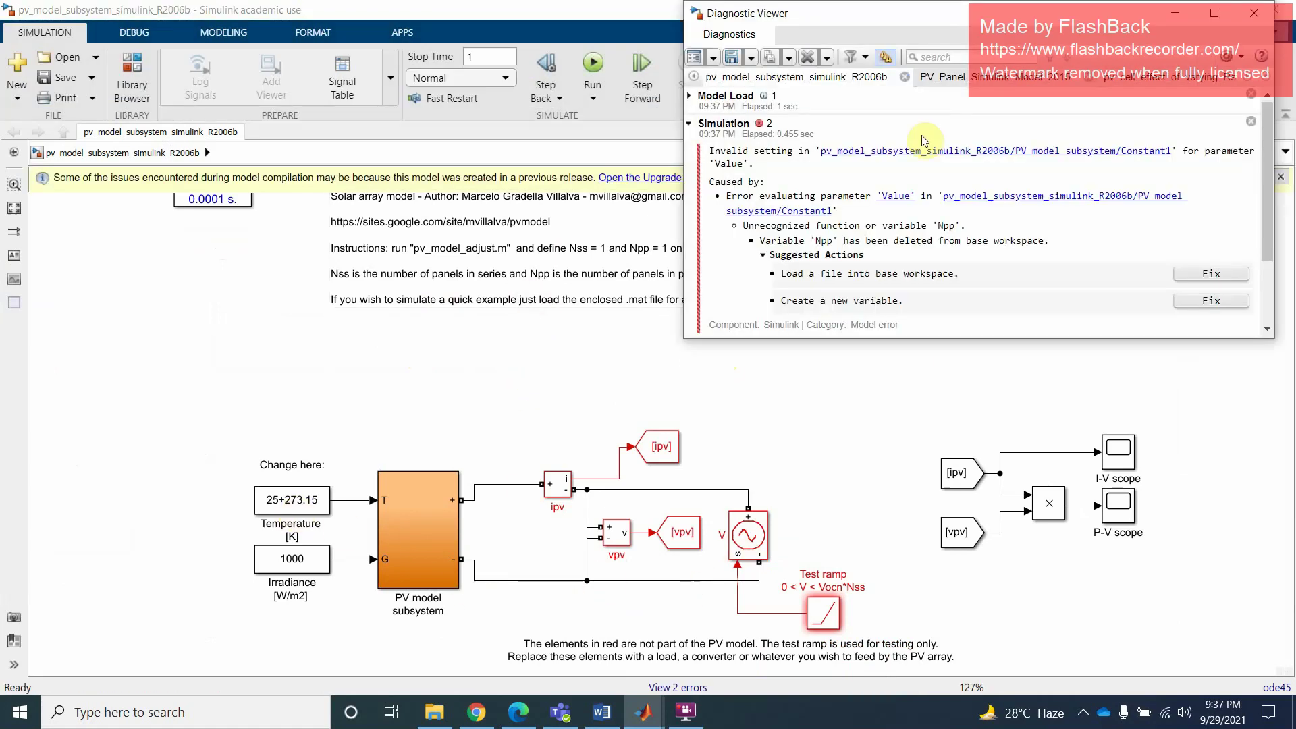
pyautogui.click(1262, 21)
# Step: Open and run pv_model_simulink_R2006b, dismiss its errors, and return to the folder
pyautogui.click(435, 711)
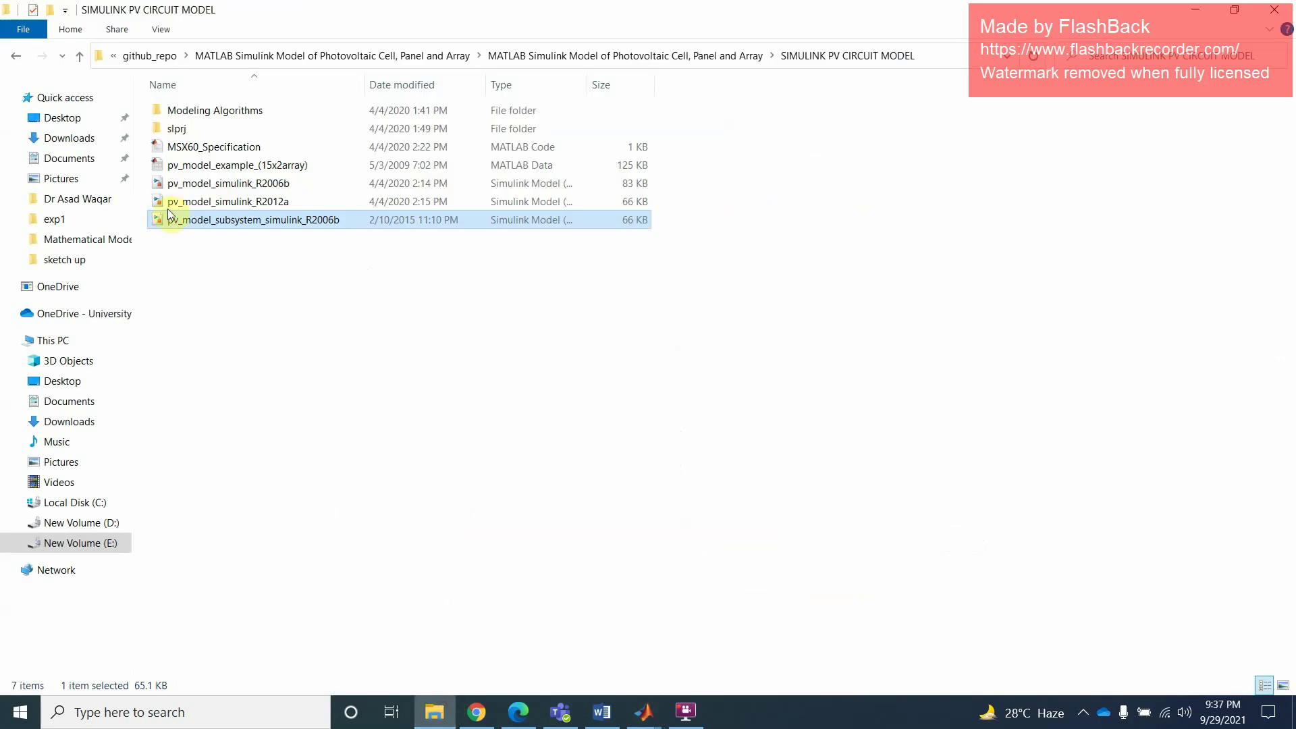
pyautogui.click(206, 182)
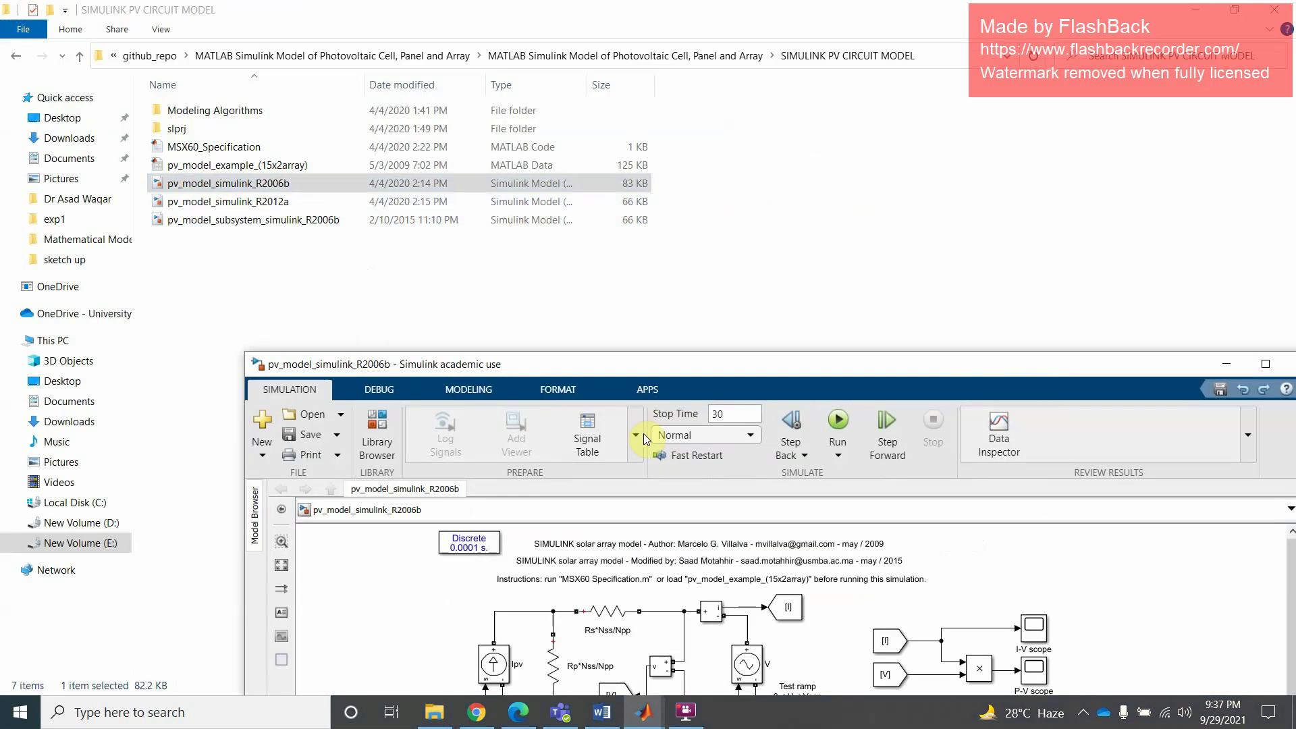
pyautogui.click(1266, 363)
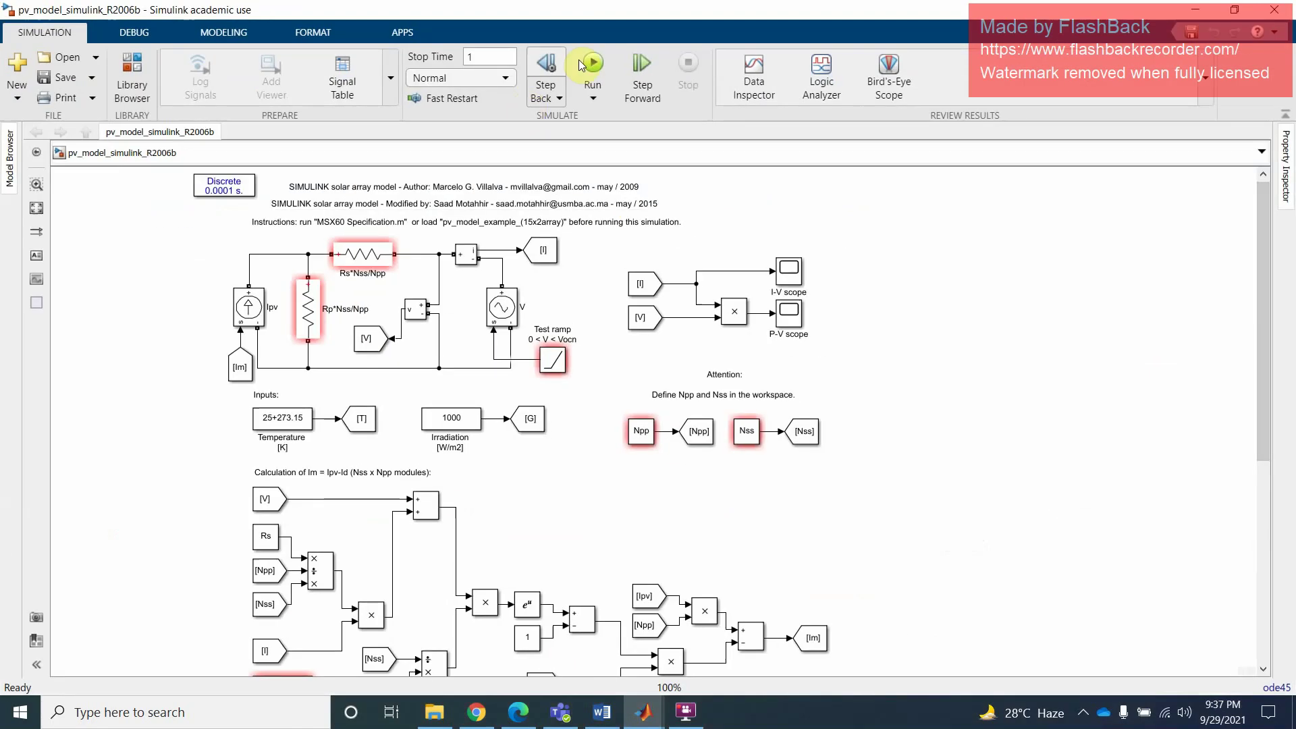
pyautogui.click(944, 395)
pyautogui.press('space')
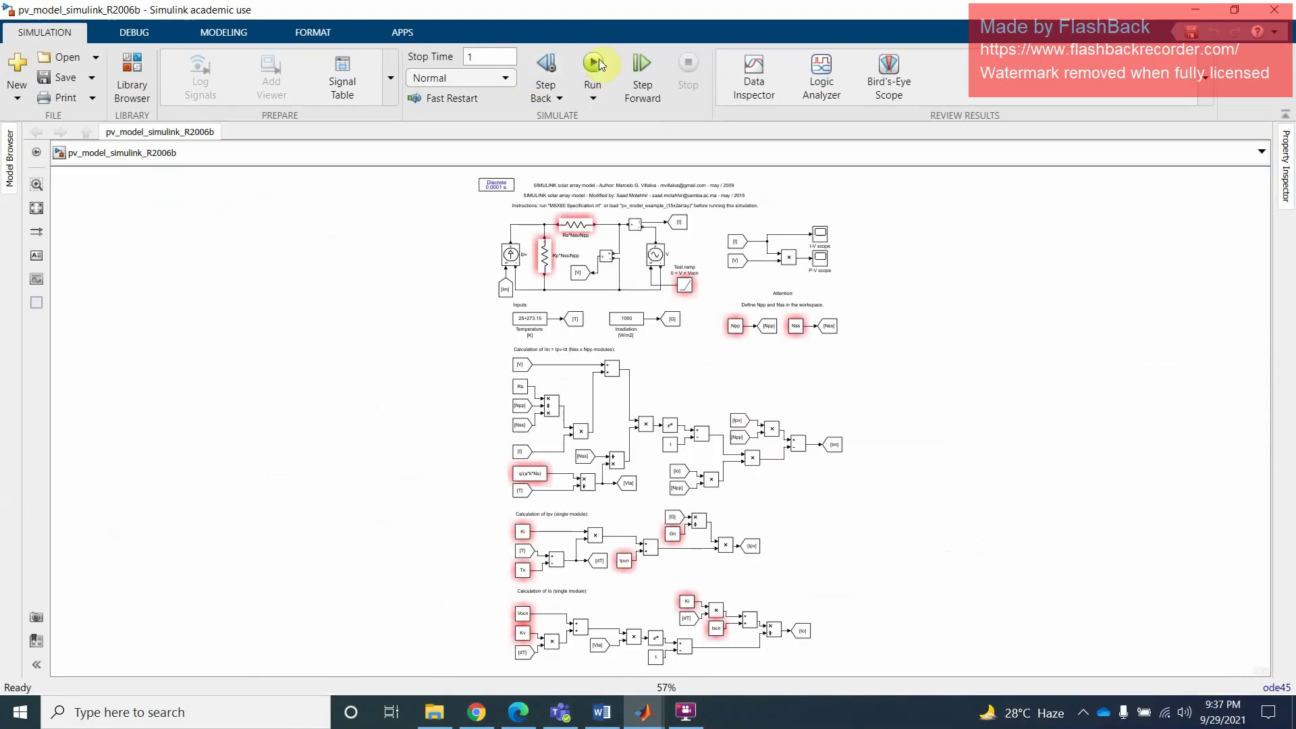
pyautogui.click(593, 66)
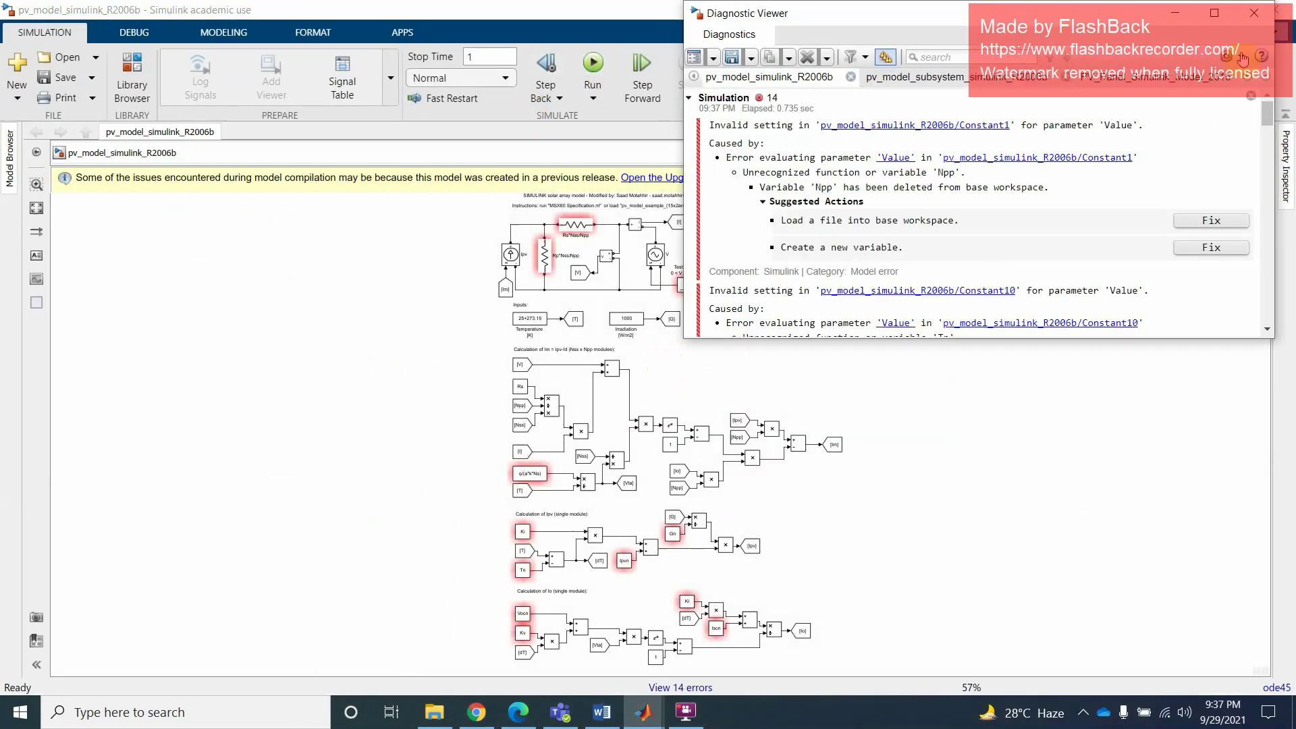
pyautogui.click(1176, 13)
pyautogui.click(434, 712)
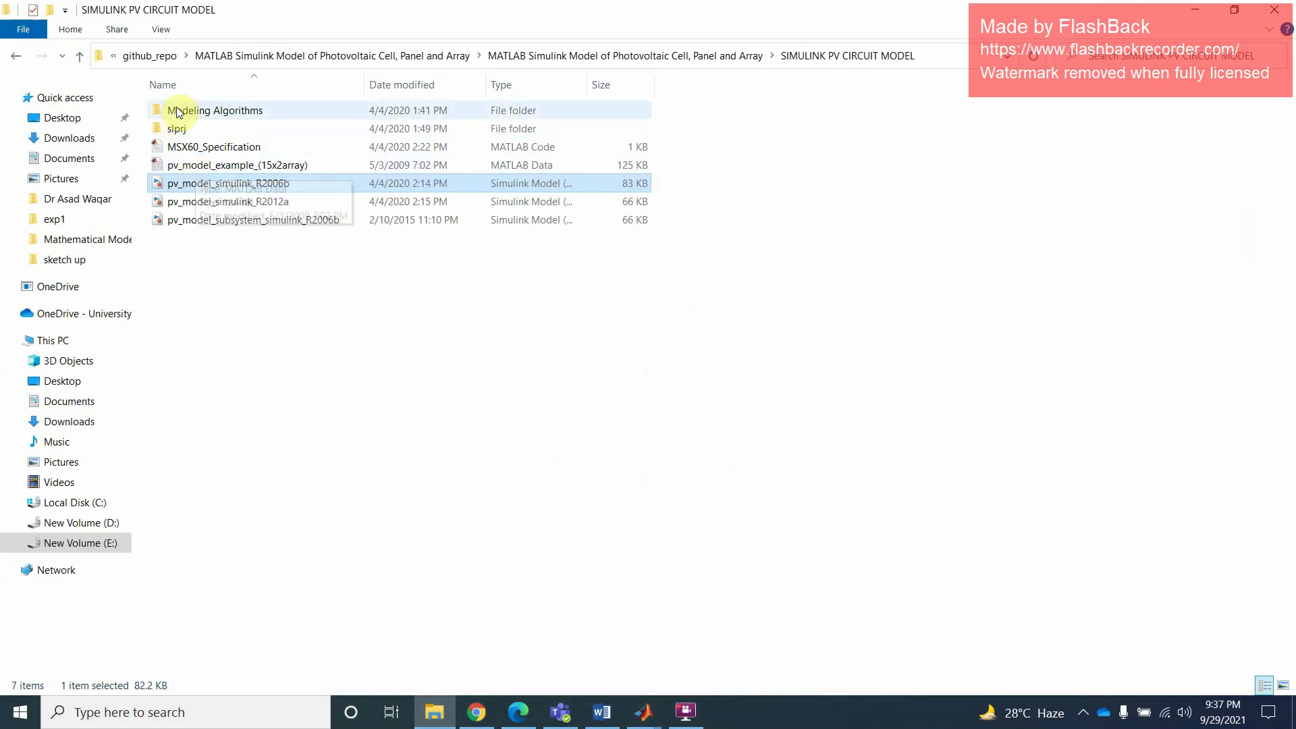
# Step: Run PV_Model_eval from Modeling Algorithms, hit the undefined 'Tn' error, and close the script
pyautogui.doubleClick(222, 114)
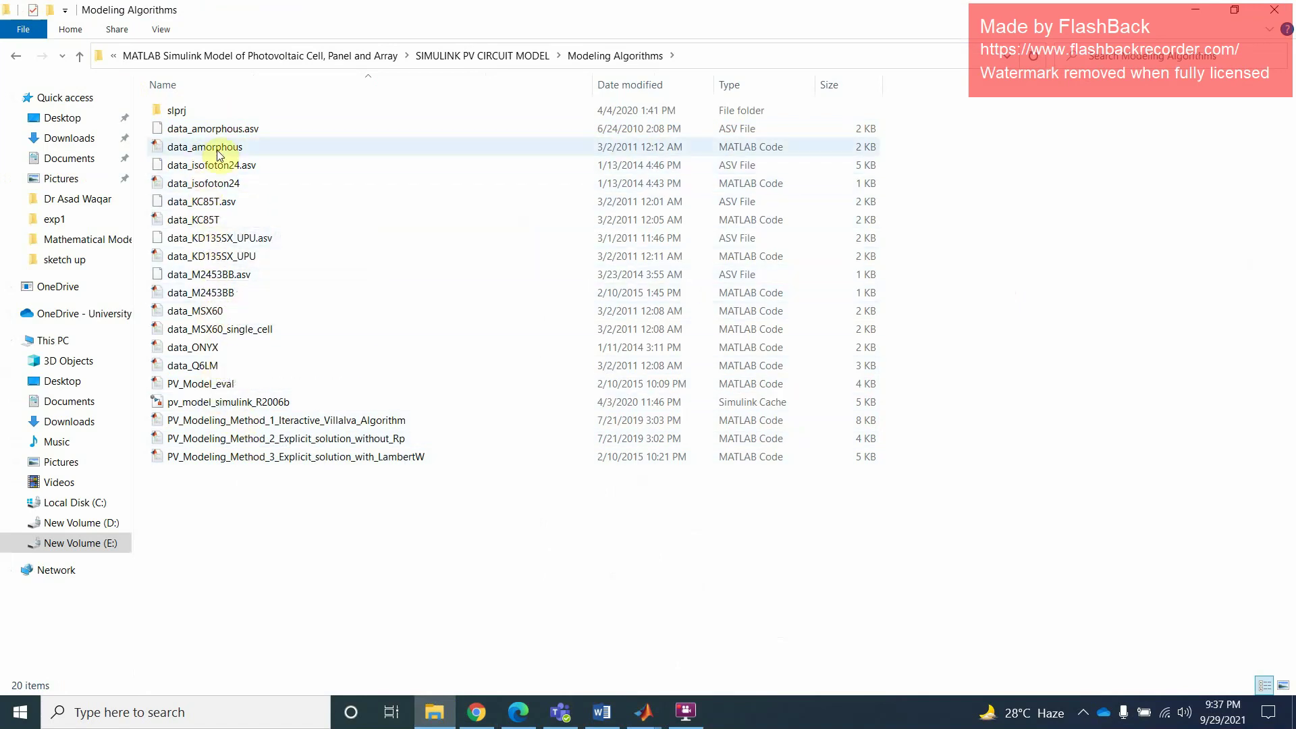
pyautogui.doubleClick(190, 392)
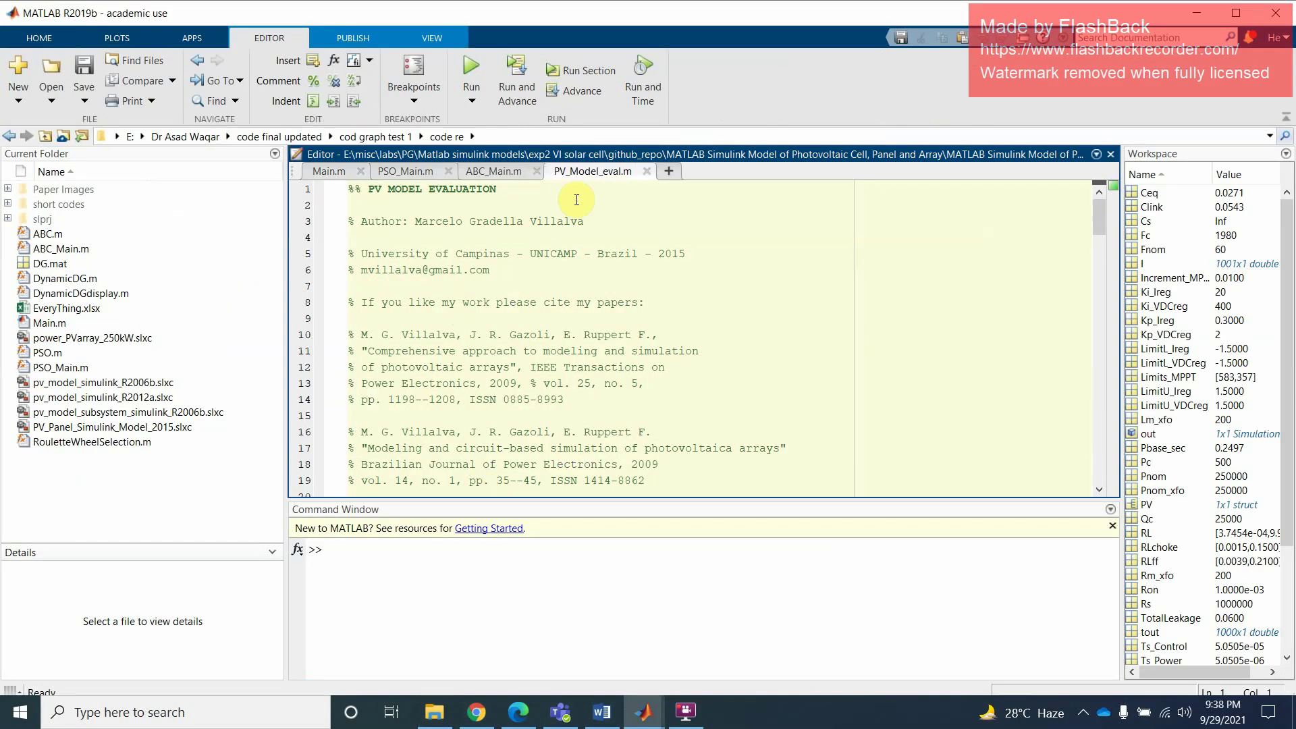
pyautogui.click(472, 68)
pyautogui.click(628, 403)
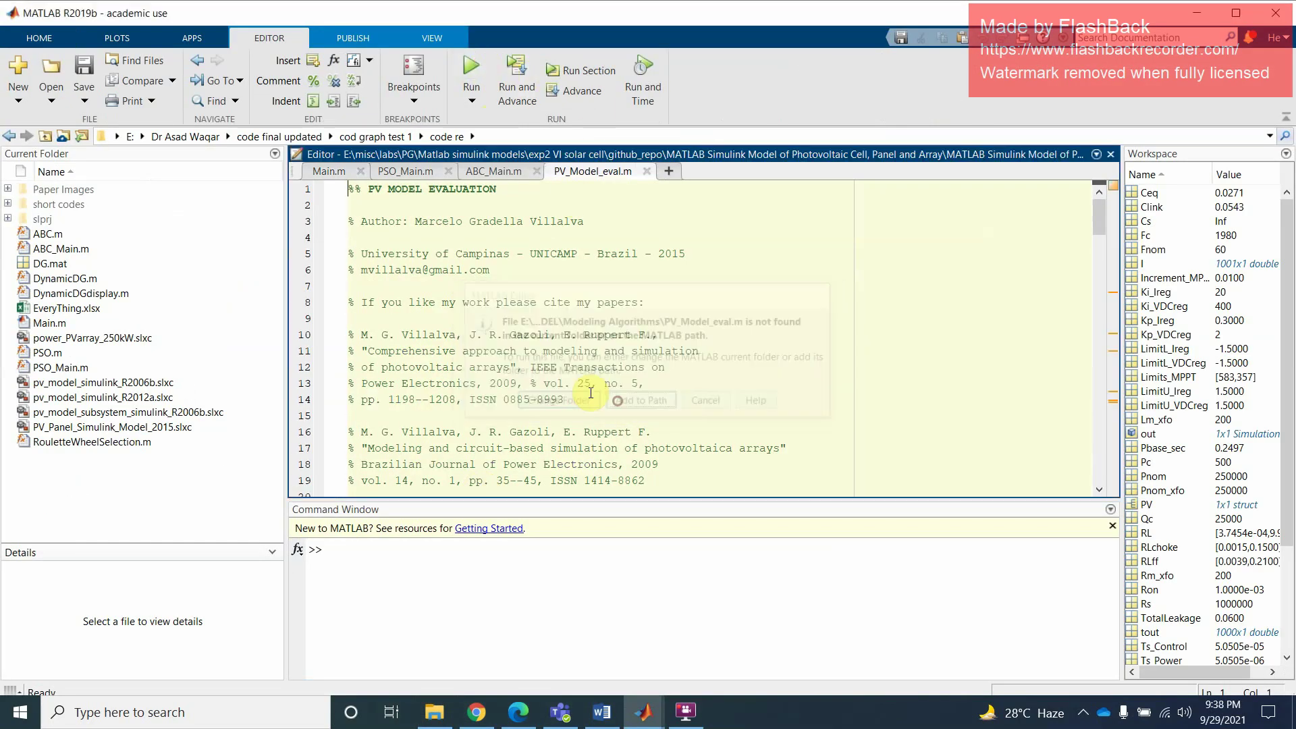
pyautogui.click(650, 172)
pyautogui.click(434, 713)
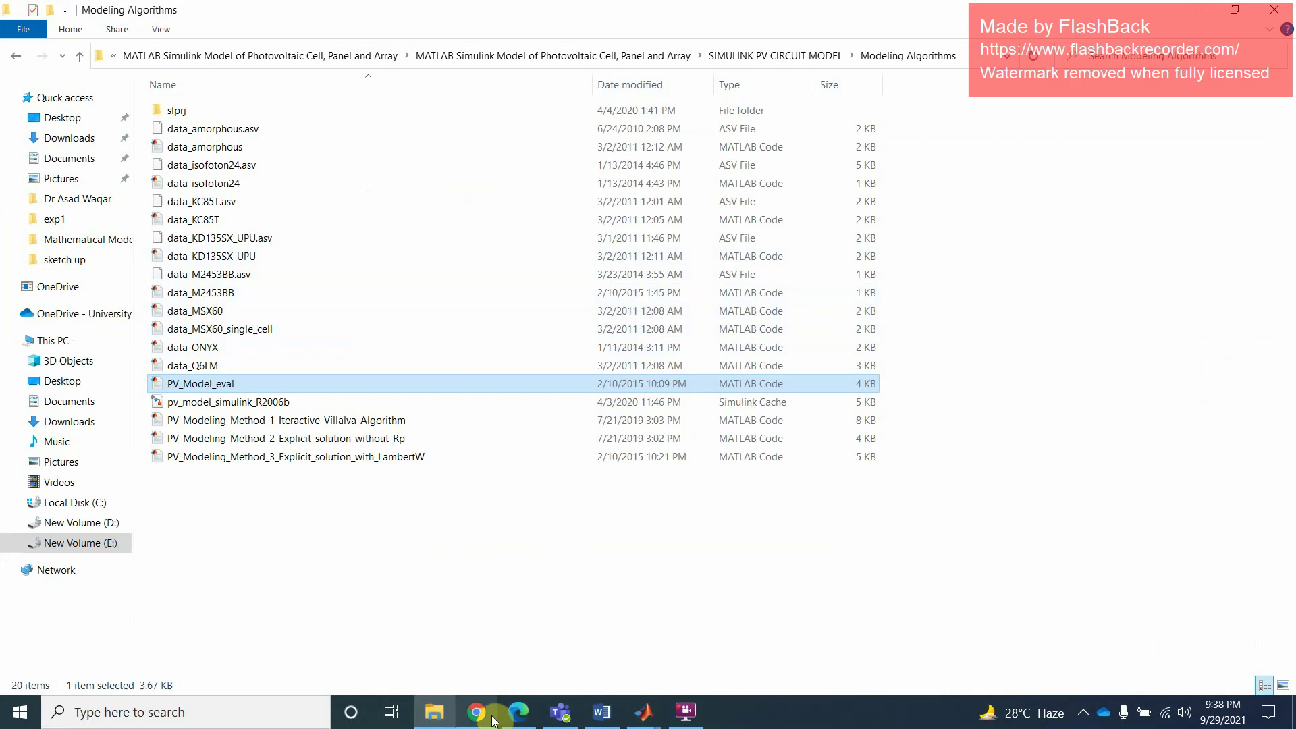
# Step: Go up five folder levels to the exp2 VI solar cell folder
pyautogui.moveTo(488, 721)
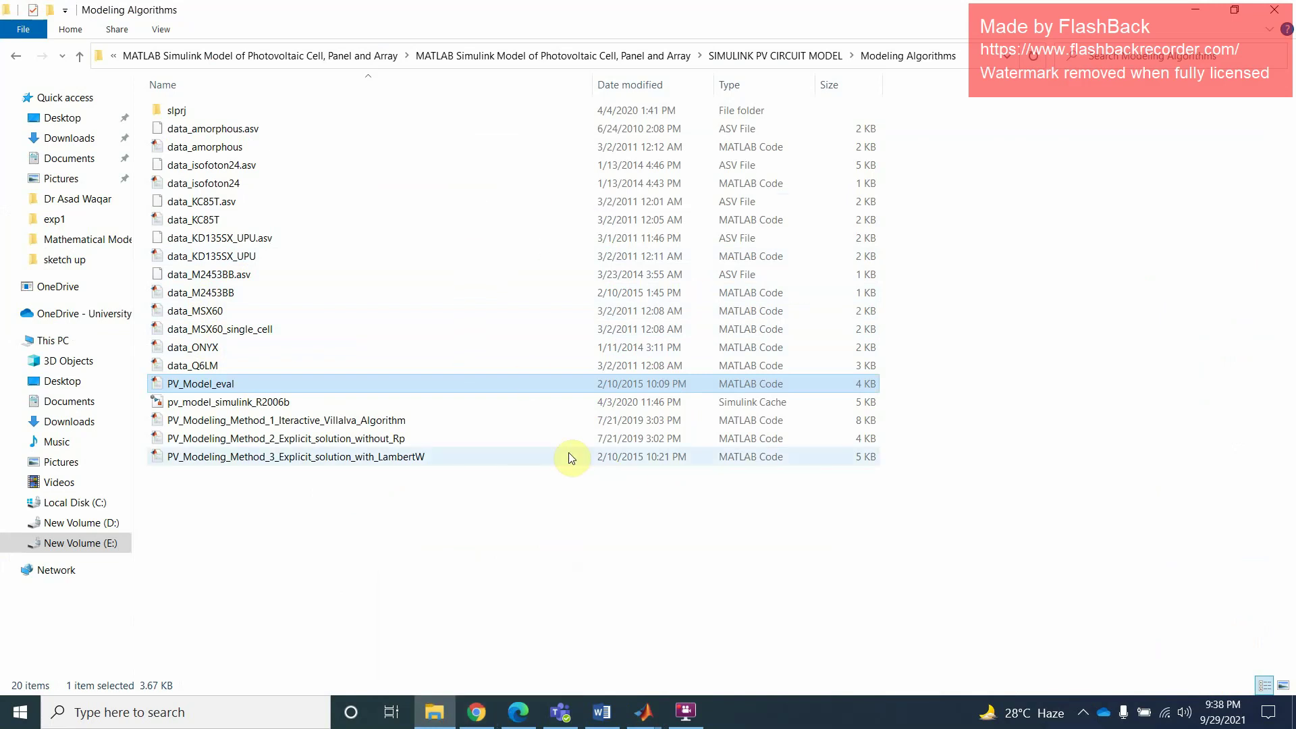
pyautogui.click(81, 56)
pyautogui.click(83, 55)
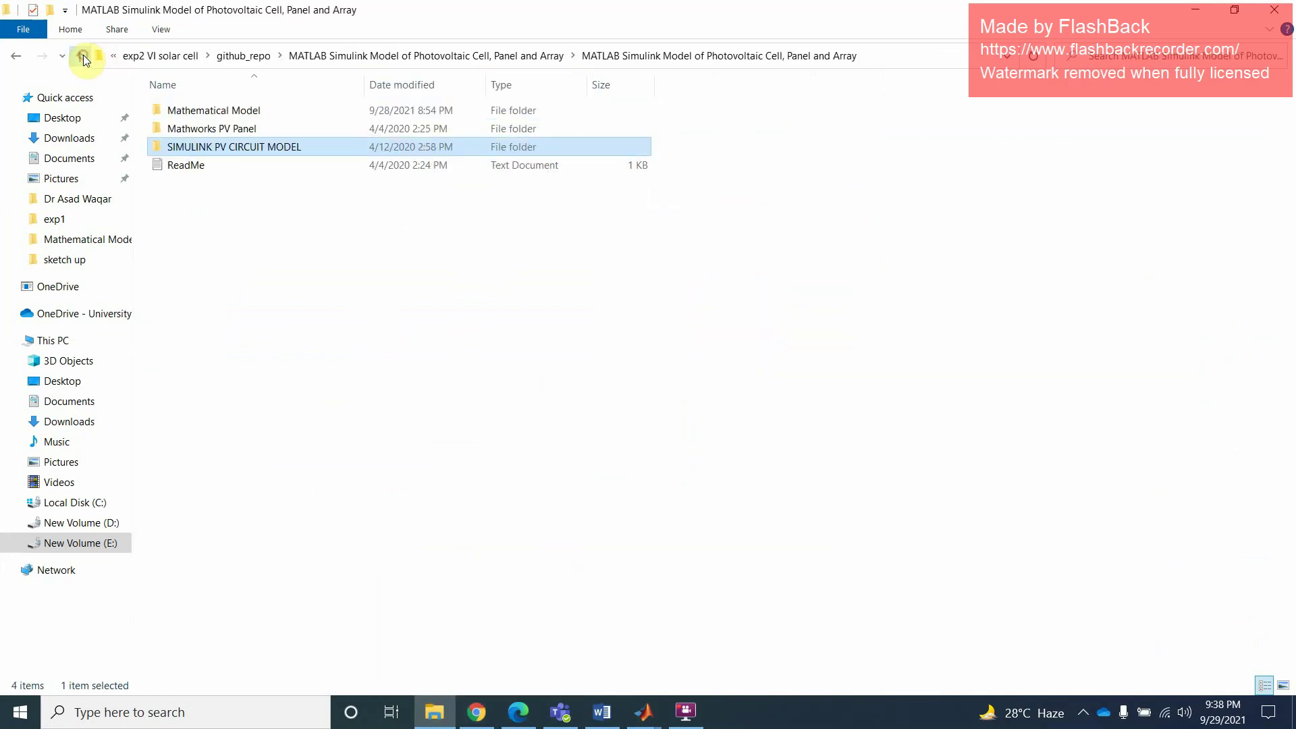
pyautogui.click(83, 54)
pyautogui.click(83, 55)
pyautogui.click(83, 55)
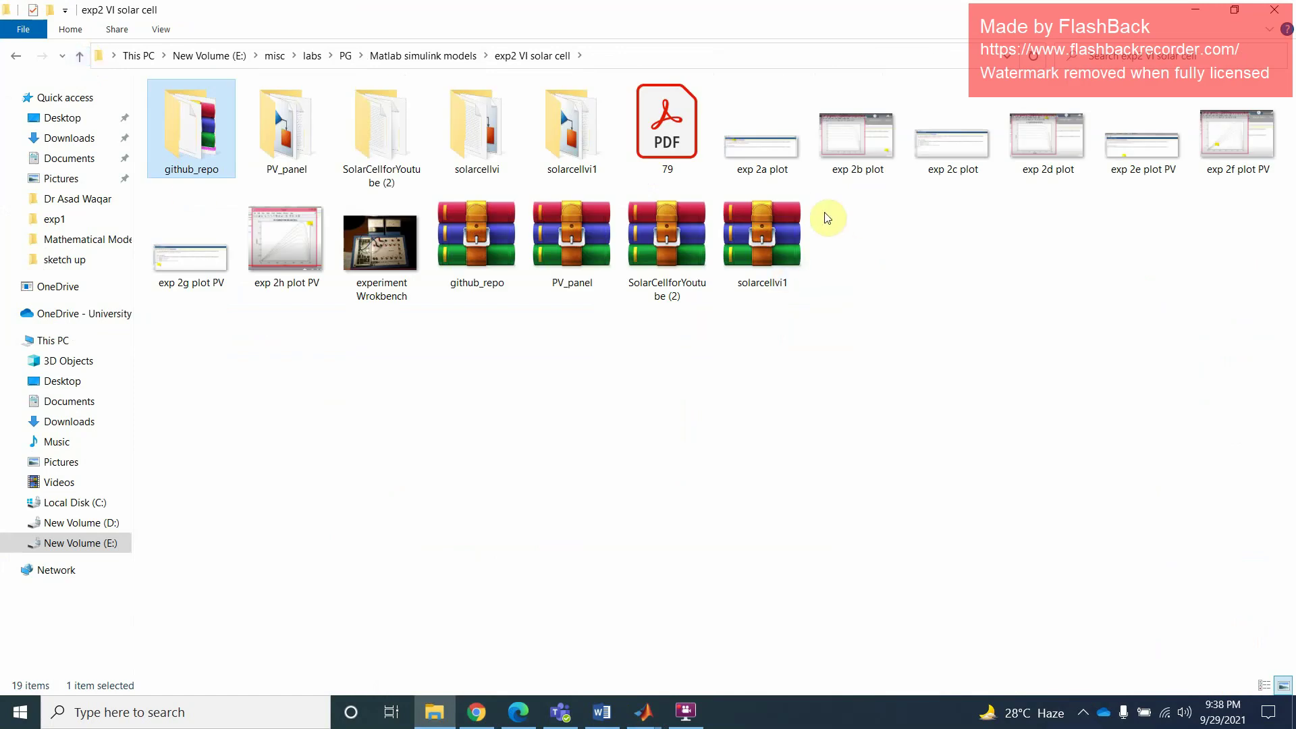
# Step: Preview the exp 2a through exp 2f plot images, then go up to Matlab simulink models
pyautogui.doubleClick(768, 156)
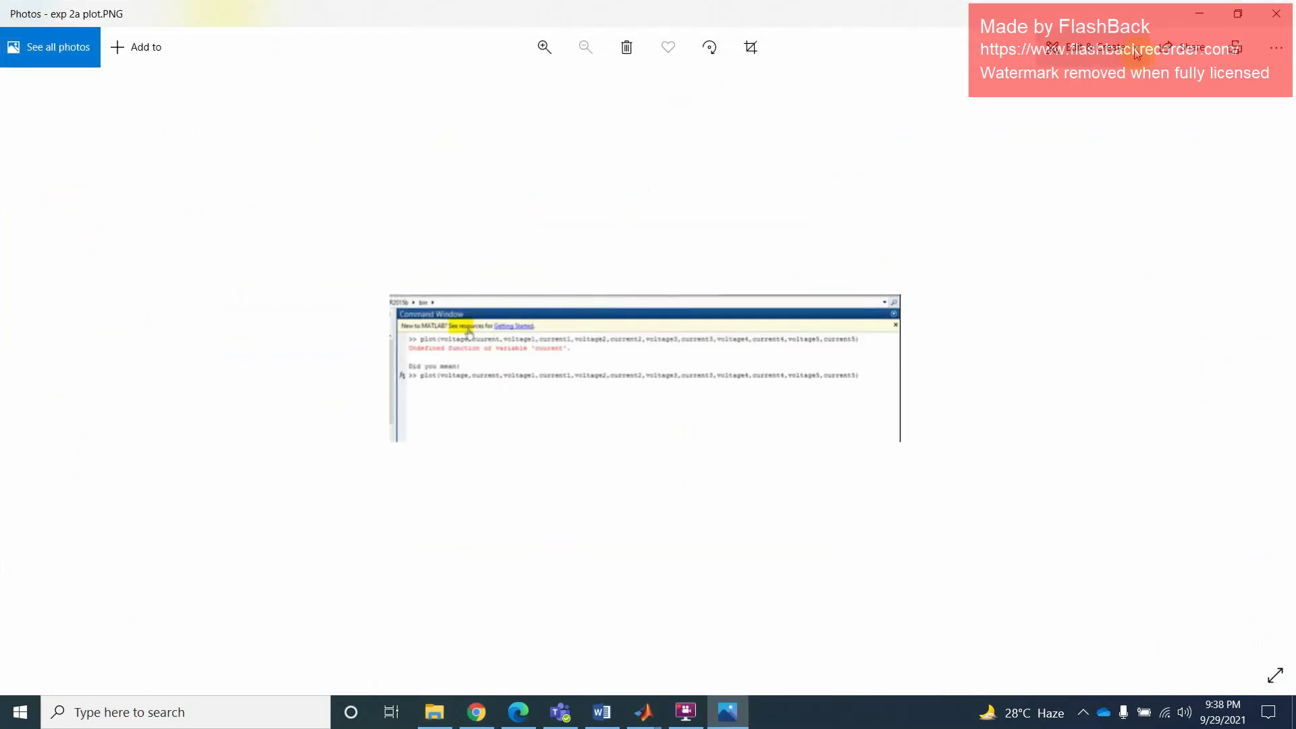
pyautogui.click(1276, 14)
pyautogui.click(865, 135)
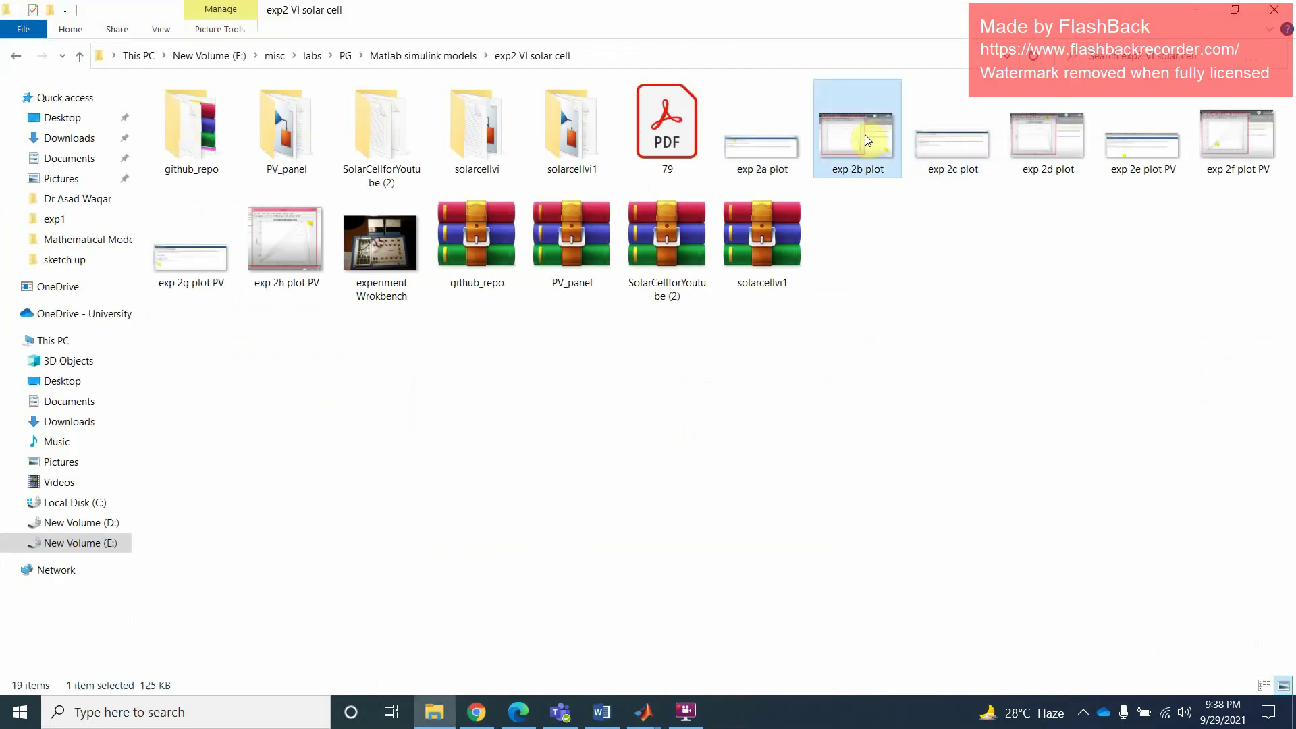
pyautogui.doubleClick(865, 135)
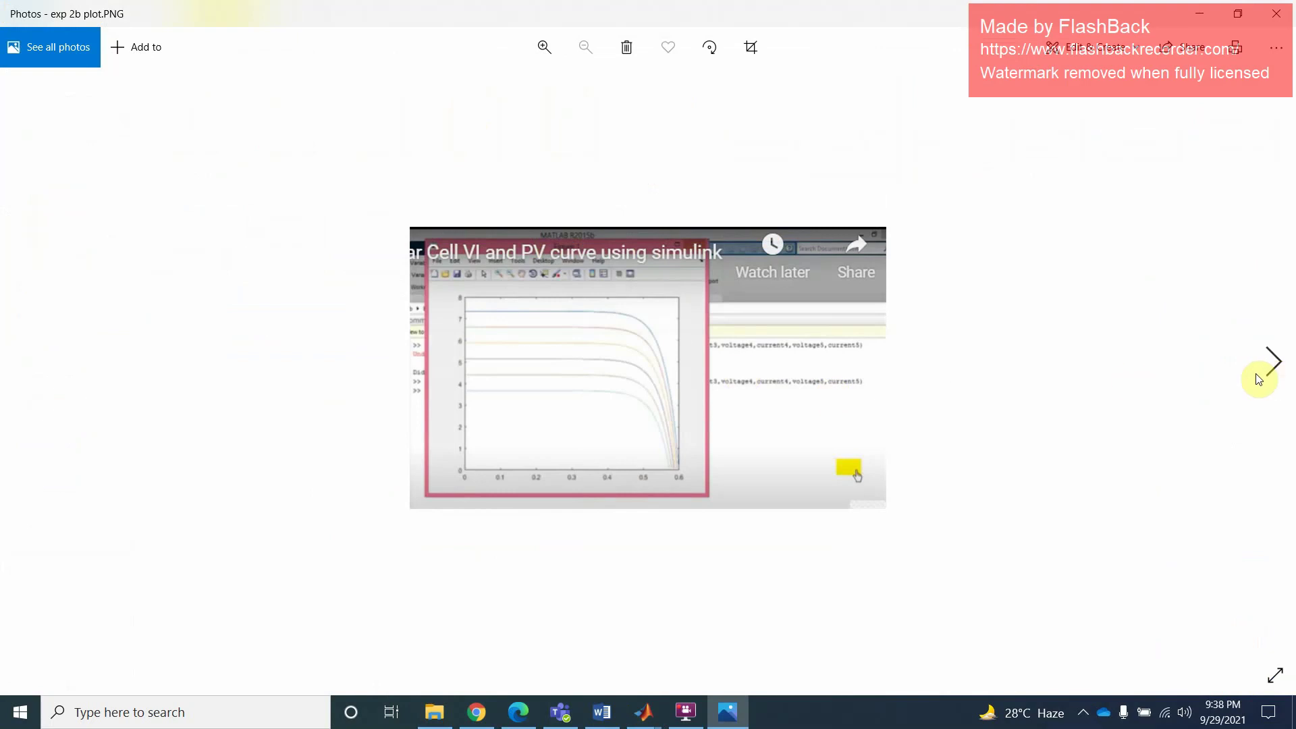
pyautogui.click(1272, 364)
pyautogui.click(1271, 363)
pyautogui.click(1272, 363)
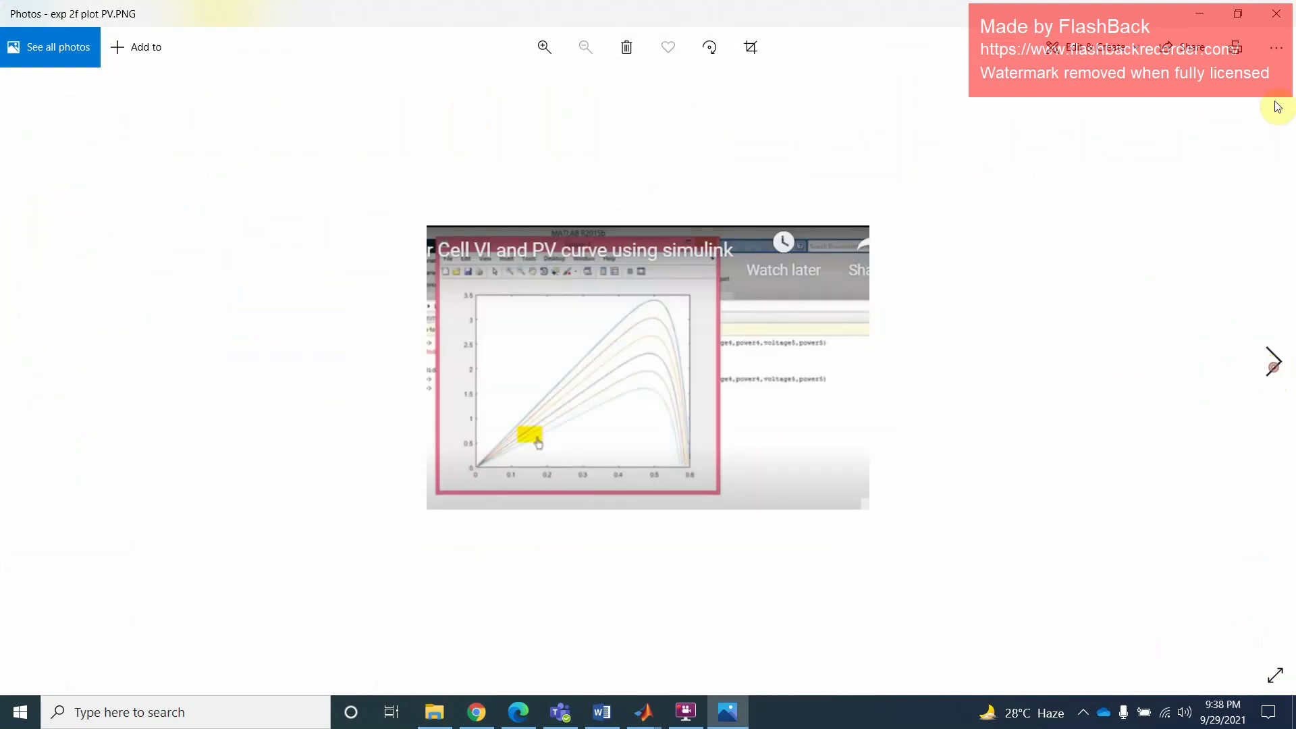
pyautogui.click(1275, 14)
pyautogui.click(79, 56)
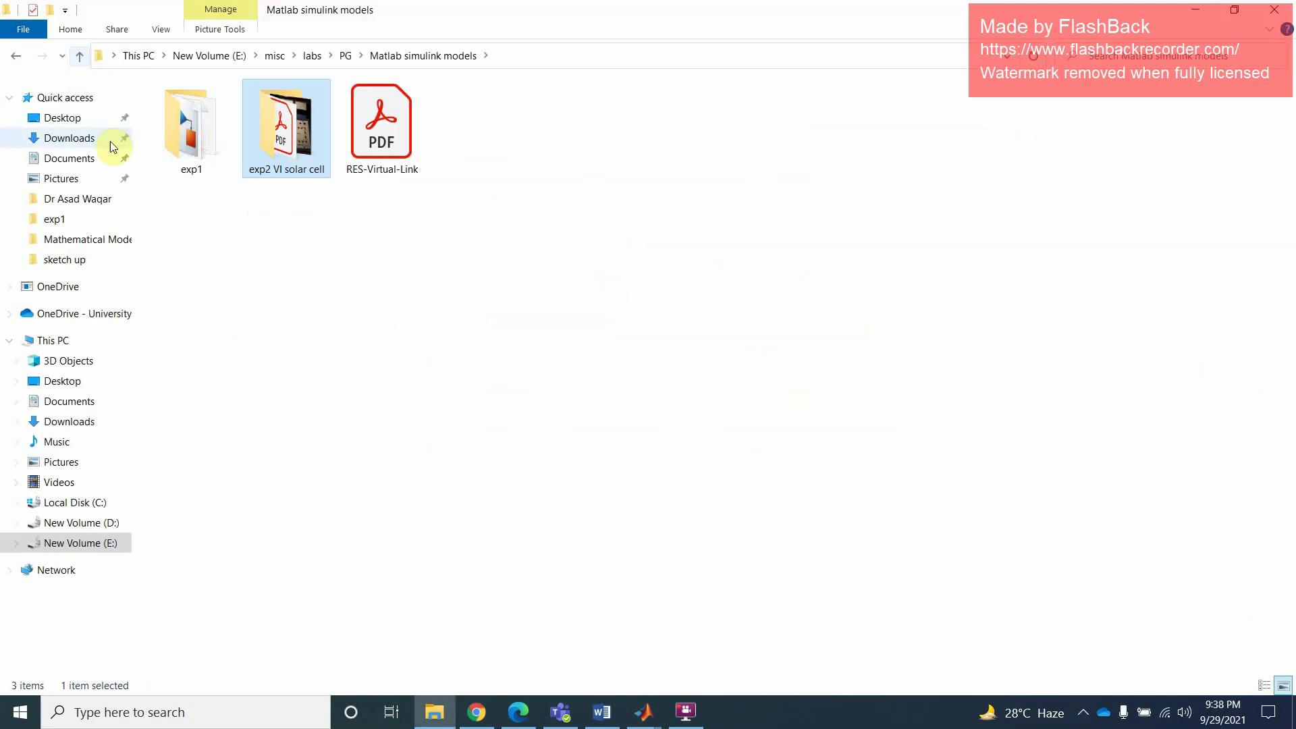
pyautogui.doubleClick(378, 132)
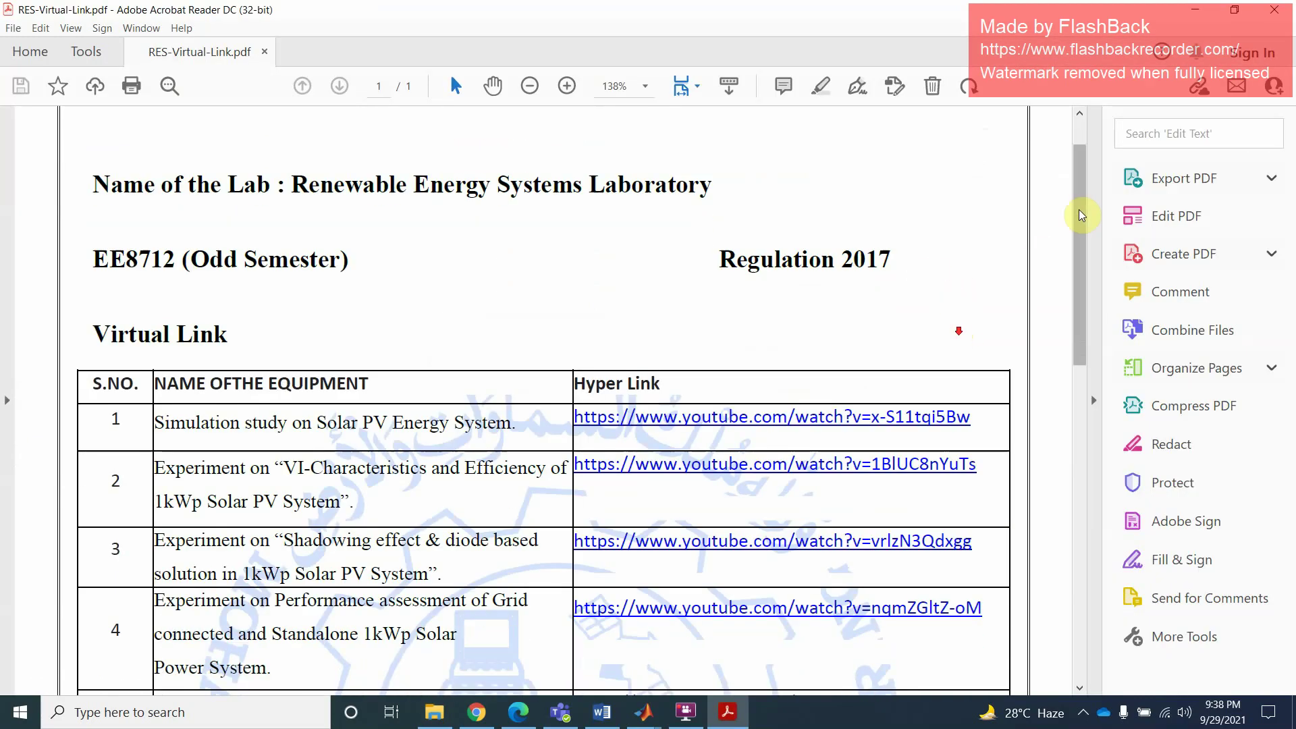
pyautogui.moveTo(1078, 212); pyautogui.dragTo(1083, 279)
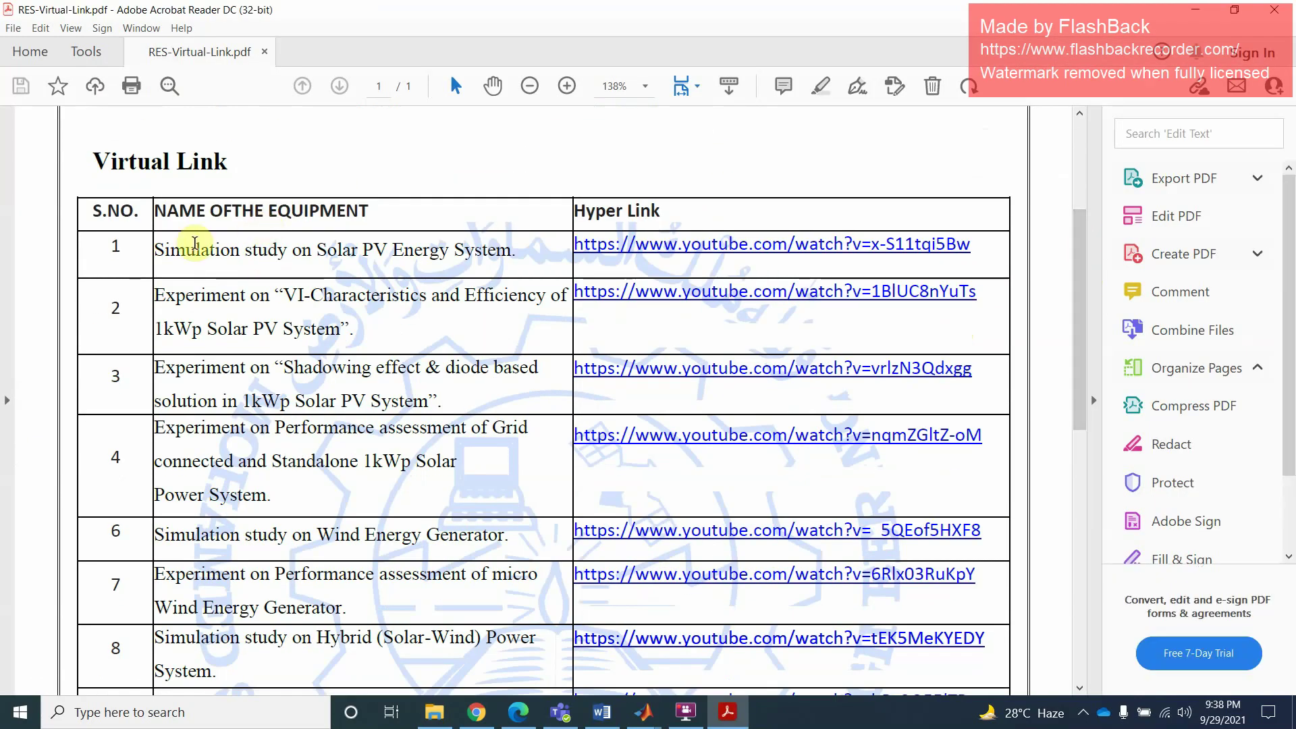
pyautogui.moveTo(156, 249); pyautogui.dragTo(477, 247)
pyautogui.click(351, 249)
pyautogui.moveTo(250, 249); pyautogui.dragTo(497, 249)
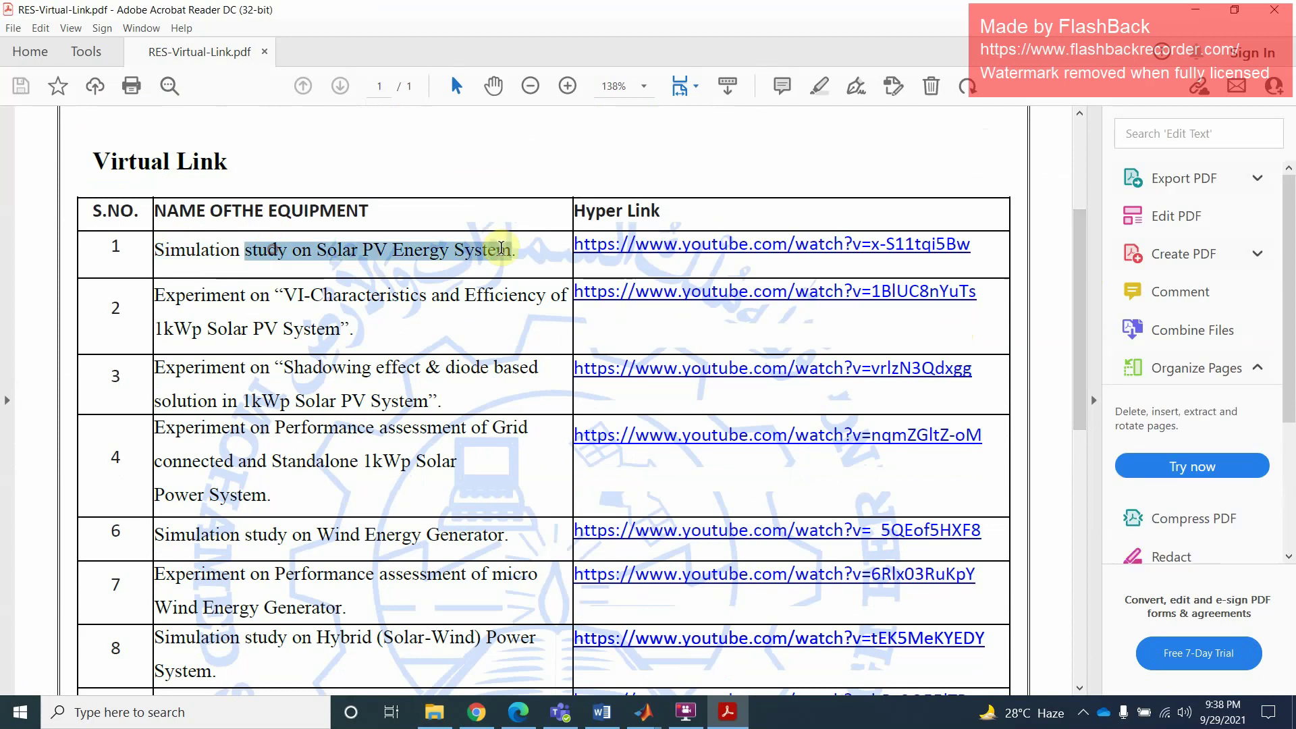
pyautogui.click(181, 298)
pyautogui.moveTo(181, 298); pyautogui.dragTo(436, 290)
pyautogui.click(270, 335)
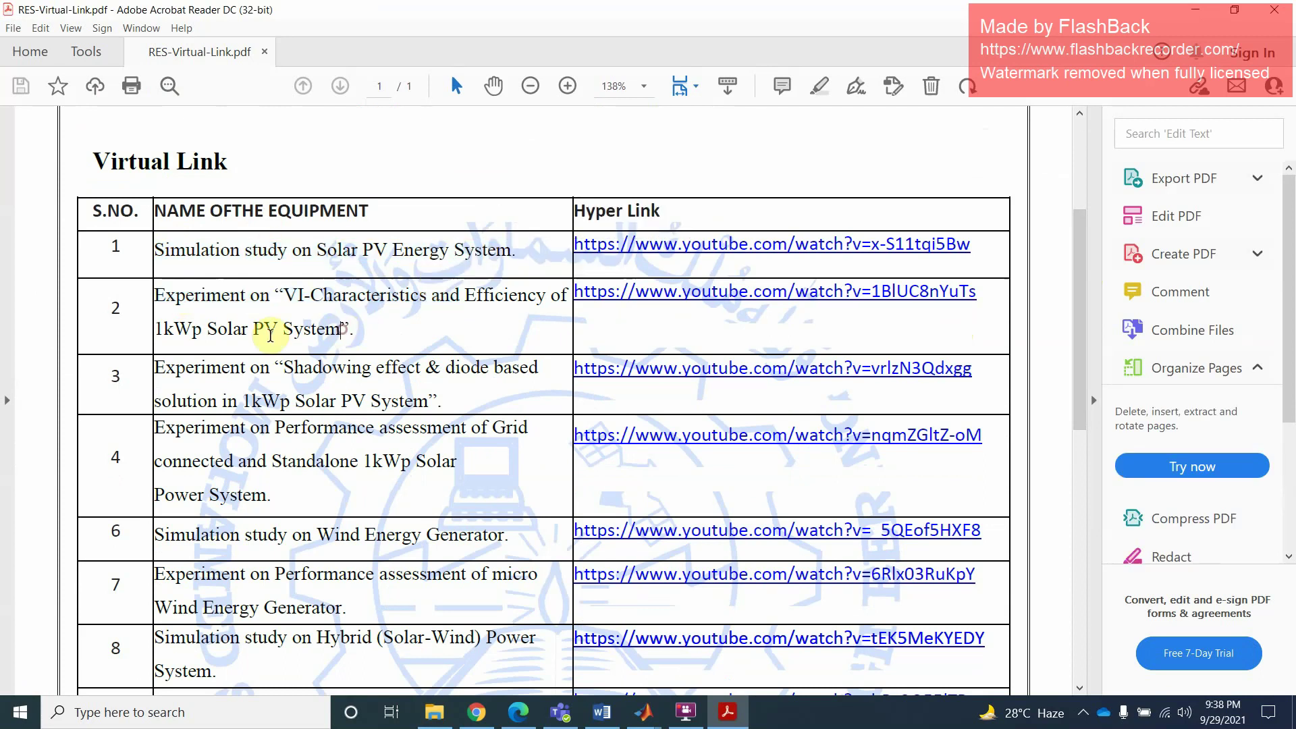
pyautogui.click(297, 290)
pyautogui.moveTo(334, 329); pyautogui.dragTo(202, 255)
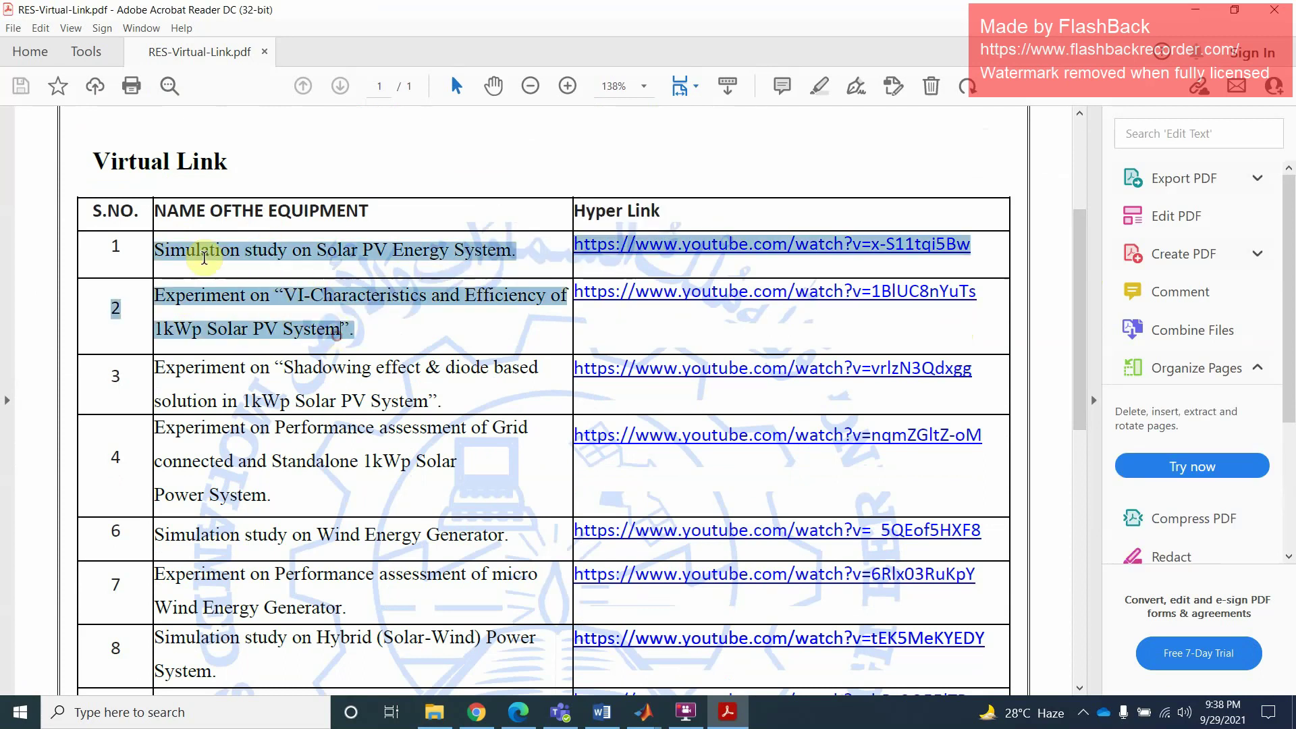
pyautogui.click(201, 259)
pyautogui.moveTo(232, 370); pyautogui.dragTo(430, 402)
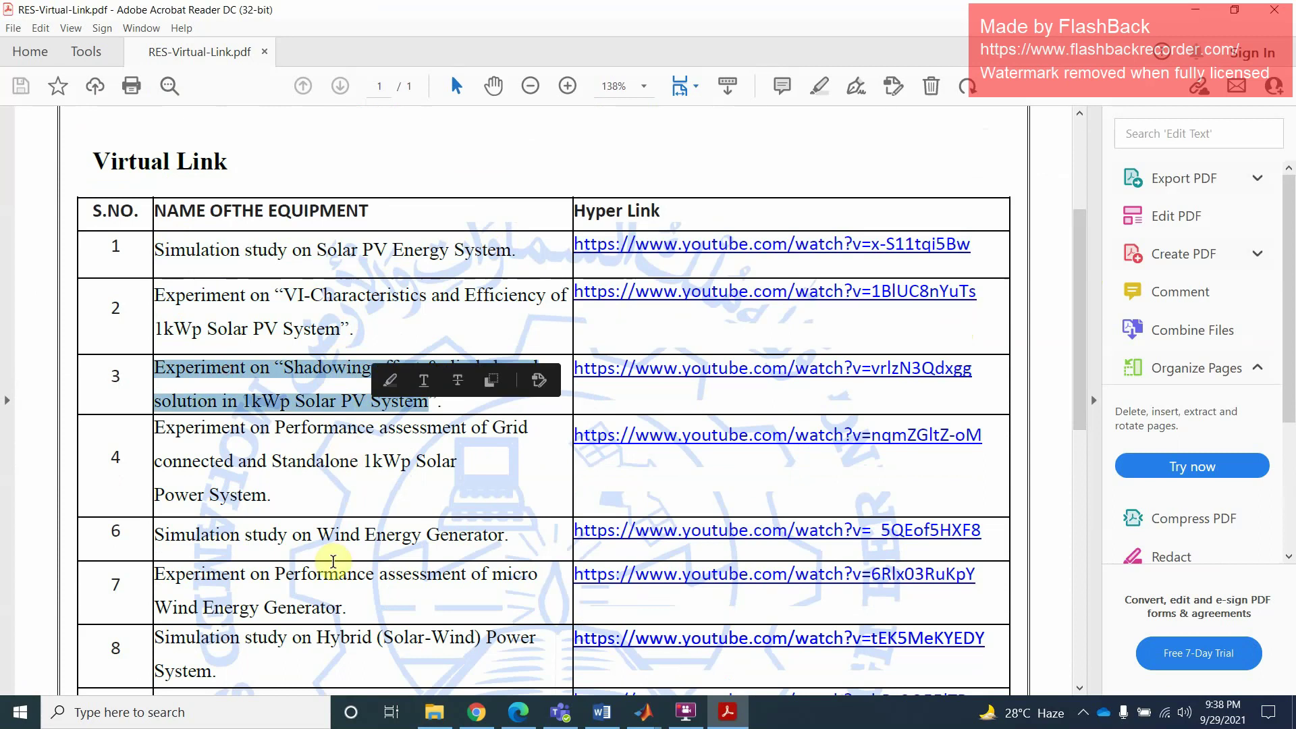
pyautogui.scroll(-1, 333, 561)
pyautogui.scroll(-7, 343, 548)
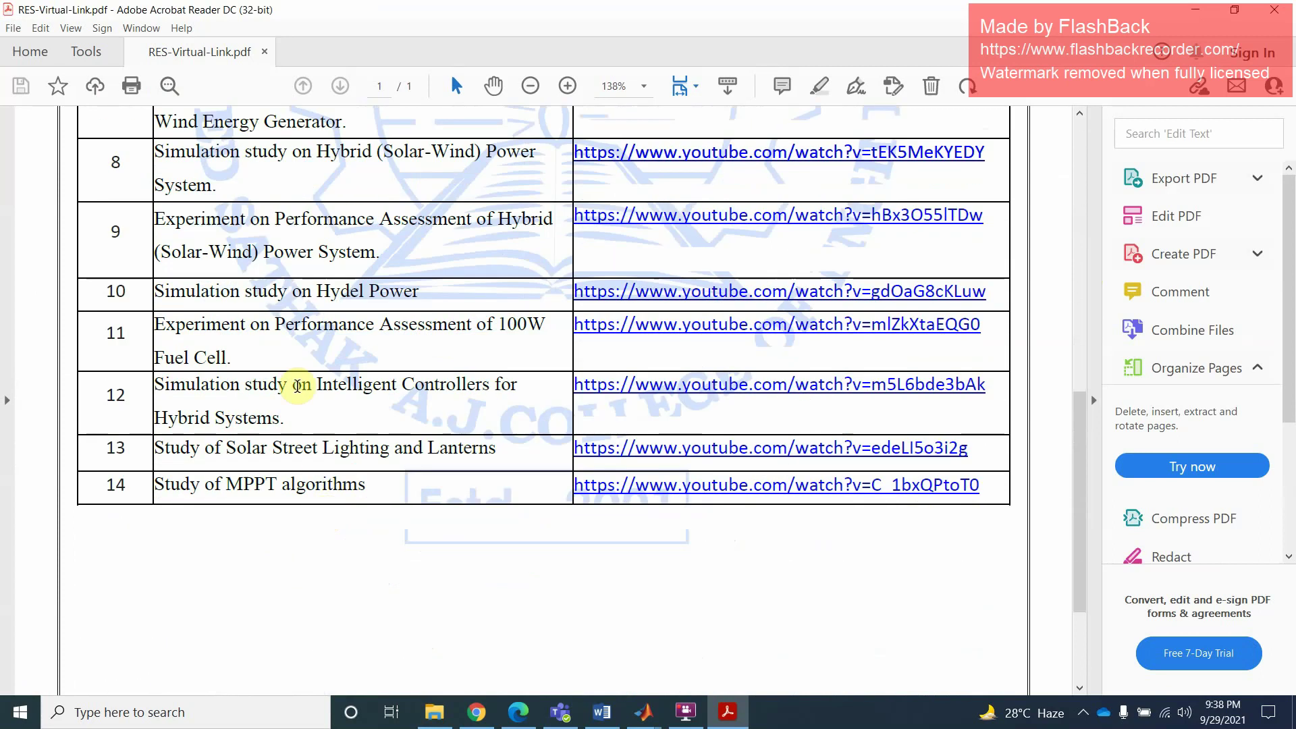
pyautogui.moveTo(226, 484); pyautogui.dragTo(345, 484)
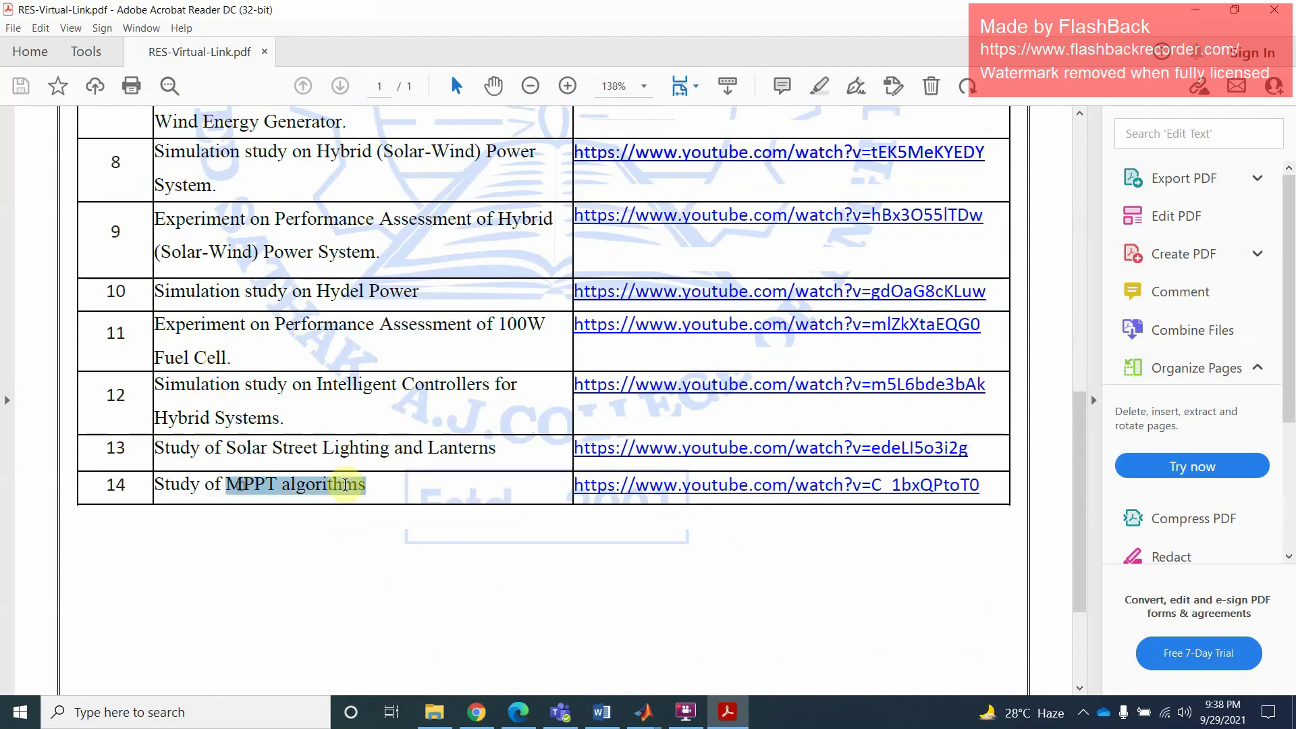
pyautogui.click(298, 491)
pyautogui.moveTo(315, 295); pyautogui.dragTo(419, 295)
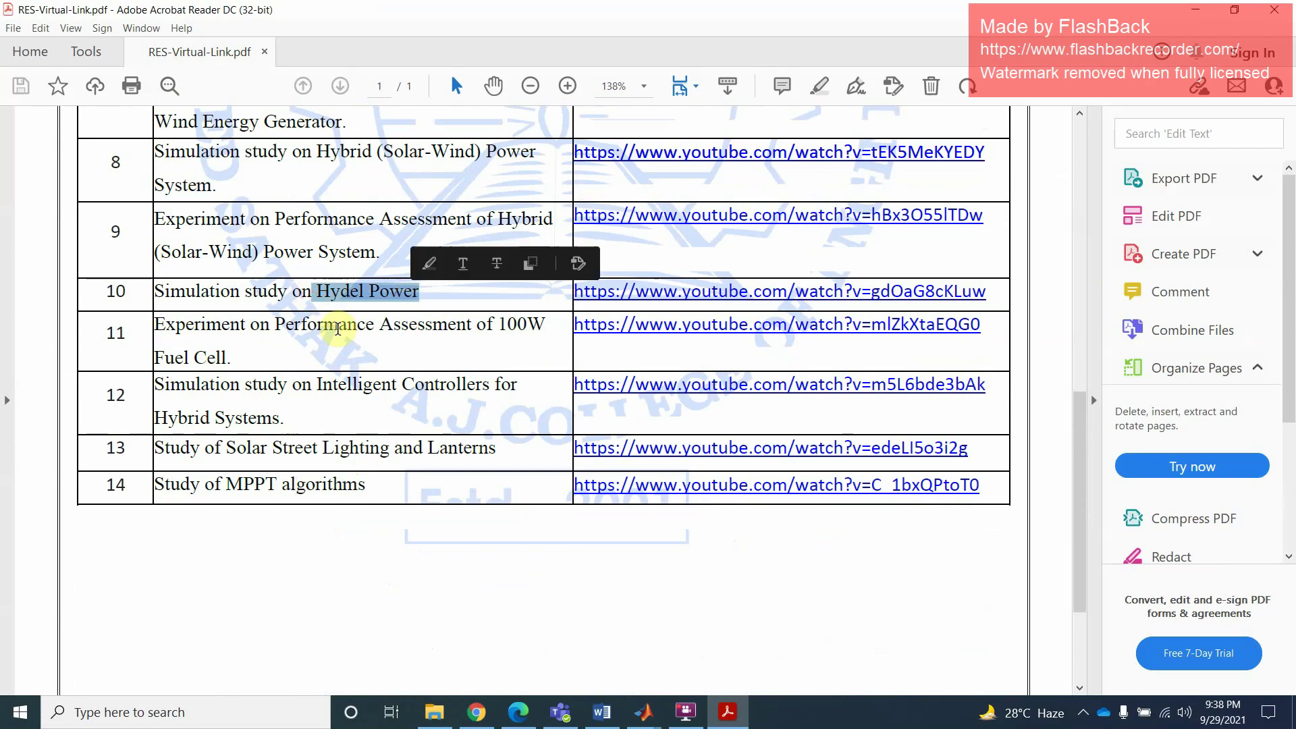
pyautogui.click(339, 324)
pyautogui.scroll(1, 397, 250)
pyautogui.moveTo(397, 228); pyautogui.dragTo(481, 220)
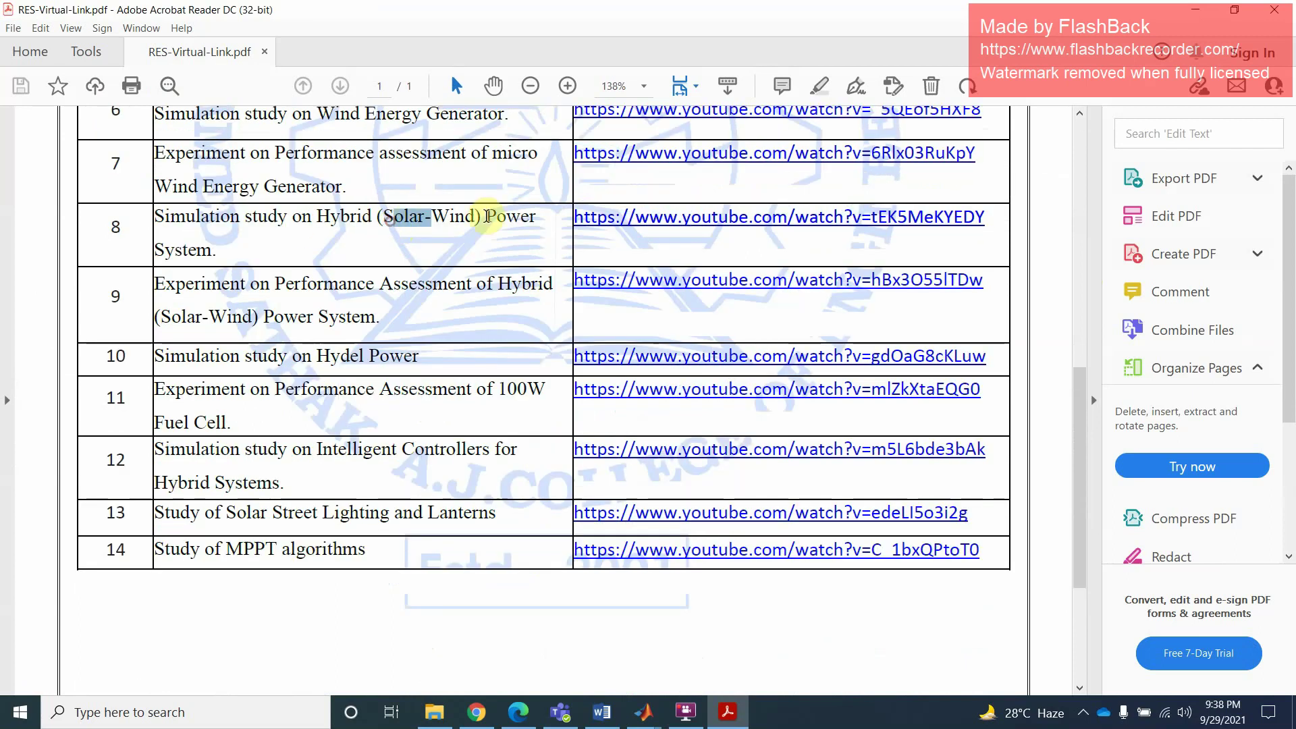
pyautogui.scroll(2, 378, 270)
pyautogui.click(168, 279)
pyautogui.moveTo(169, 279); pyautogui.dragTo(342, 283)
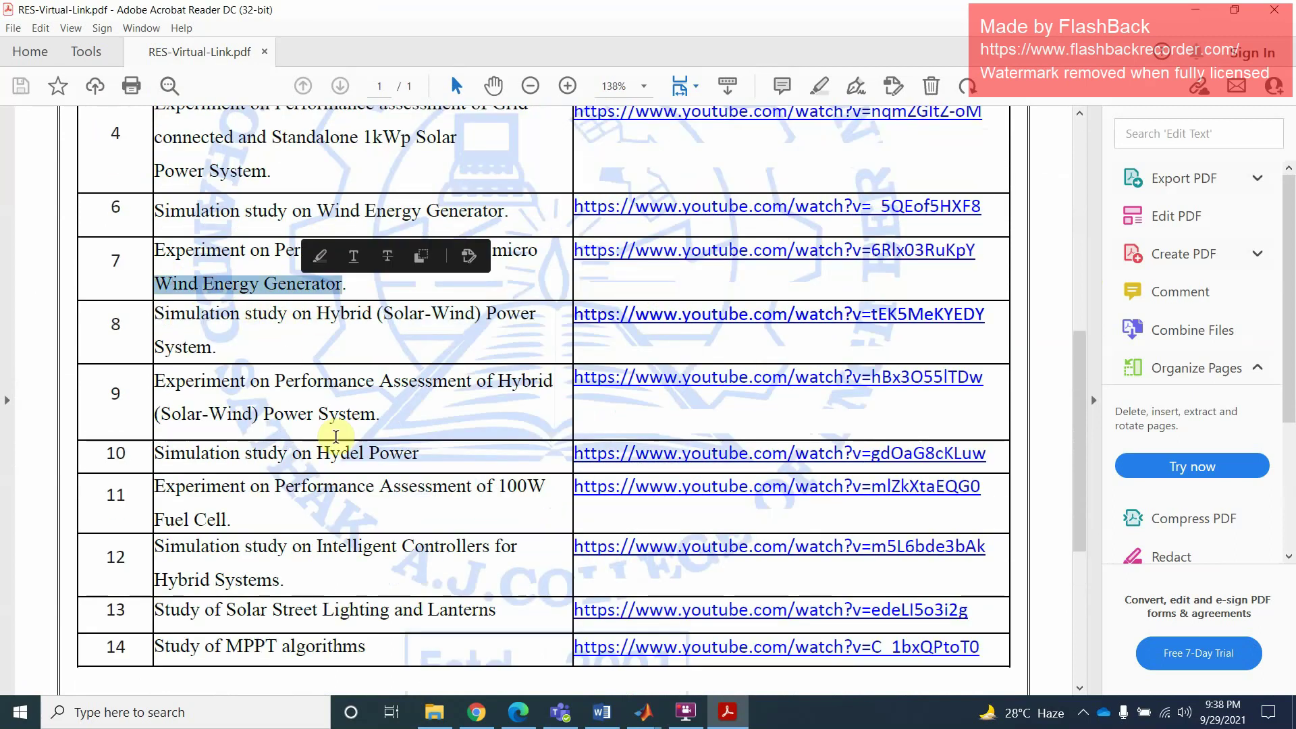
pyautogui.scroll(-6, 335, 457)
pyautogui.scroll(6, 342, 434)
pyautogui.scroll(2, 481, 330)
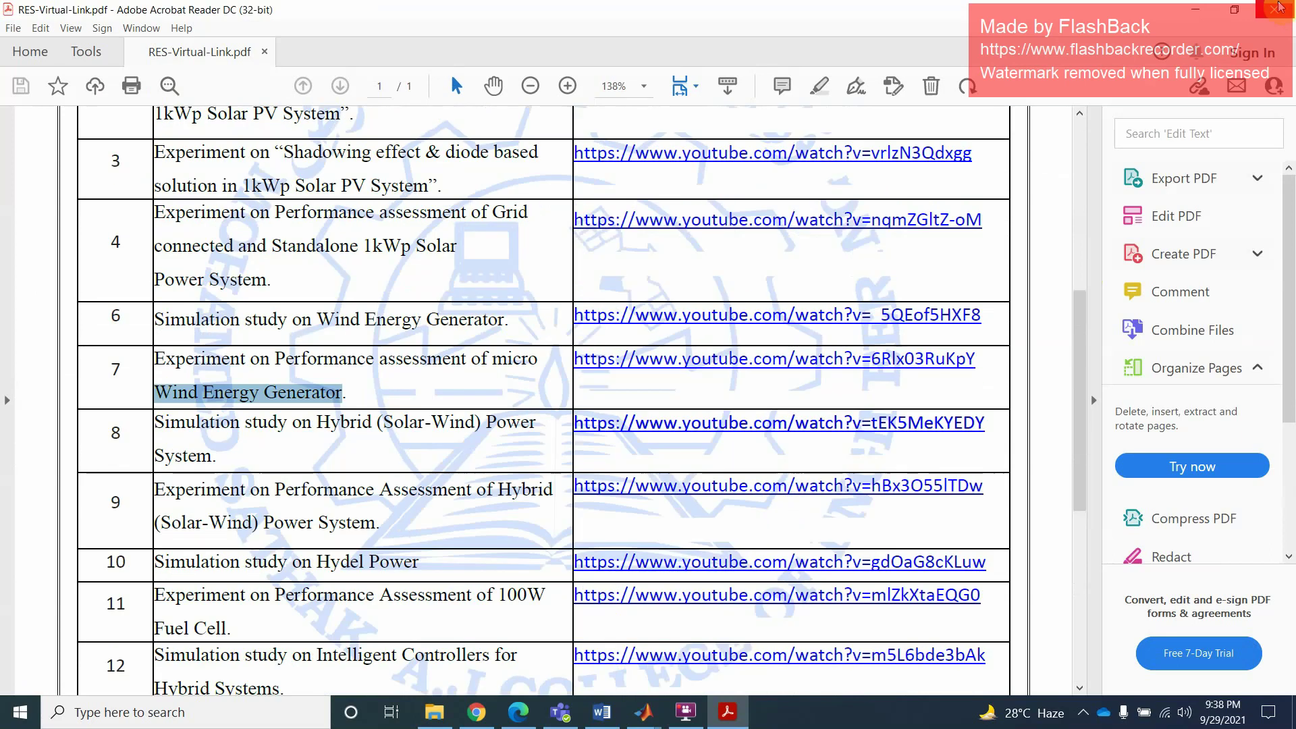
pyautogui.hotkey('alt', 'F4')
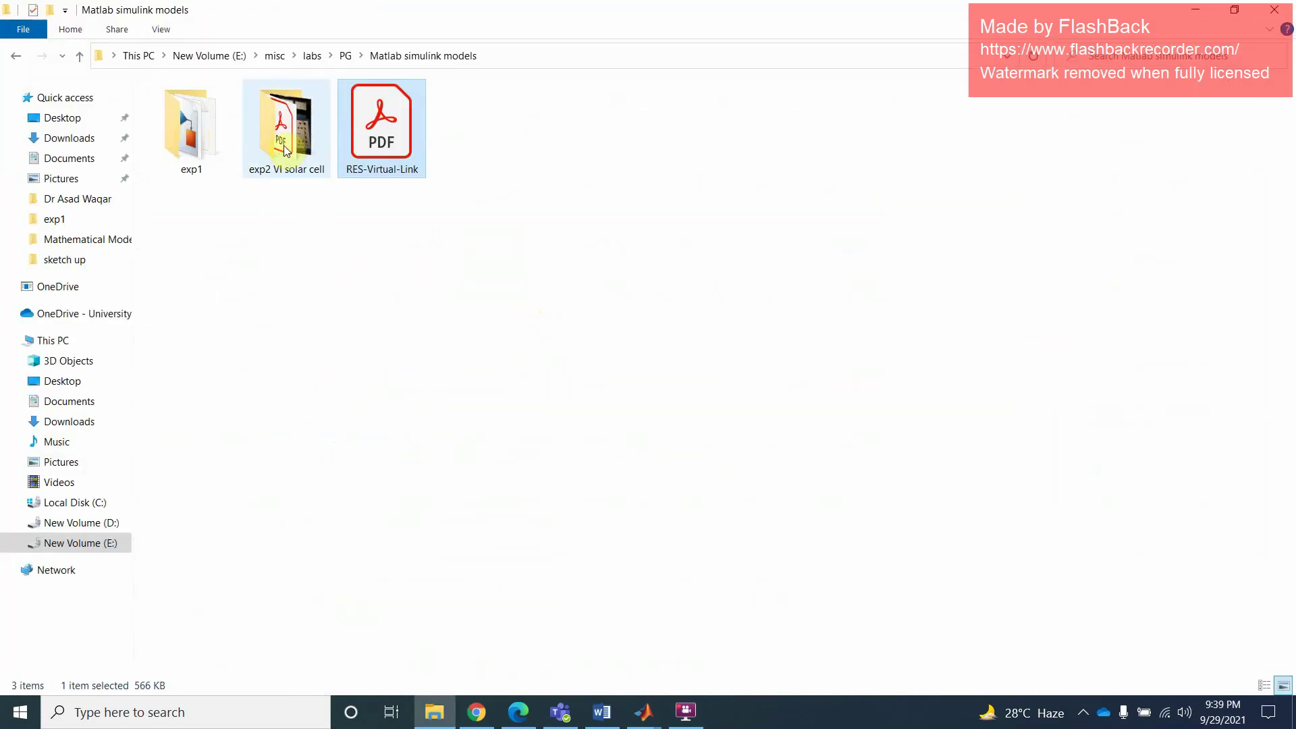
pyautogui.doubleClick(289, 162)
pyautogui.click(79, 60)
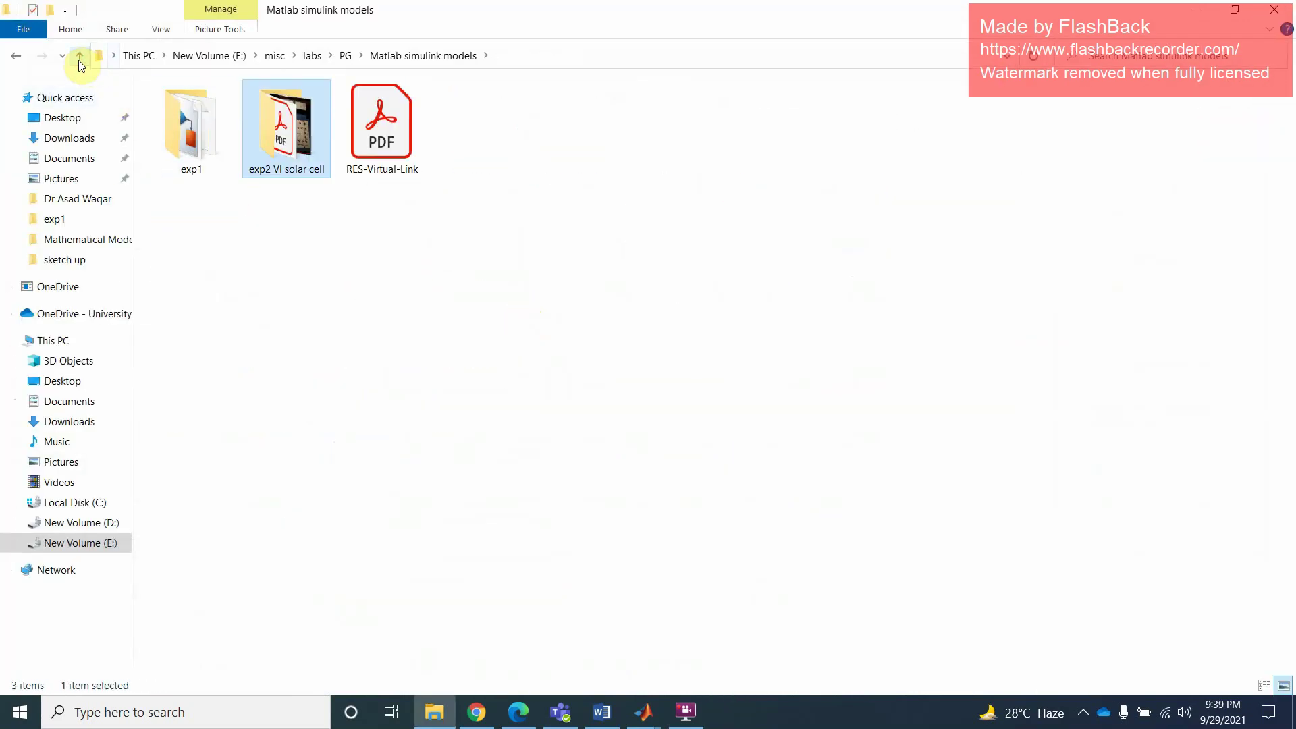
pyautogui.click(79, 59)
pyautogui.doubleClick(181, 170)
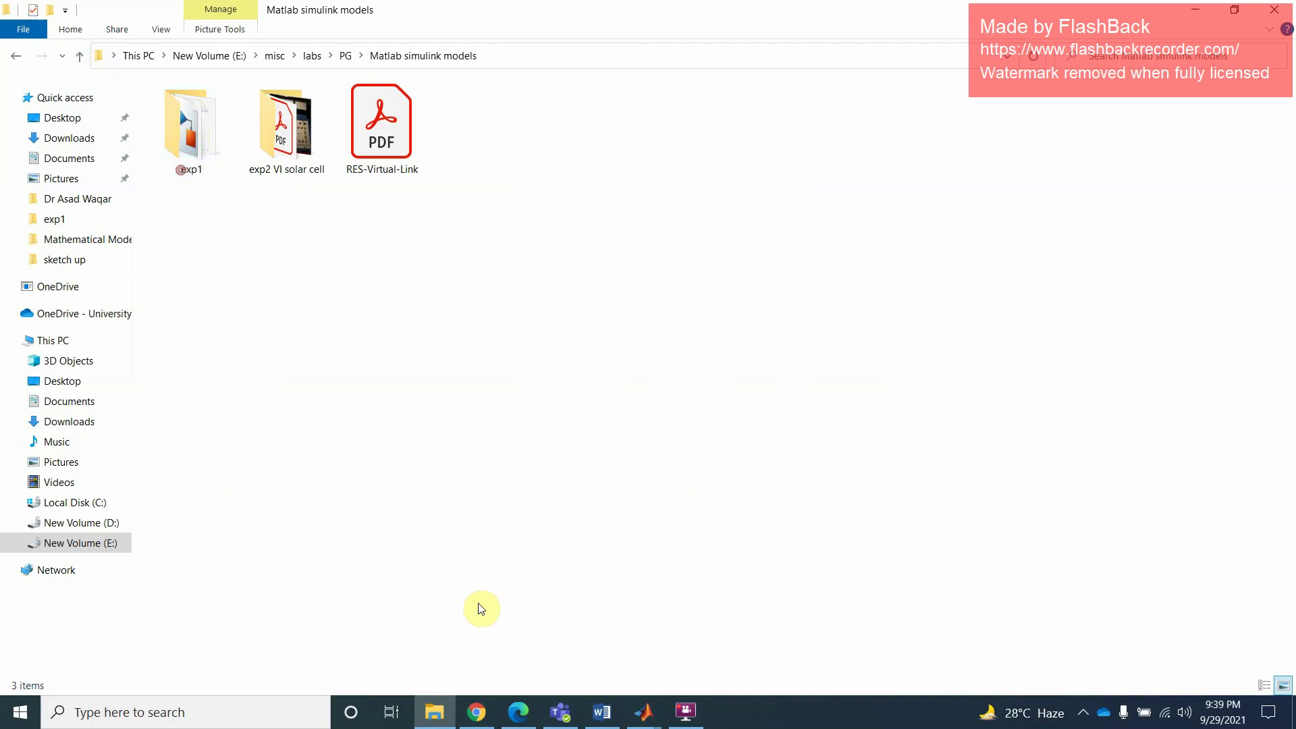
pyautogui.click(686, 713)
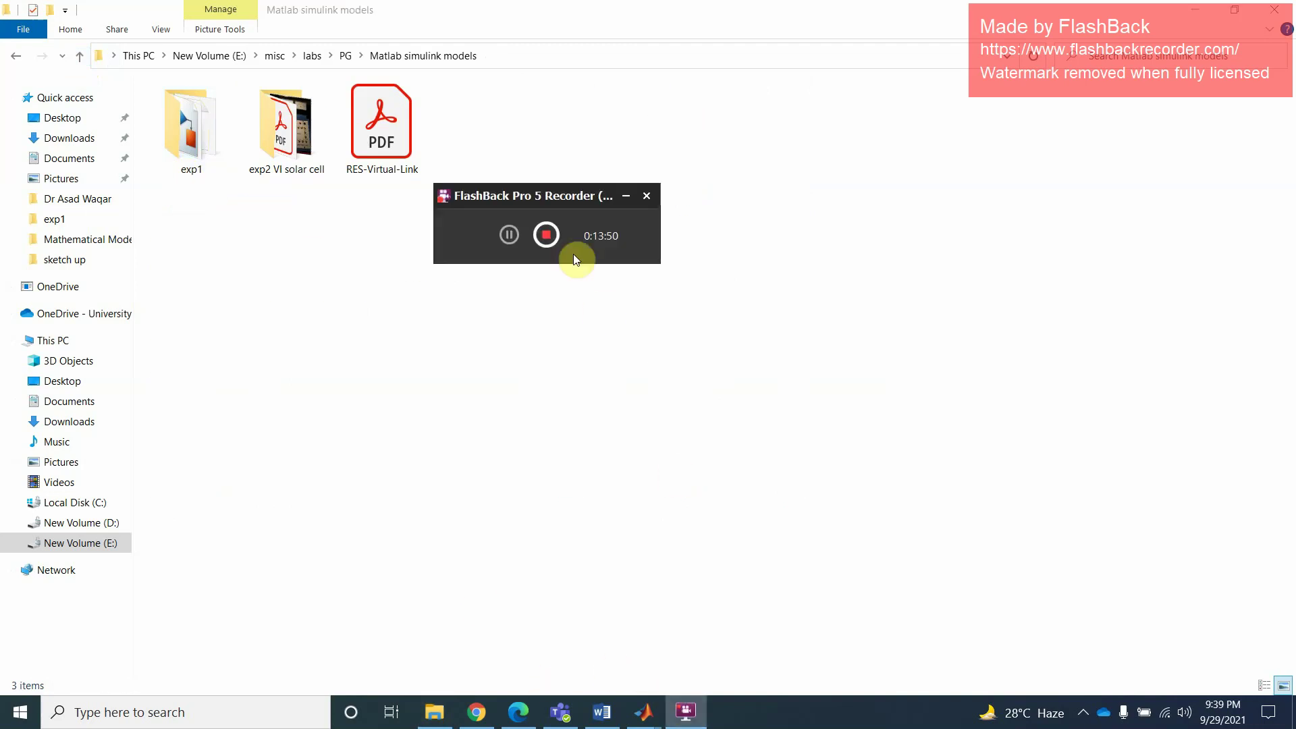